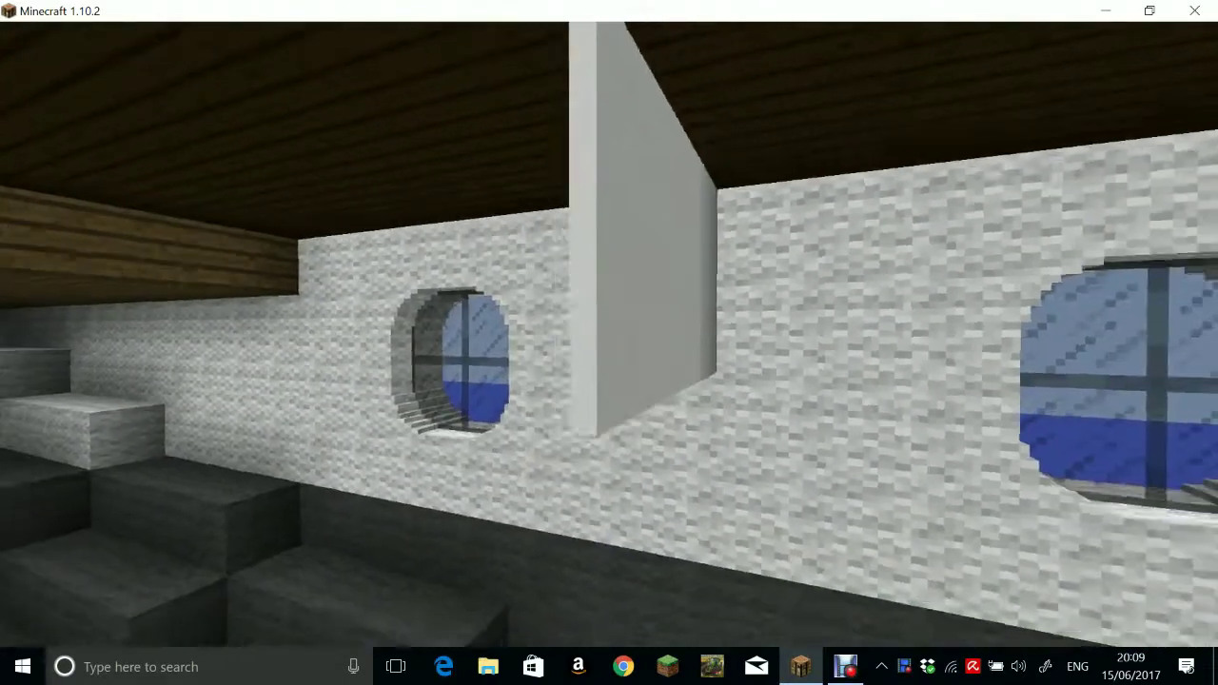
# Toggle the debug overlay and break two white wall blocks behind the pillar
pyautogui.press('F1')
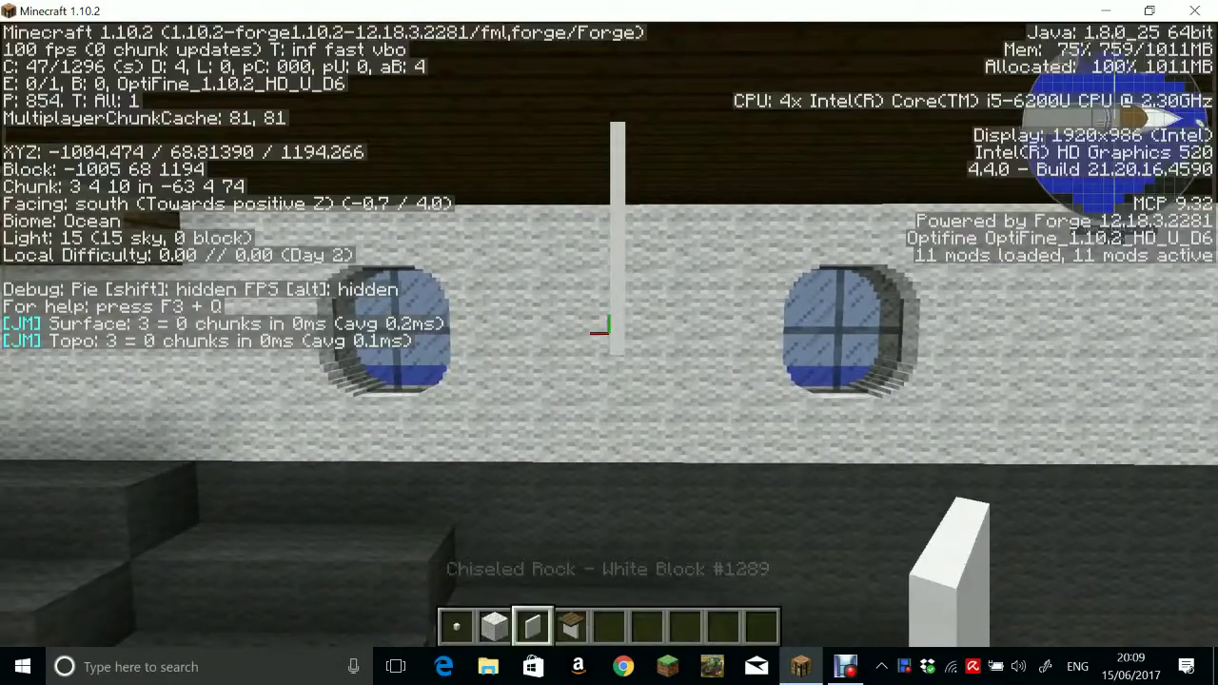
pyautogui.press('F3')
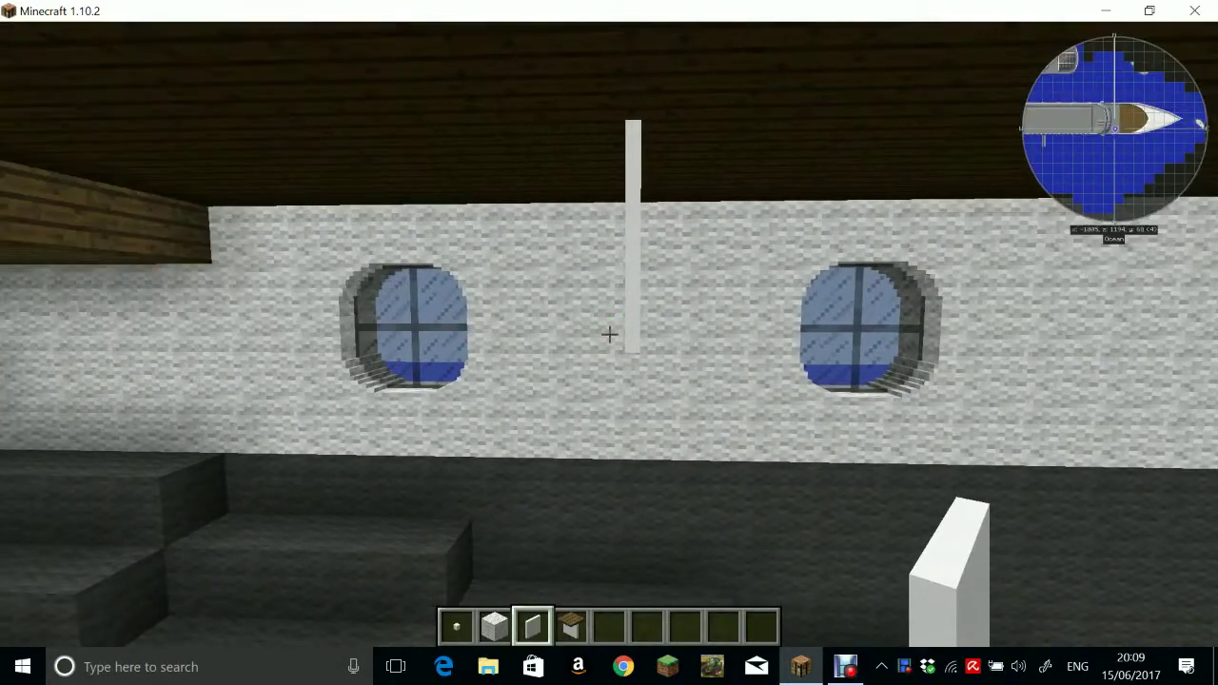
pyautogui.click(609, 333)
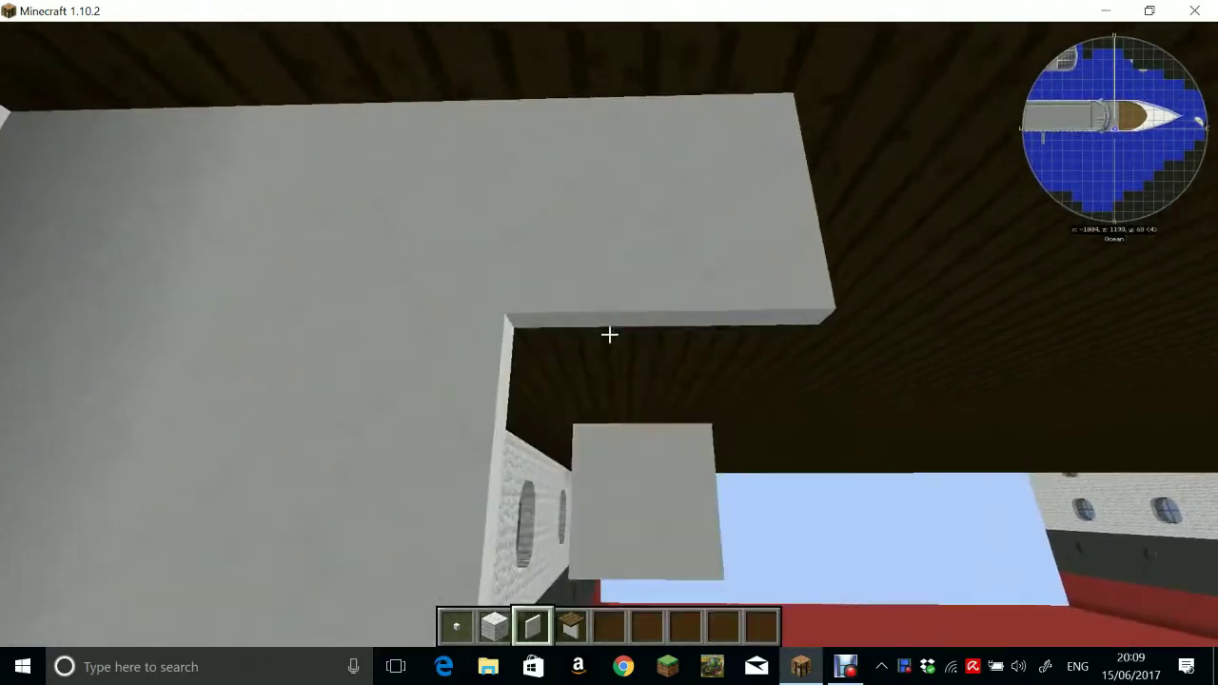
pyautogui.click(610, 333)
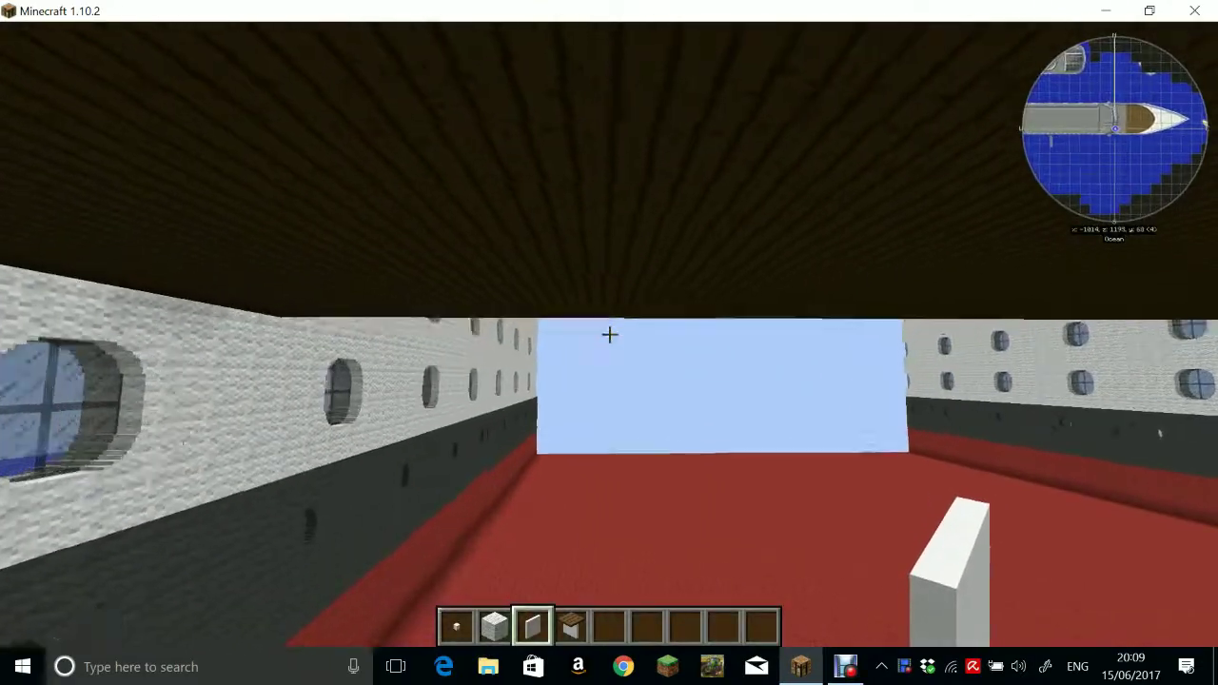
pyautogui.scroll(-2, 609, 333)
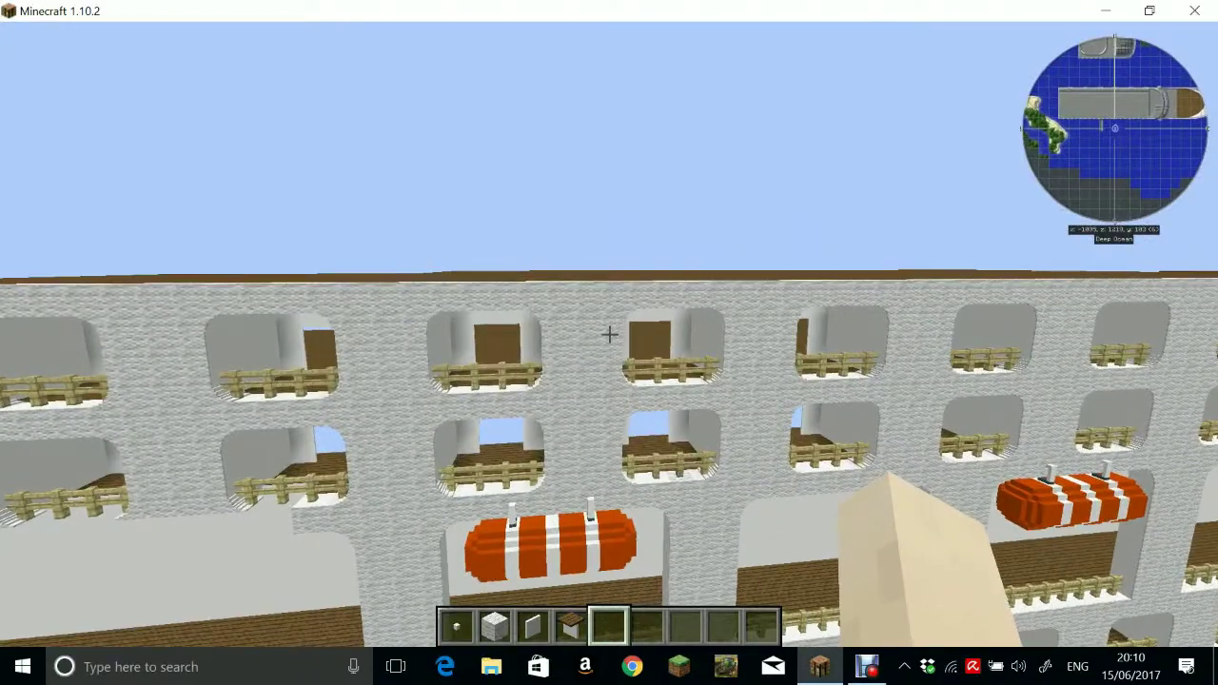
# Fly over the deck and along the hull's balconies, then descend back into the cabin
pyautogui.press('space')
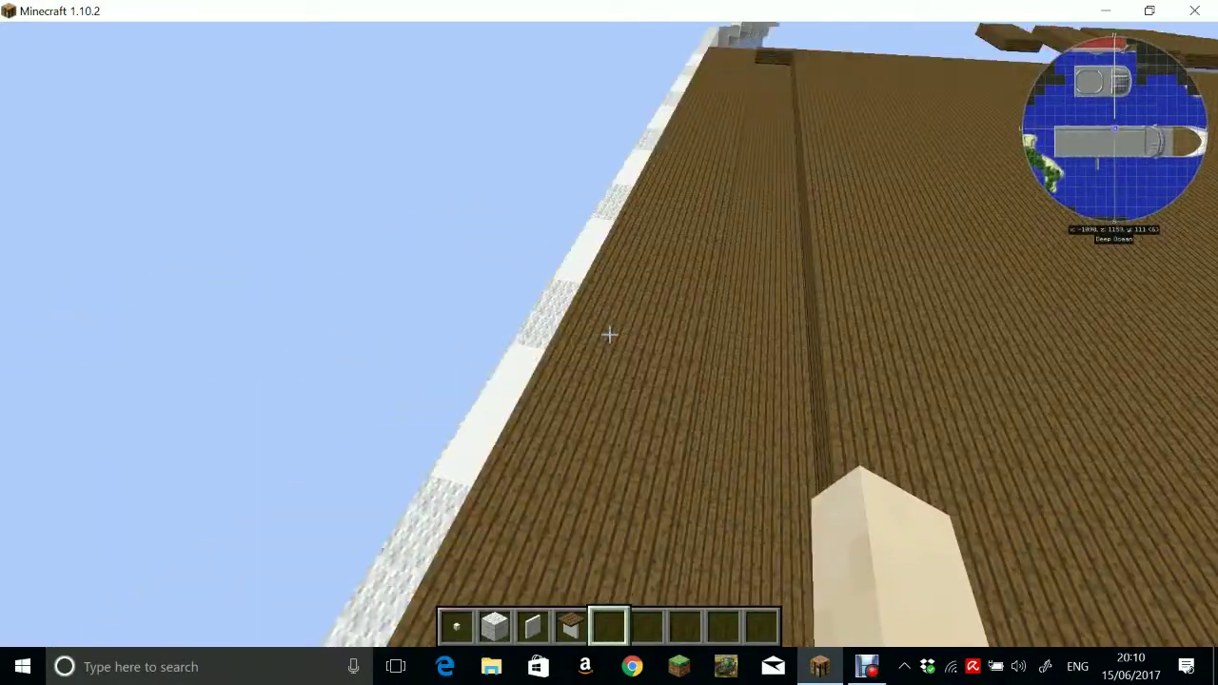
pyautogui.press('shift')
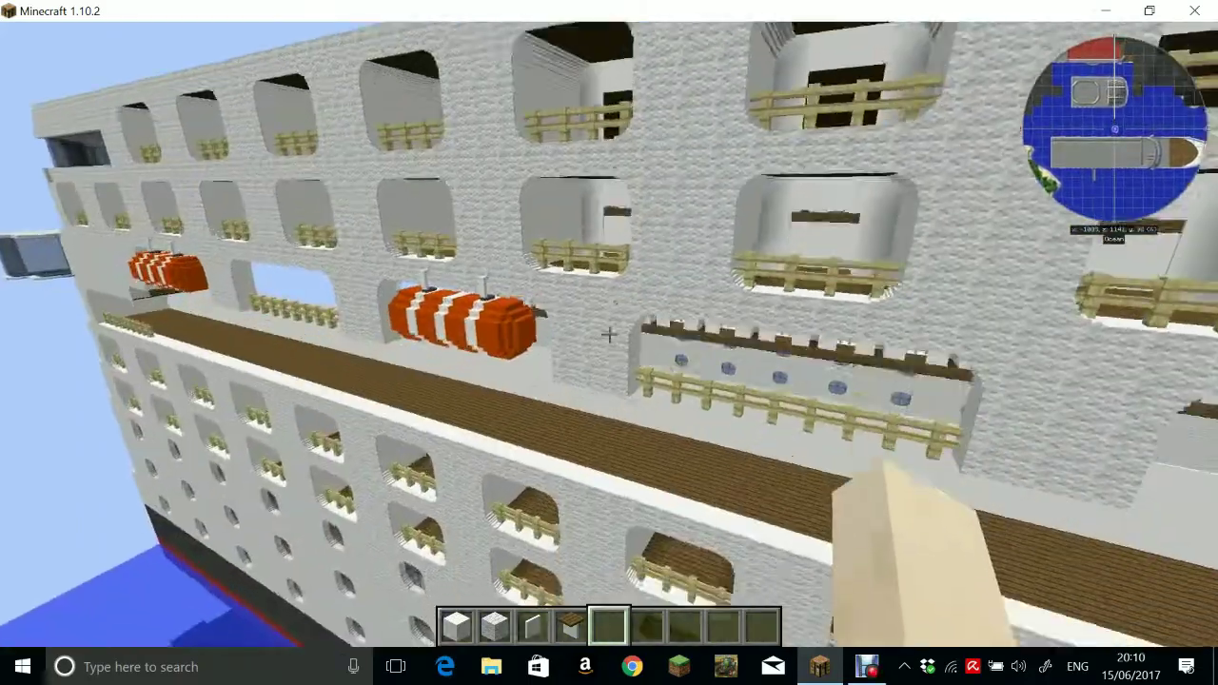
pyautogui.press('s')
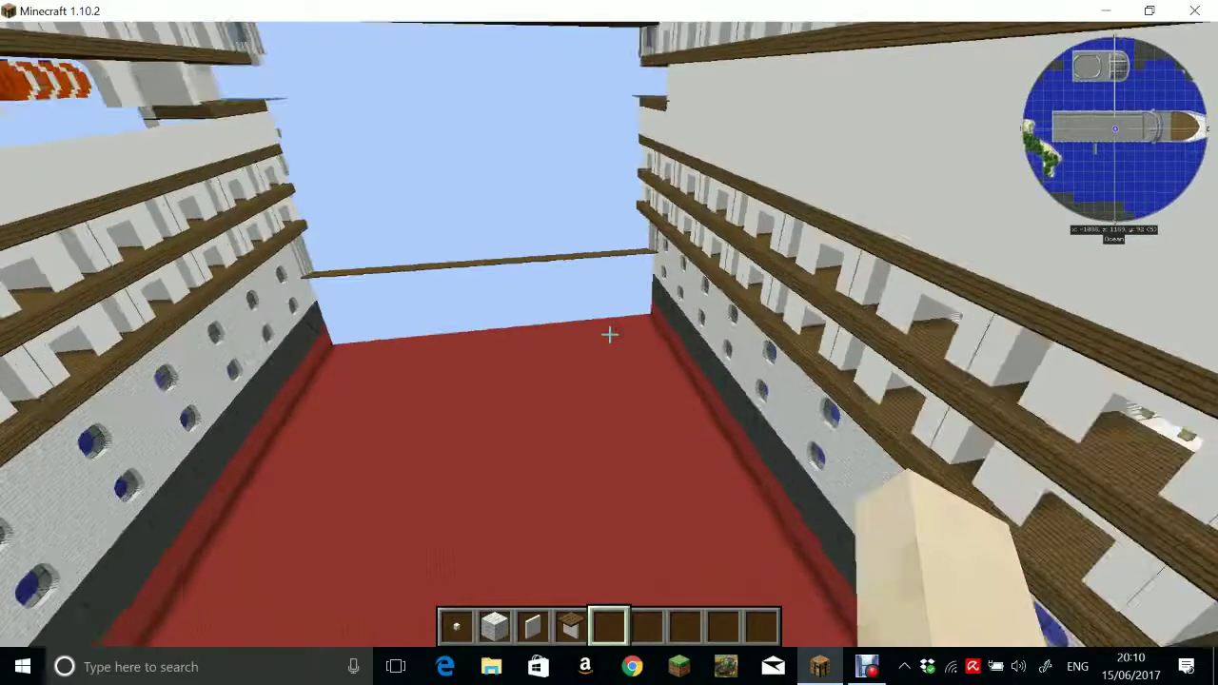
pyautogui.scroll(1, 610, 334)
pyautogui.press('w')
pyautogui.scroll(-1, 609, 334)
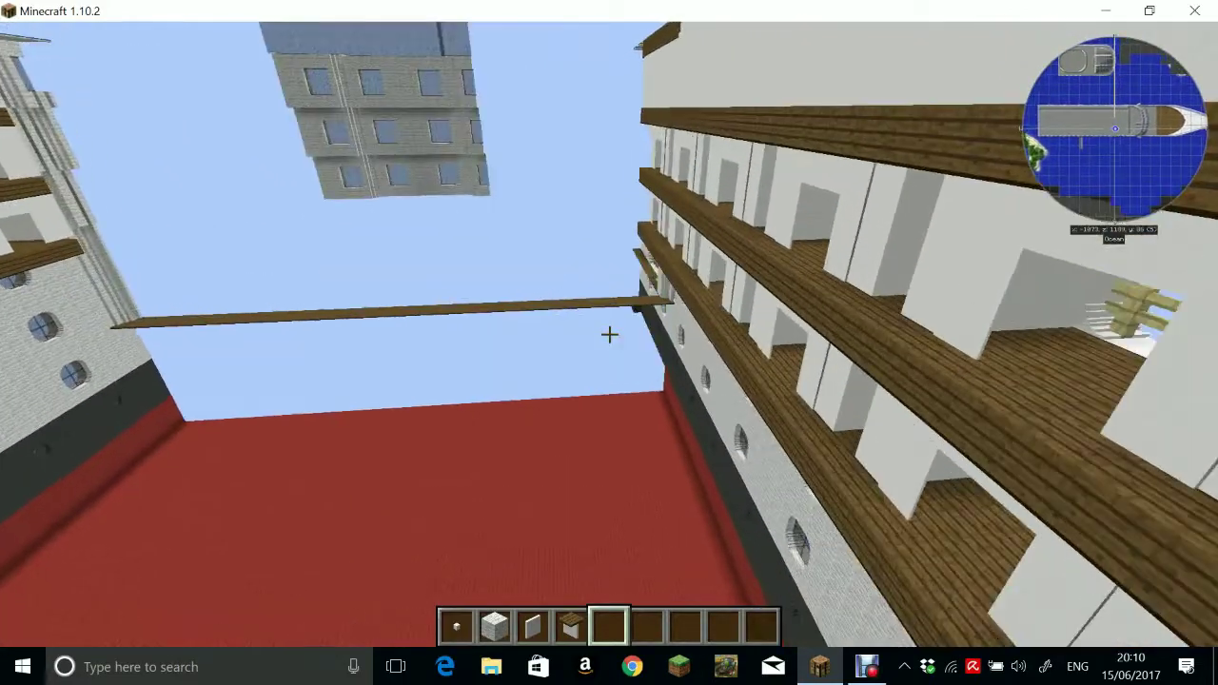
pyautogui.press('shift')
pyautogui.press('w')
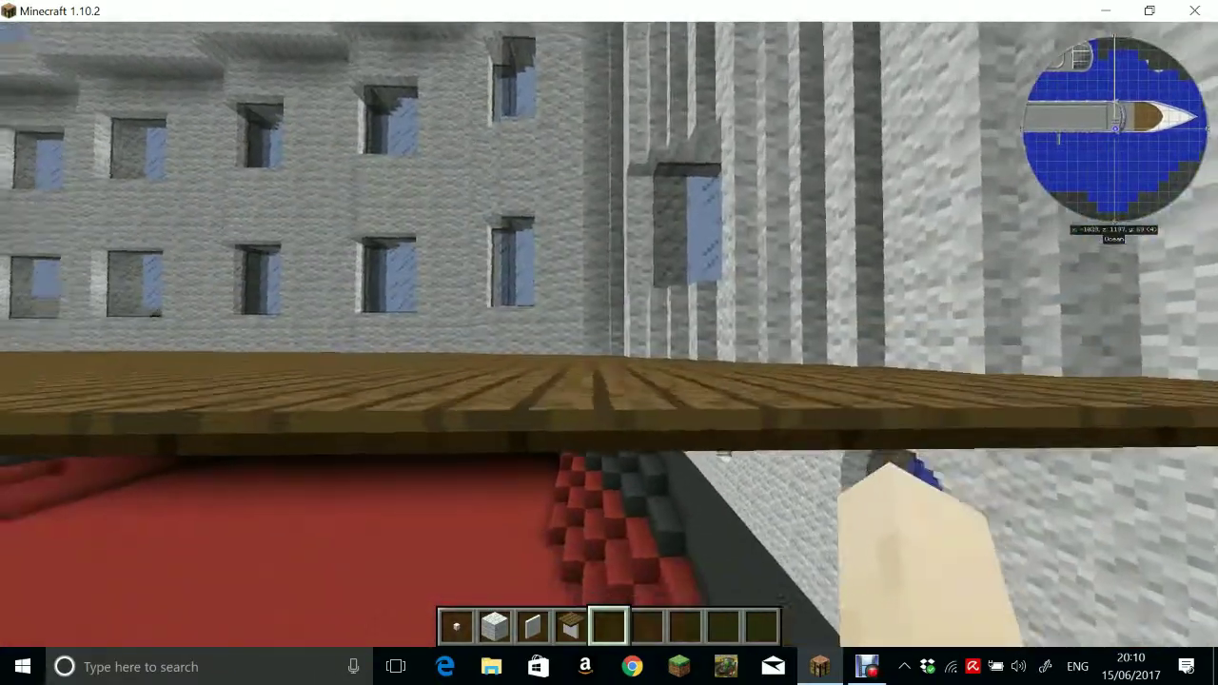
pyautogui.press('space')
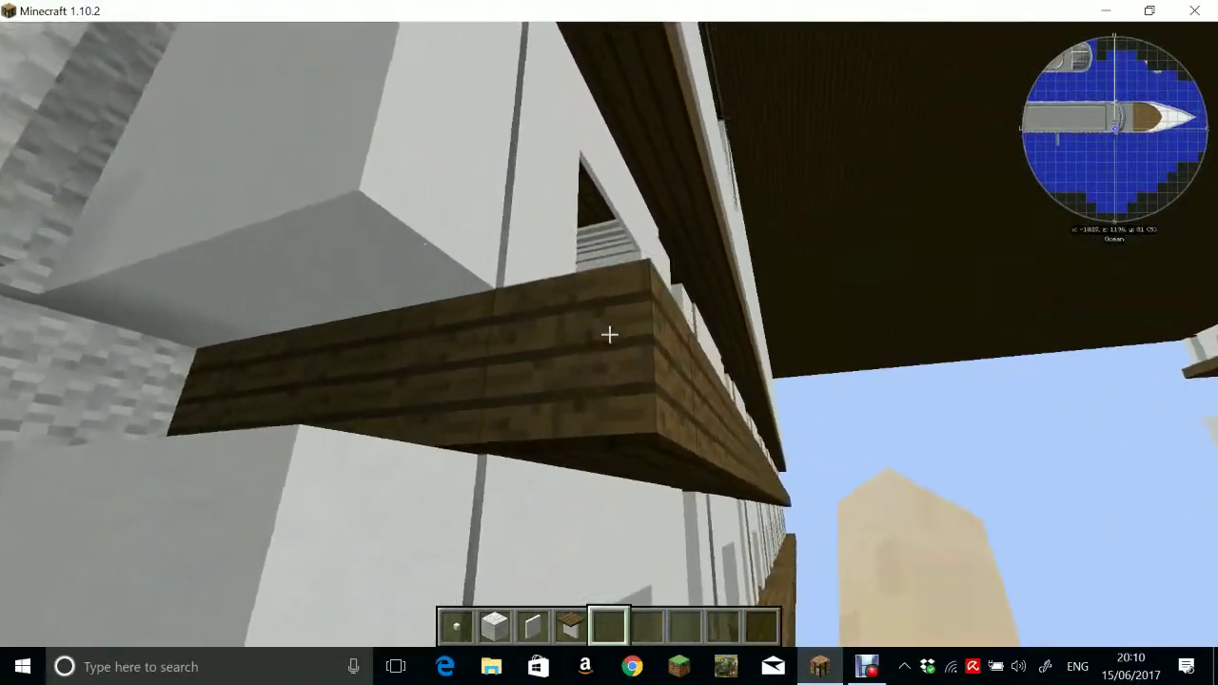
pyautogui.press('shift')
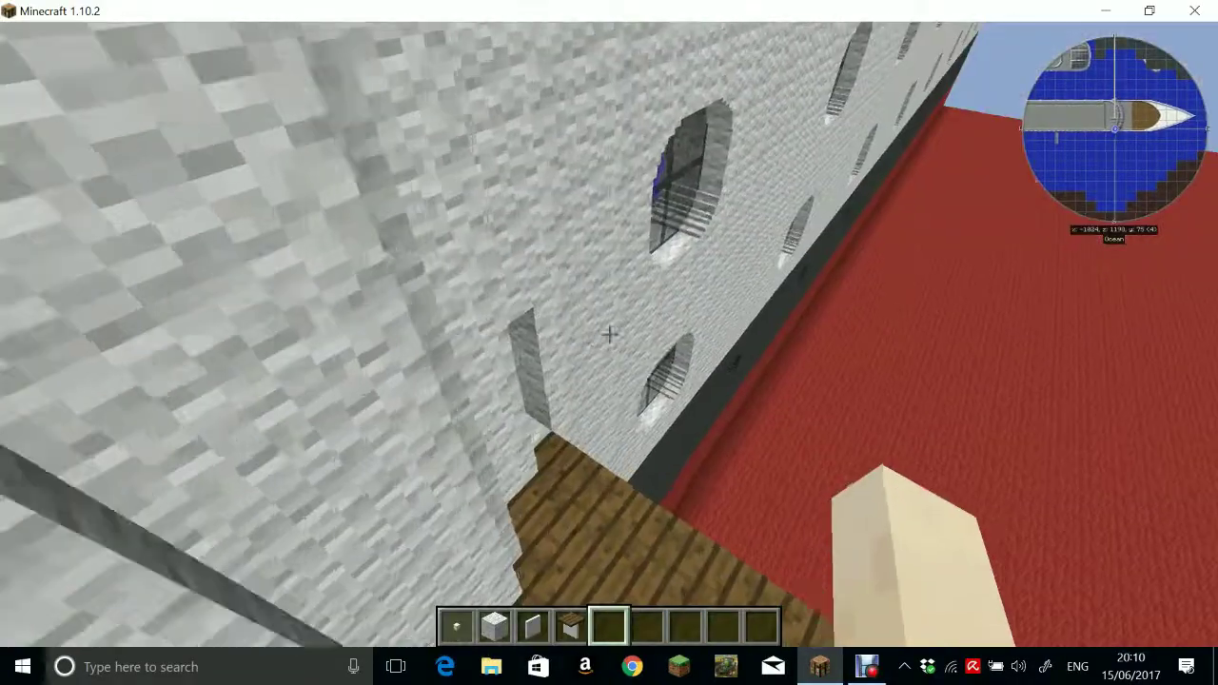
pyautogui.press('w')
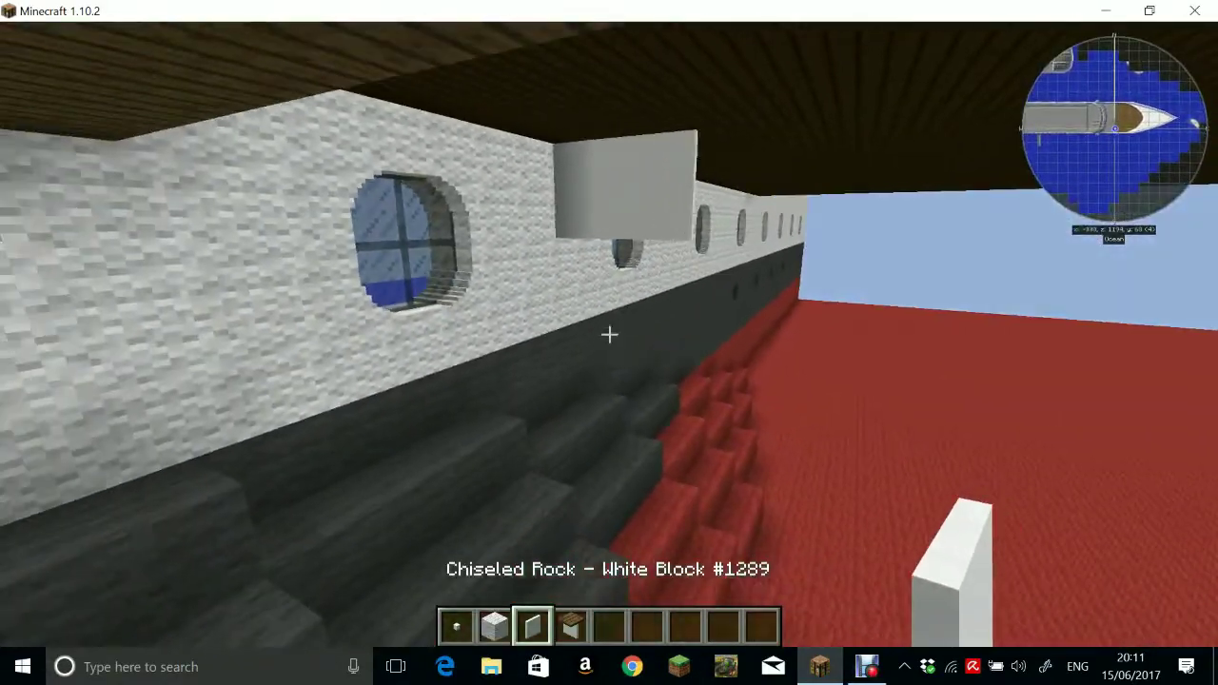
# Move along the cabin wall and break the white block beside the porthole
pyautogui.press('w')
pyautogui.press('shift')
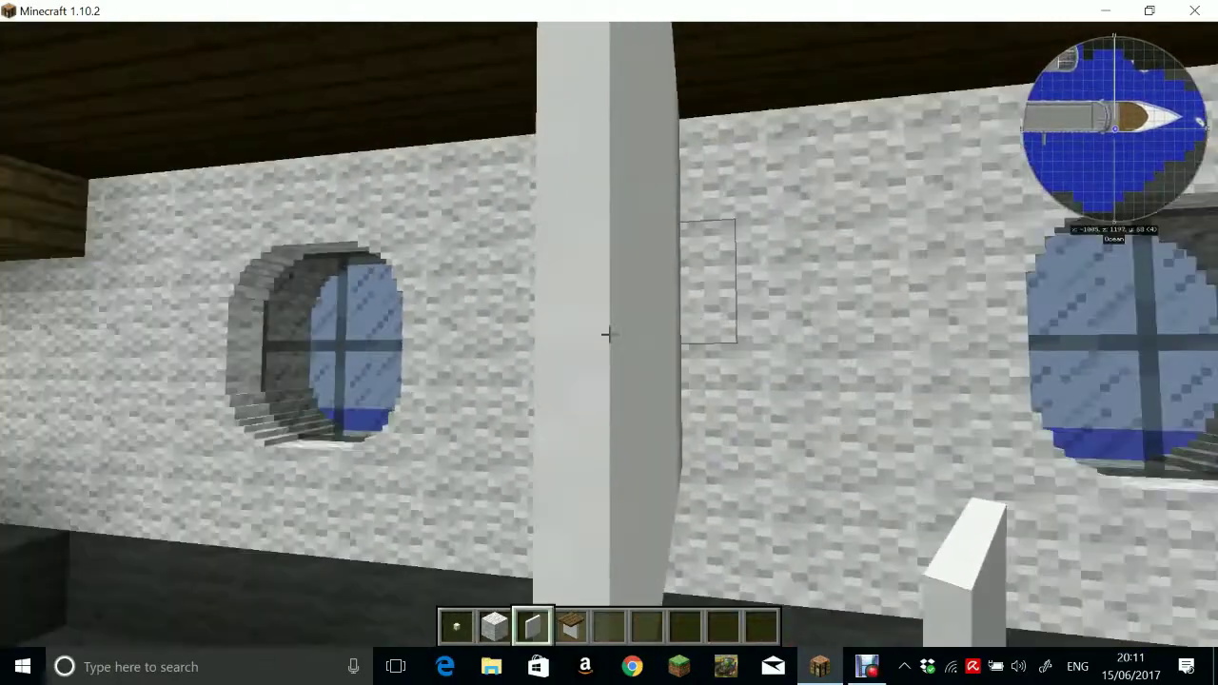
pyautogui.press('d')
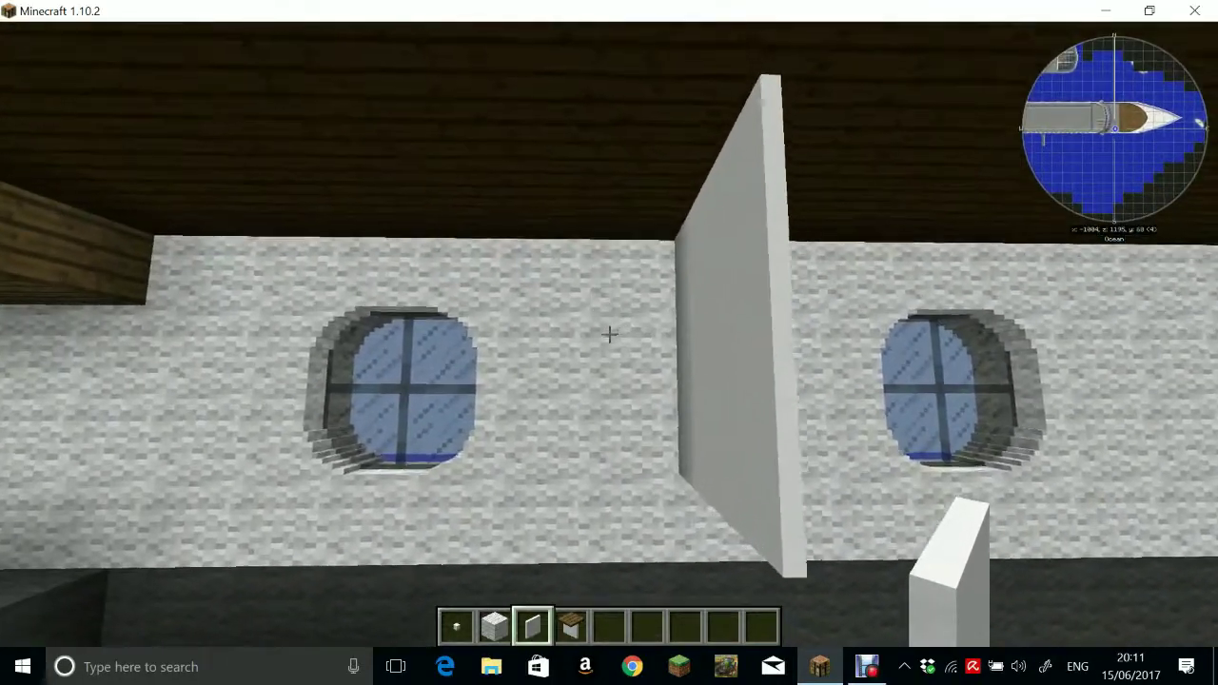
pyautogui.press('w')
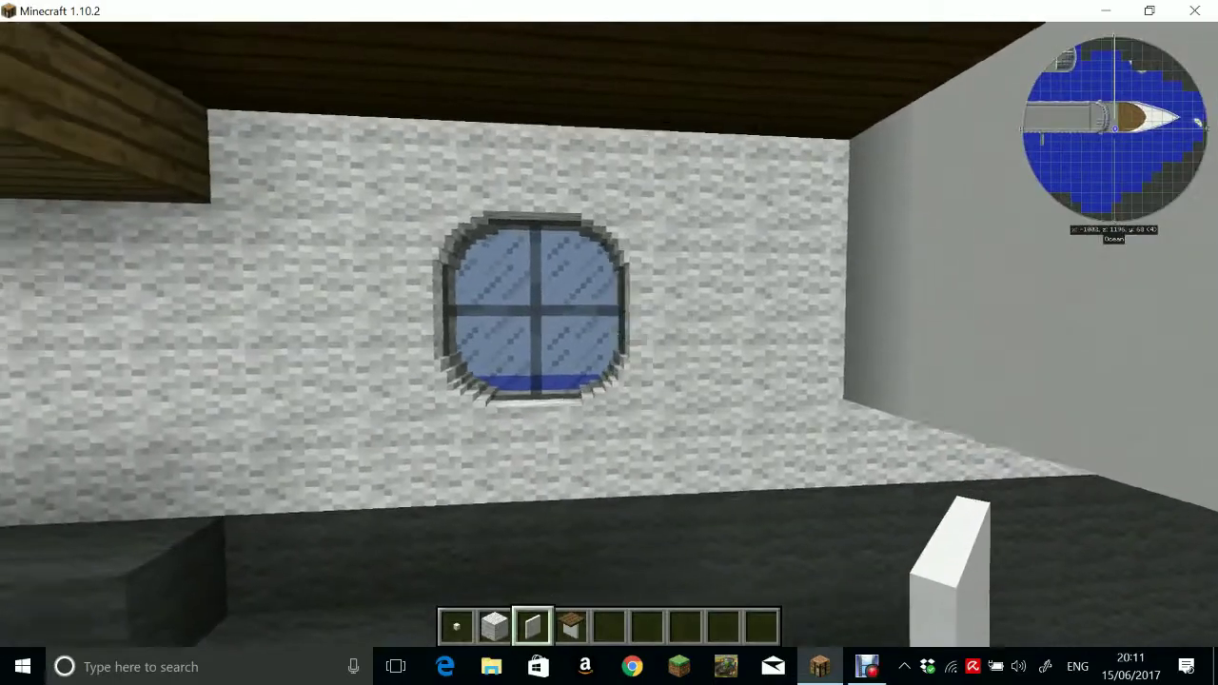
pyautogui.press('w')
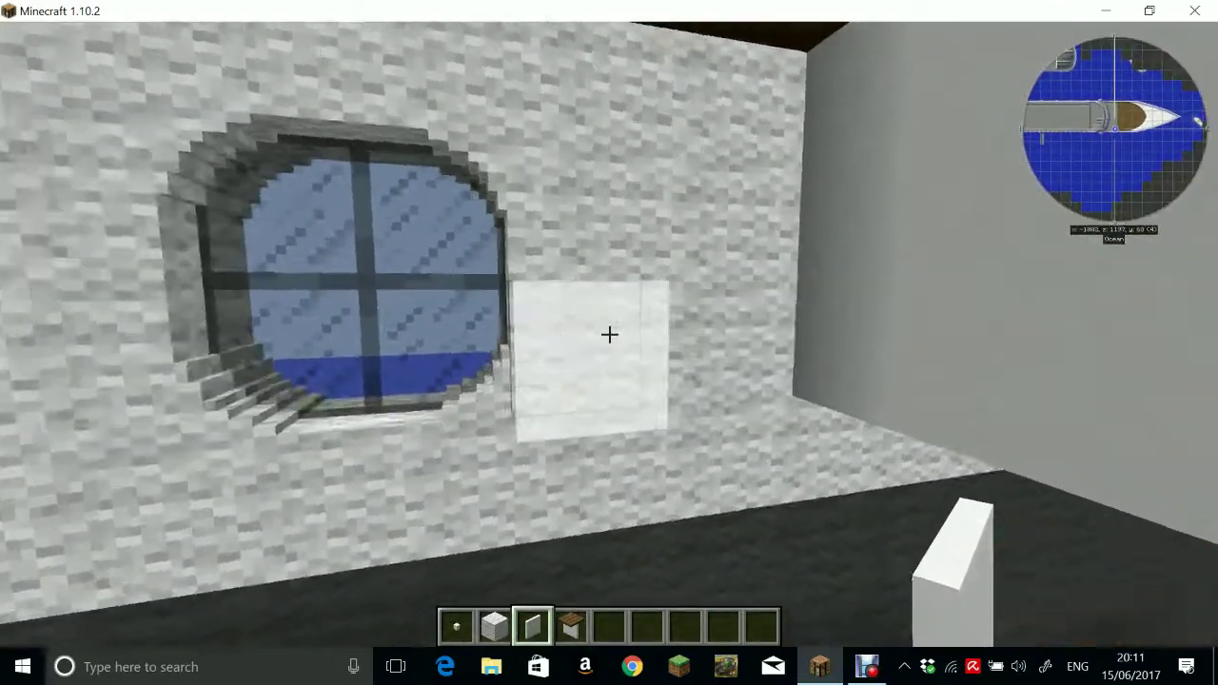
pyautogui.click(609, 333)
# Place chiseled white blocks under the ceiling, replacing the small wooden block on the beam
pyautogui.press('s')
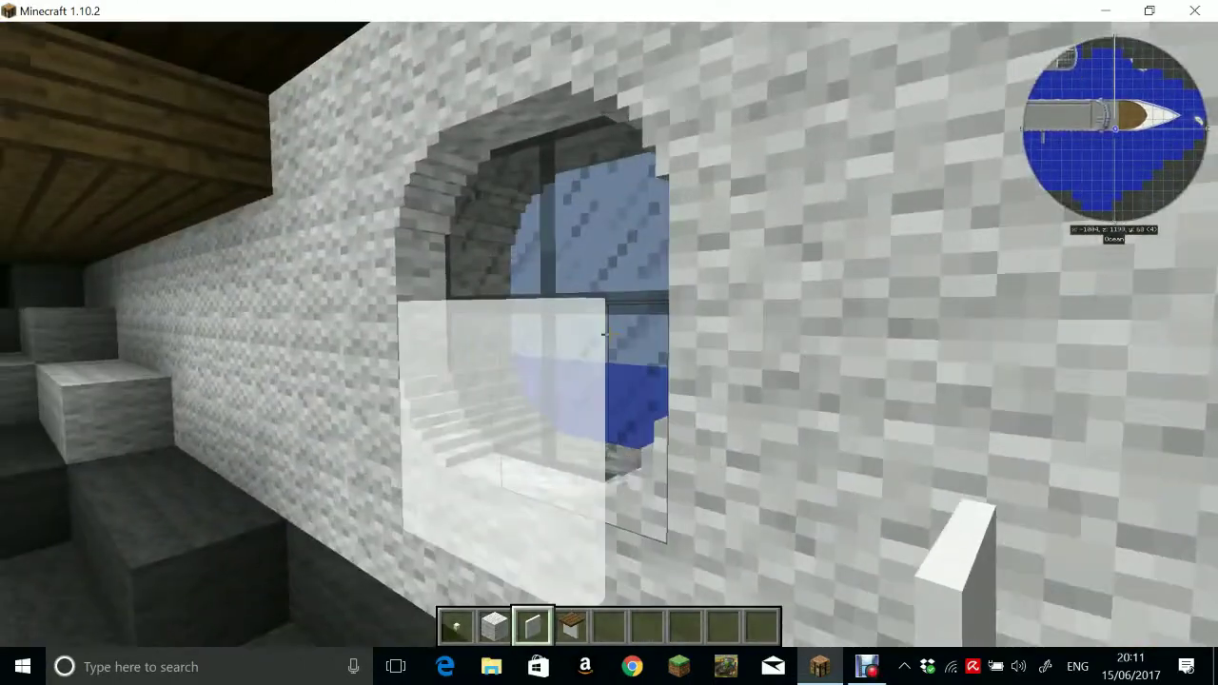
pyautogui.press('w')
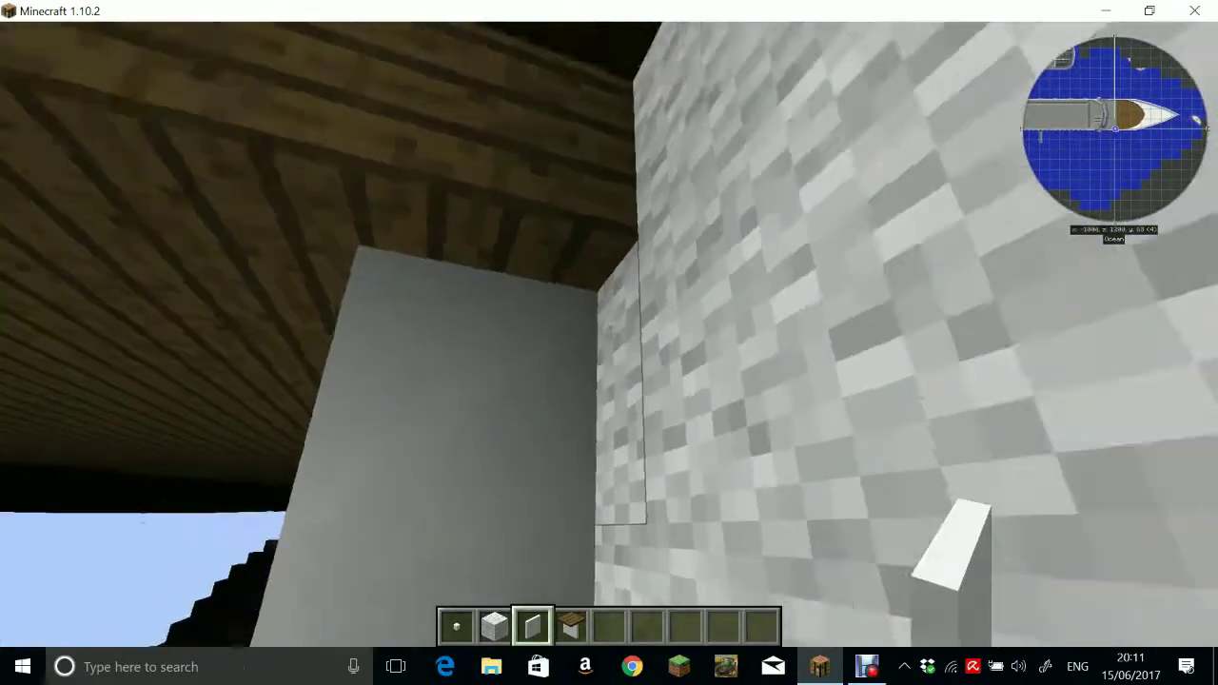
pyautogui.press('4')
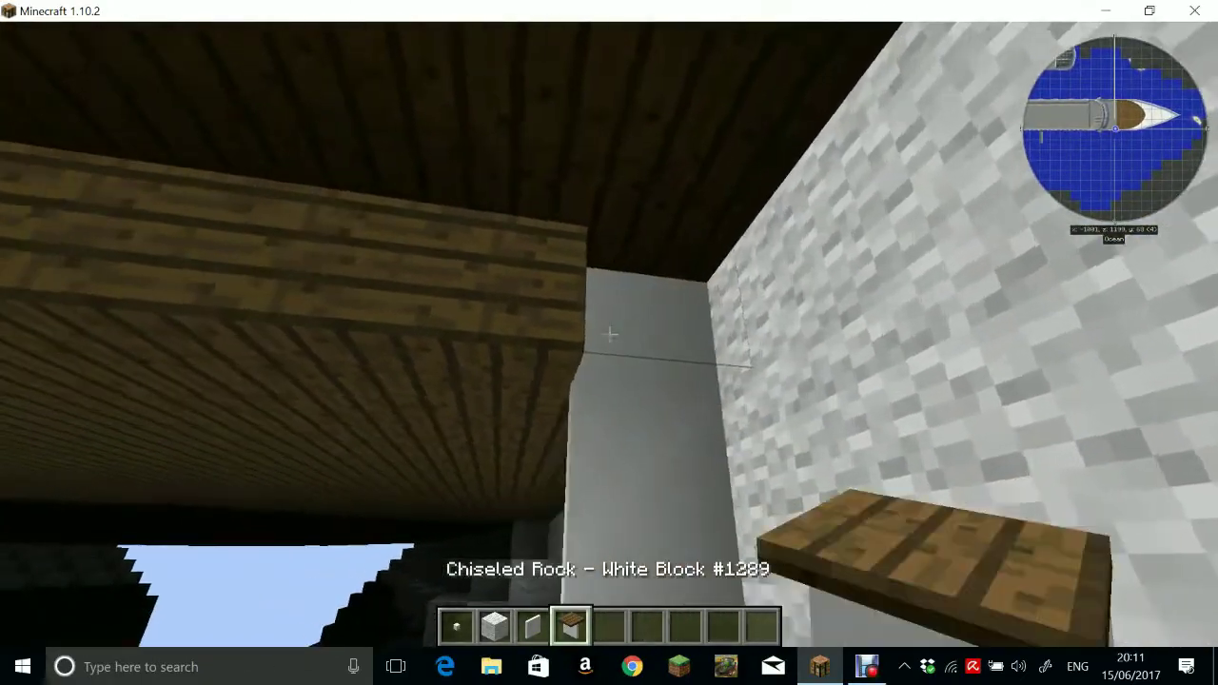
pyautogui.rightClick(609, 334)
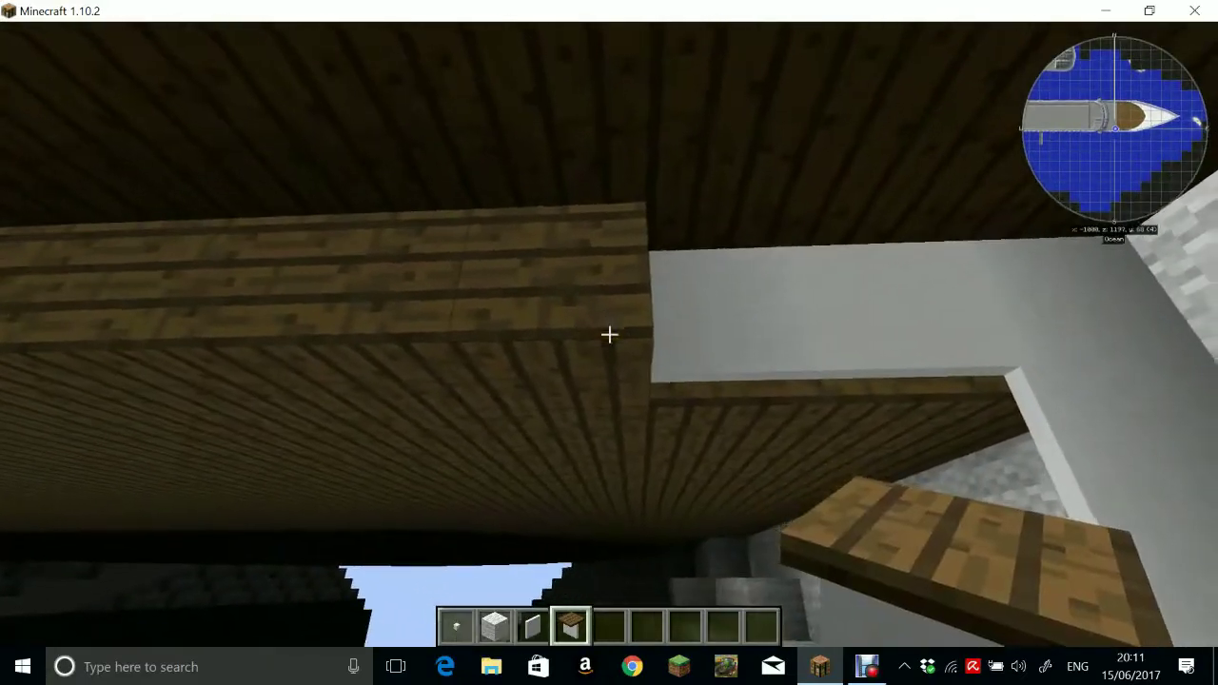
pyautogui.click(609, 334)
pyautogui.press('3')
pyautogui.rightClick(609, 334)
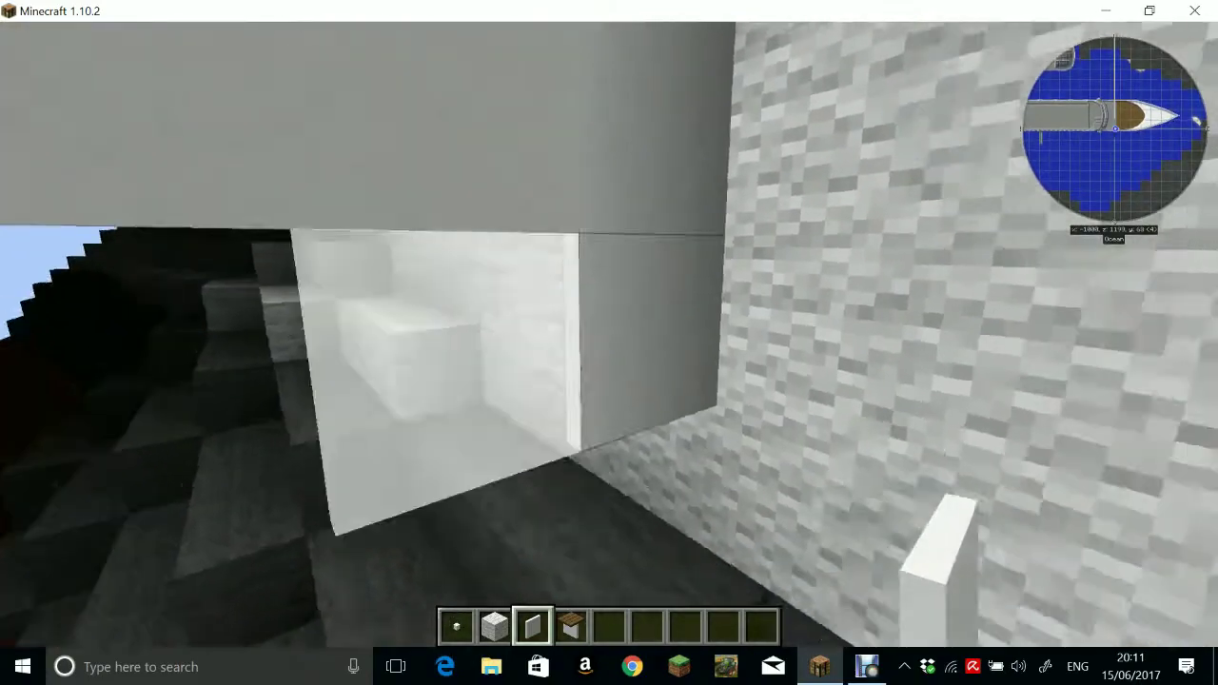
# Extend the white ceiling panels over the stone wall and in front of the porthole
pyautogui.press('s')
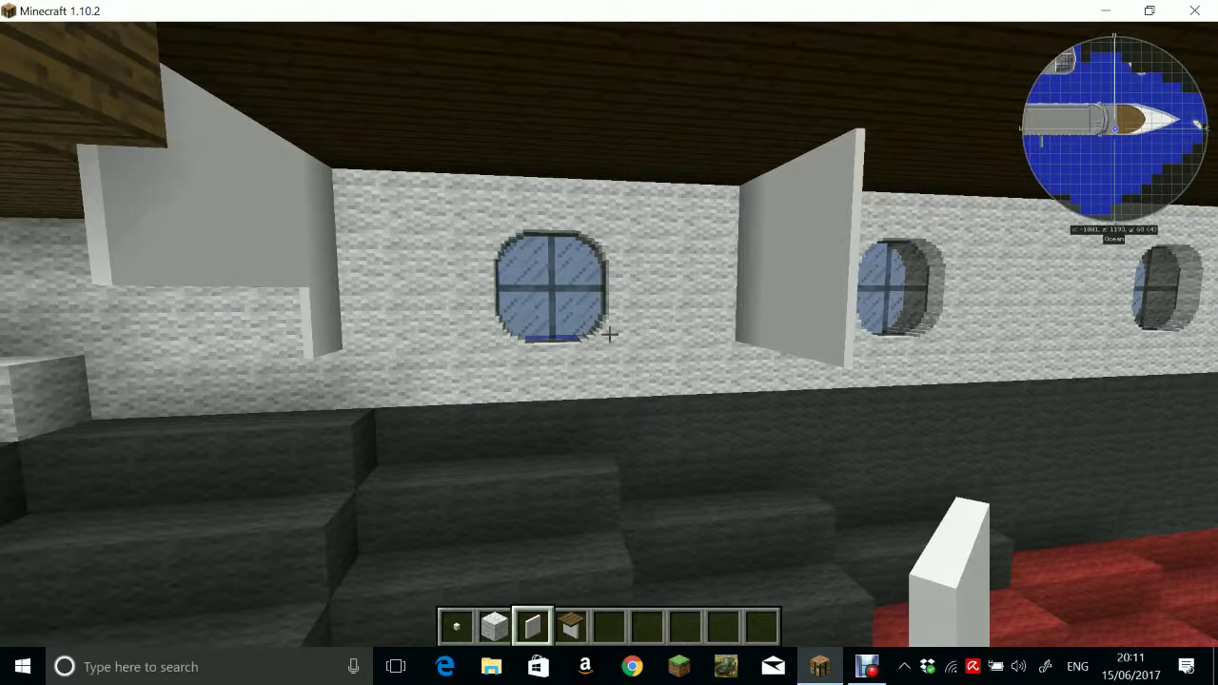
pyautogui.press('w')
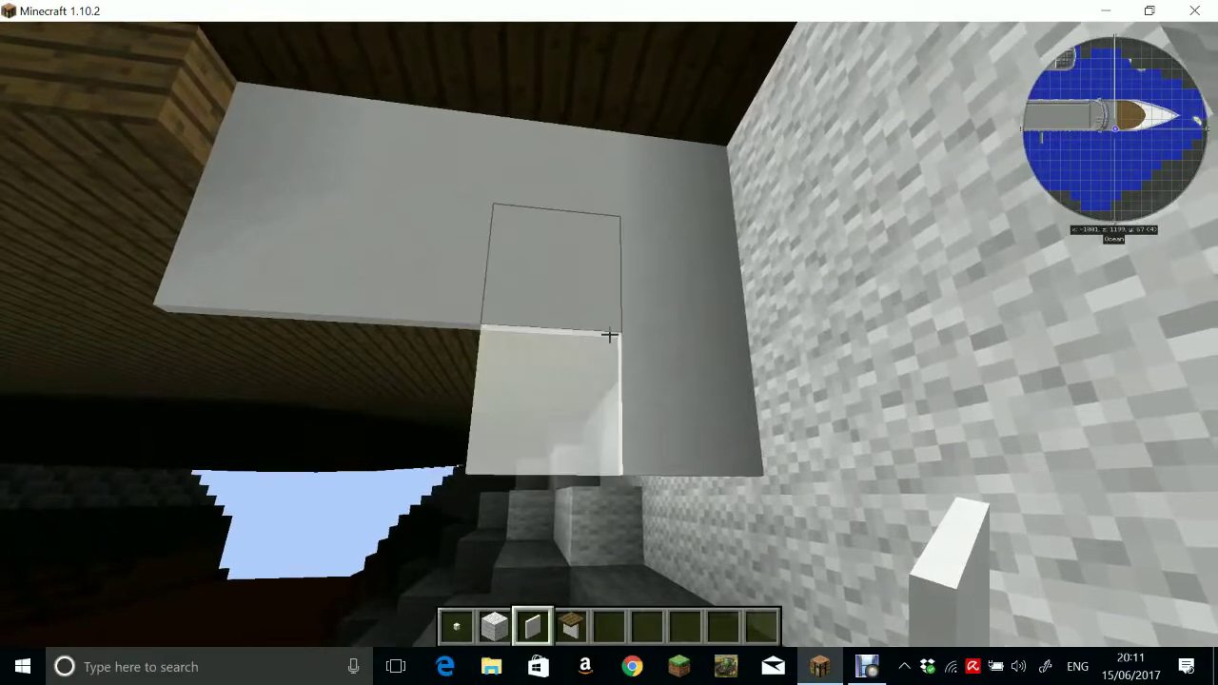
pyautogui.rightClick(609, 335)
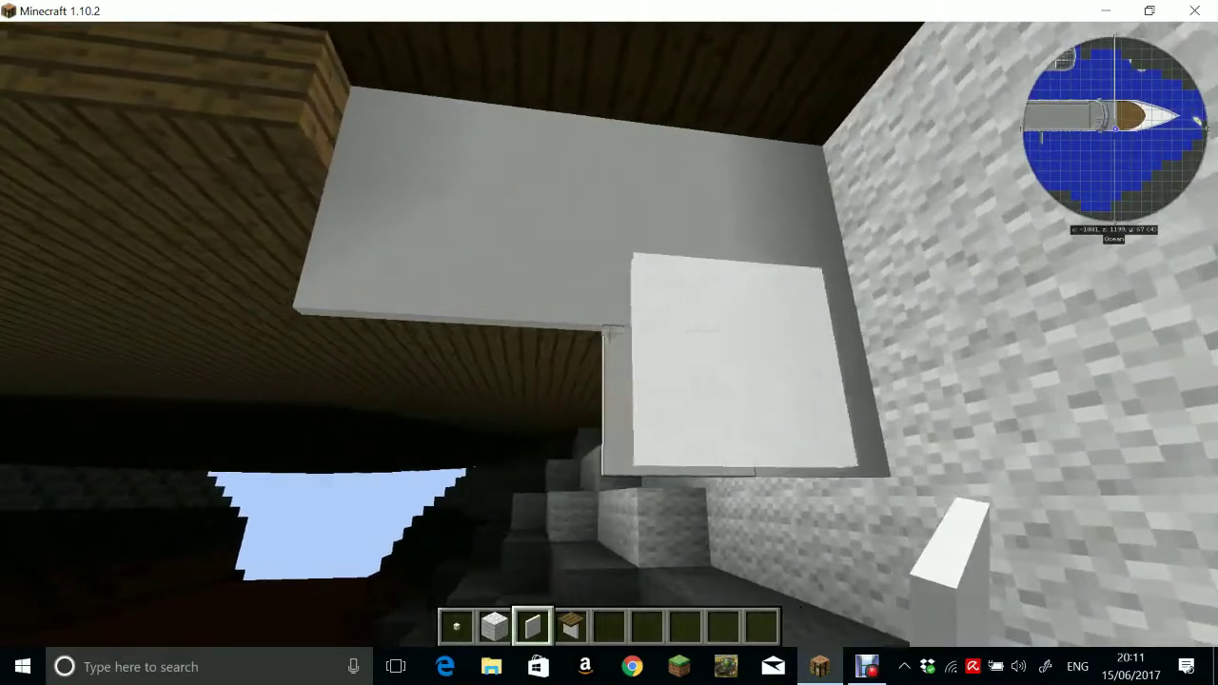
pyautogui.rightClick(609, 335)
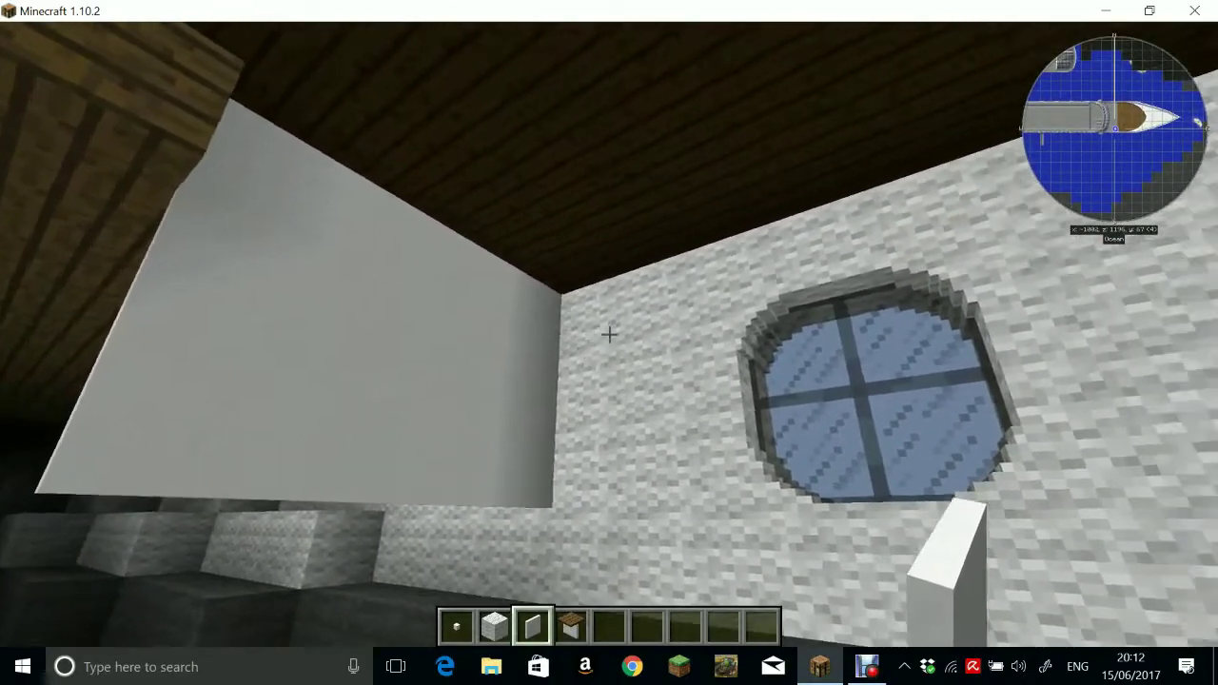
pyautogui.rightClick(609, 334)
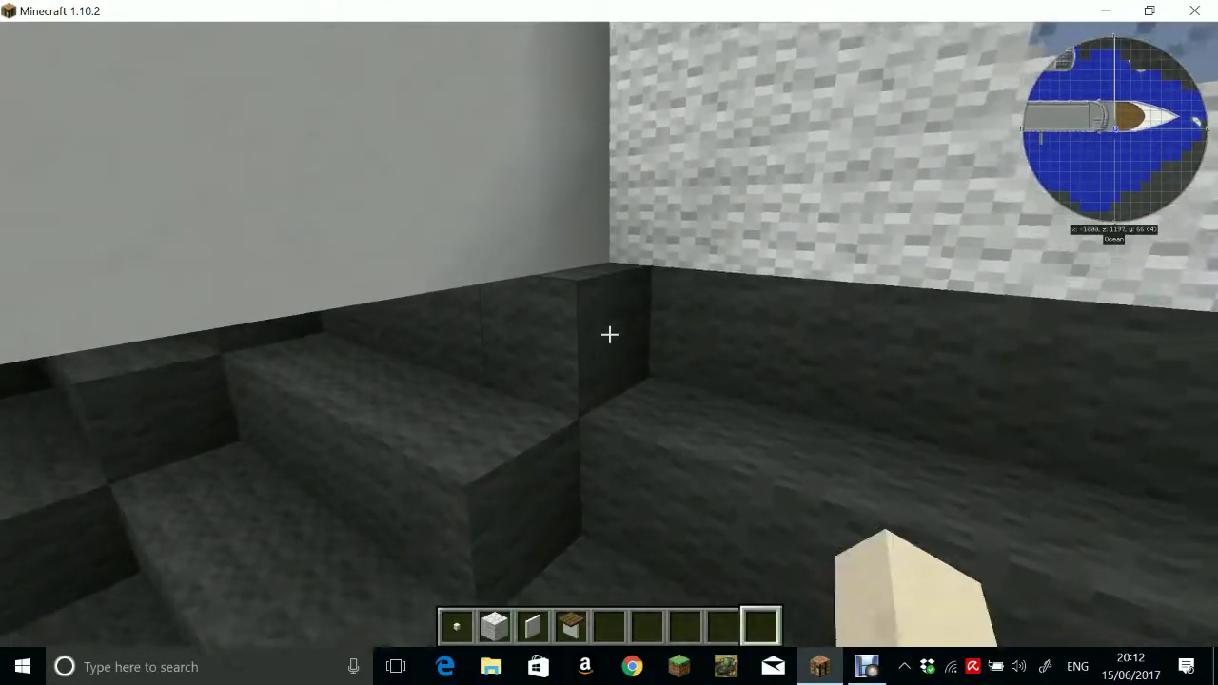
# Try a wool block on the floor, remove it, and place a chiseled white block against the wall
pyautogui.press('2')
pyautogui.rightClick(609, 334)
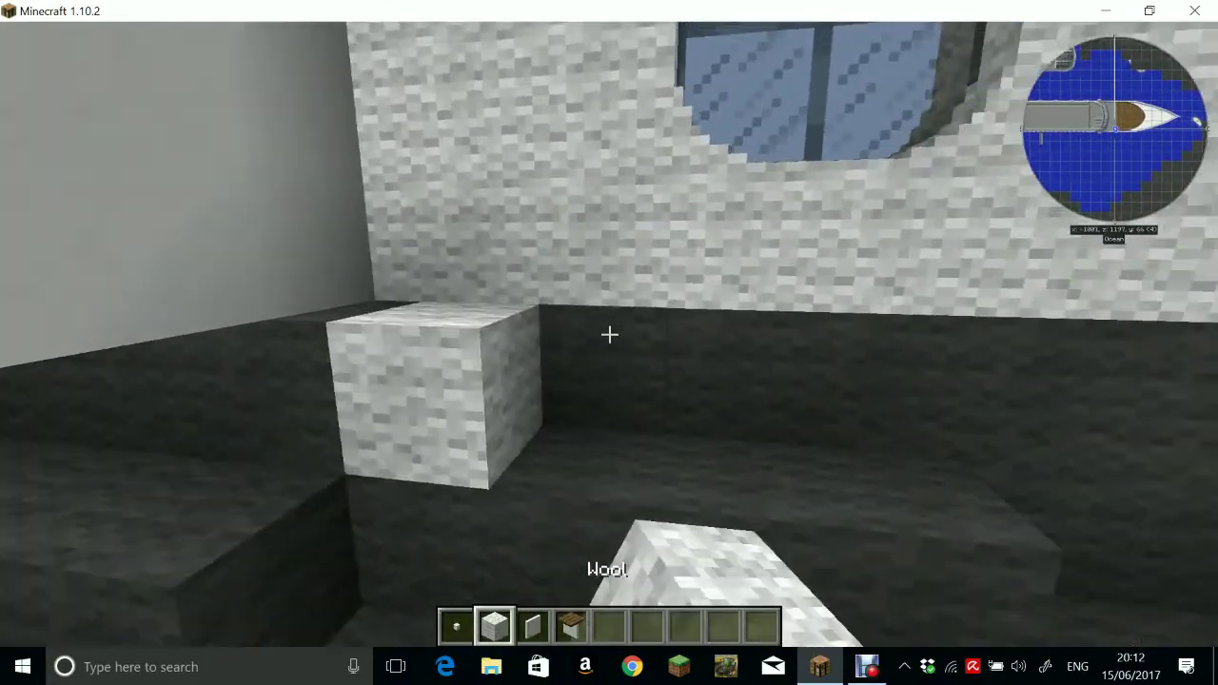
pyautogui.click(609, 334)
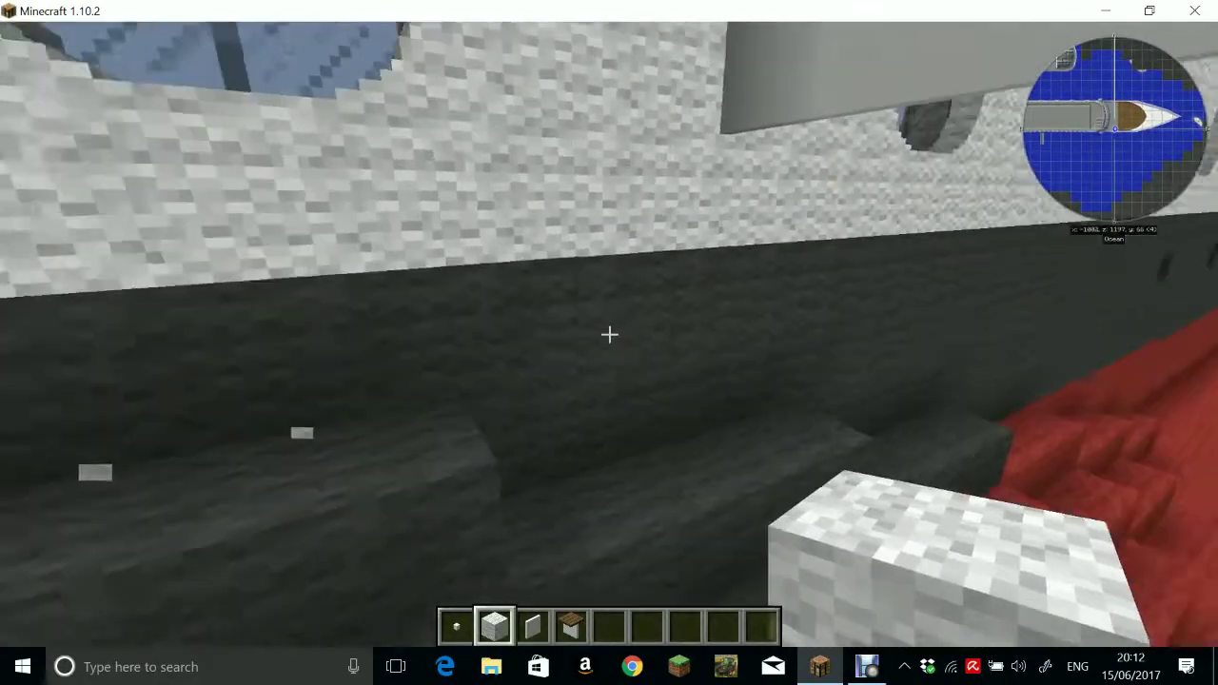
pyautogui.press('9')
pyautogui.press('3')
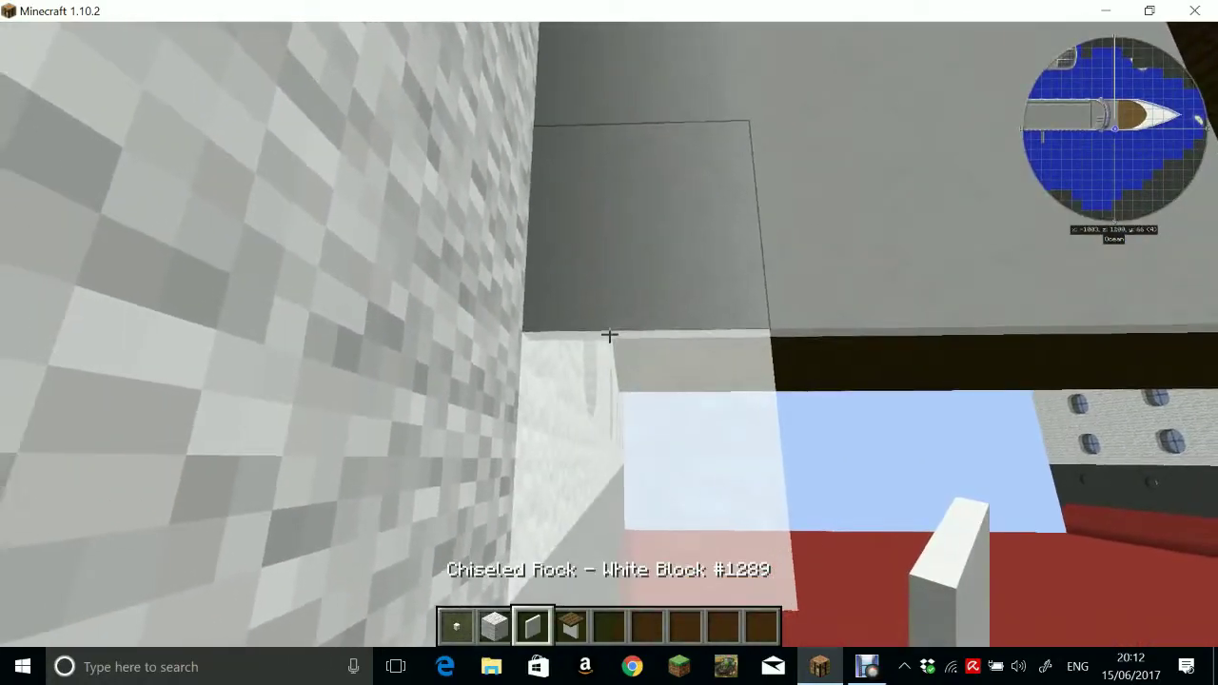
pyautogui.rightClick(609, 334)
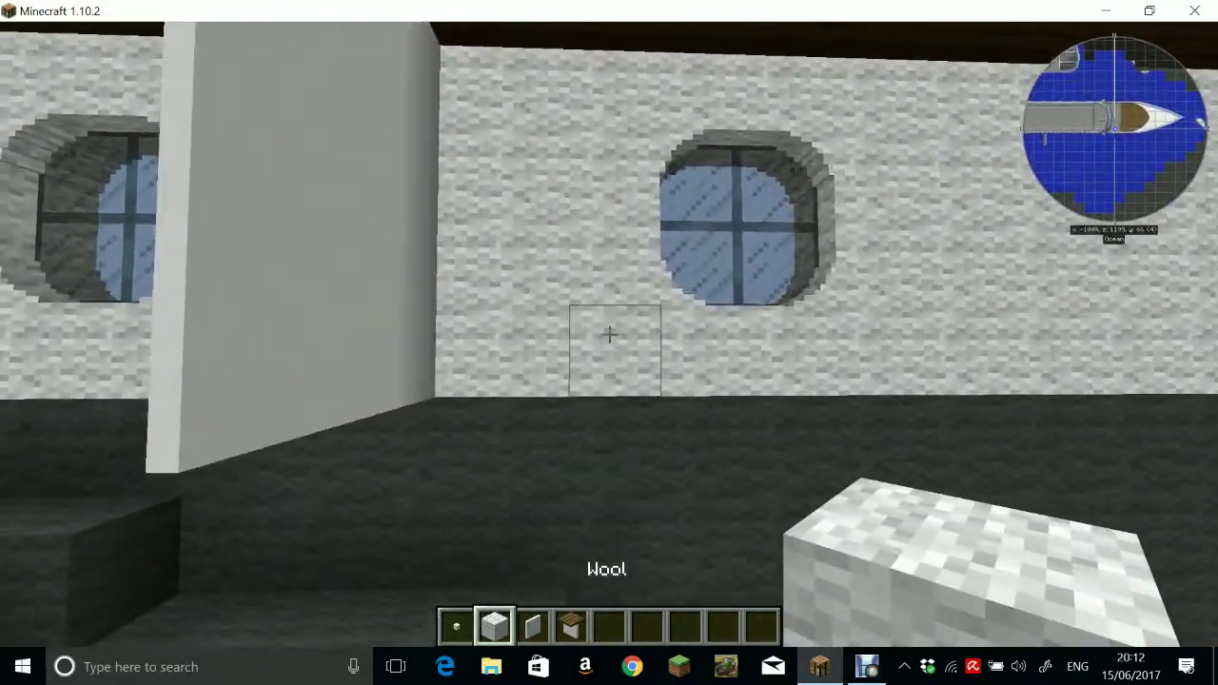
# Build a trial white wool divider out from the hull wall
pyautogui.rightClick(609, 334)
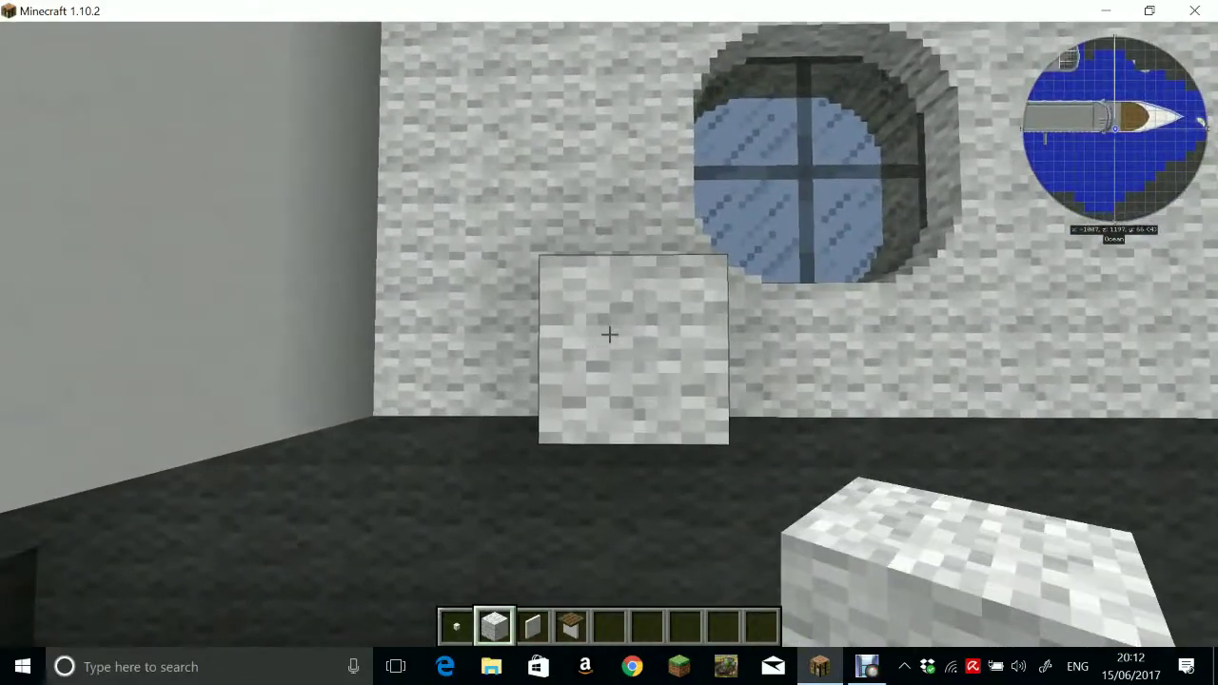
pyautogui.click(609, 334)
pyautogui.click(609, 334)
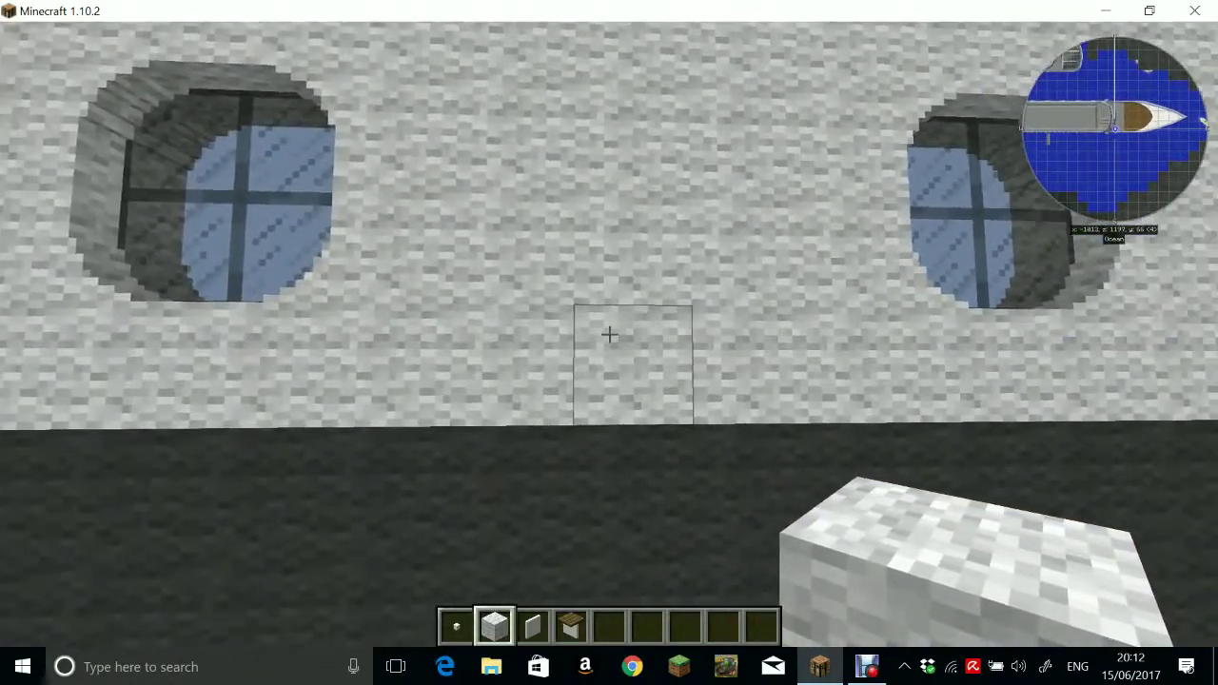
pyautogui.rightClick(609, 334)
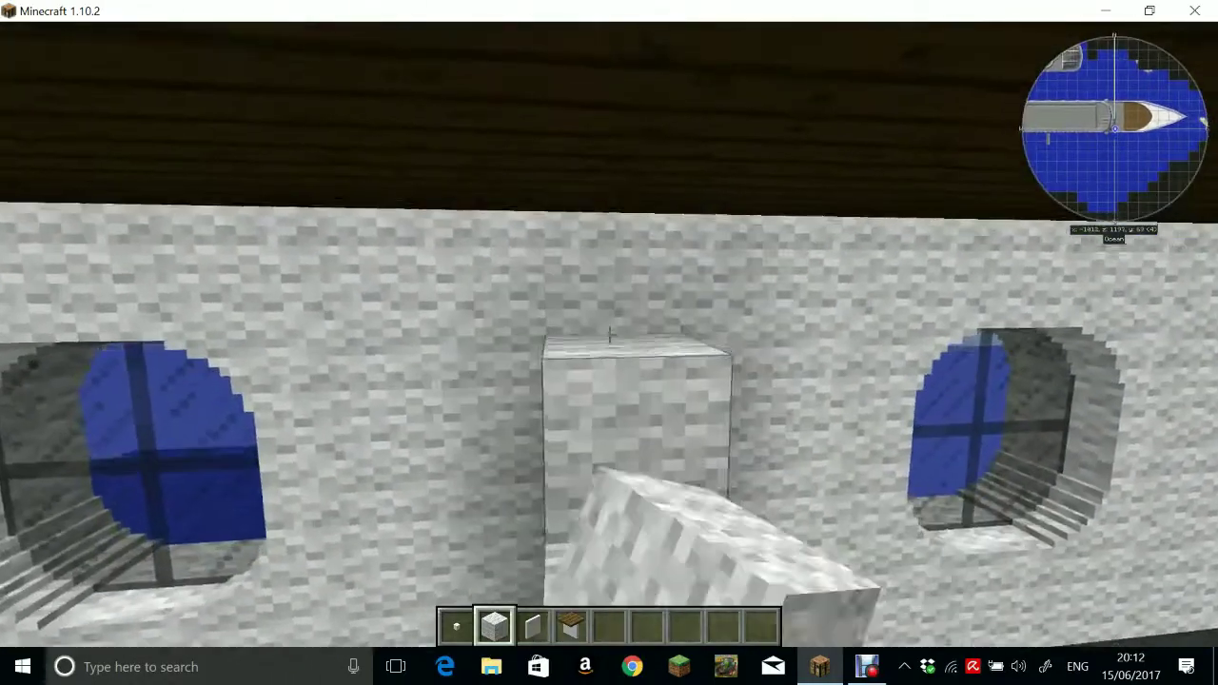
pyautogui.press('s')
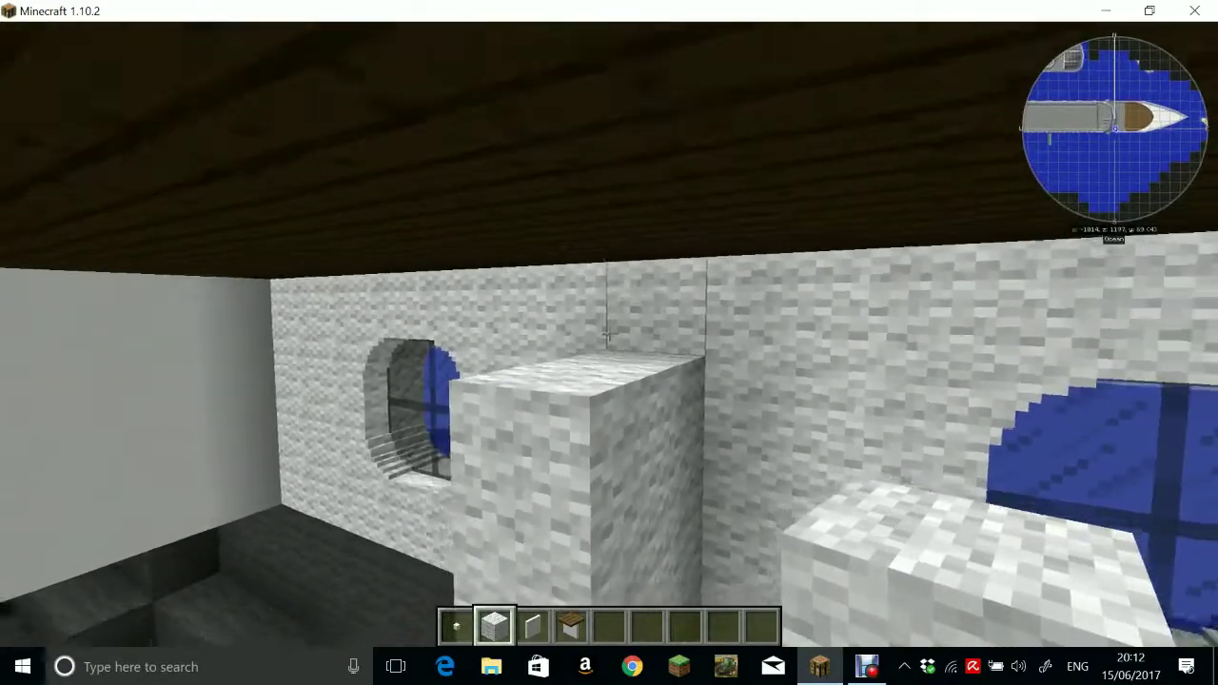
pyautogui.press('w')
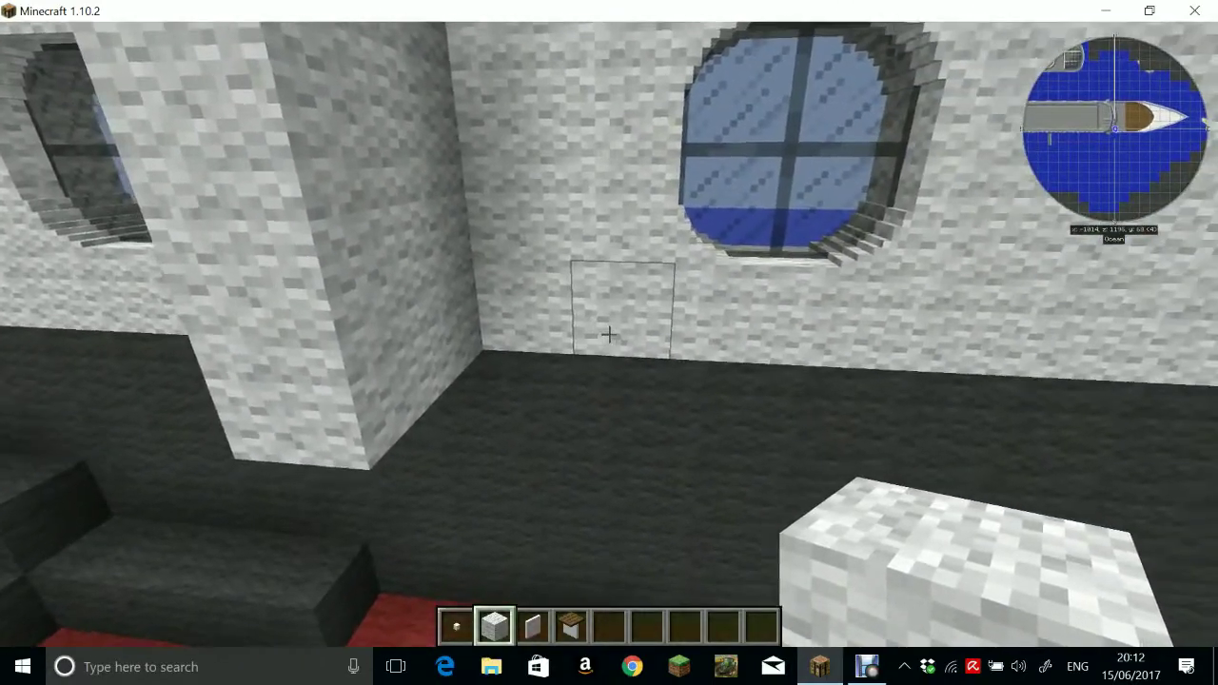
pyautogui.rightClick(609, 334)
pyautogui.rightClick(609, 334)
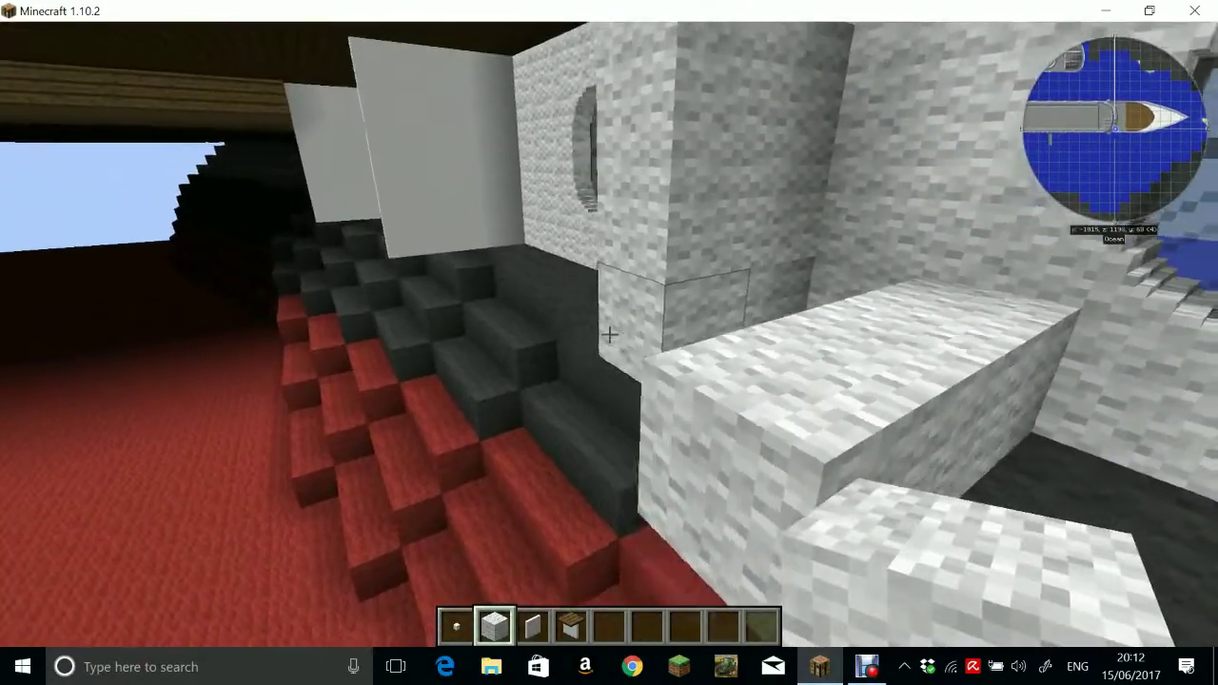
pyautogui.rightClick(609, 334)
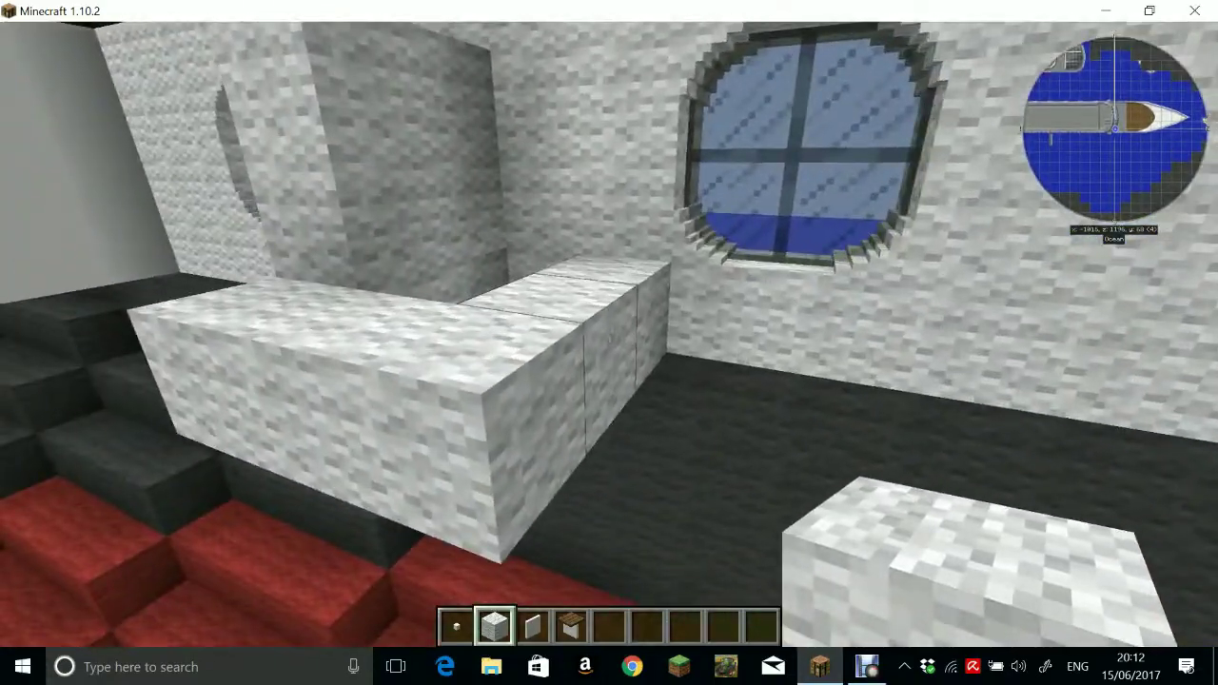
# Break the three trial wool divider blocks near the porthole
pyautogui.click(609, 334)
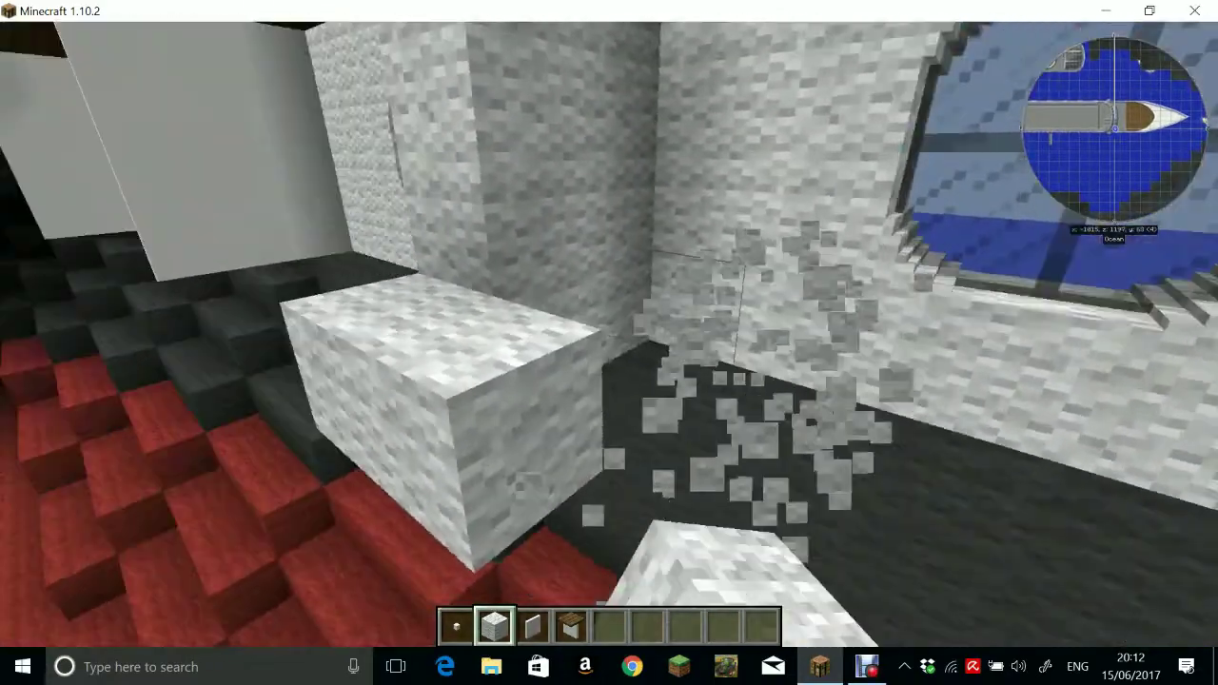
pyautogui.click(609, 334)
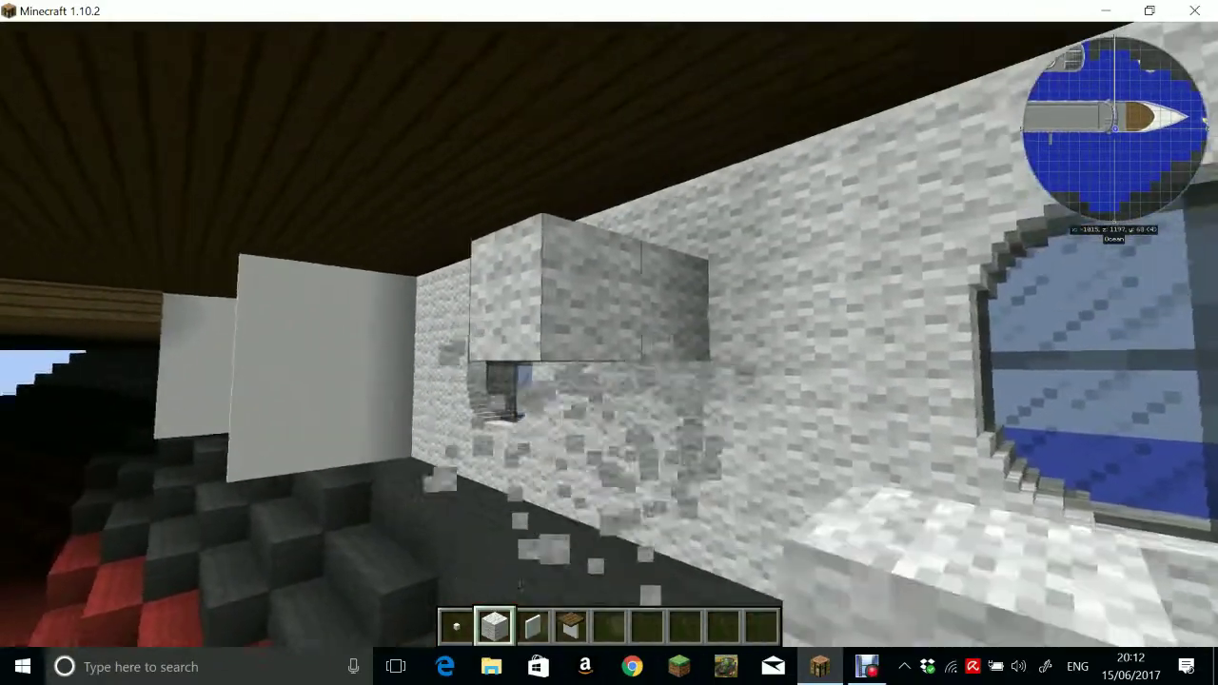
pyautogui.click(609, 334)
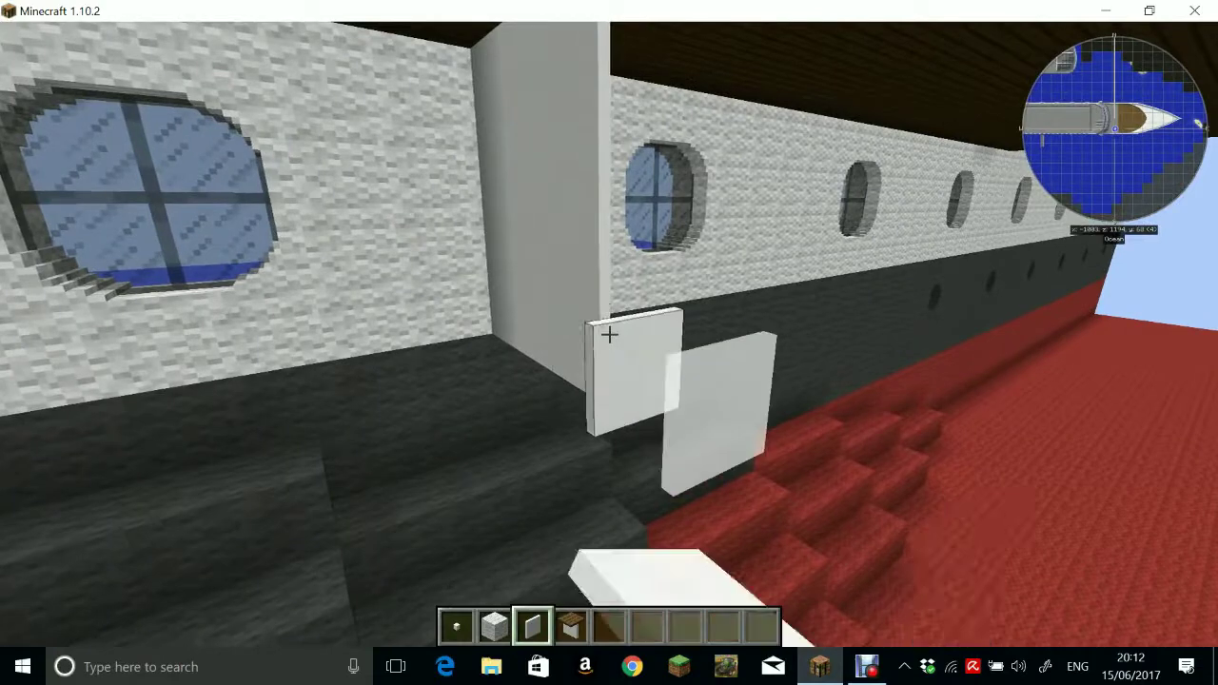
# Break the three stray white panel pieces near the floor and ceiling, then back away
pyautogui.click(609, 334)
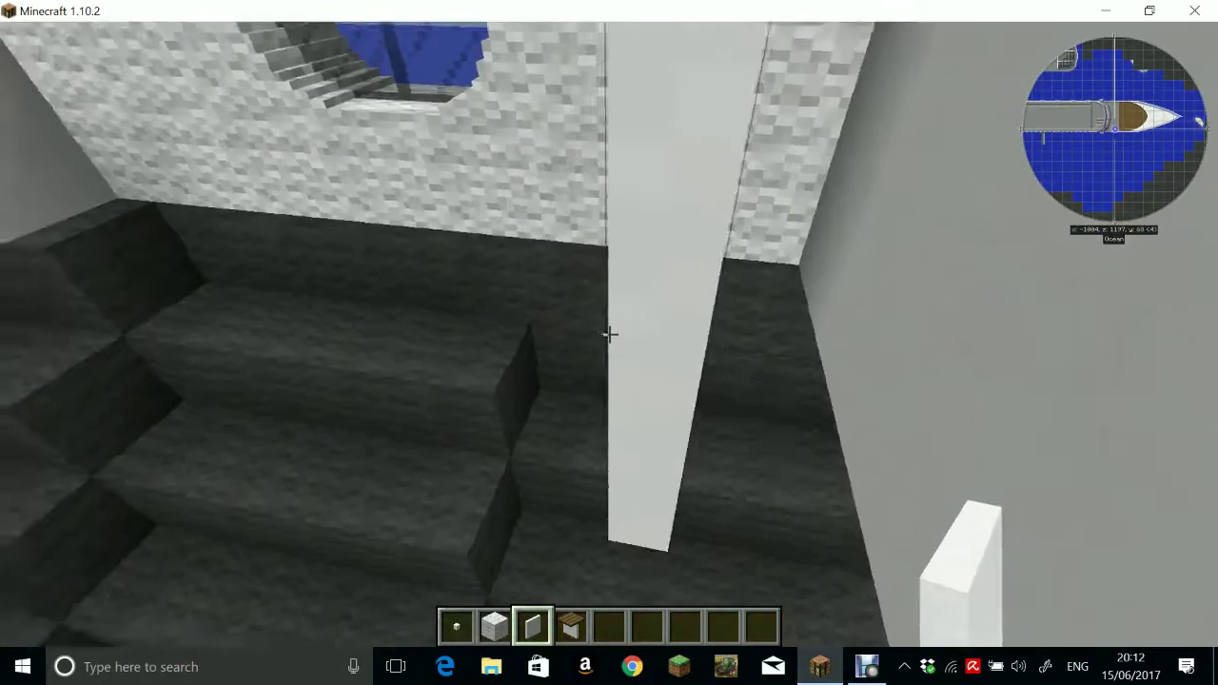
pyautogui.click(609, 334)
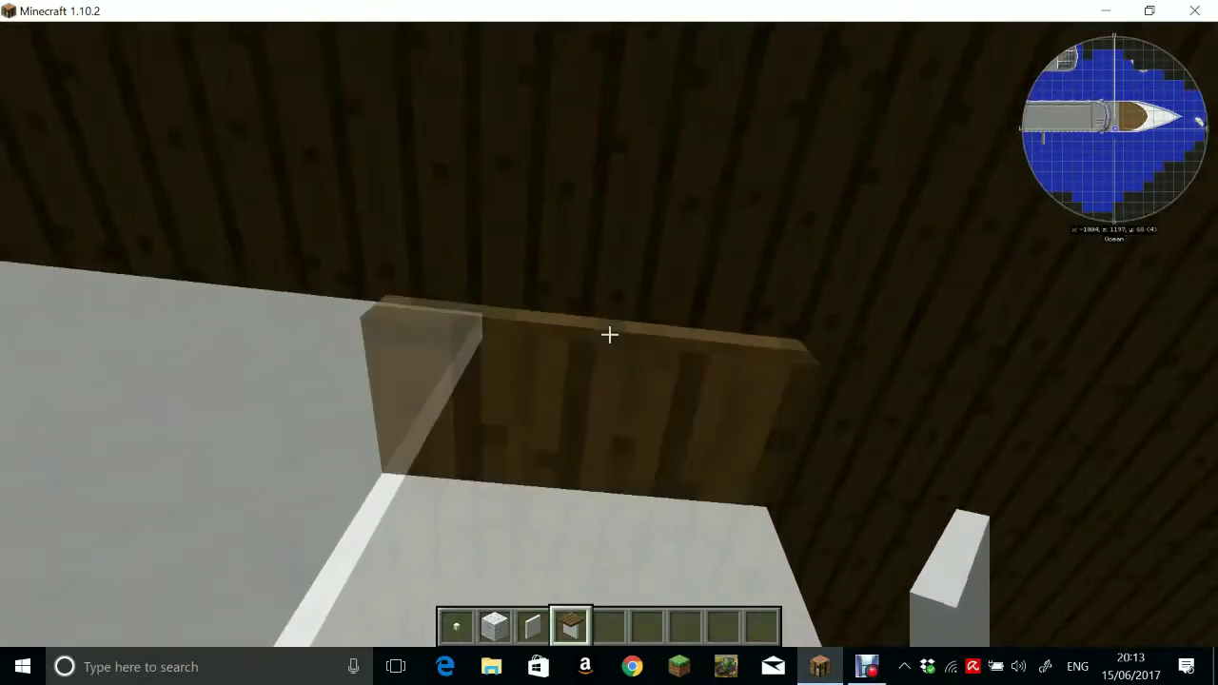
pyautogui.click(610, 334)
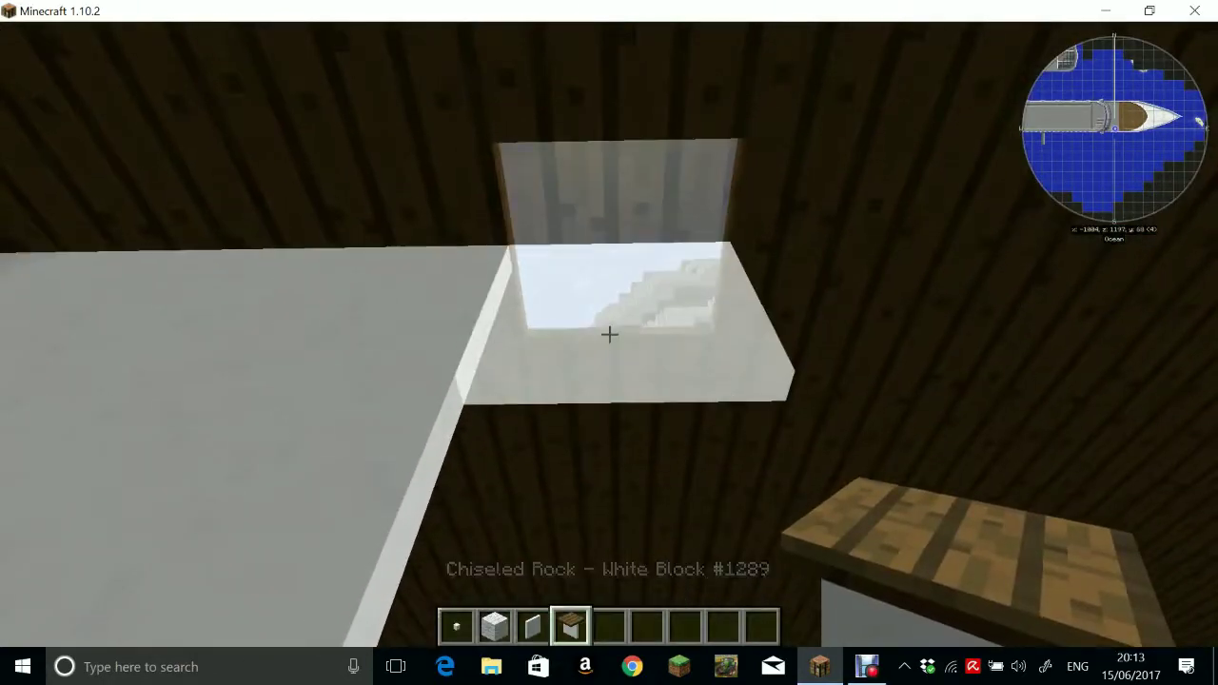
pyautogui.press('3')
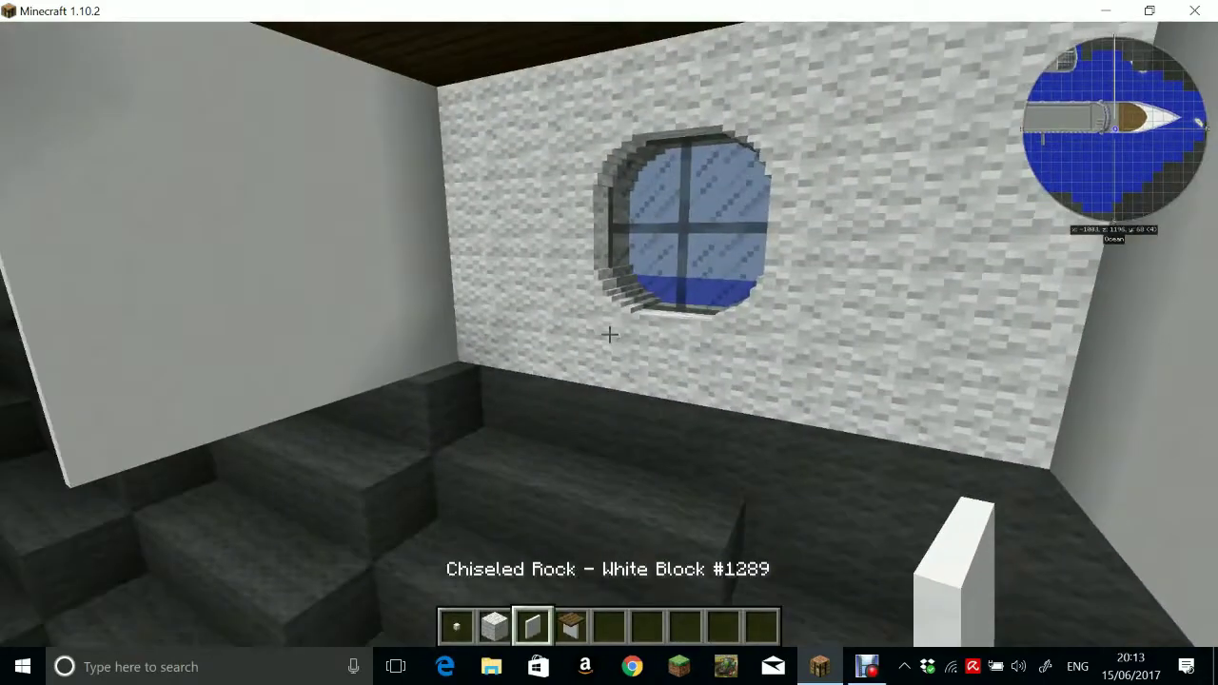
pyautogui.press('s')
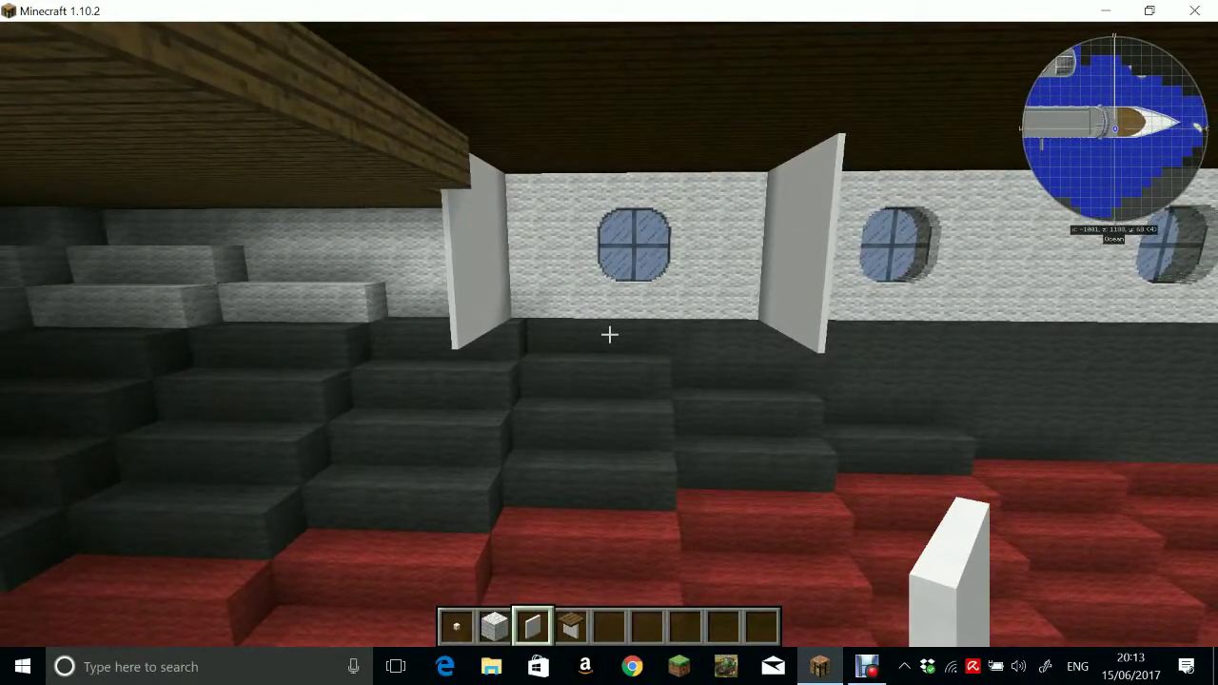
pyautogui.press('w')
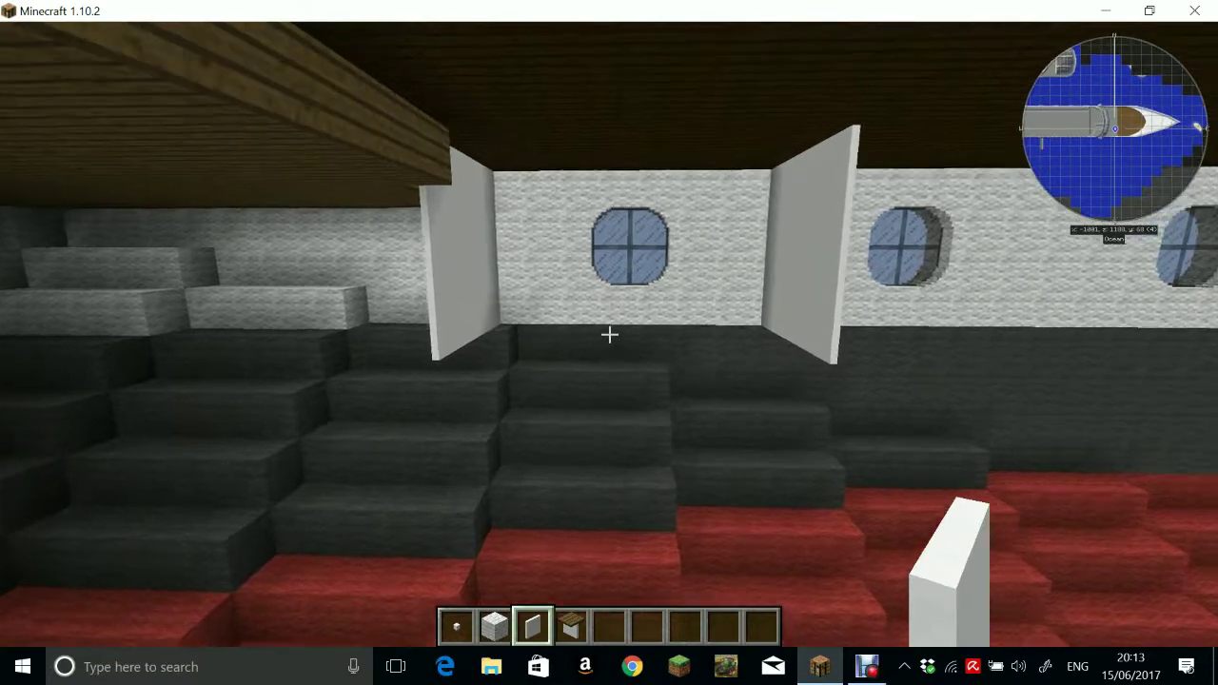
pyautogui.press('w')
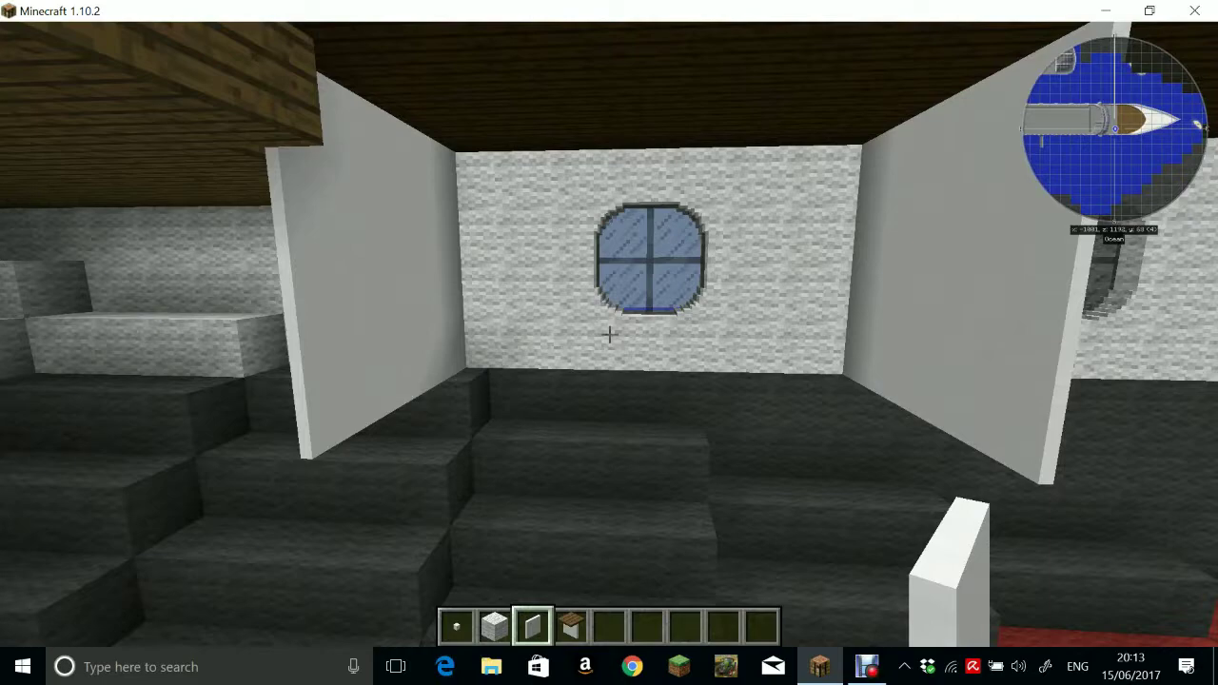
pyautogui.press('a')
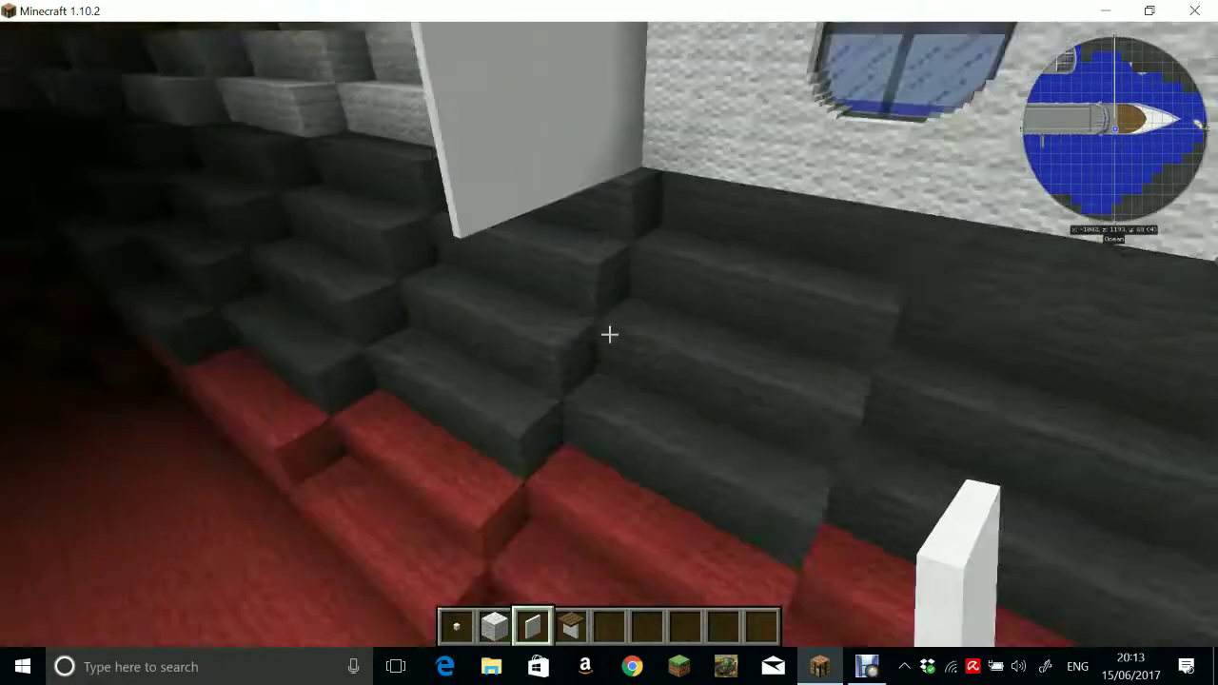
pyautogui.press('a')
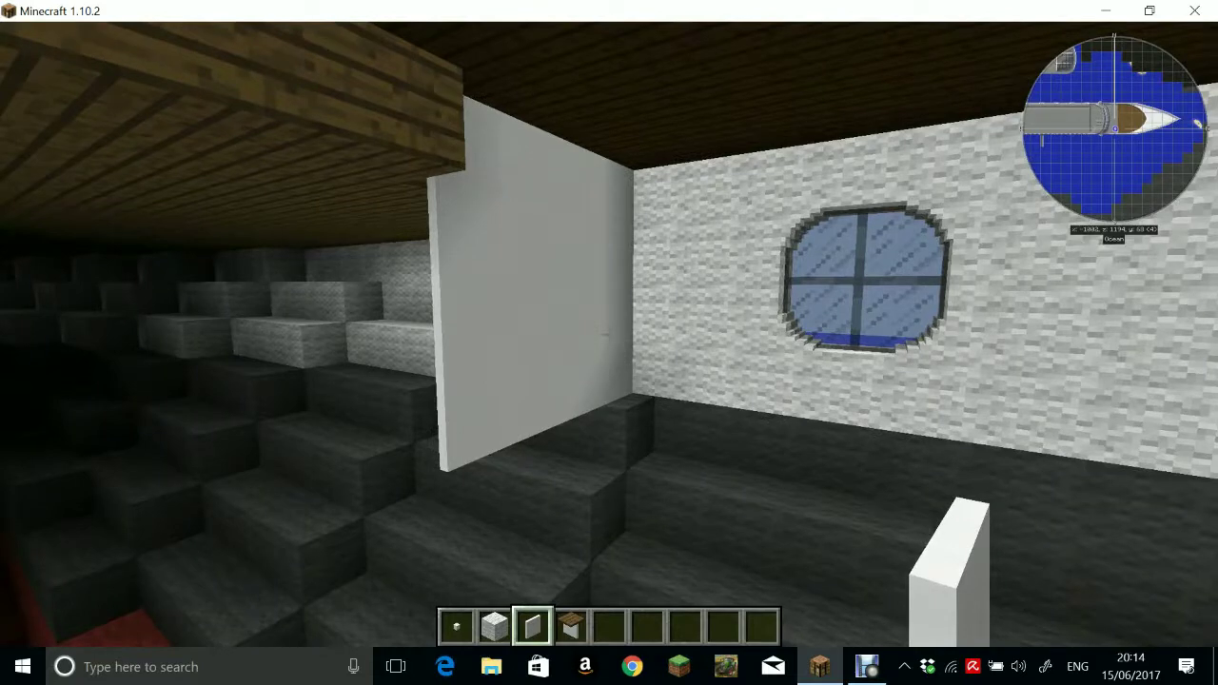
pyautogui.press('s')
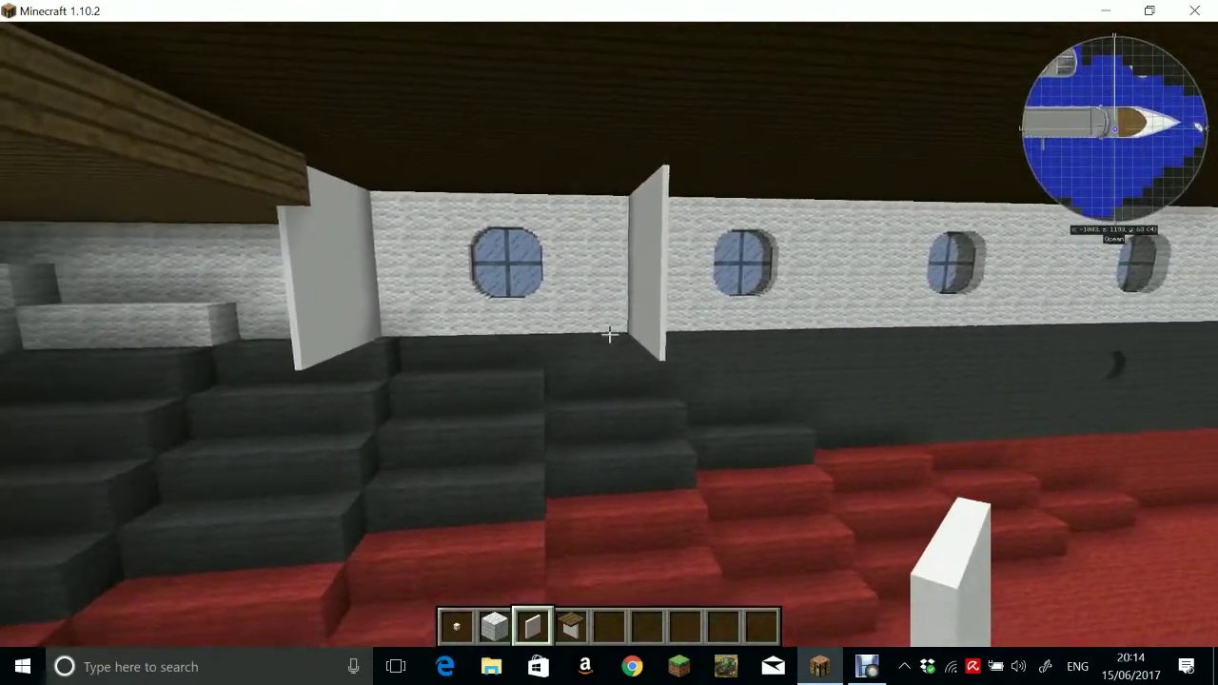
pyautogui.press('s')
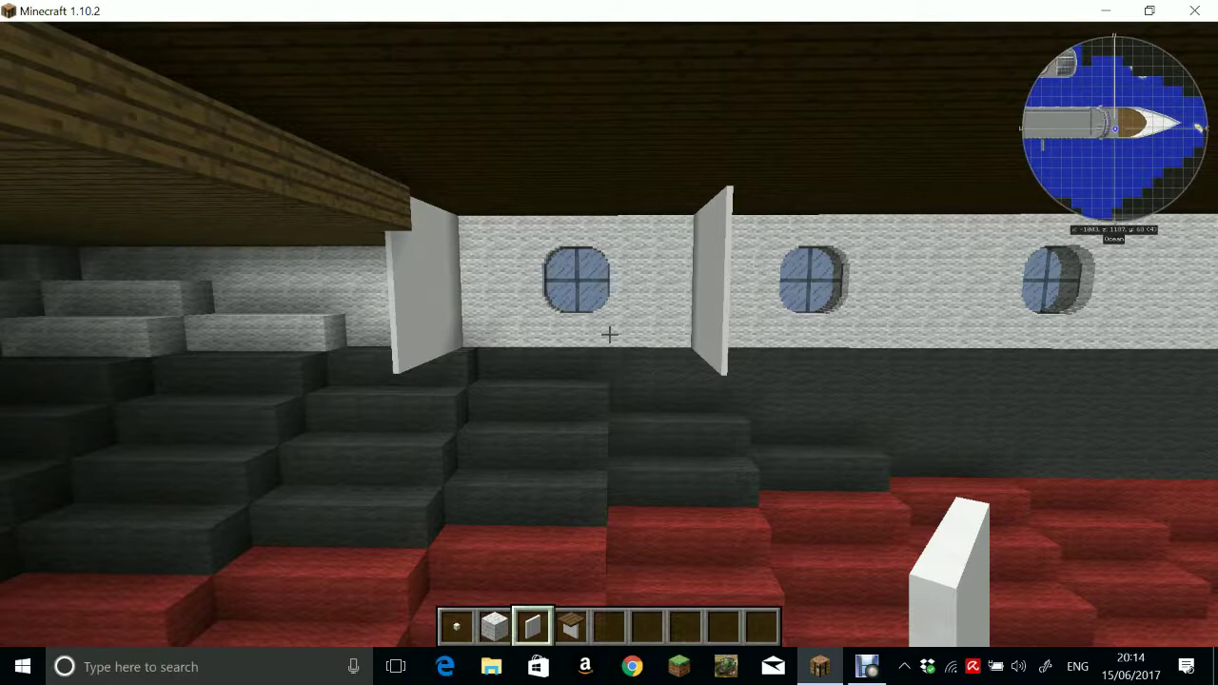
pyautogui.press('w')
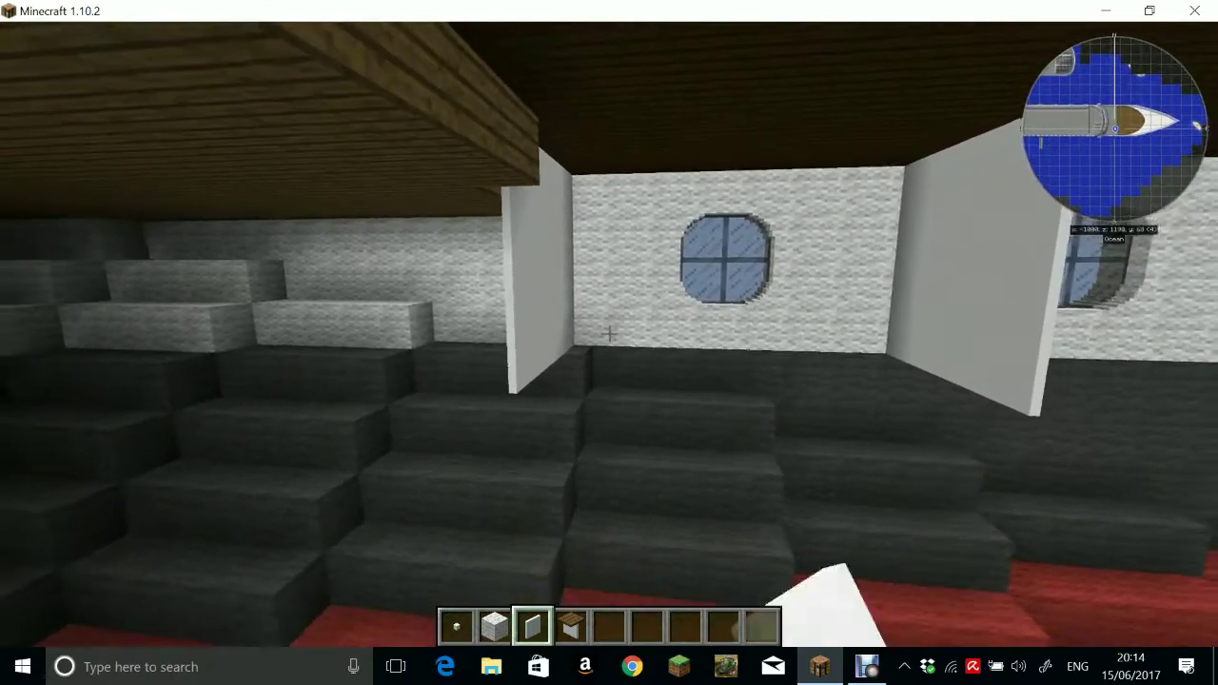
pyautogui.press('d')
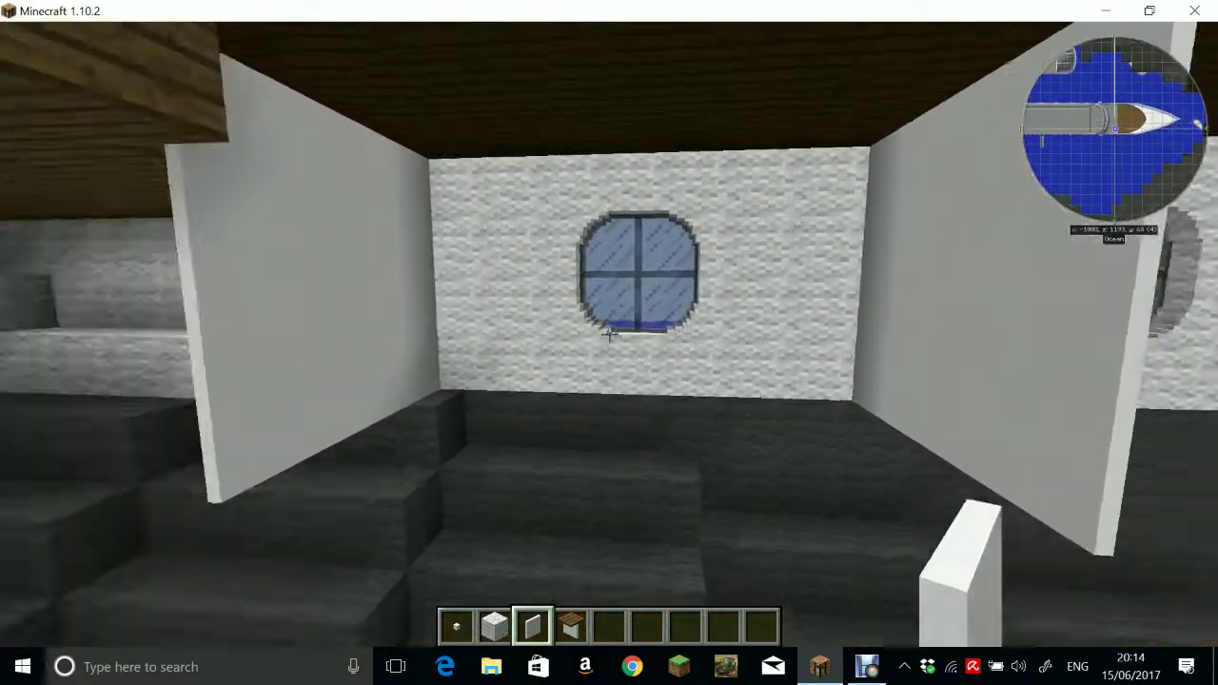
pyautogui.press('w')
pyautogui.press('w')
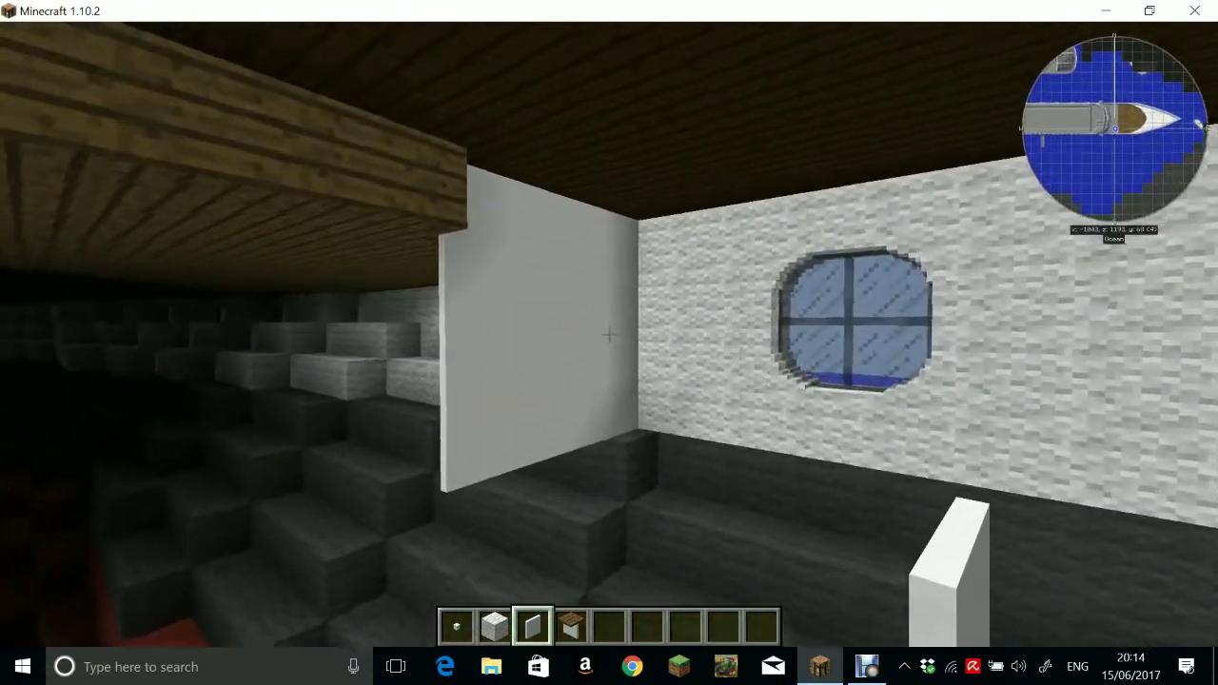
pyautogui.press('w')
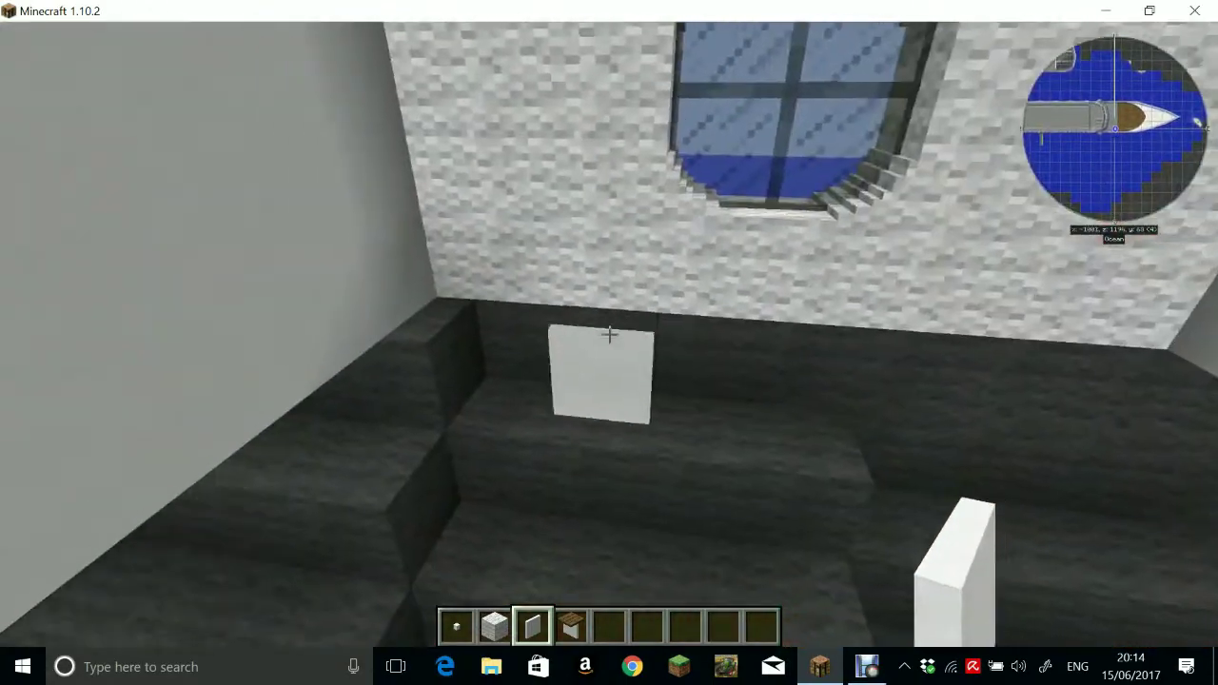
pyautogui.rightClick(610, 334)
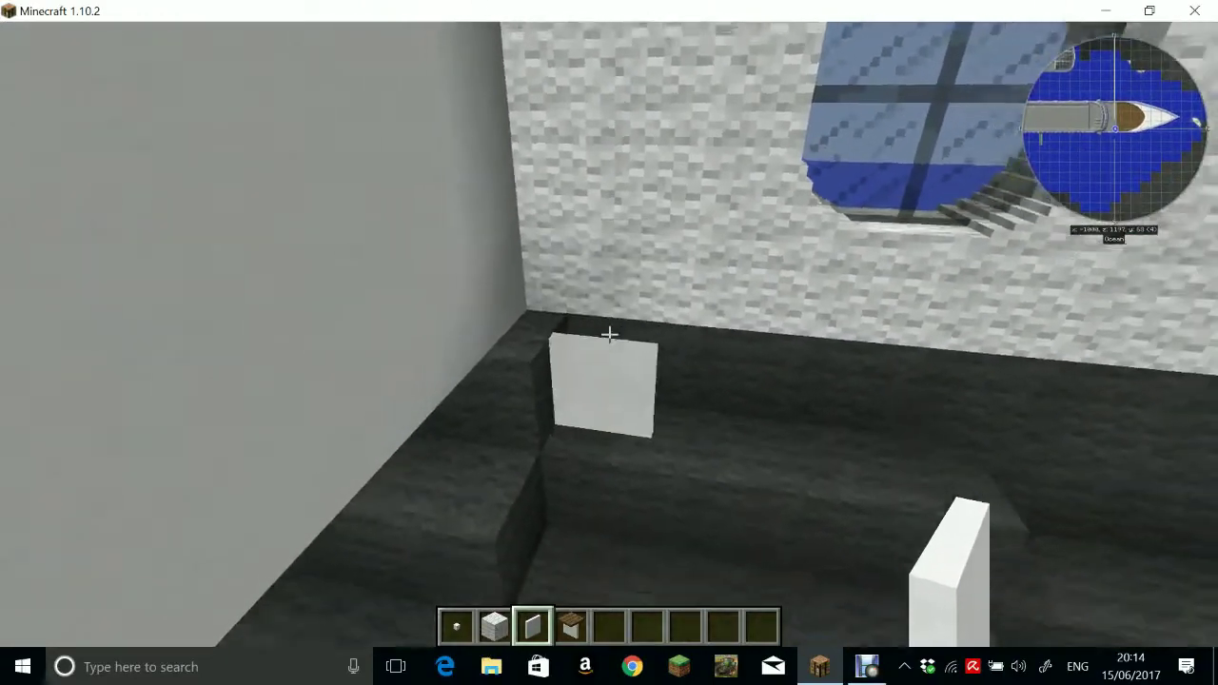
pyautogui.click(610, 334)
pyautogui.rightClick(610, 334)
pyautogui.click(610, 334)
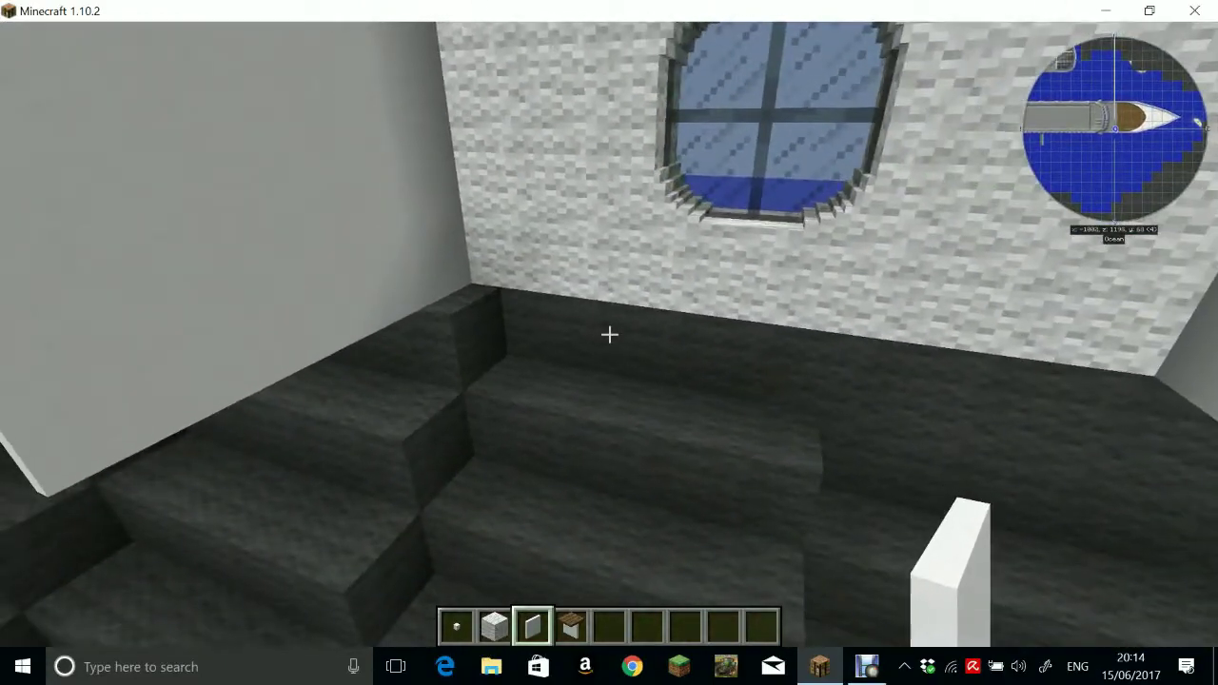
pyautogui.press('s')
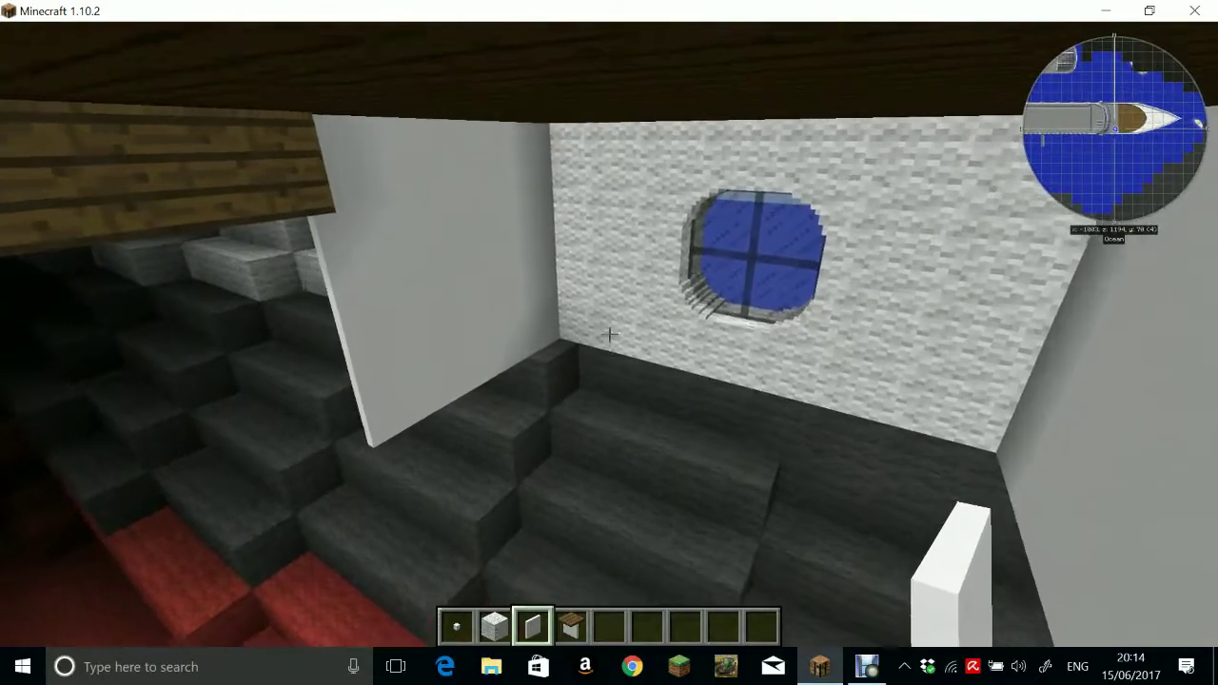
pyautogui.press('s')
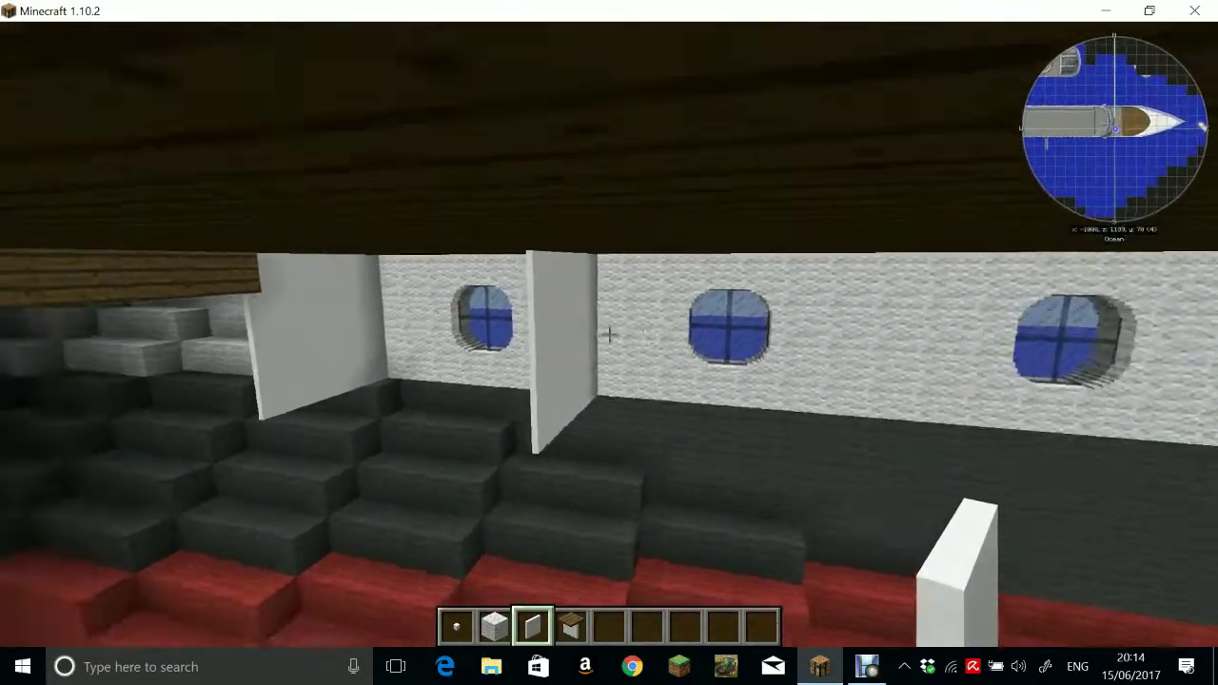
pyautogui.press('w')
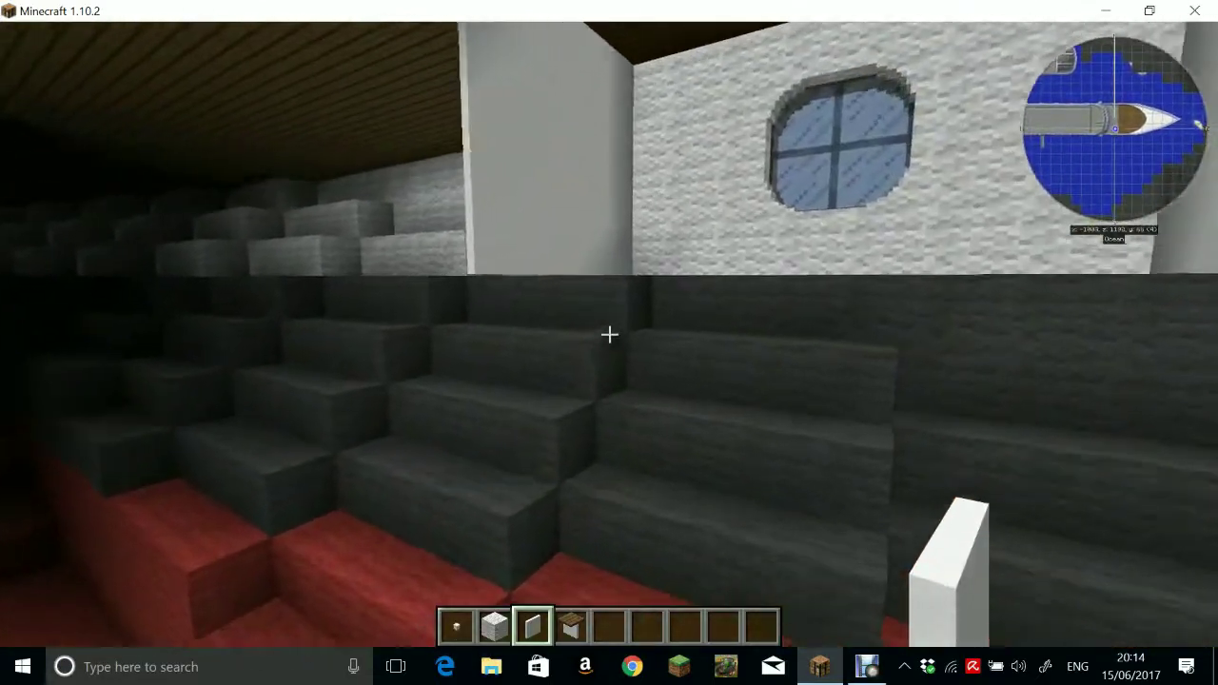
pyautogui.scroll(-1, 610, 334)
# Switch hotbar slots and cycle the chisel mode menu, keeping drawn-region mode
pyautogui.press('1')
pyautogui.press('w')
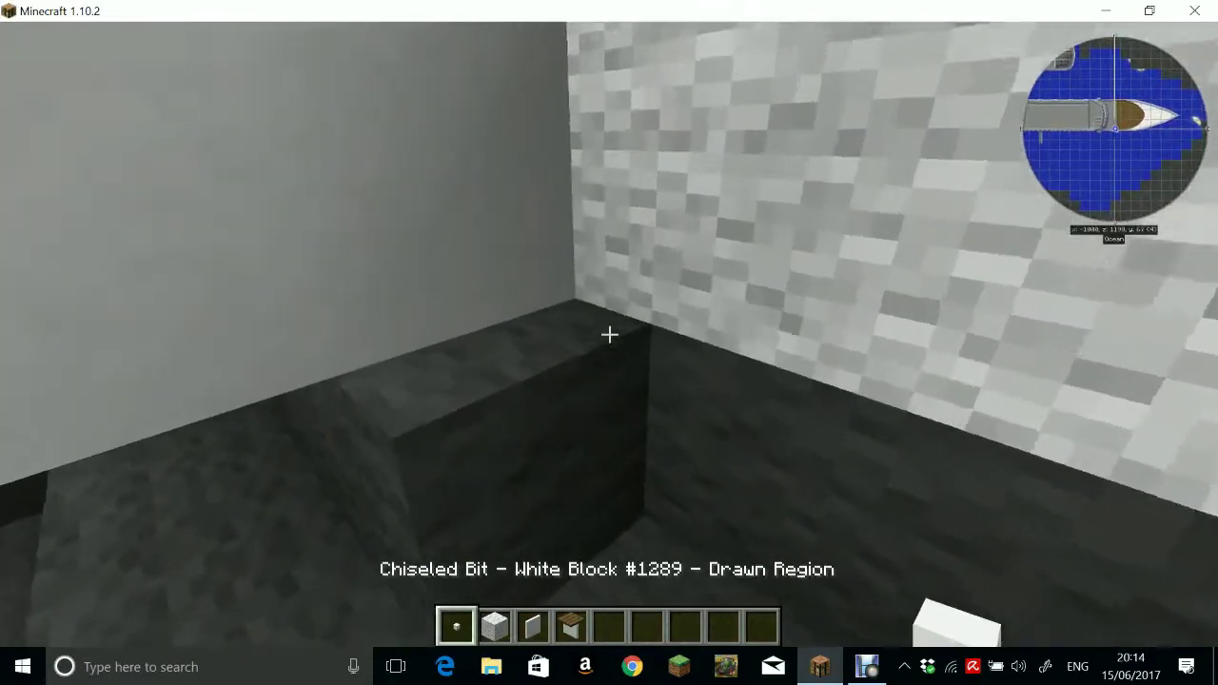
pyautogui.press('s')
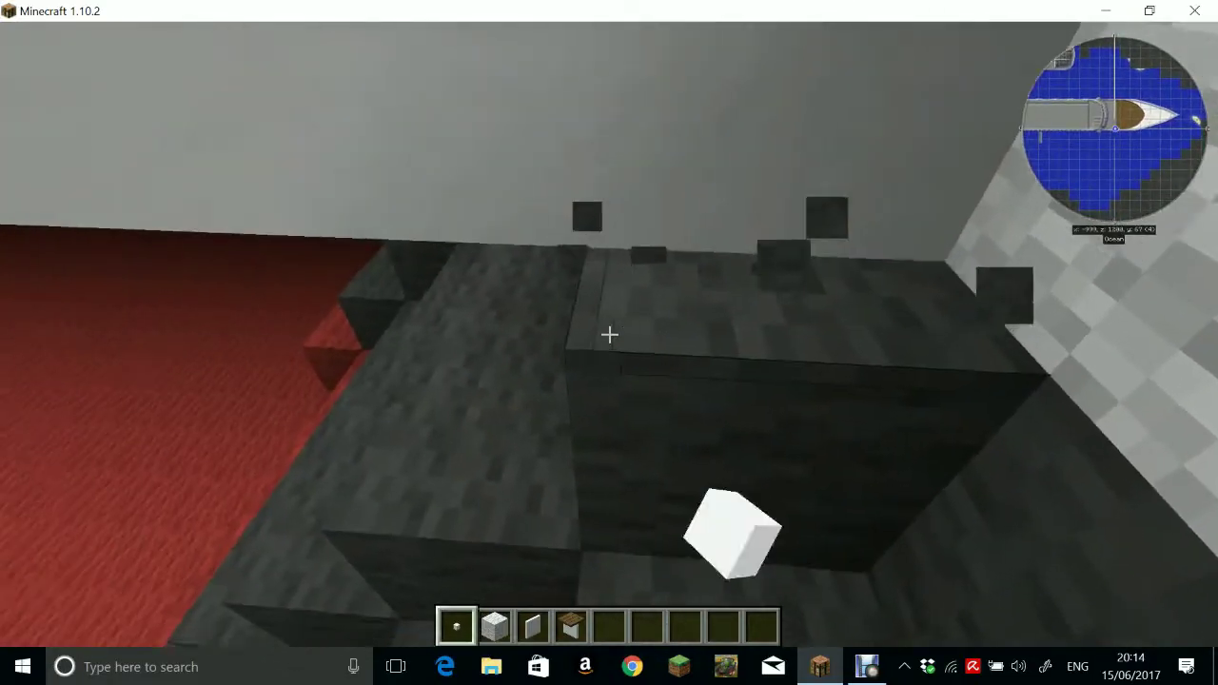
pyautogui.press('w')
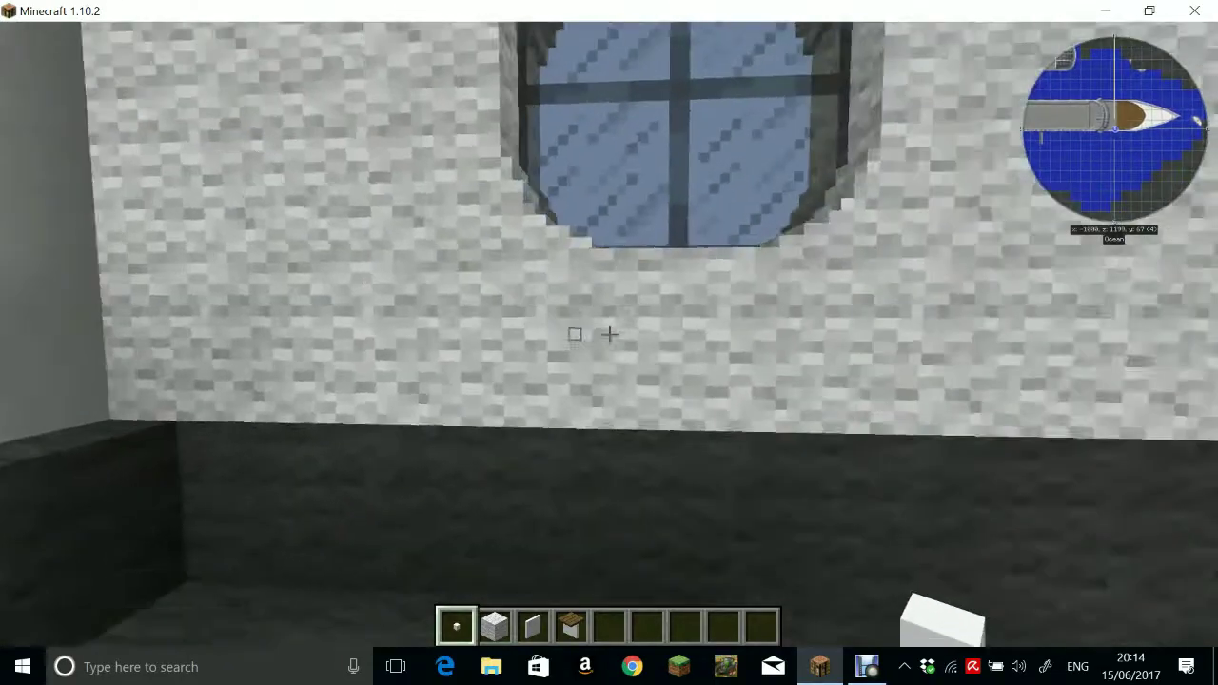
pyautogui.press('5')
pyautogui.scroll(3, 609, 334)
pyautogui.scroll(-1, 609, 334)
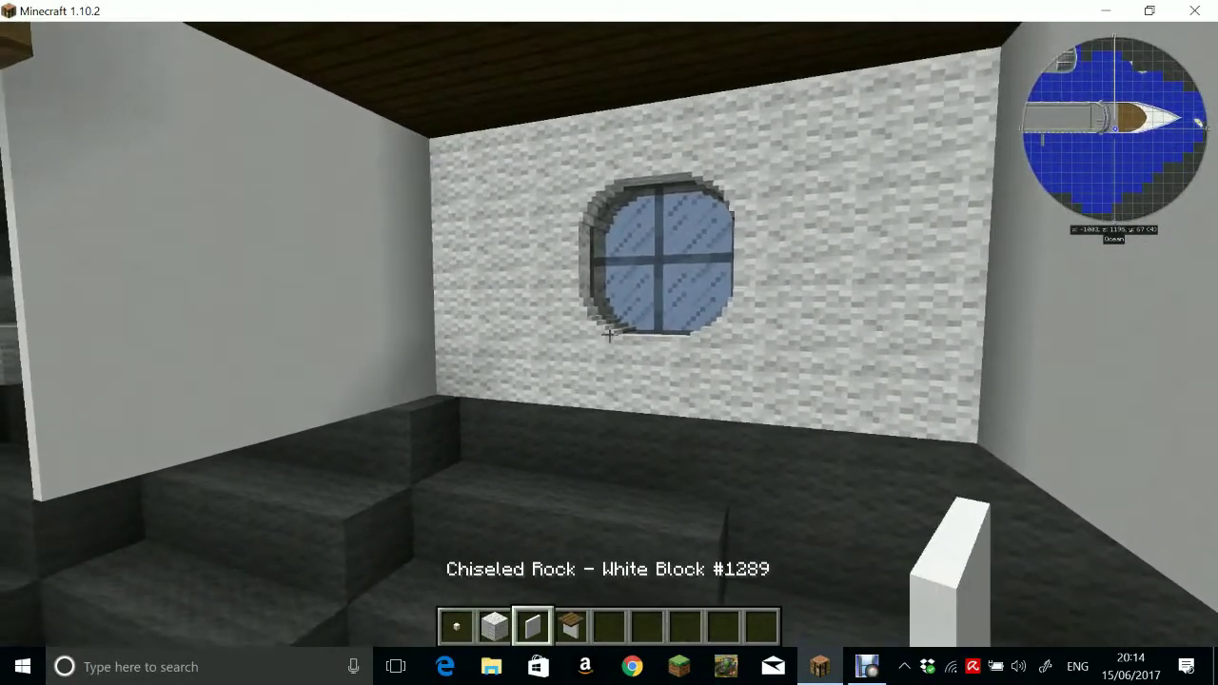
pyautogui.scroll(1, 609, 334)
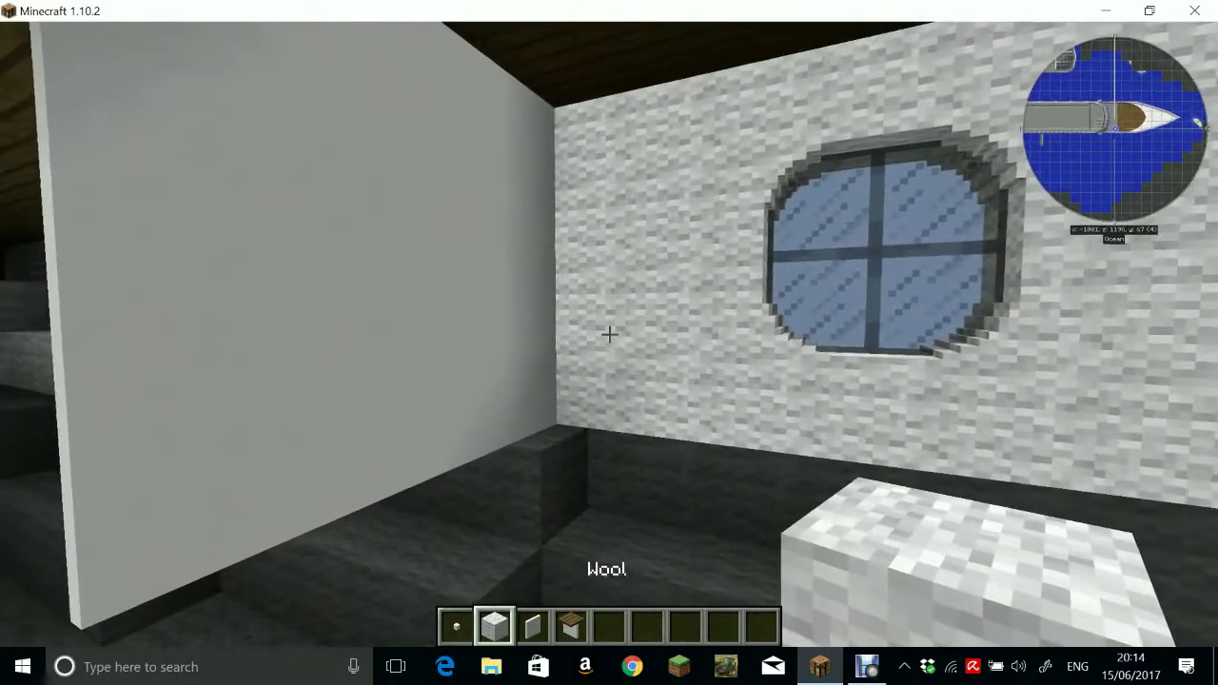
pyautogui.scroll(-1, 609, 335)
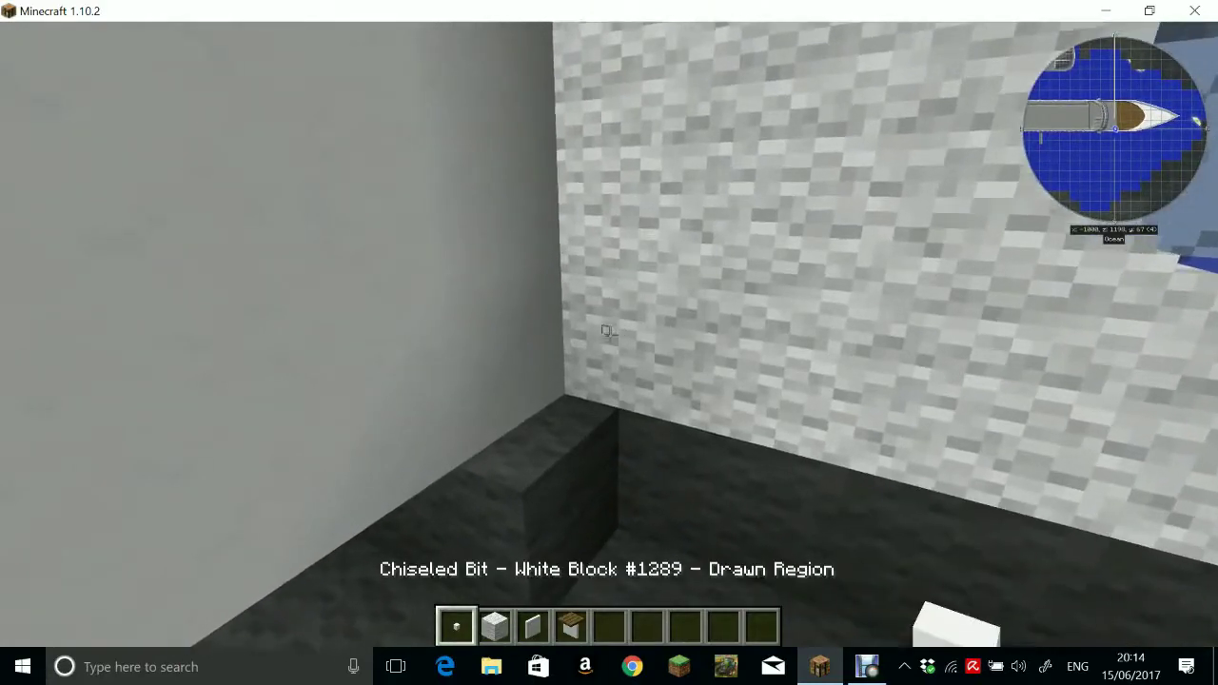
pyautogui.press('r')
pyautogui.press('r')
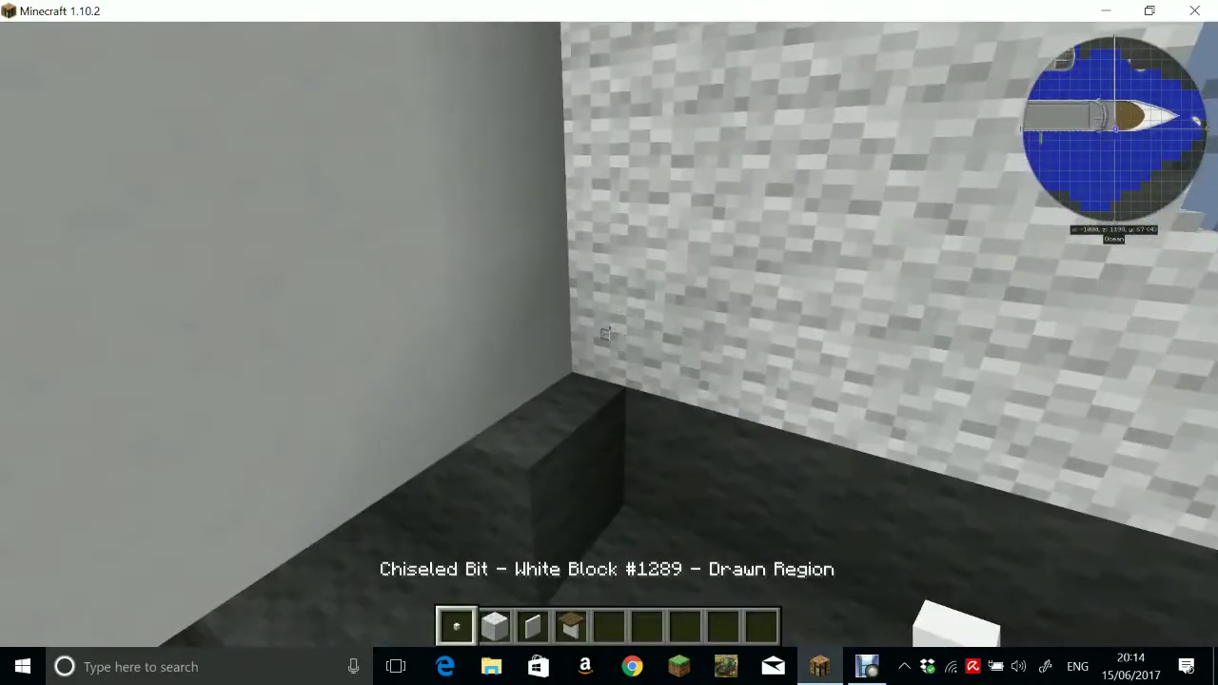
pyautogui.press('r')
pyautogui.press('r')
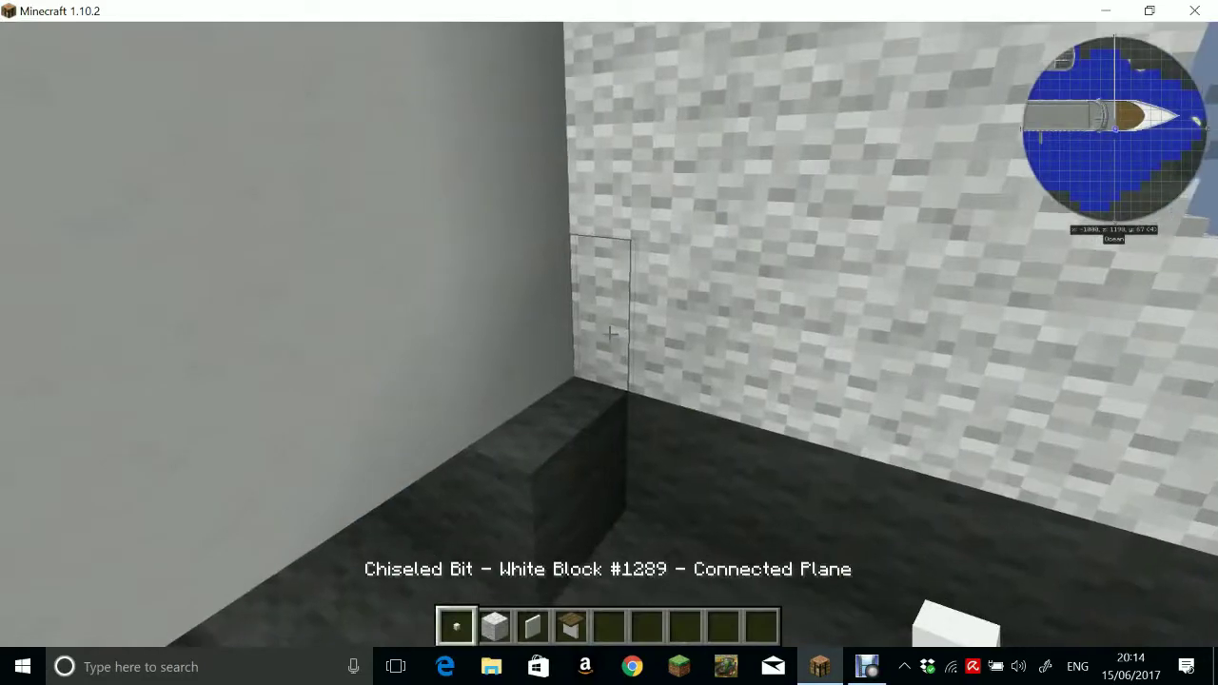
pyautogui.press('r')
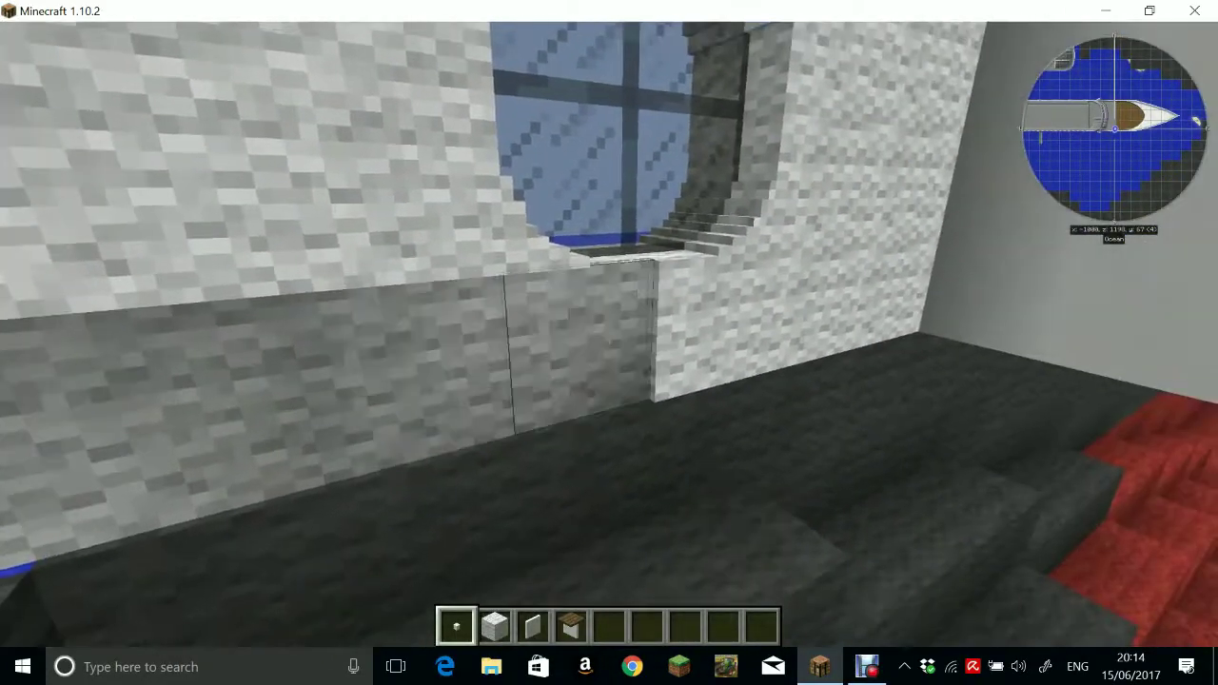
# Fill the wall recess and place a row of white blocks along the stone wall above the window
pyautogui.press('w')
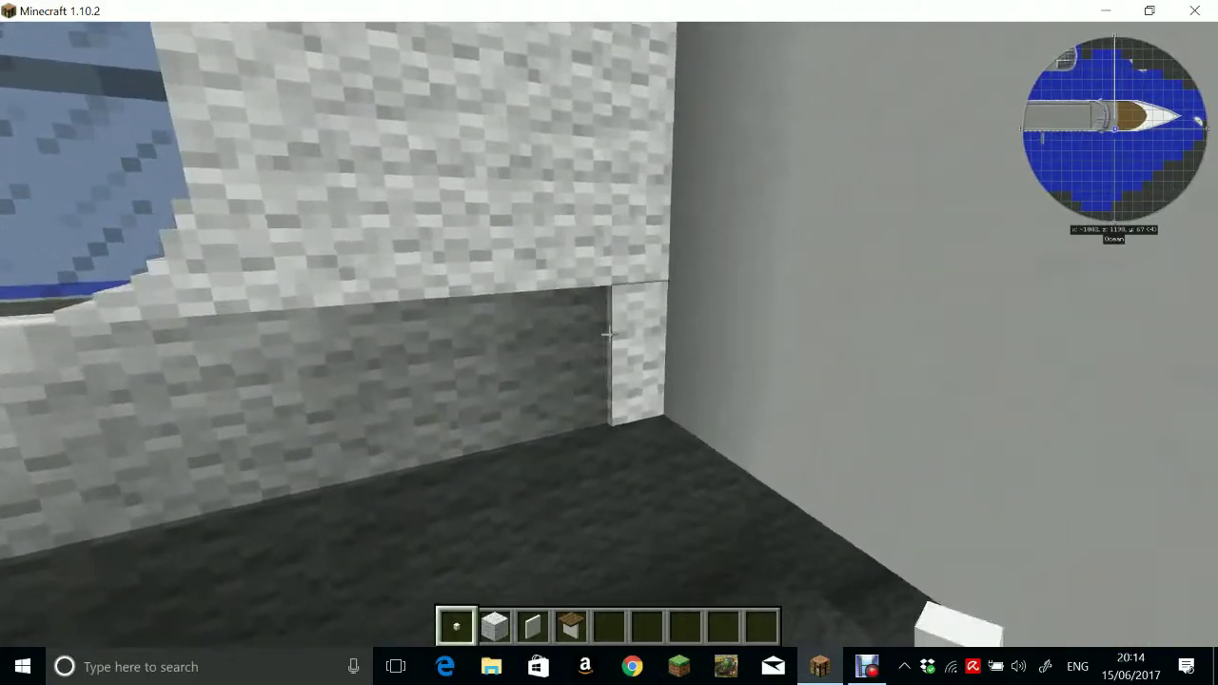
pyautogui.press('s')
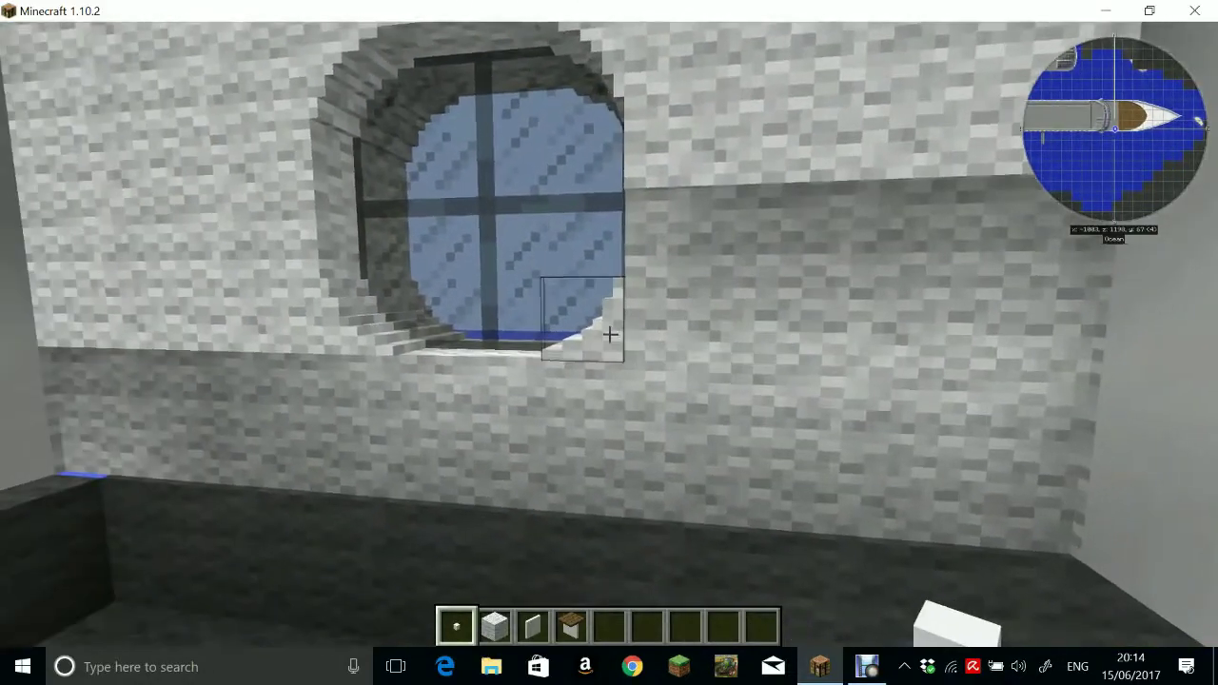
pyautogui.rightClick(609, 333)
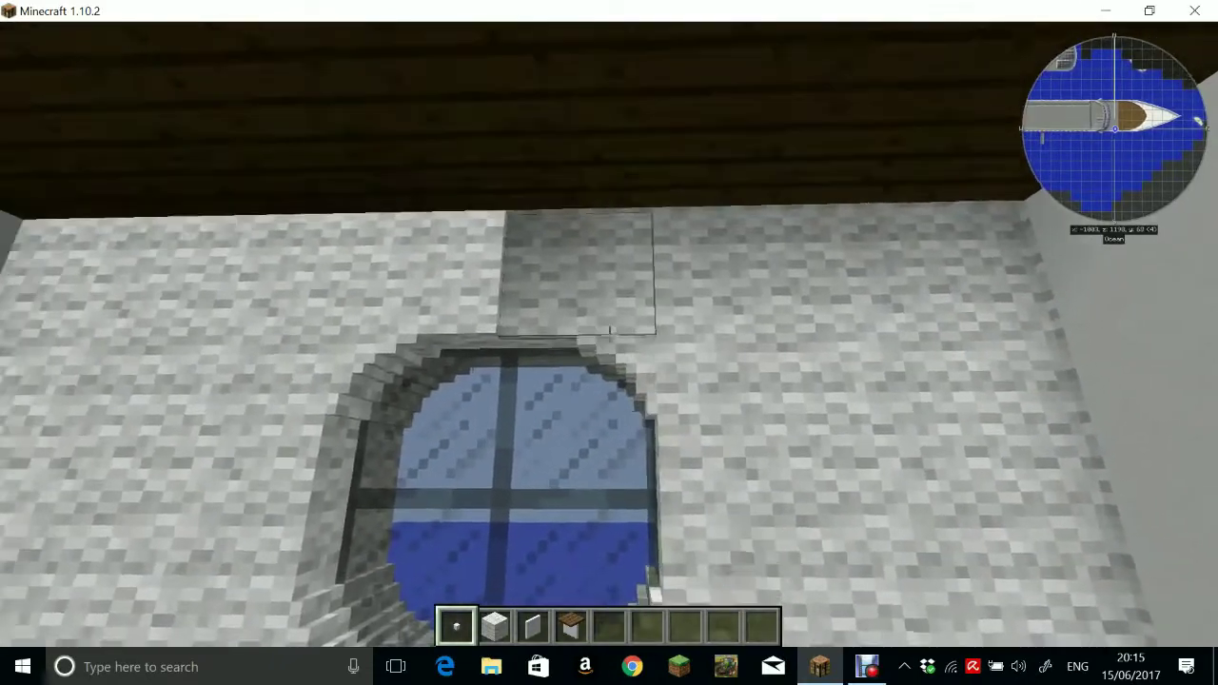
pyautogui.press('a')
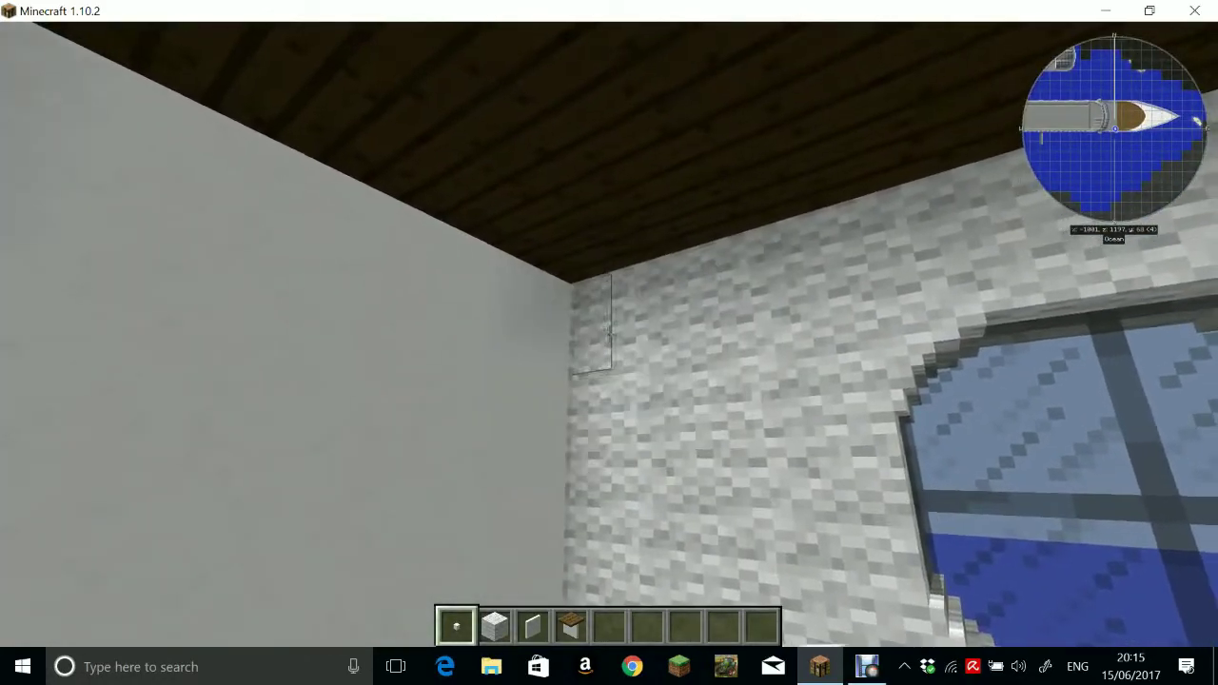
pyautogui.rightClick(609, 333)
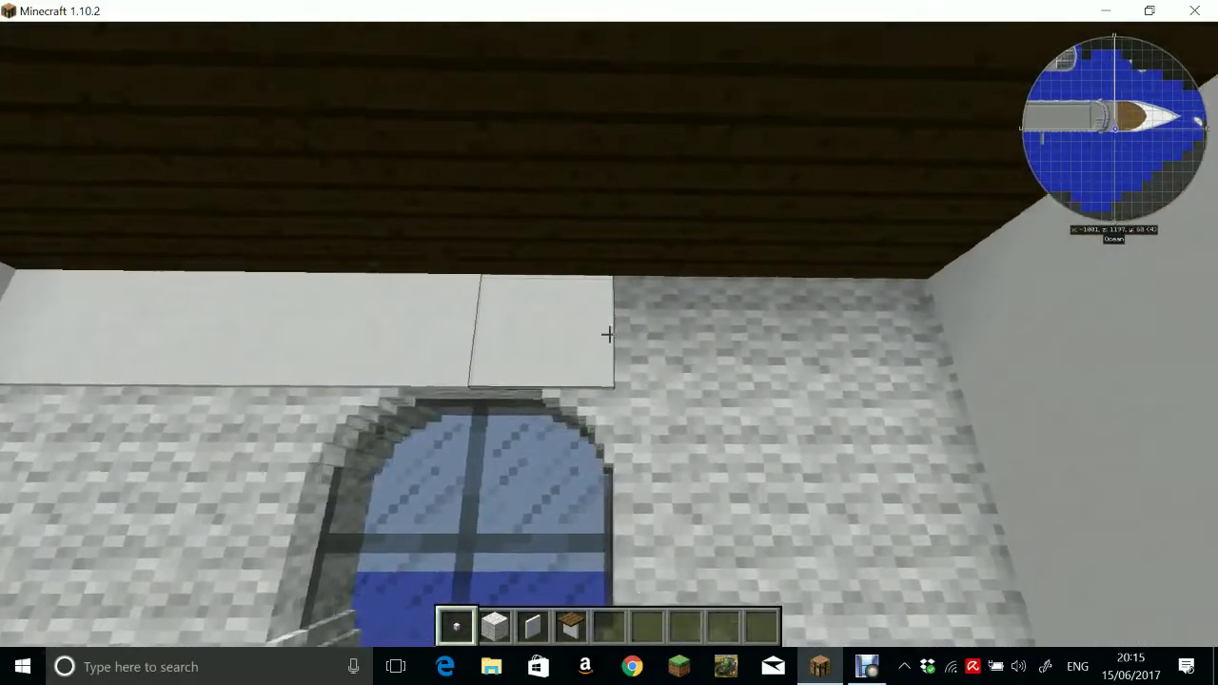
pyautogui.rightClick(609, 334)
pyautogui.rightClick(609, 333)
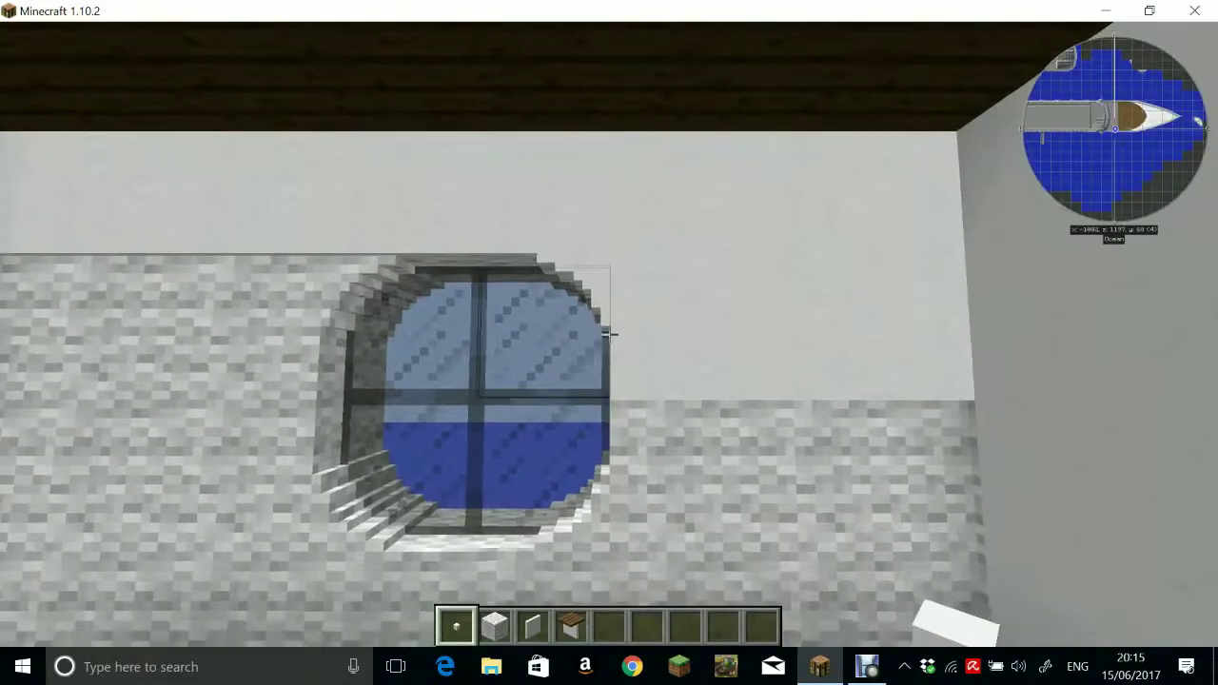
# Chisel away the outlined white wall face using connected-face mode
pyautogui.press('r')
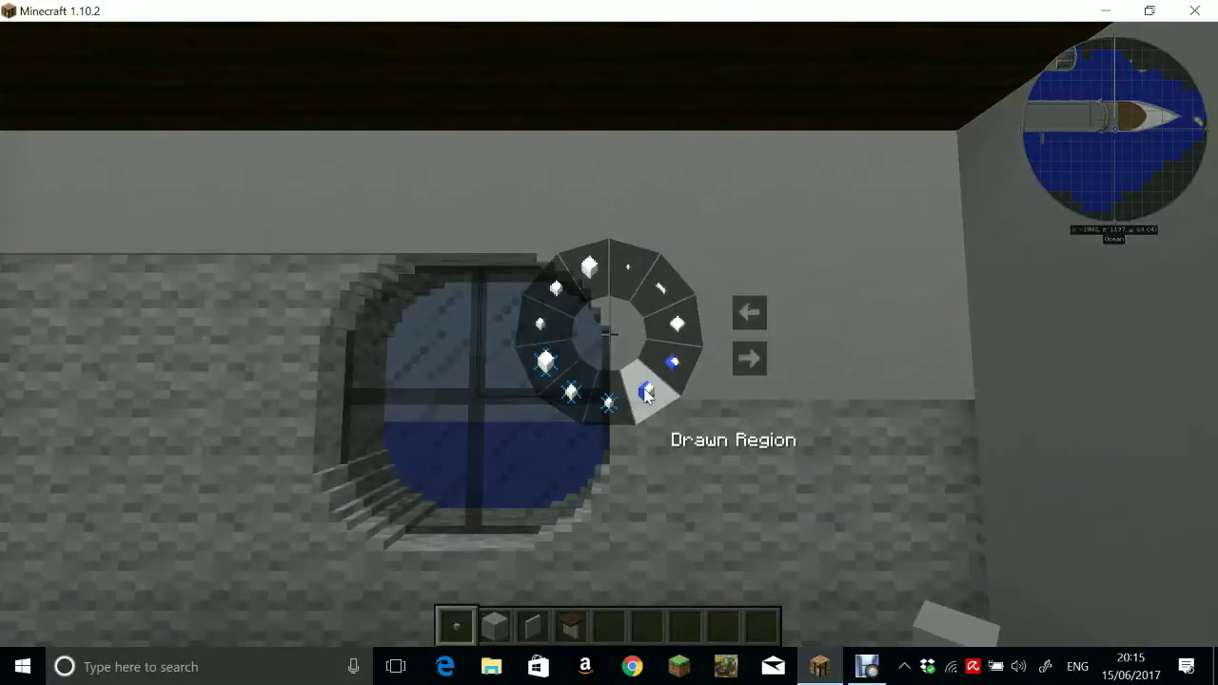
pyautogui.click(677, 362)
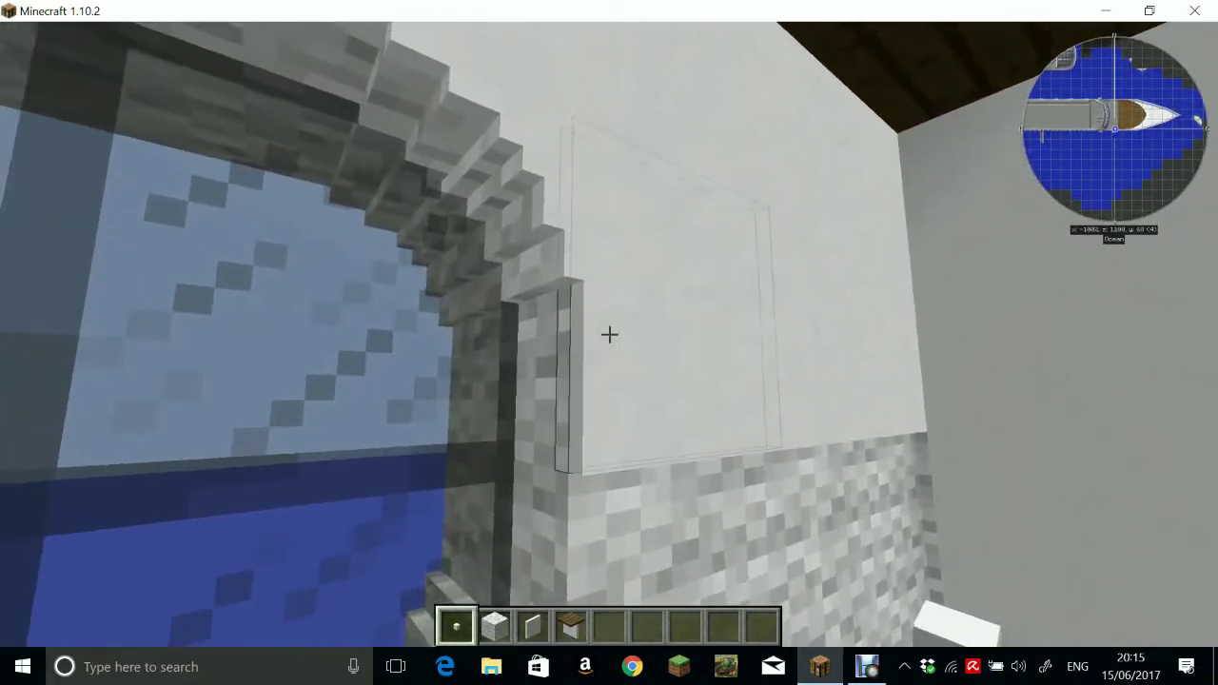
pyautogui.click(609, 334)
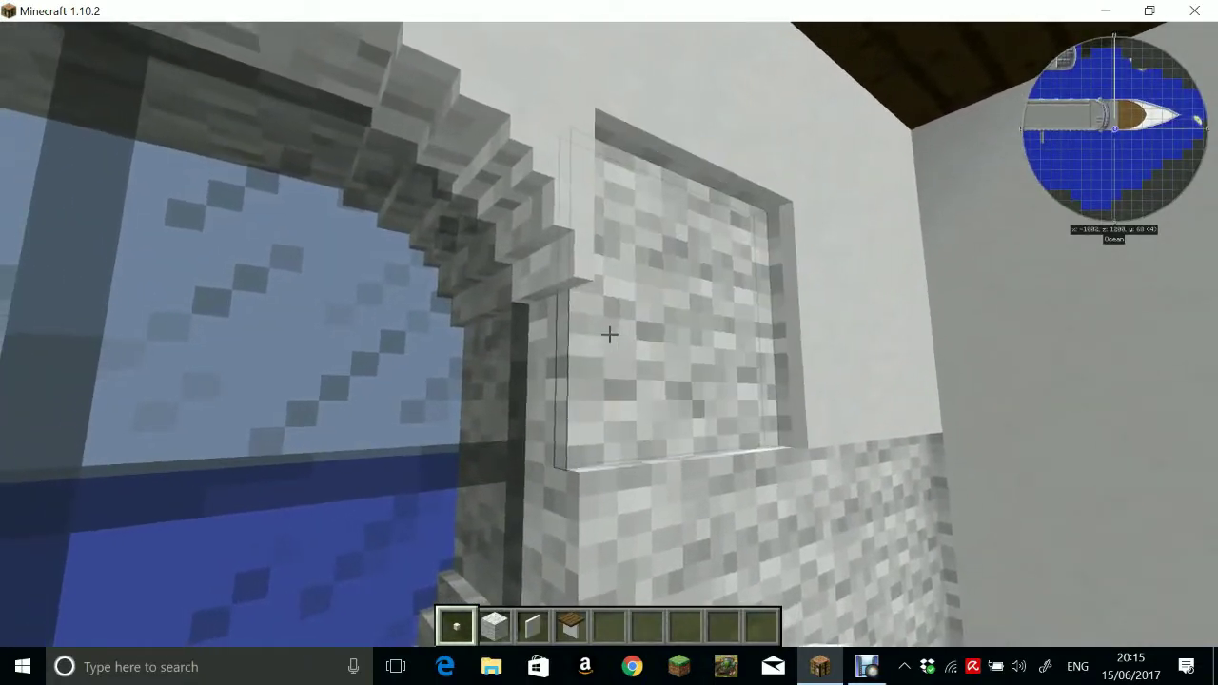
# Add white bits at the porthole corner and along the window's edge
pyautogui.press('w')
pyautogui.press('s')
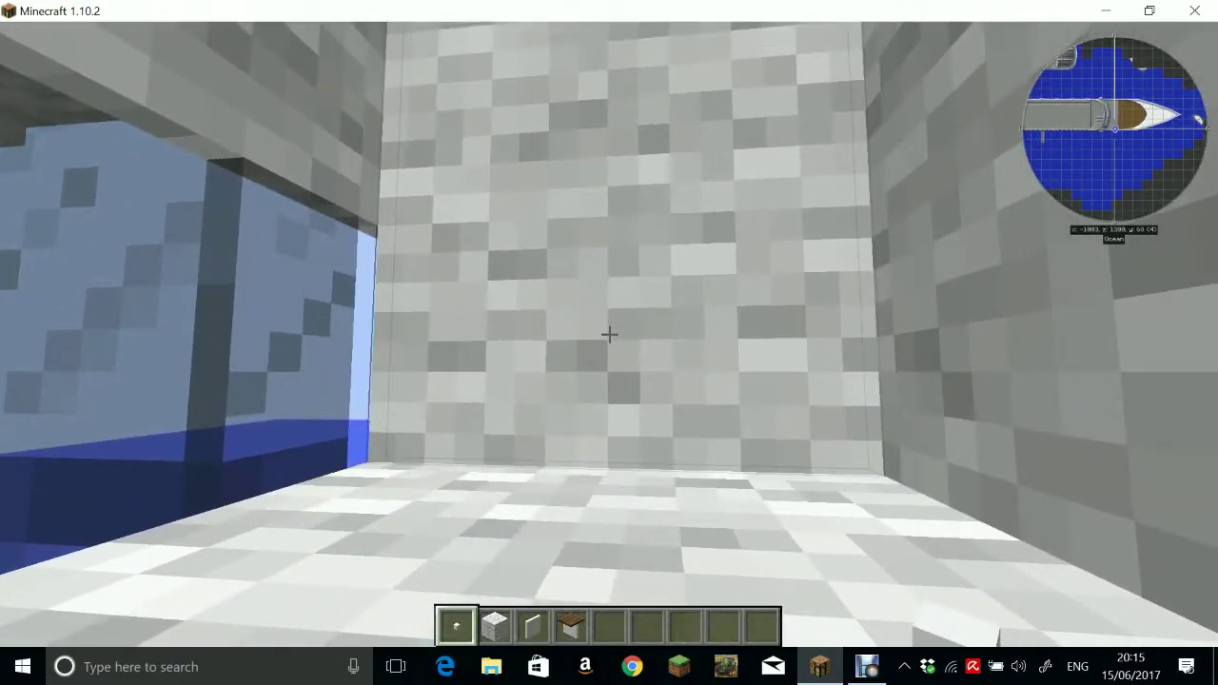
pyautogui.press('s')
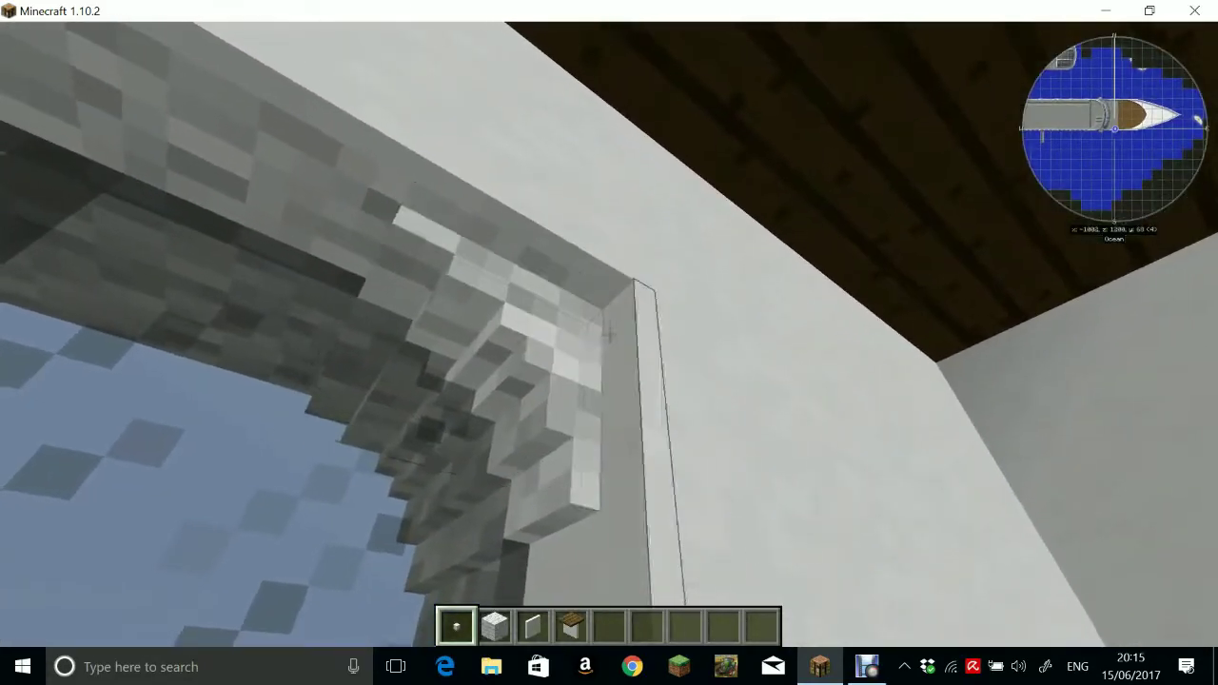
pyautogui.rightClick(609, 335)
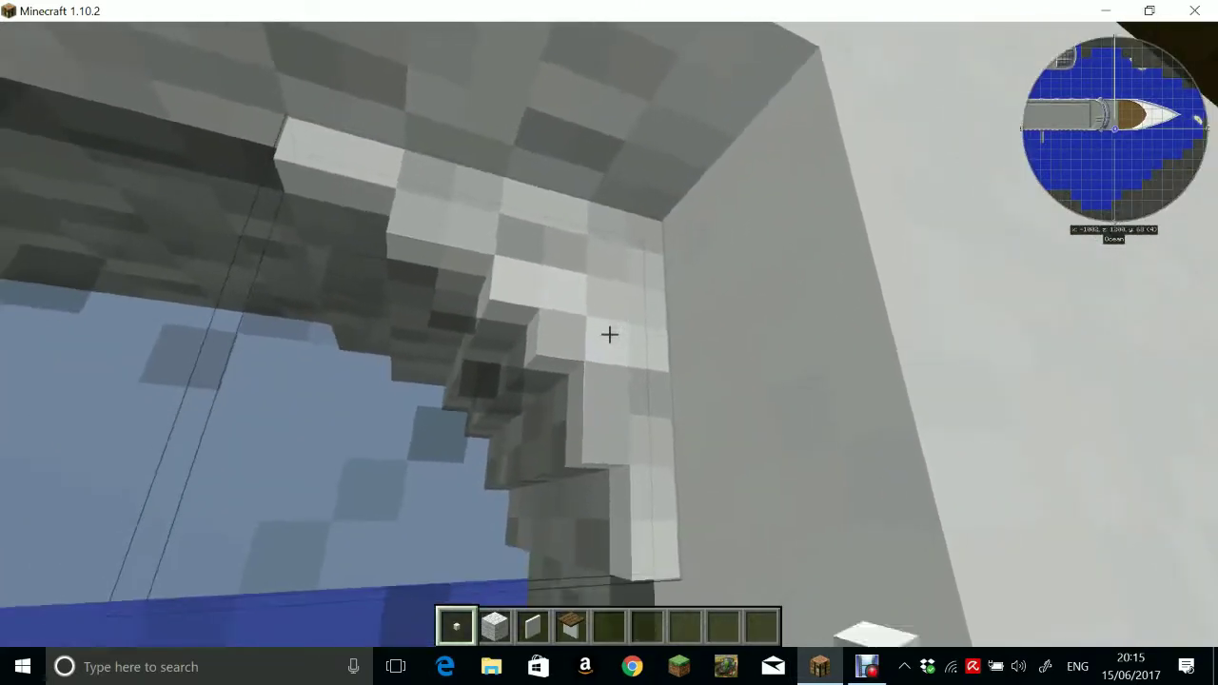
pyautogui.rightClick(609, 335)
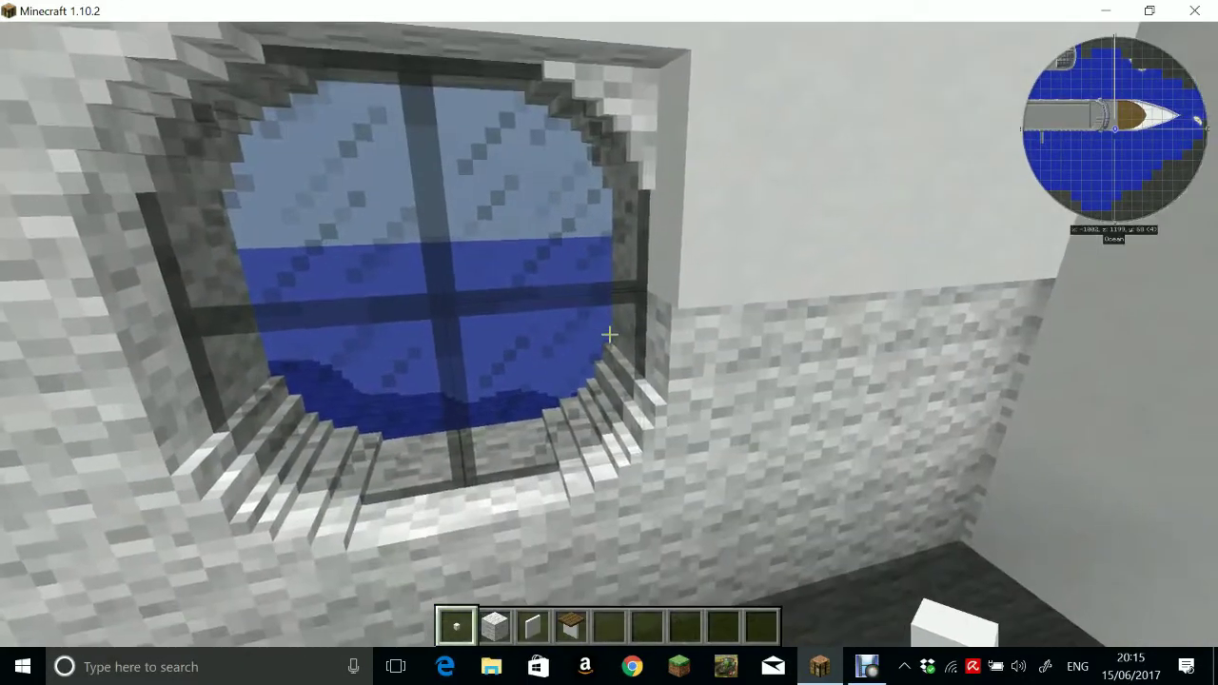
# Move close to the window edge and switch the chisel to drawn-region mode
pyautogui.press('w')
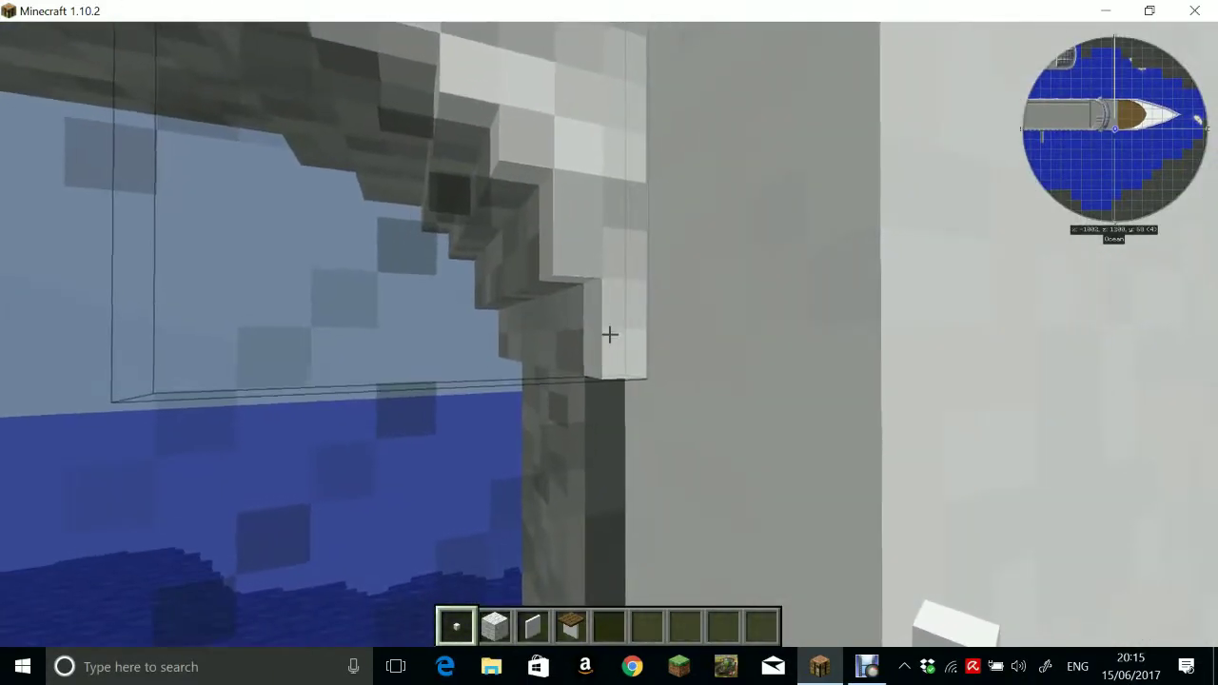
pyautogui.press('w')
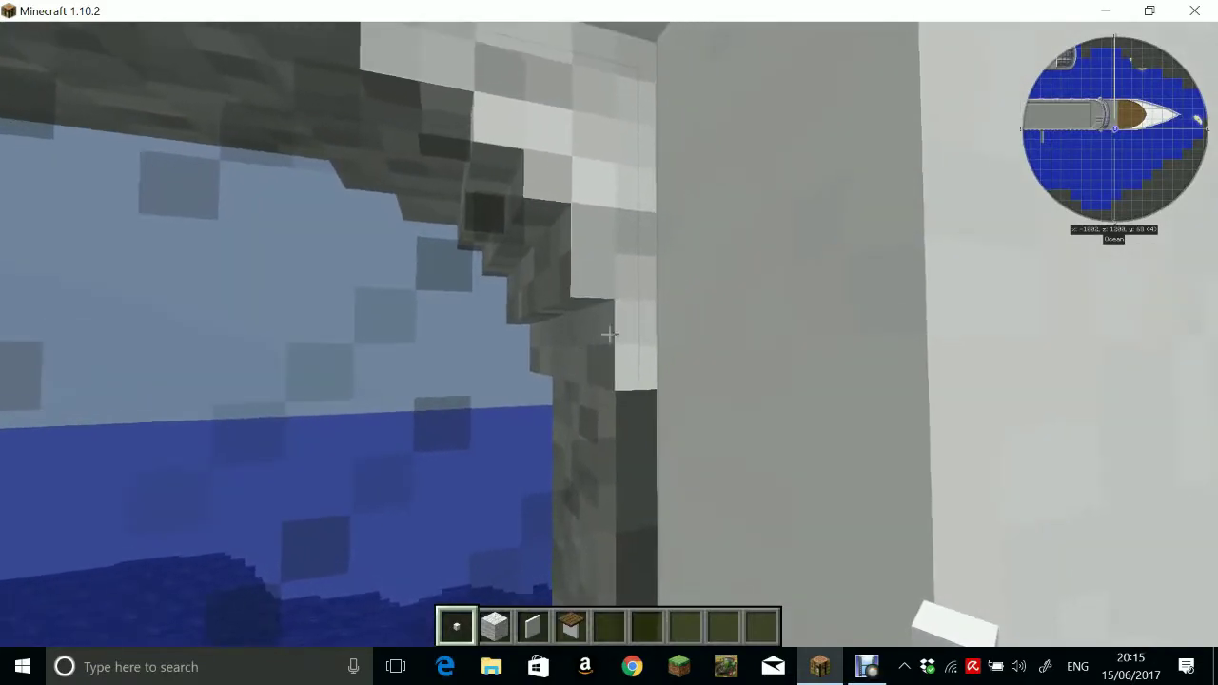
pyautogui.press('alt')
pyautogui.click(640, 373)
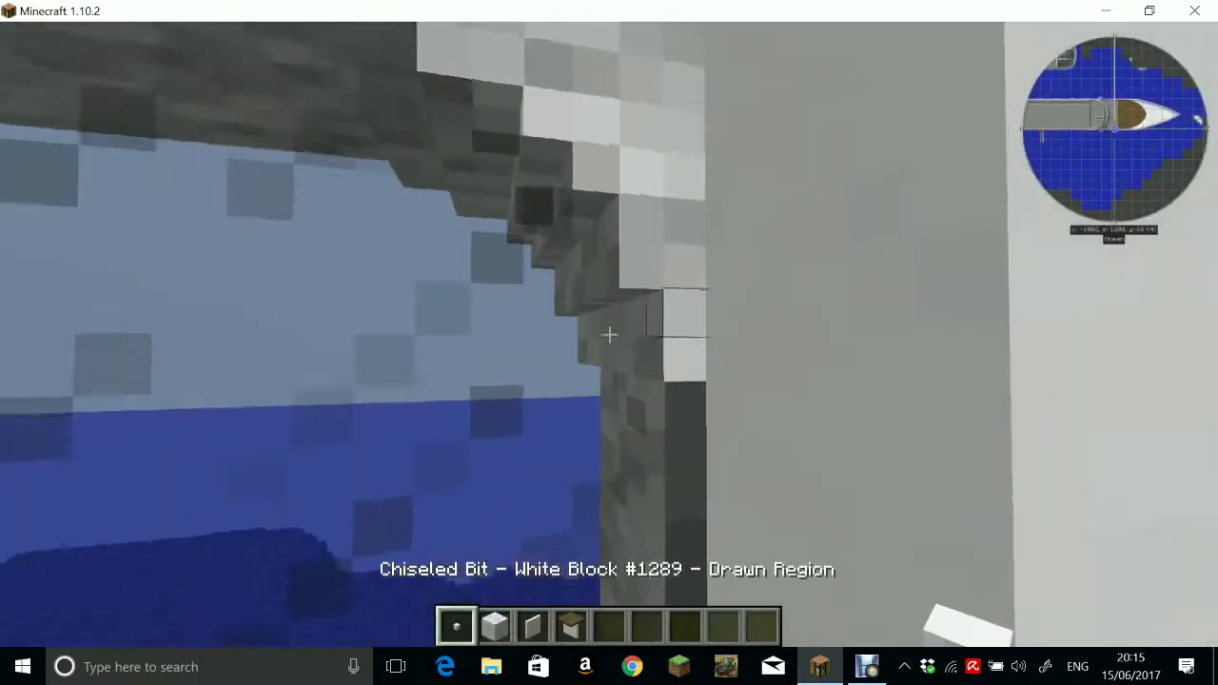
# Carve away the white face above the window in connected-face chisel mode
pyautogui.press('alt')
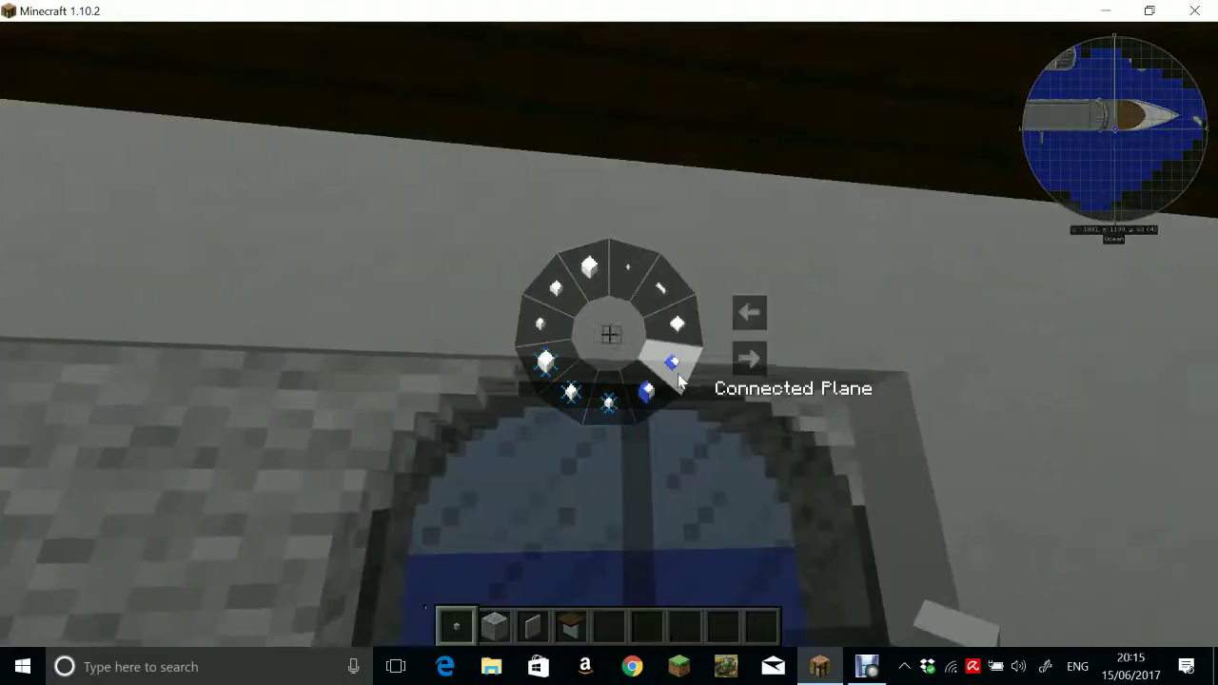
pyautogui.click(671, 377)
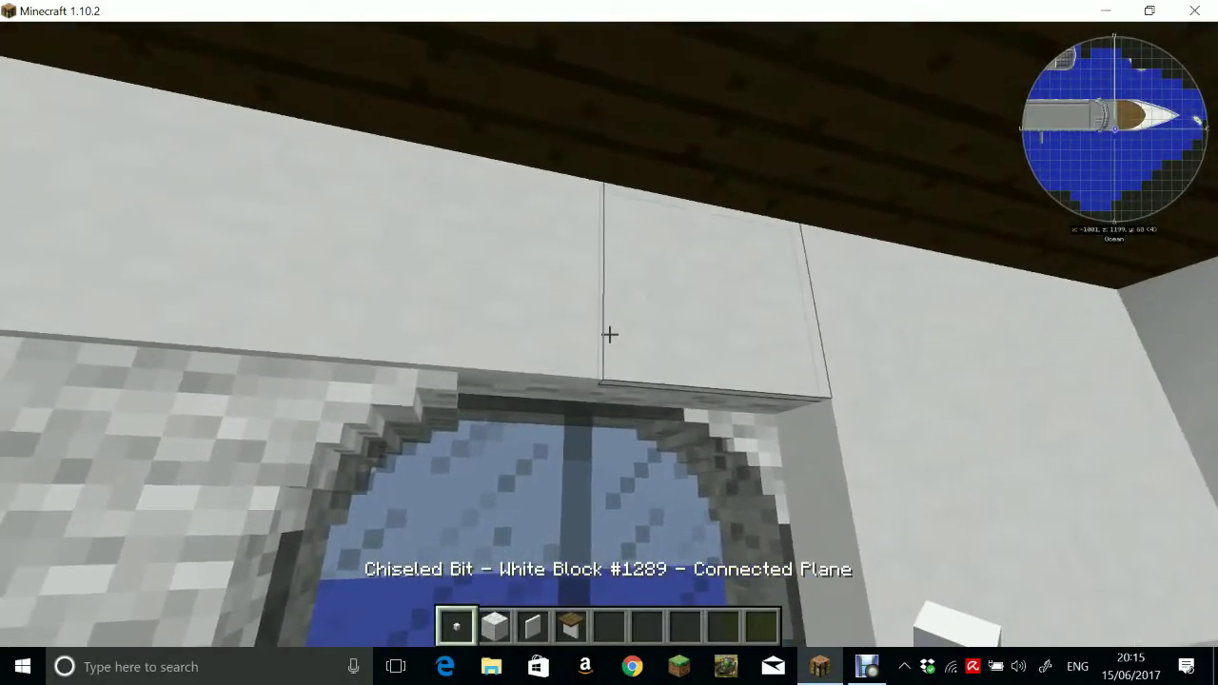
pyautogui.click(609, 334)
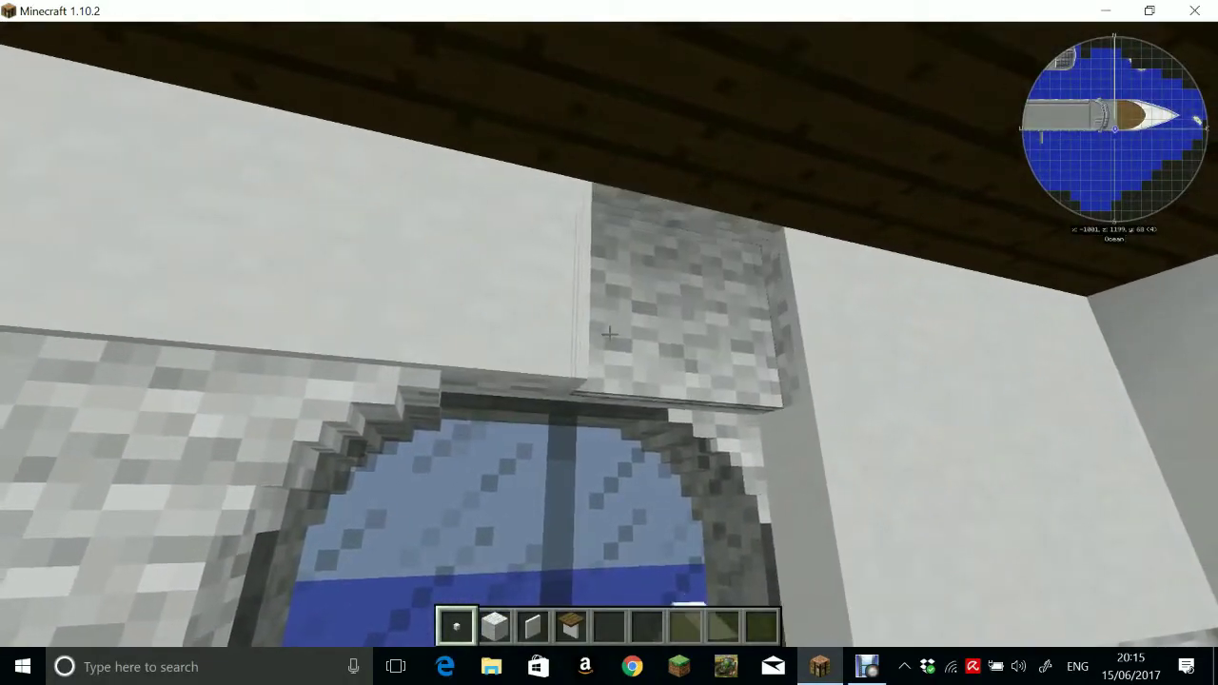
# Climb around the window shaft and move up close to the stone wall by the porthole
pyautogui.press('space')
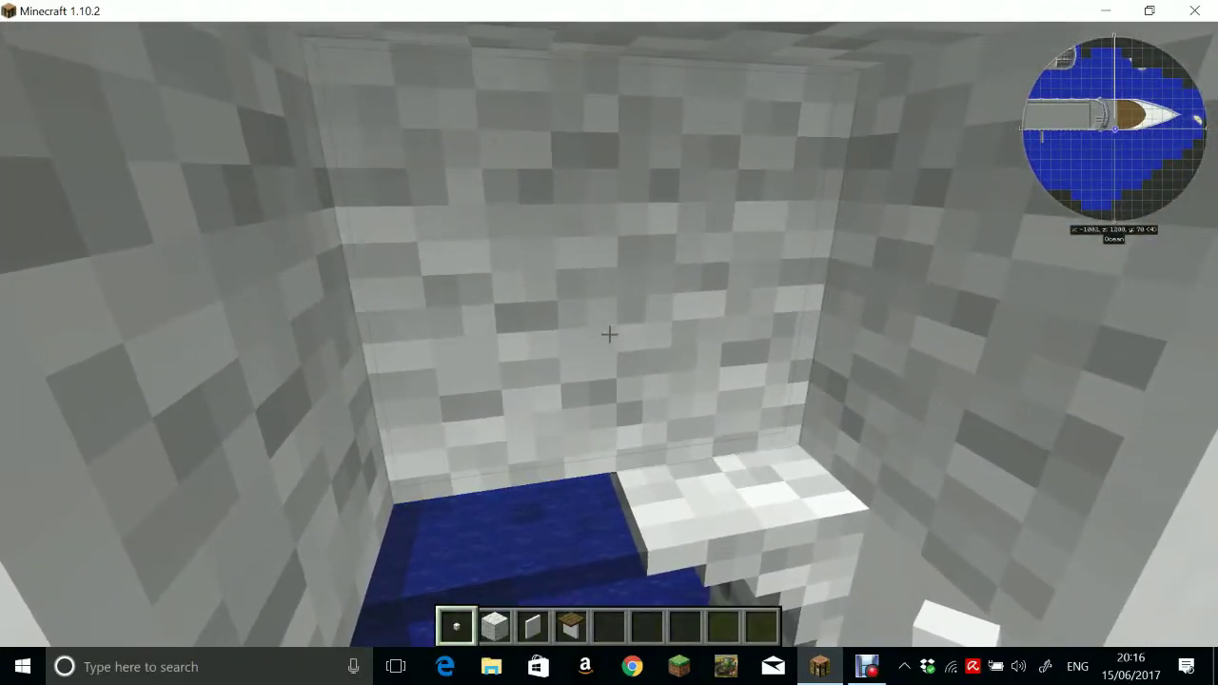
pyautogui.press('w')
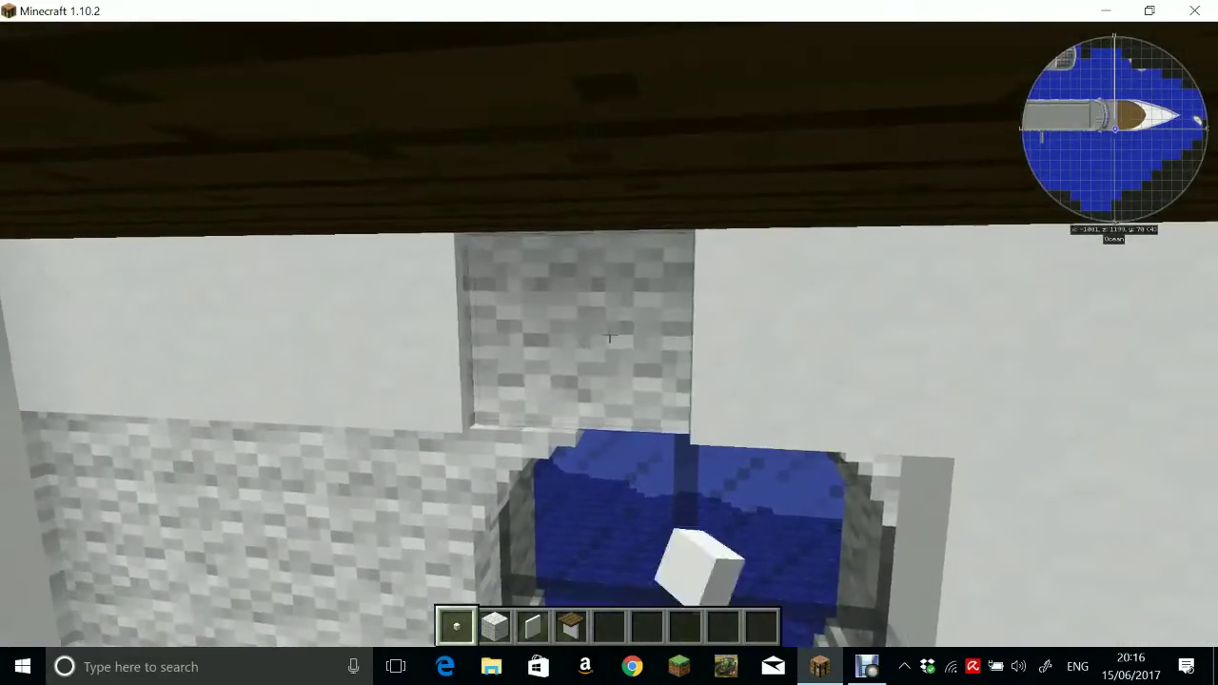
pyautogui.press('w')
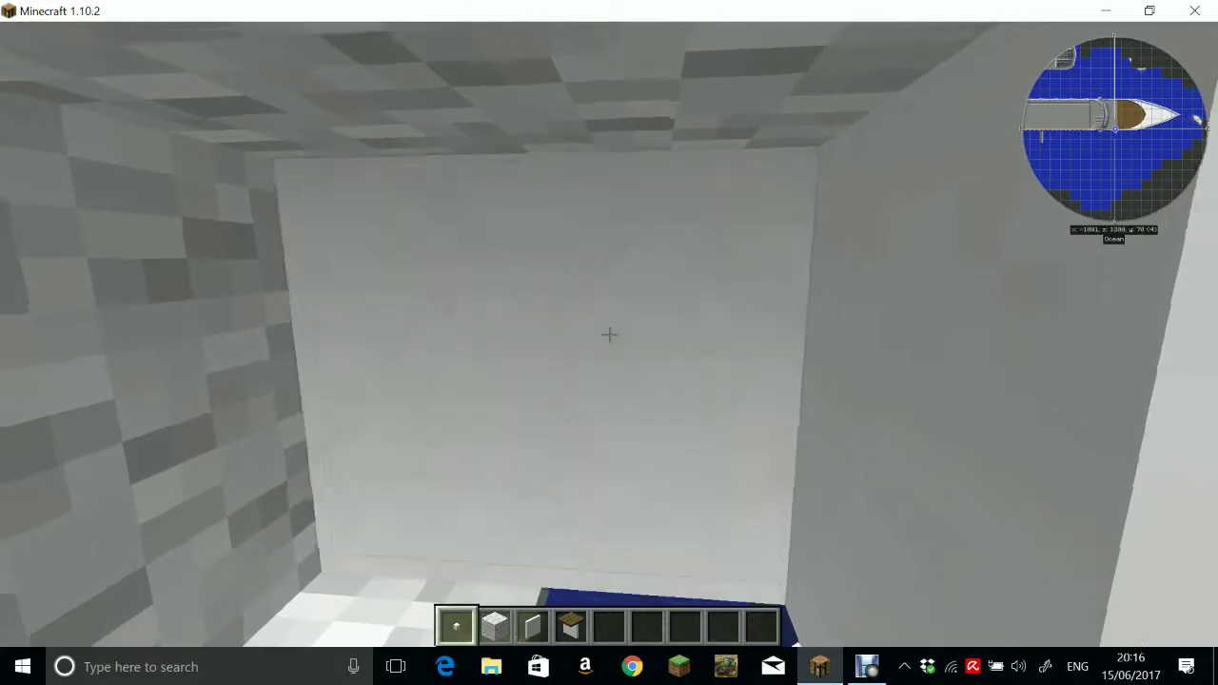
pyautogui.press('space')
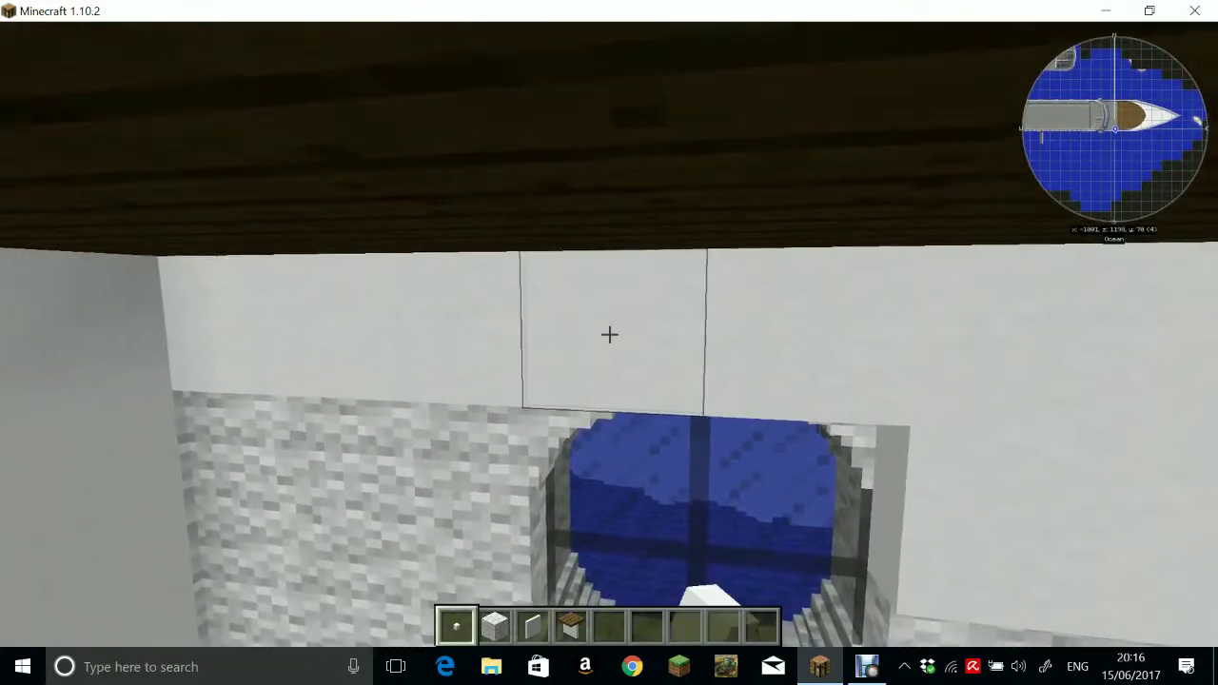
pyautogui.press('s')
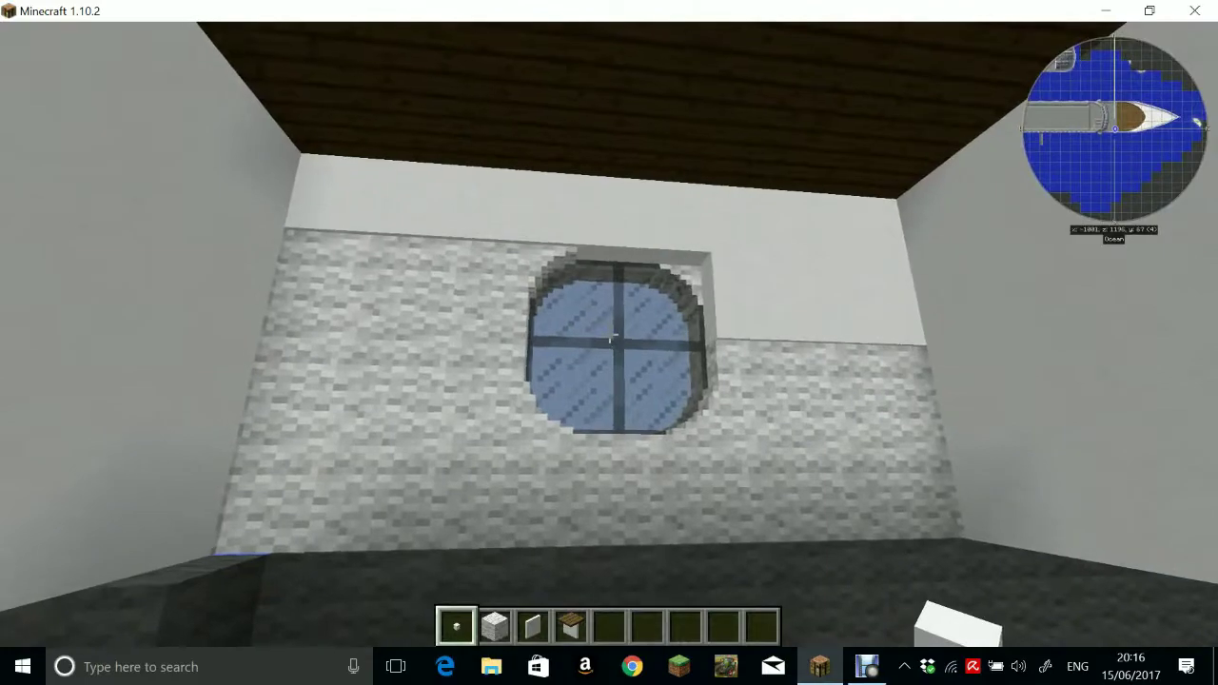
pyautogui.press('w')
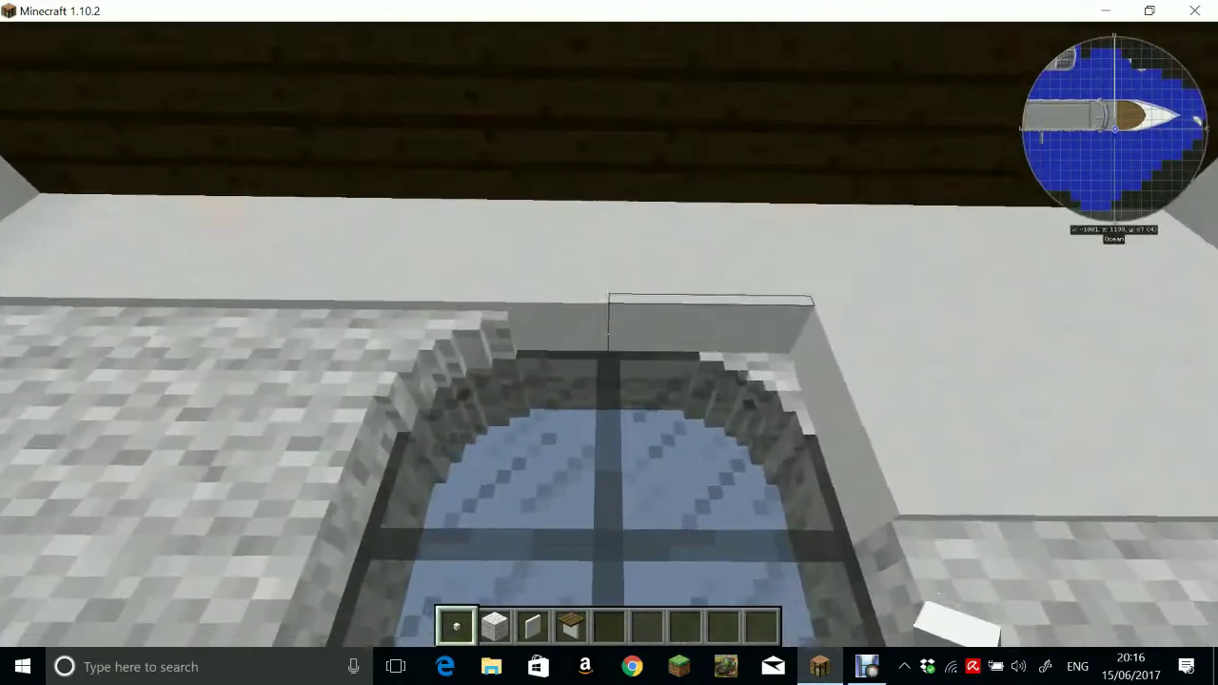
pyautogui.press('w')
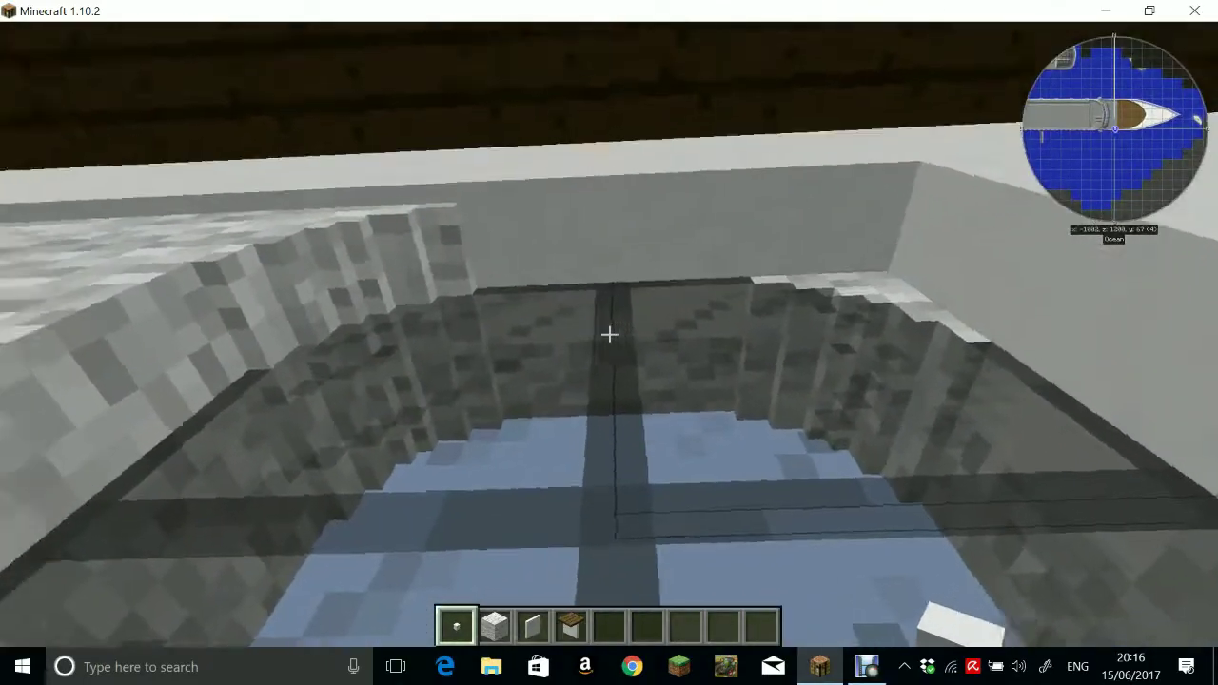
pyautogui.press('shift')
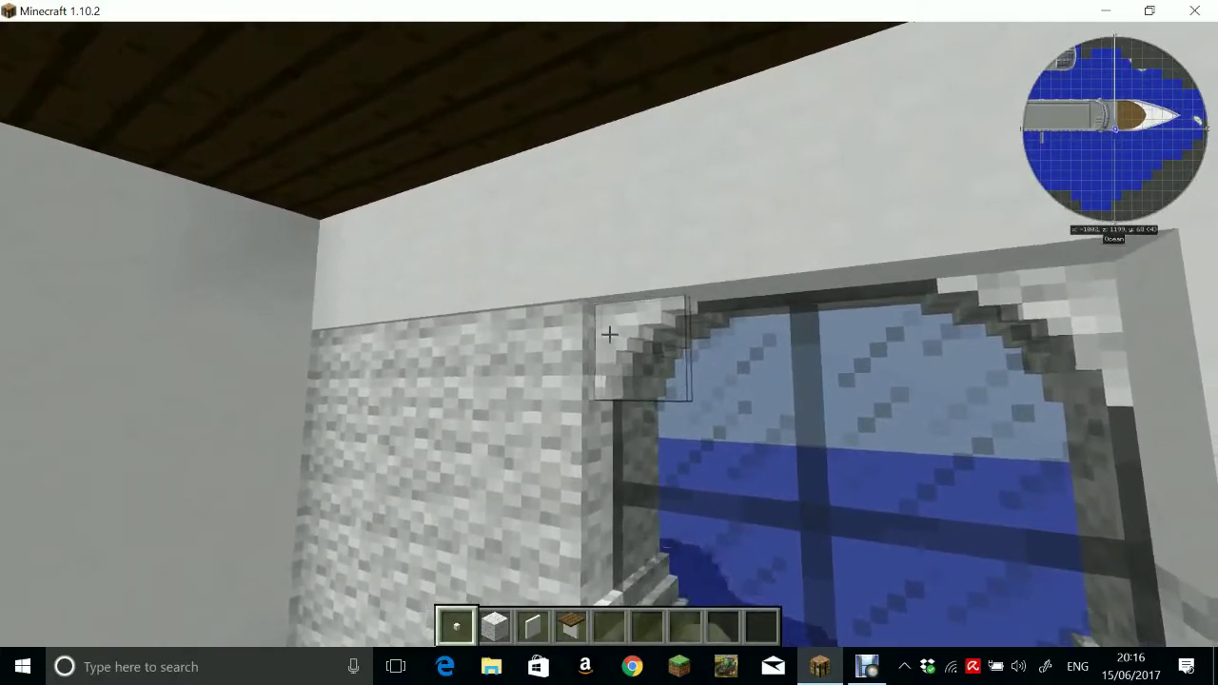
pyautogui.press('w')
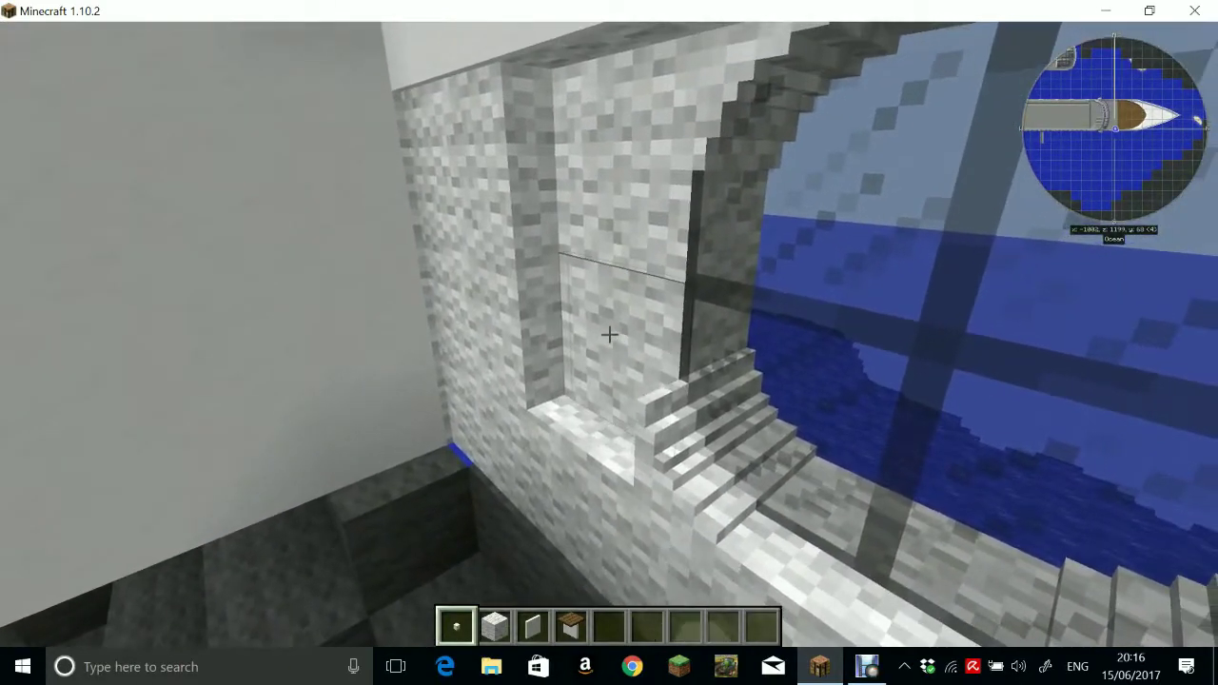
# Place a block in the porthole recess, then break the misplaced white block
pyautogui.rightClick(609, 334)
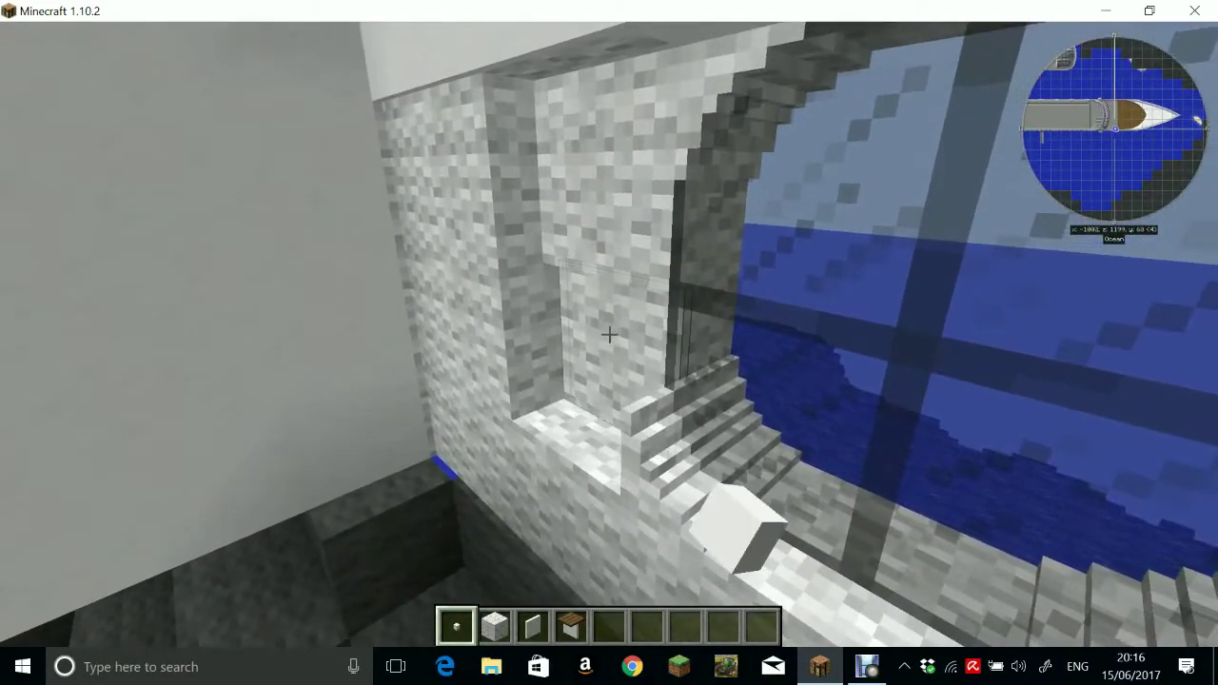
pyautogui.press('w')
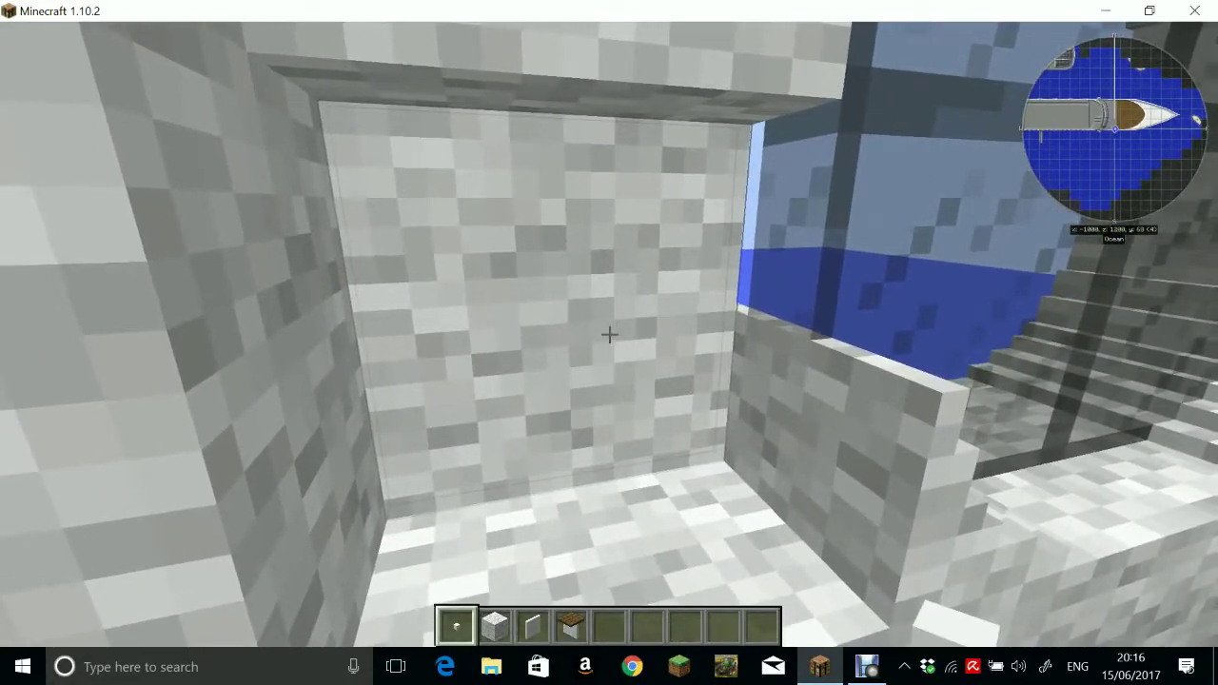
pyautogui.press('w')
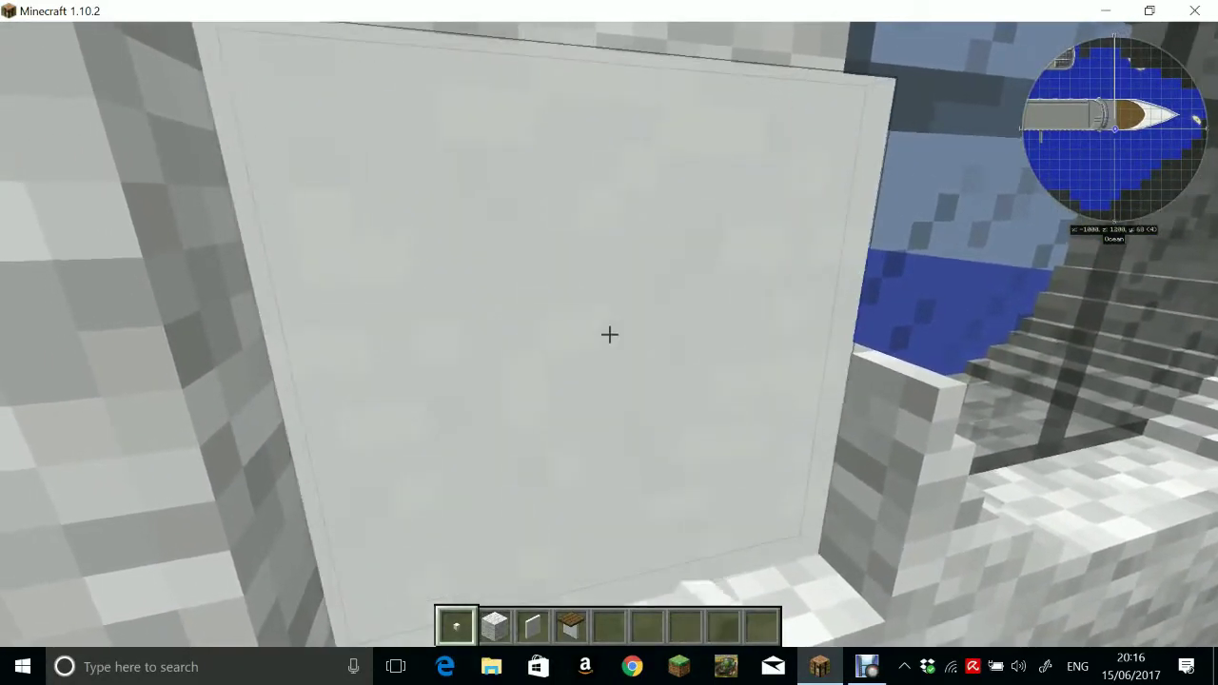
pyautogui.click(609, 334)
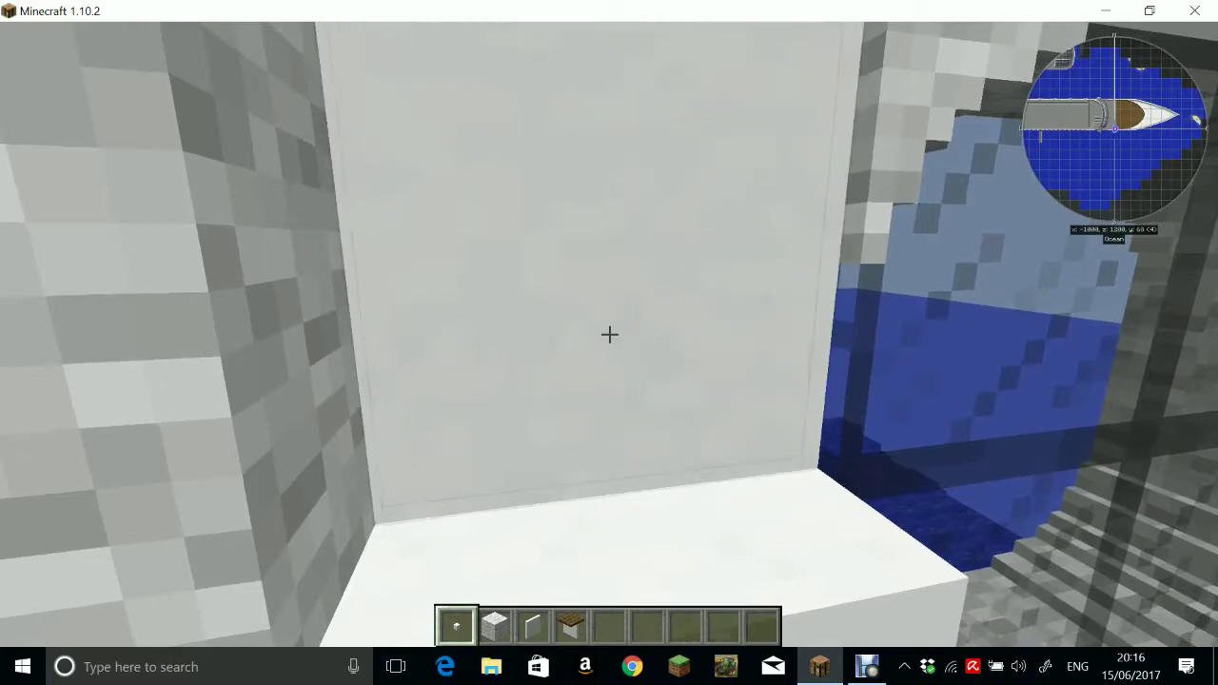
# Place a white slab in front of the porthole sill stairs
pyautogui.press('s')
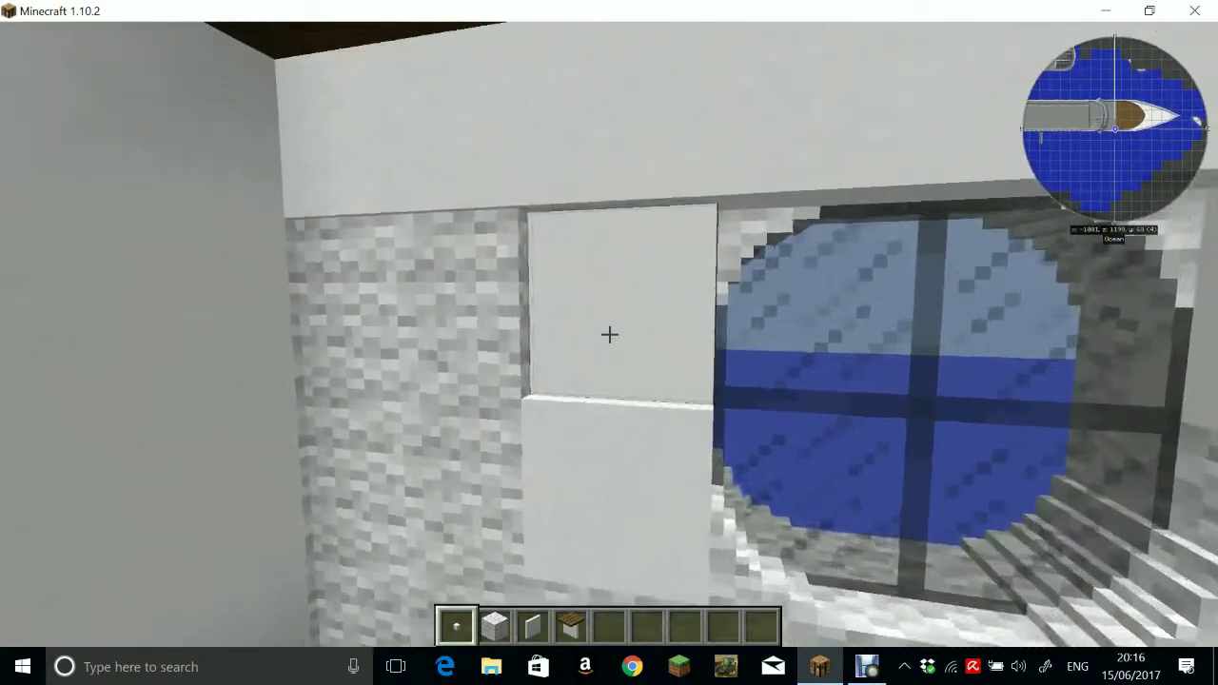
pyautogui.press('w')
pyautogui.press('s')
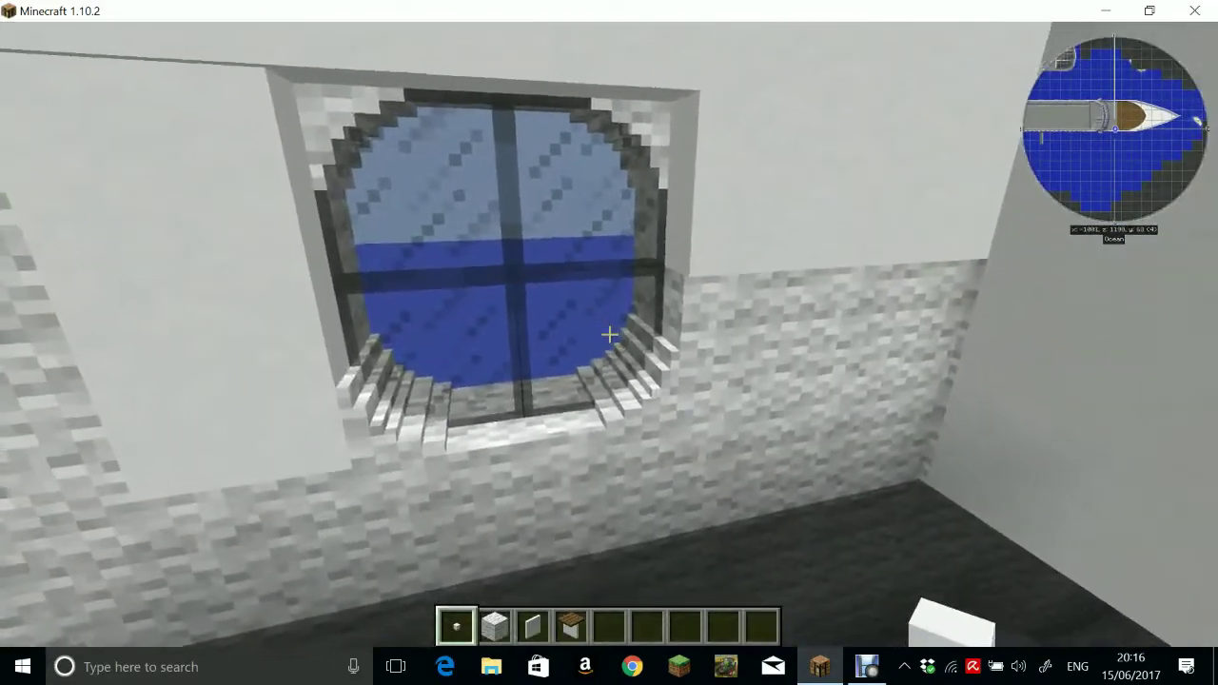
pyautogui.press('w')
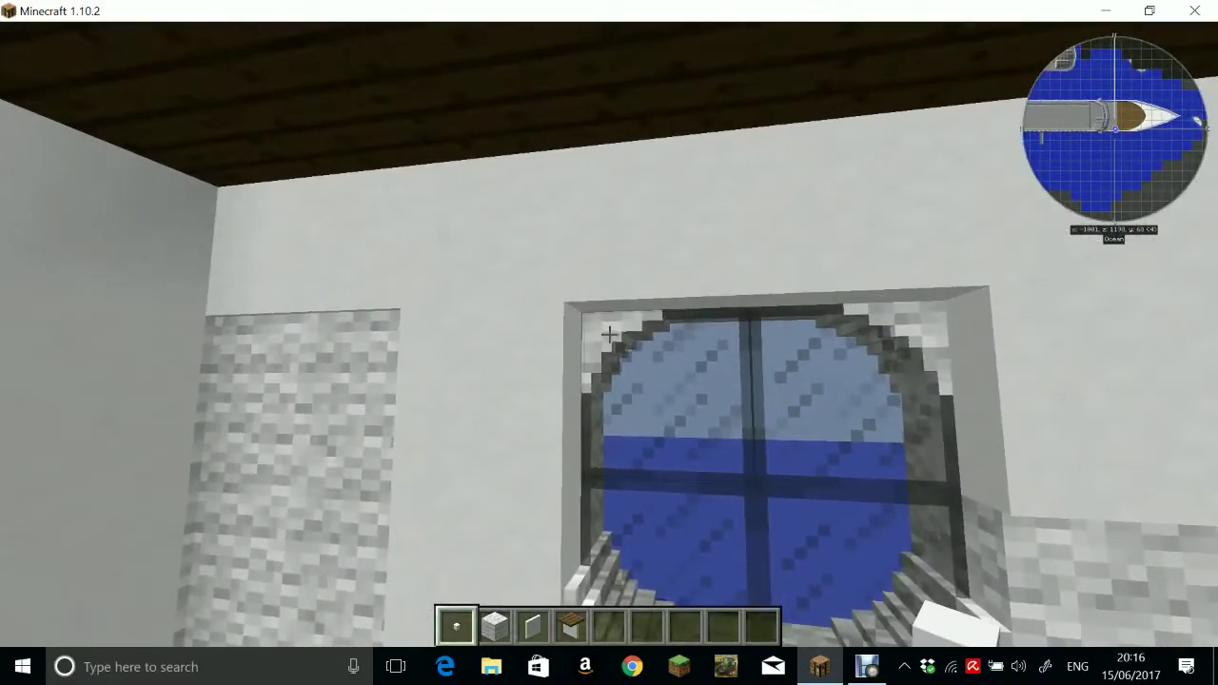
pyautogui.press('s')
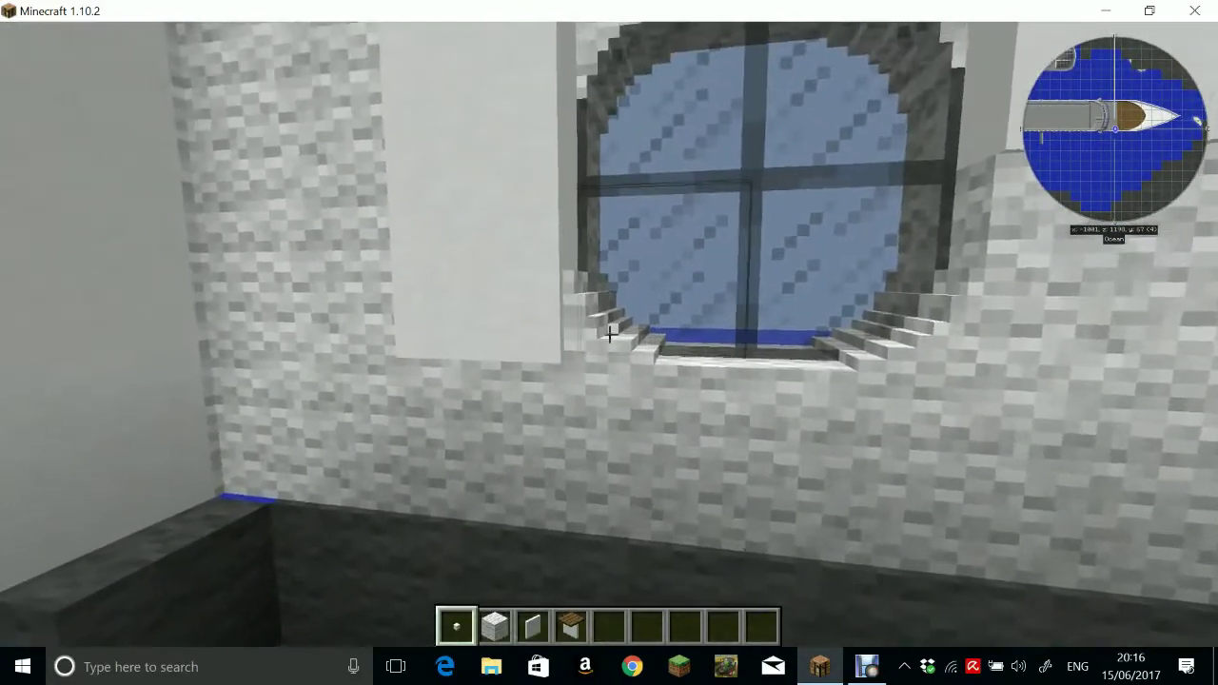
pyautogui.press('w')
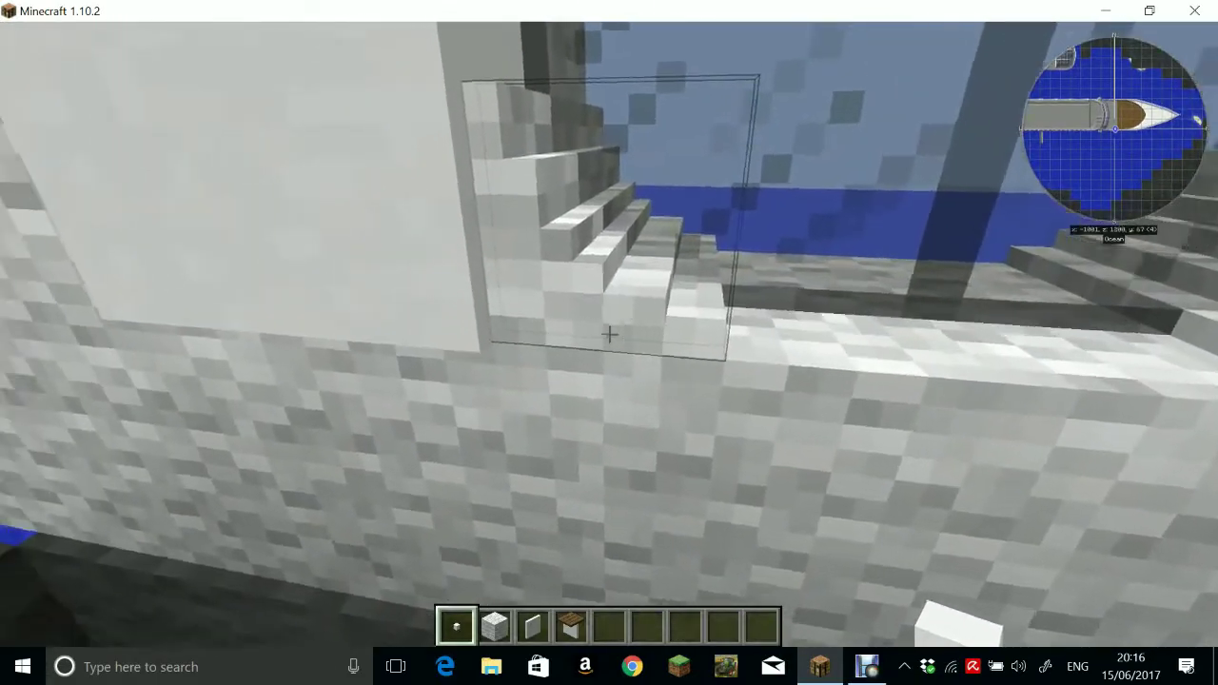
pyautogui.rightClick(609, 334)
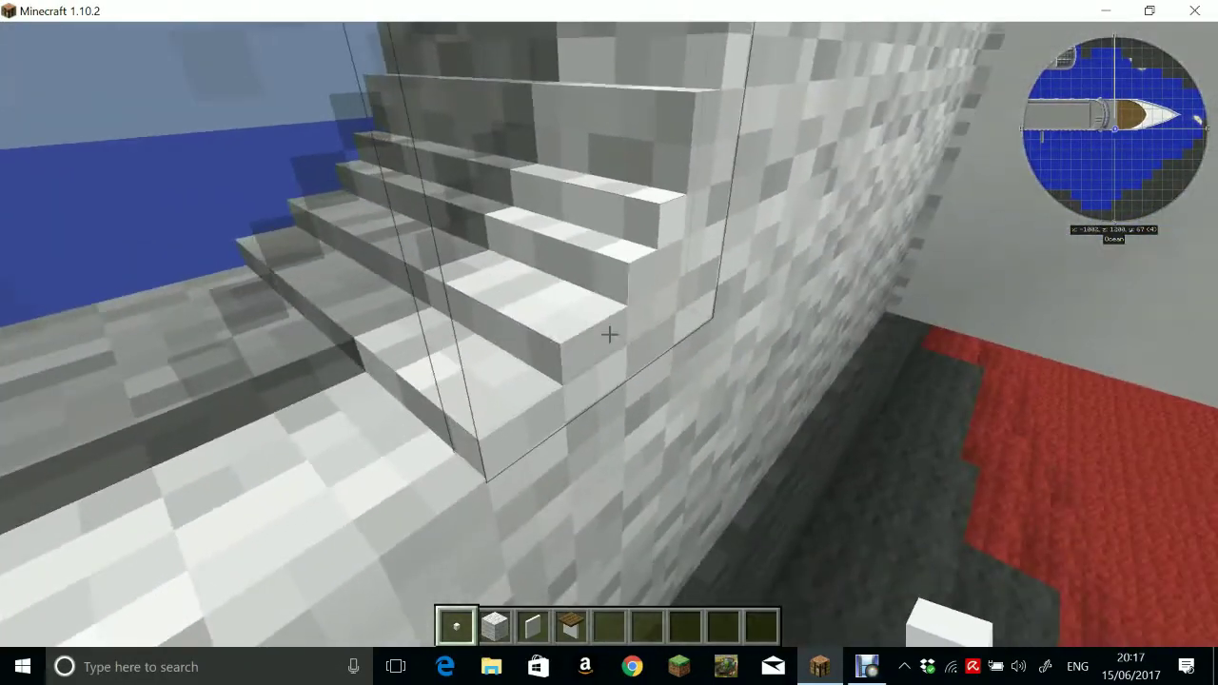
# Step back and reposition to inspect the new white sill and remaining stone wall
pyautogui.press('s')
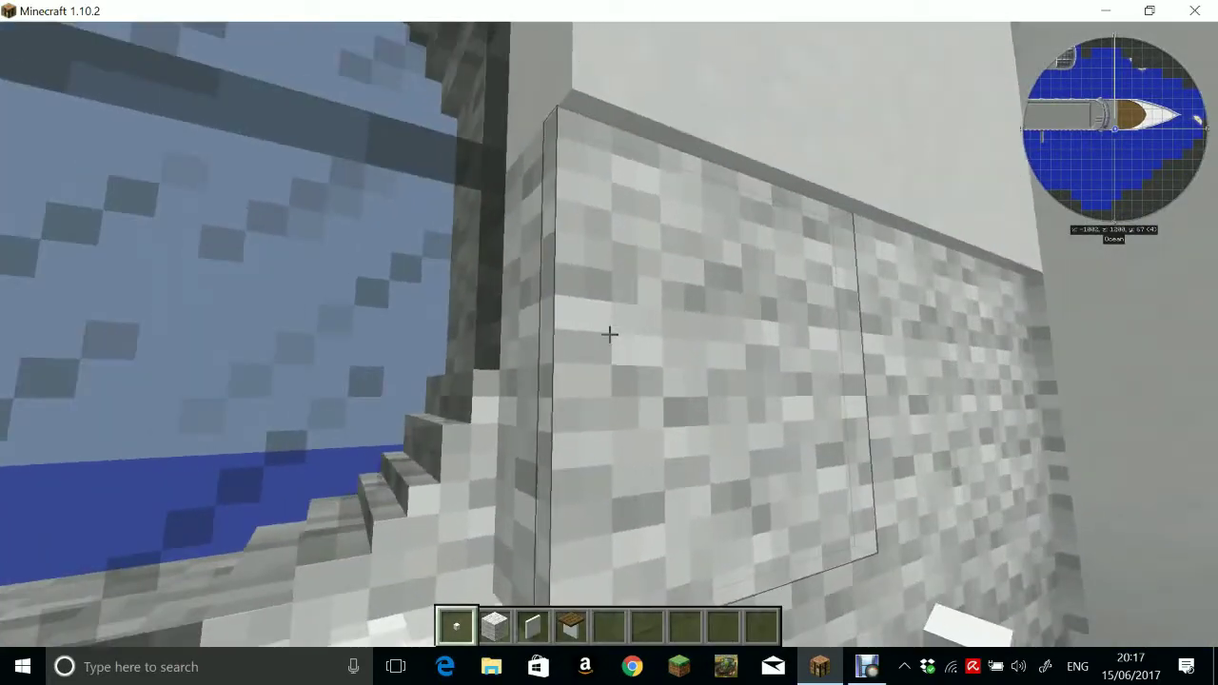
pyautogui.press('w')
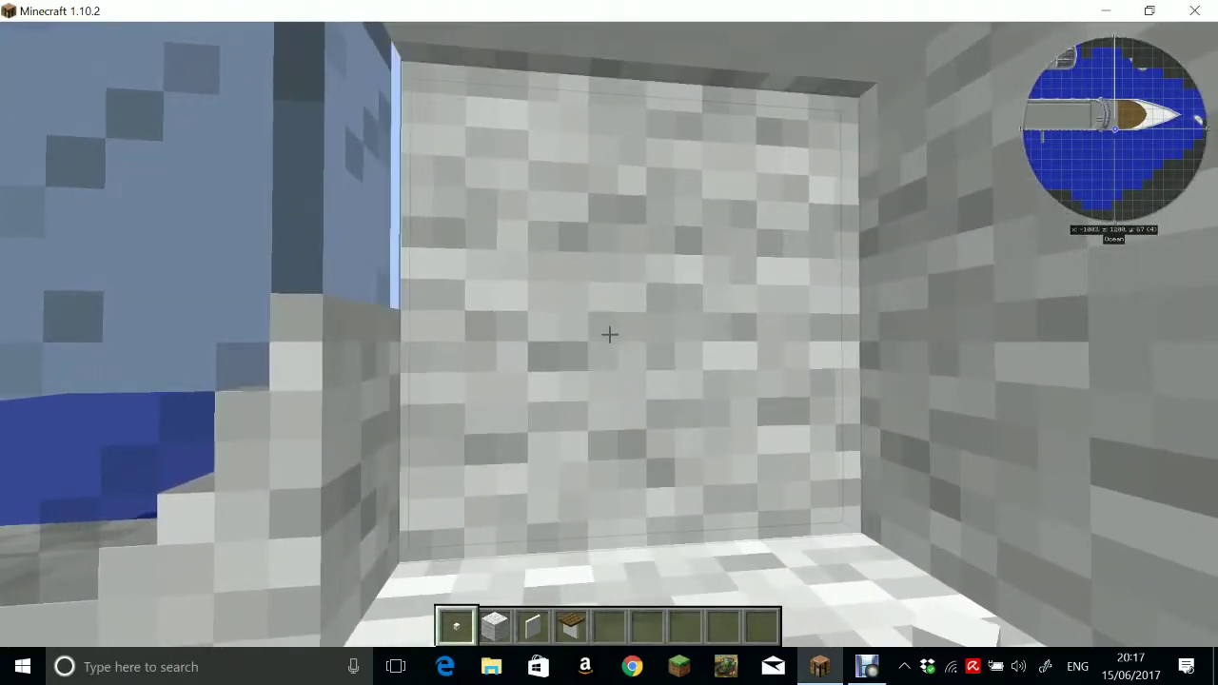
pyautogui.press('s')
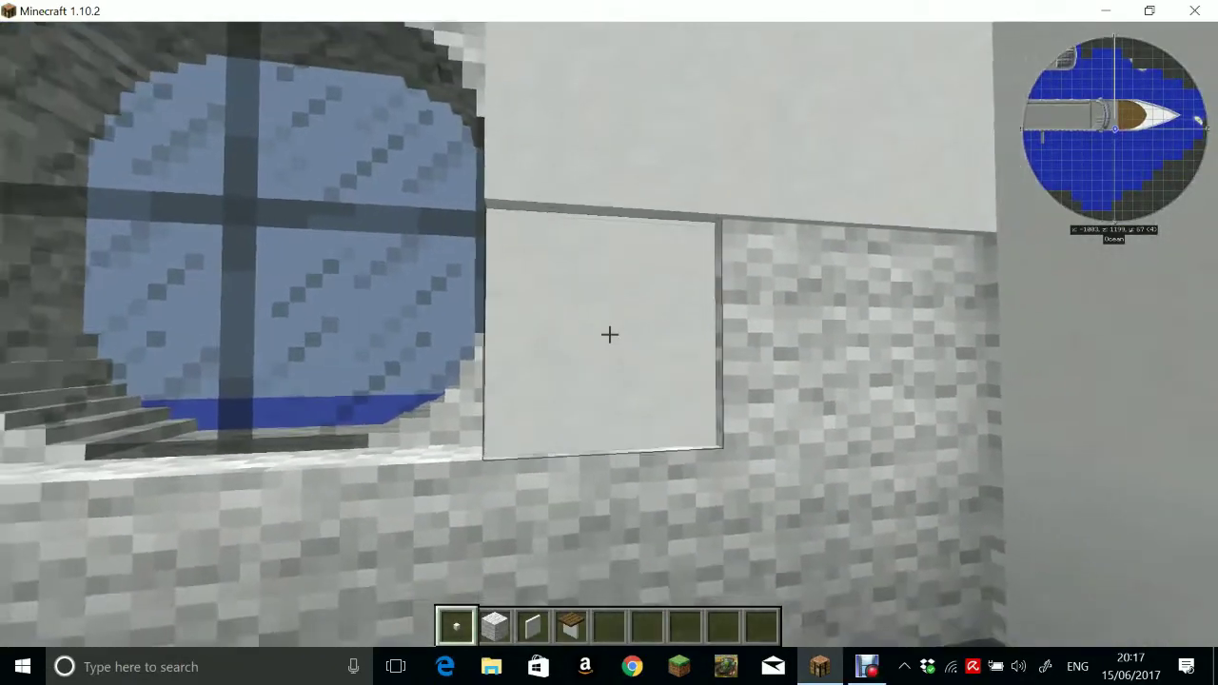
pyautogui.press('s')
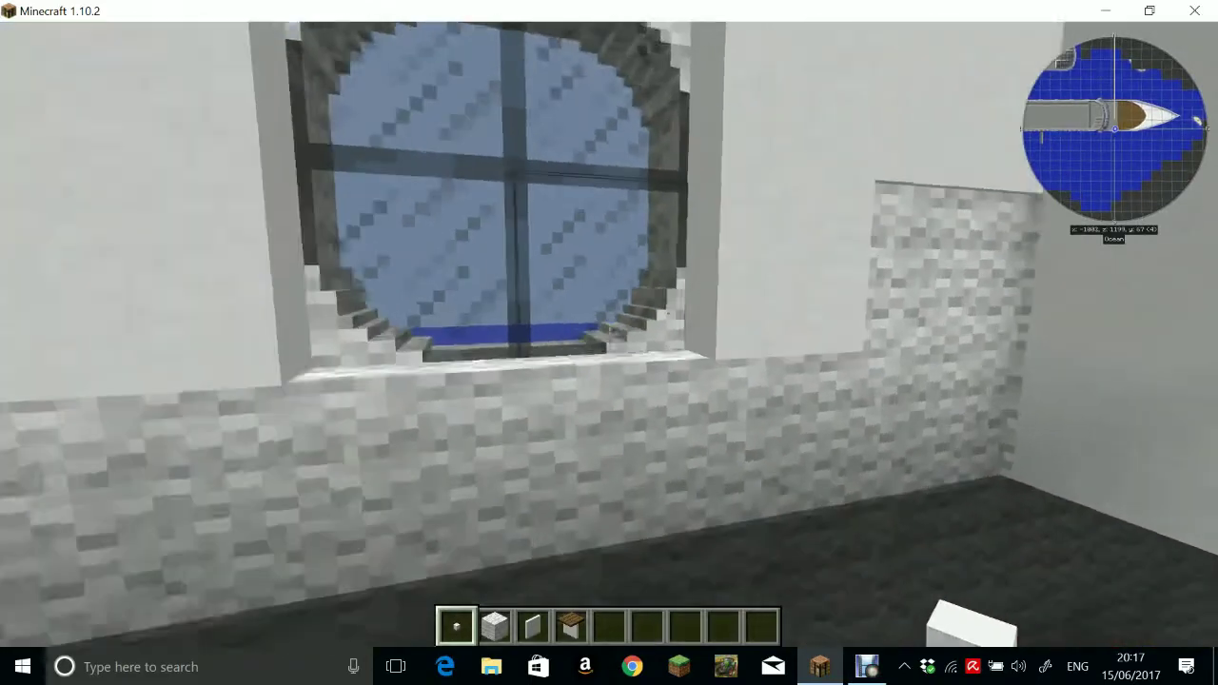
pyautogui.press('w')
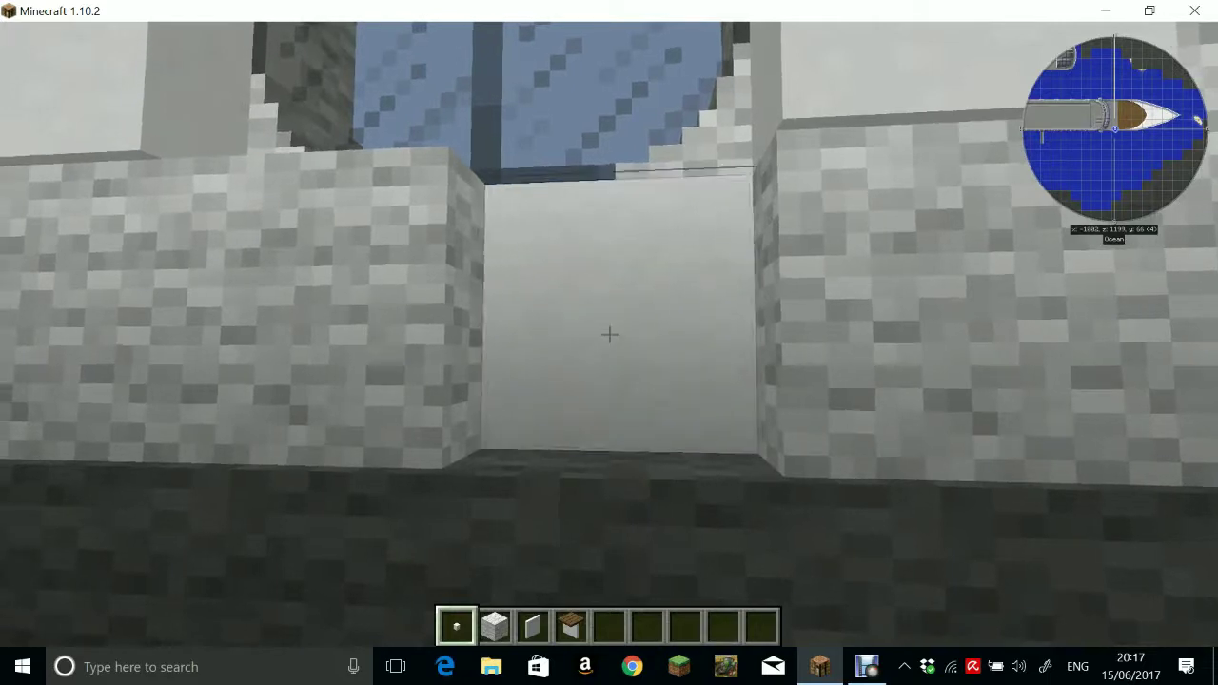
pyautogui.press('a')
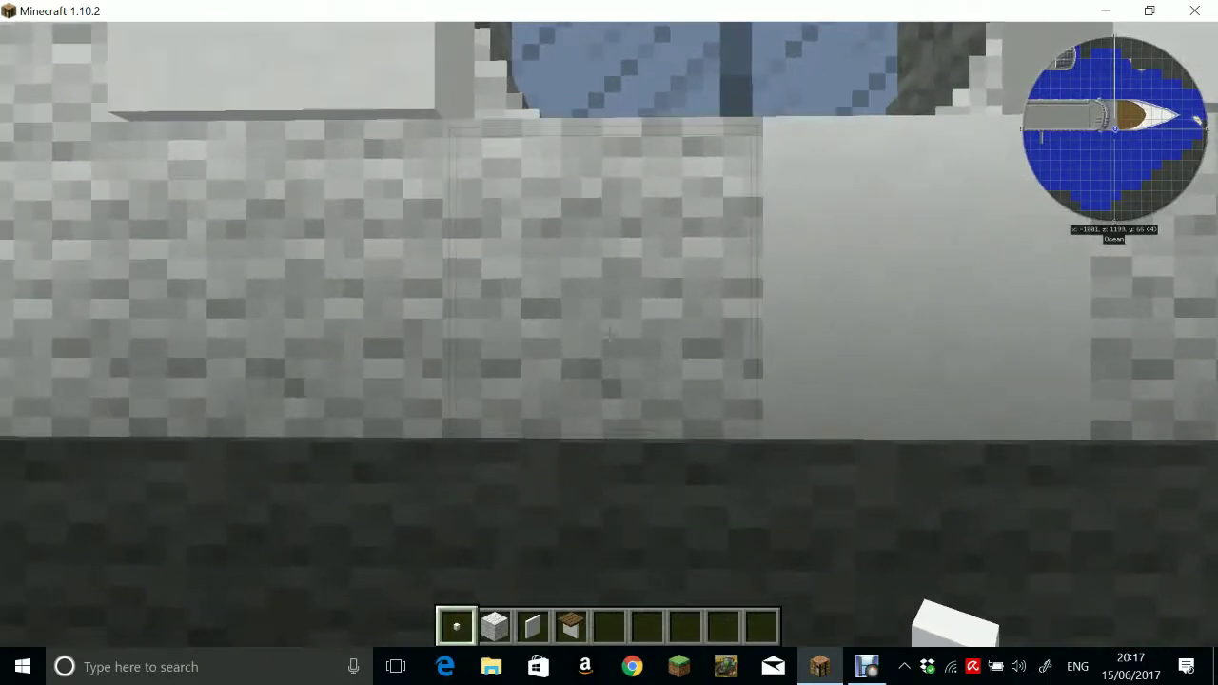
pyautogui.press('s')
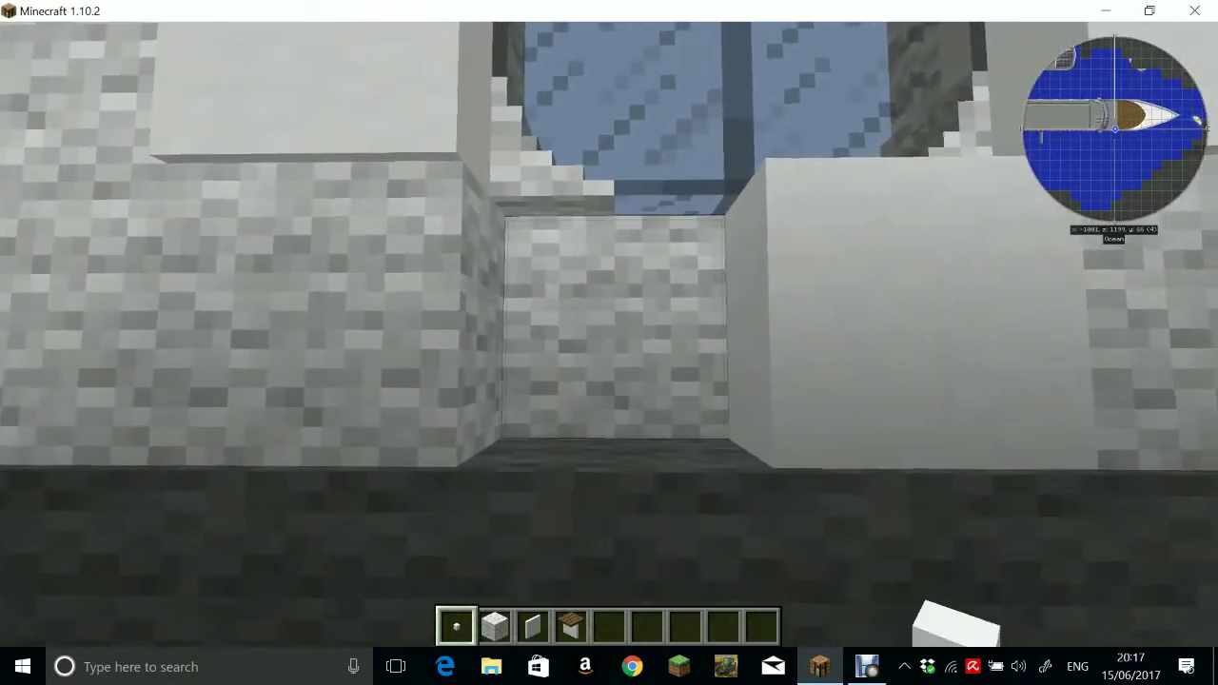
pyautogui.press('w')
pyautogui.press('w')
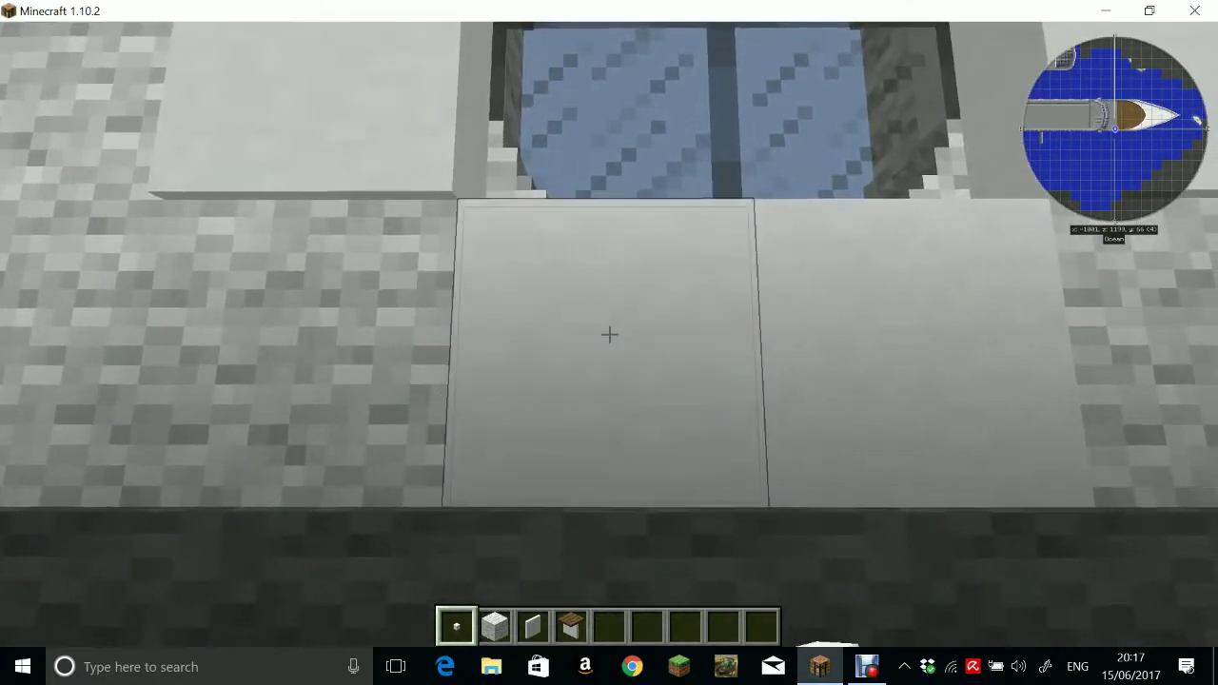
pyautogui.press('s')
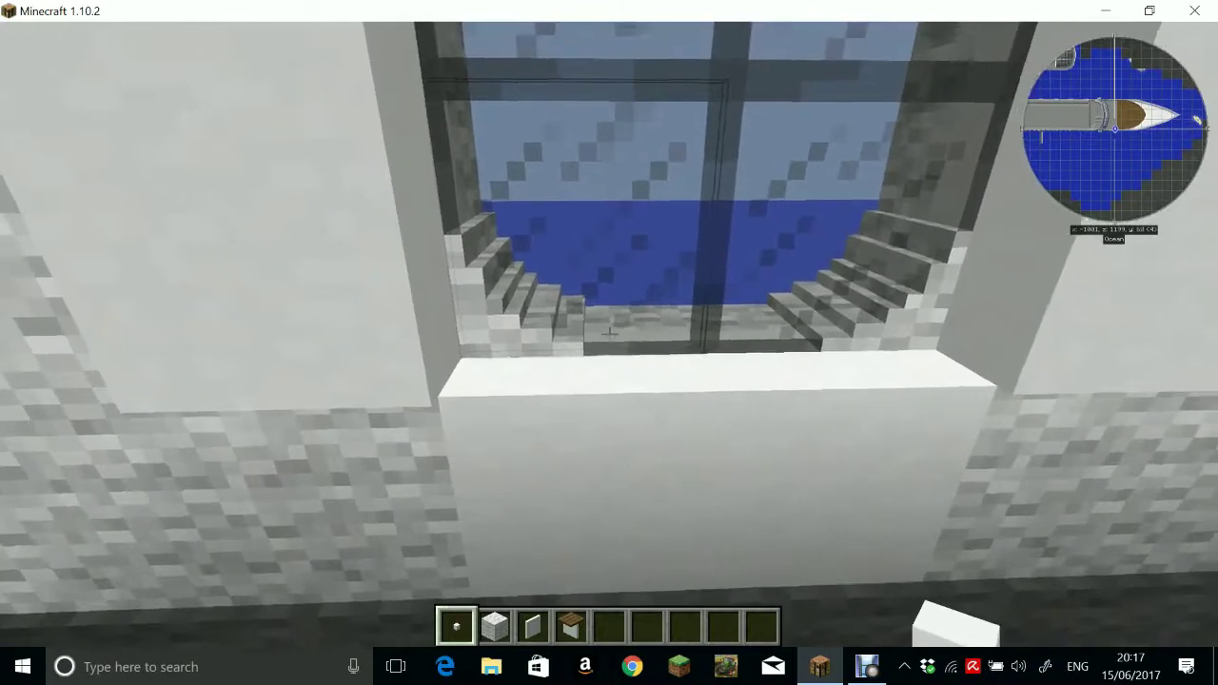
pyautogui.press('s')
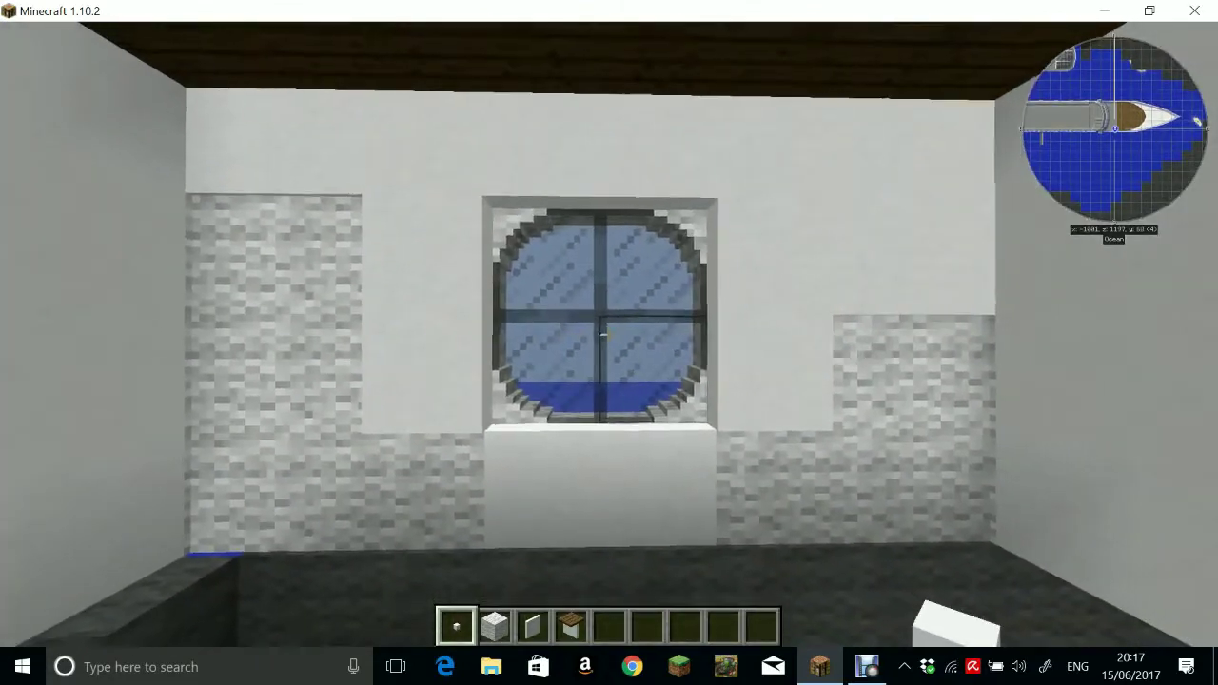
# Replace the five remaining stone patches beside the porthole with white blocks
pyautogui.rightClick(609, 335)
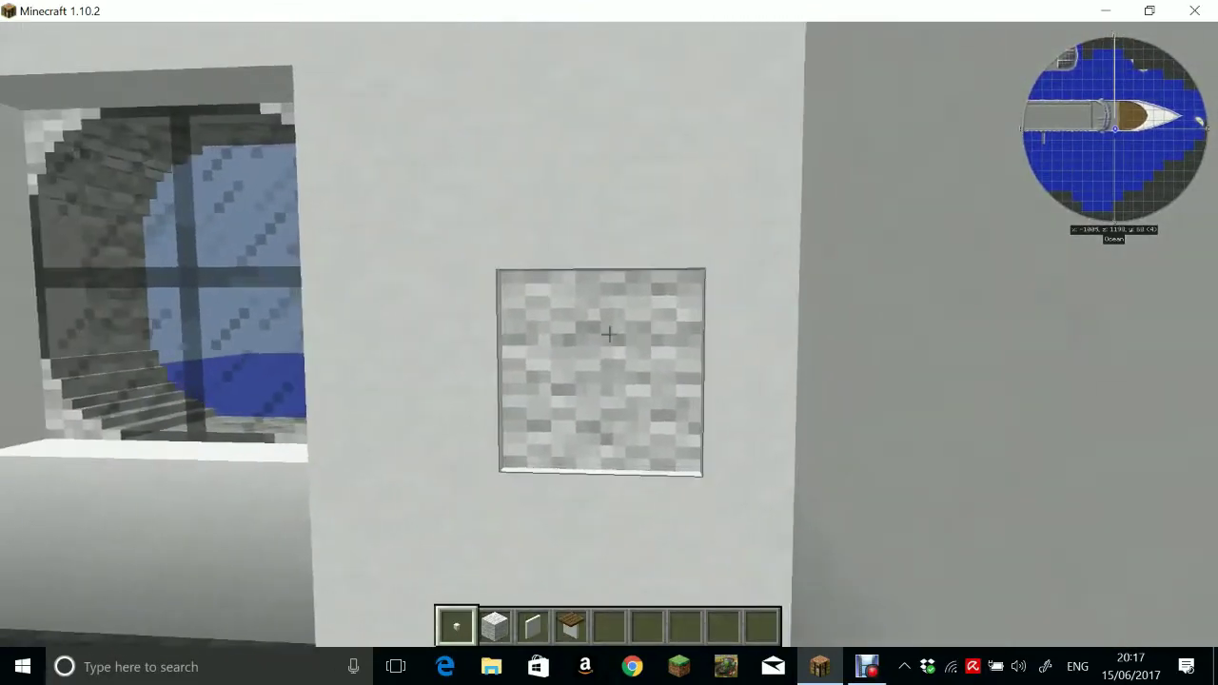
pyautogui.rightClick(609, 335)
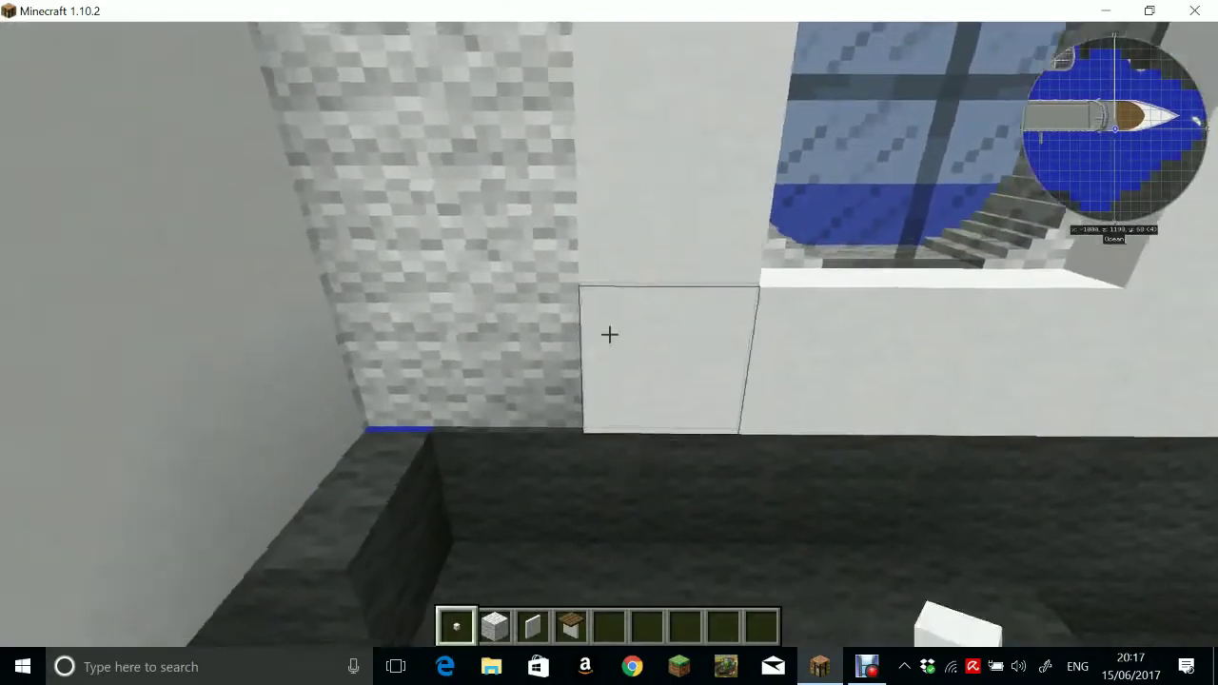
pyautogui.rightClick(609, 334)
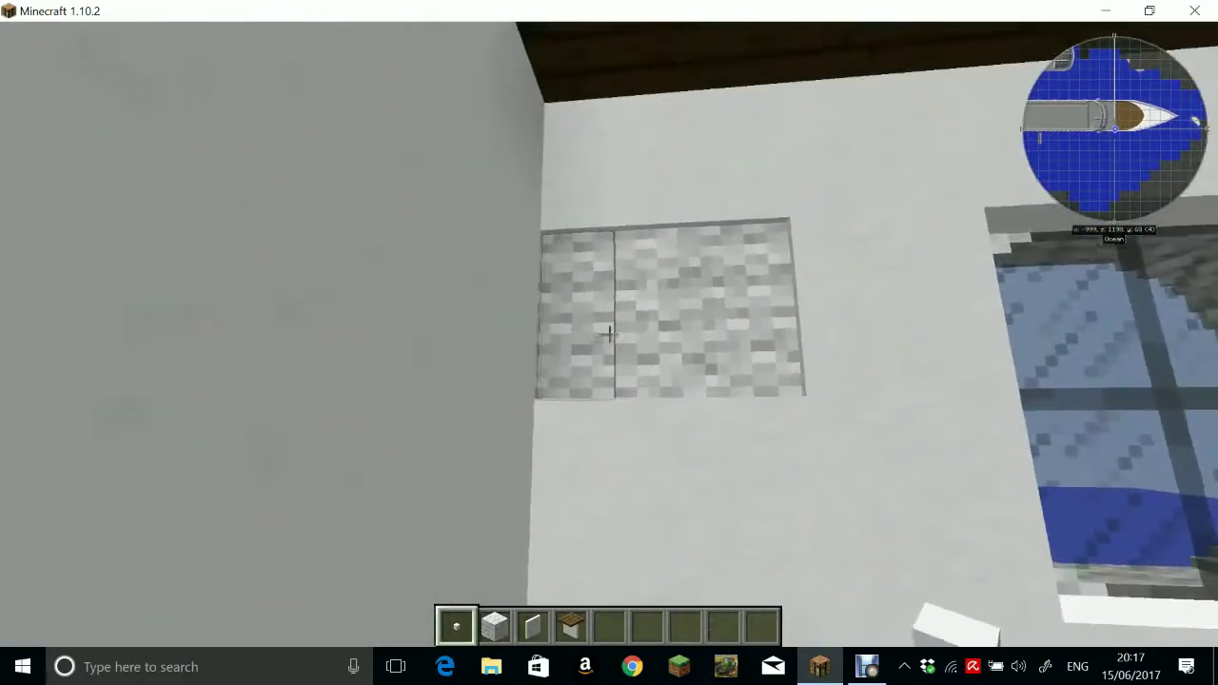
pyautogui.rightClick(609, 334)
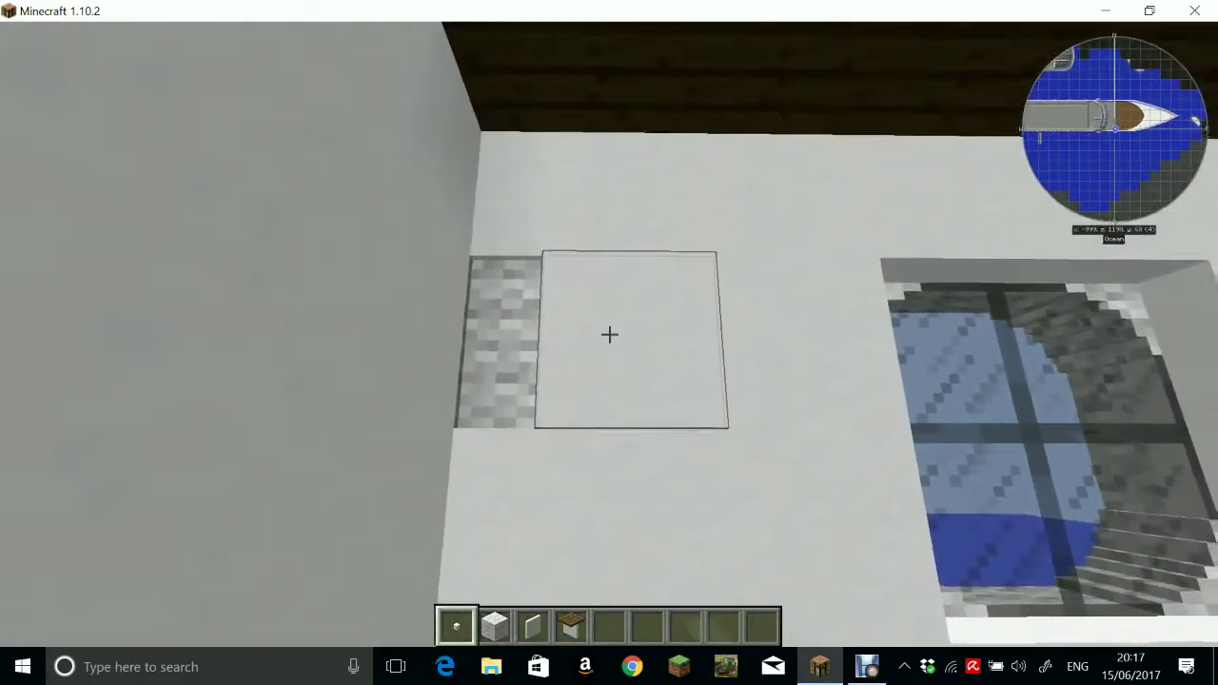
pyautogui.rightClick(609, 334)
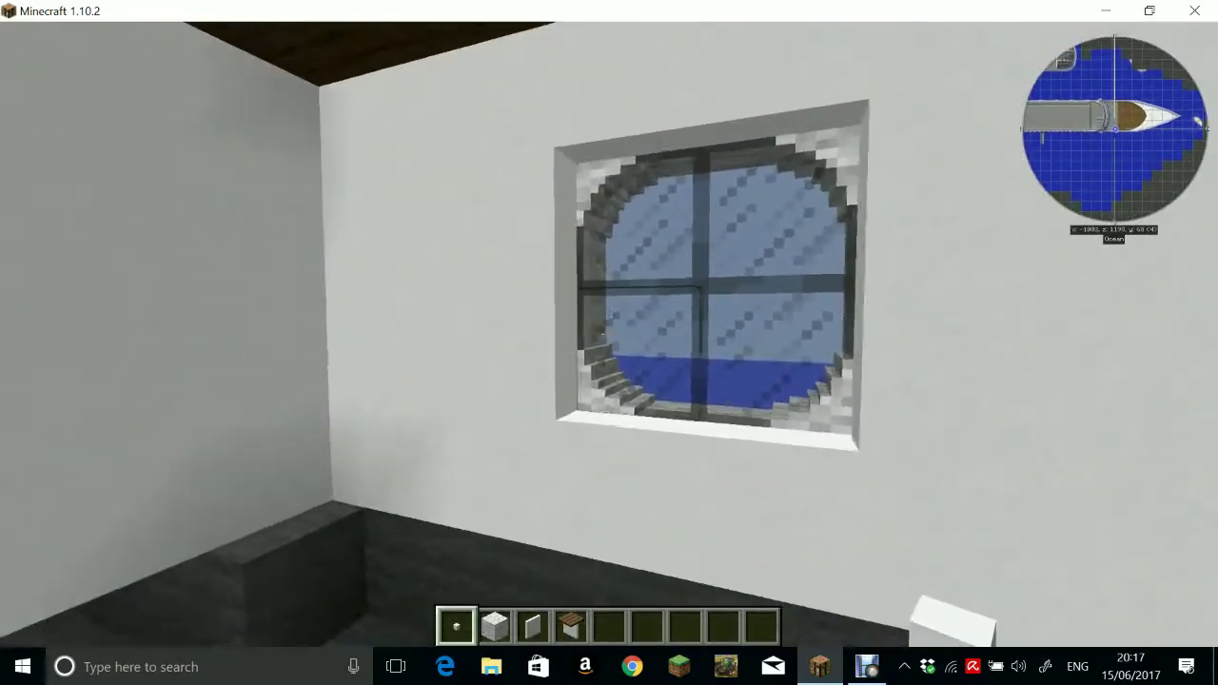
# Survey the white porthole wall, then bring up the Chisels & Bits Clipboard creative items
pyautogui.press('w')
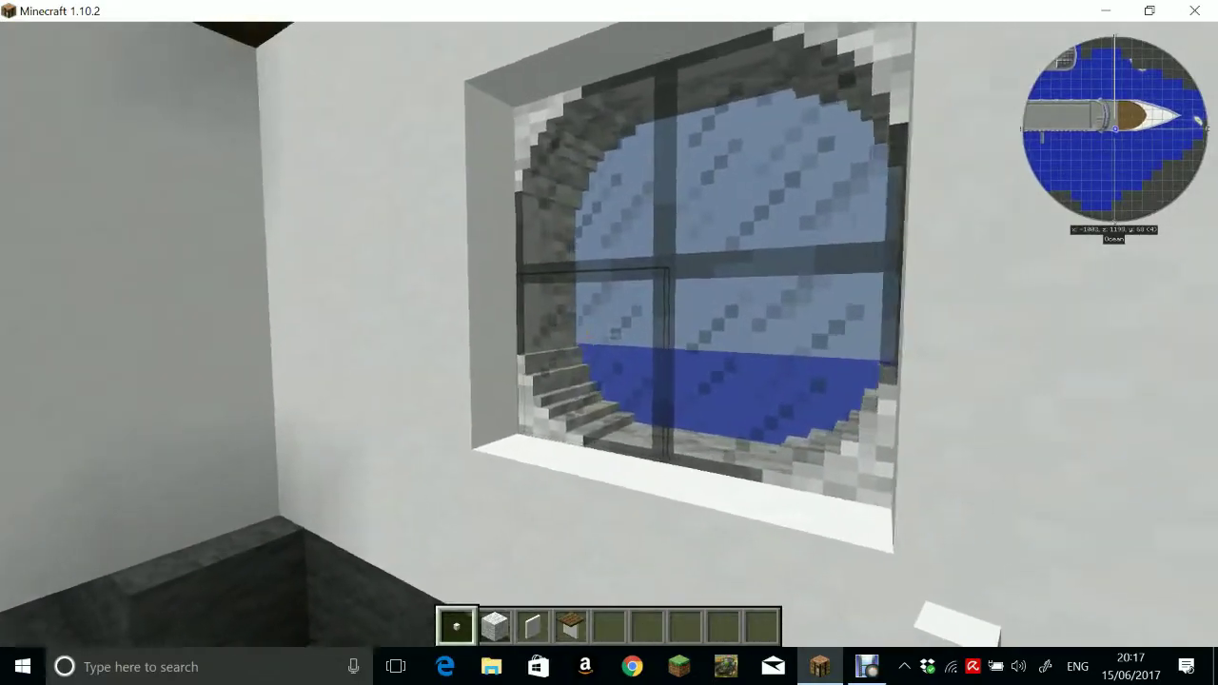
pyautogui.press('s')
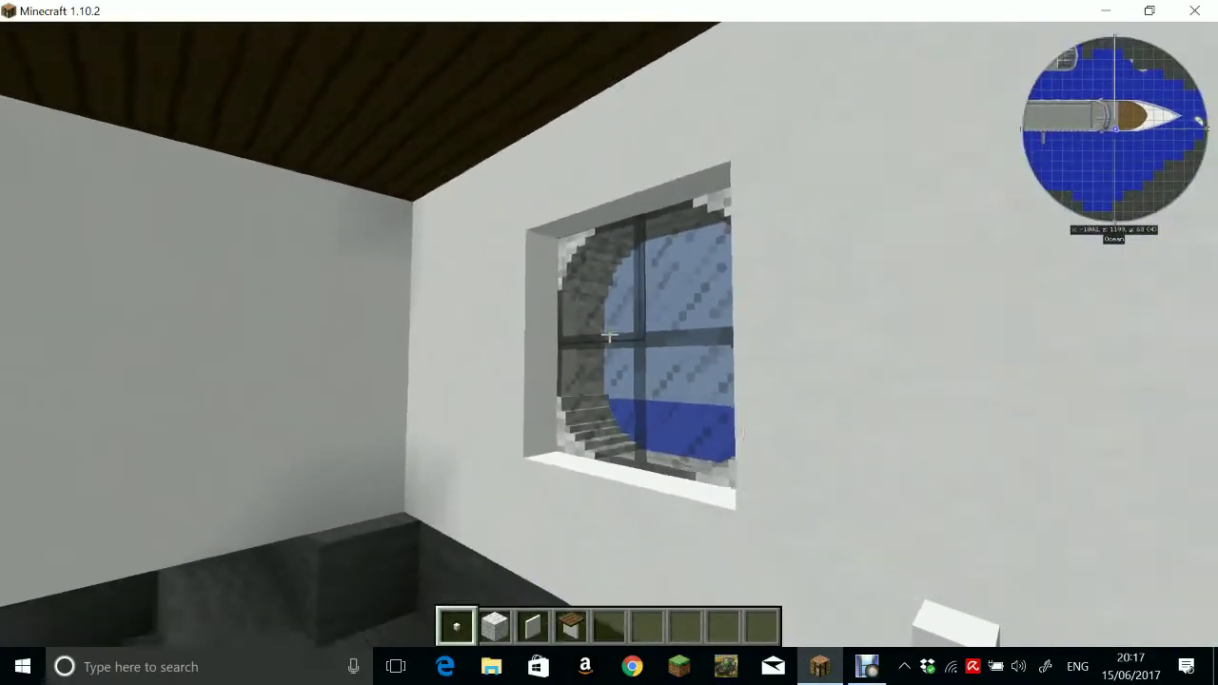
pyautogui.press('s')
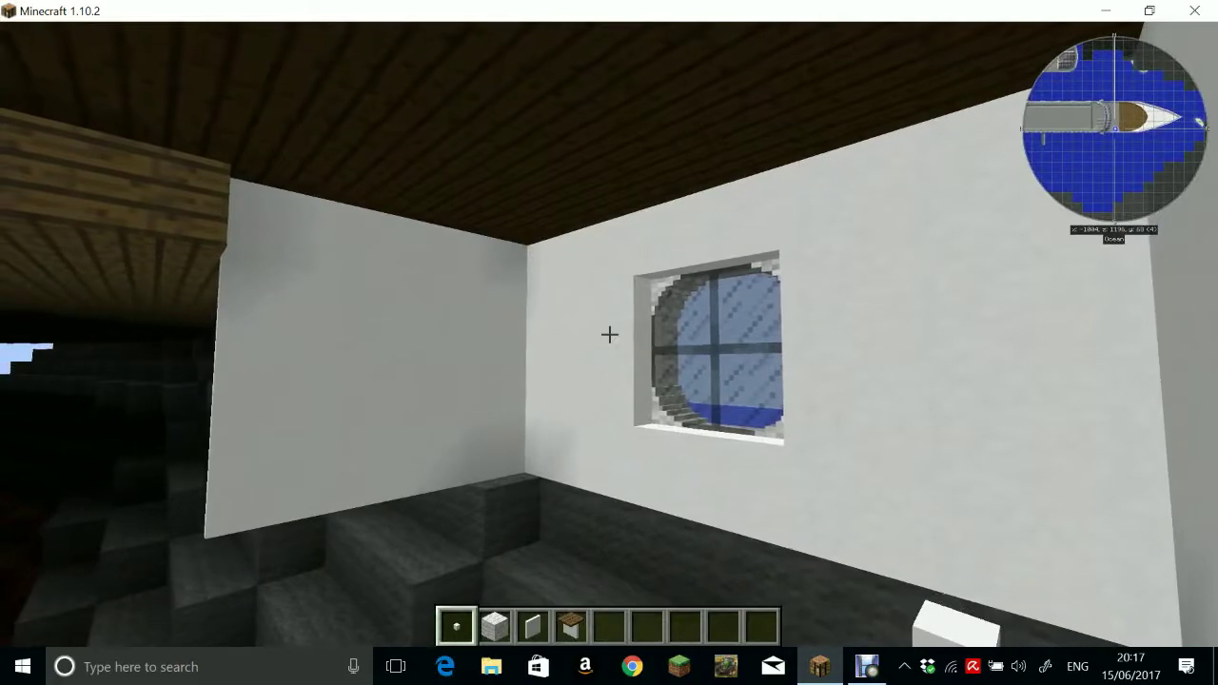
pyautogui.press('s')
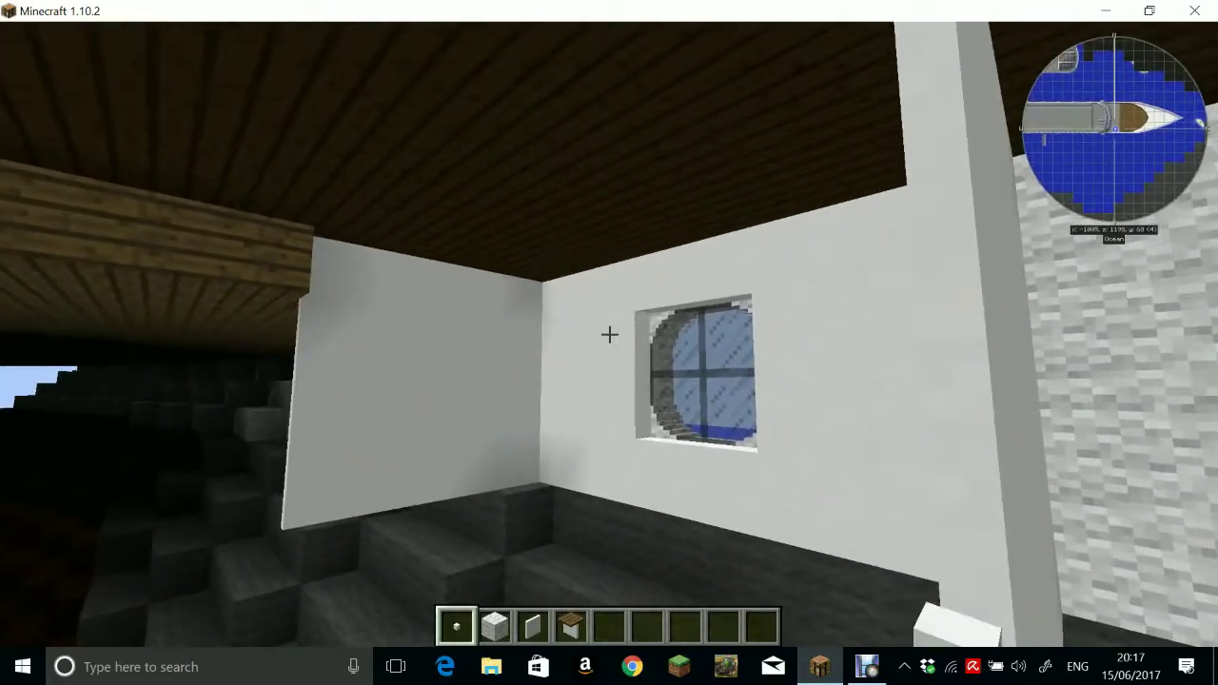
pyautogui.press('s')
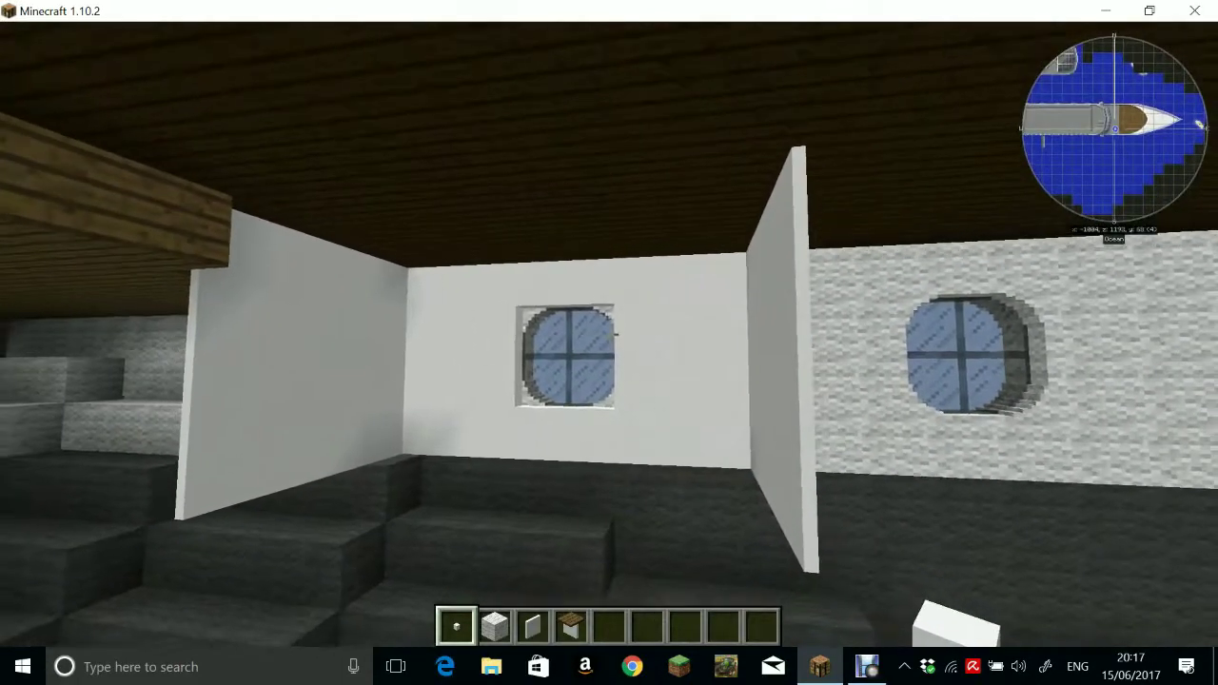
pyautogui.press('w')
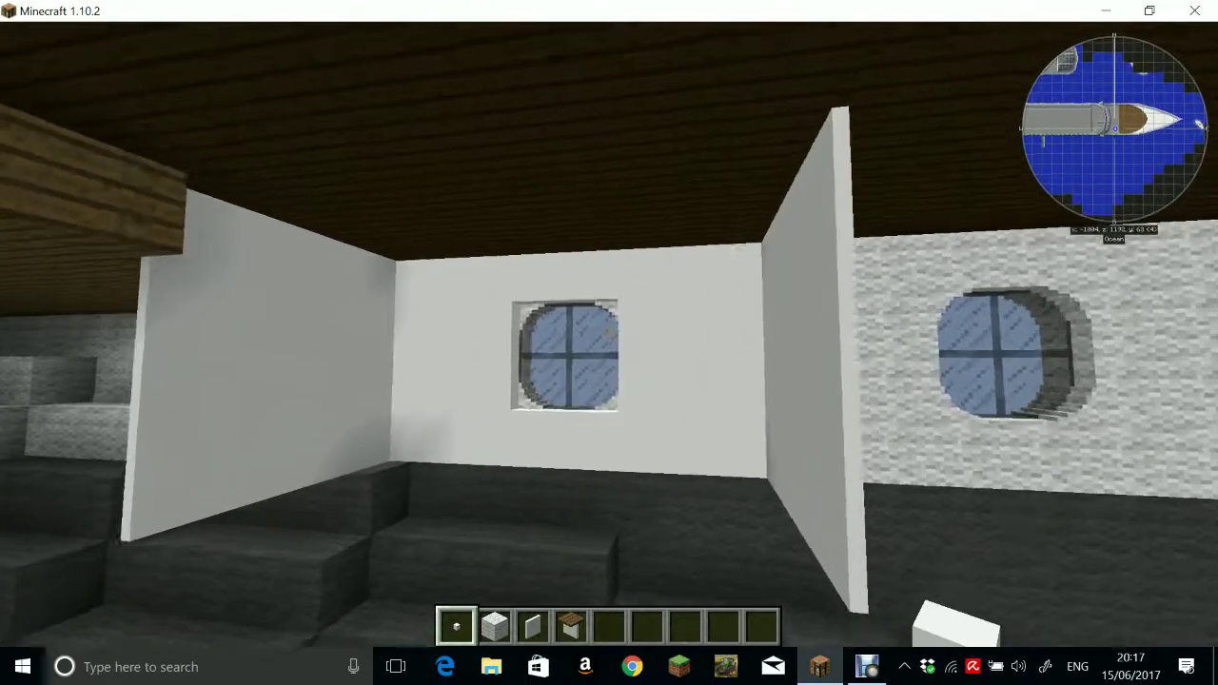
pyautogui.scroll(-3, 610, 343)
pyautogui.scroll(-1, 609, 343)
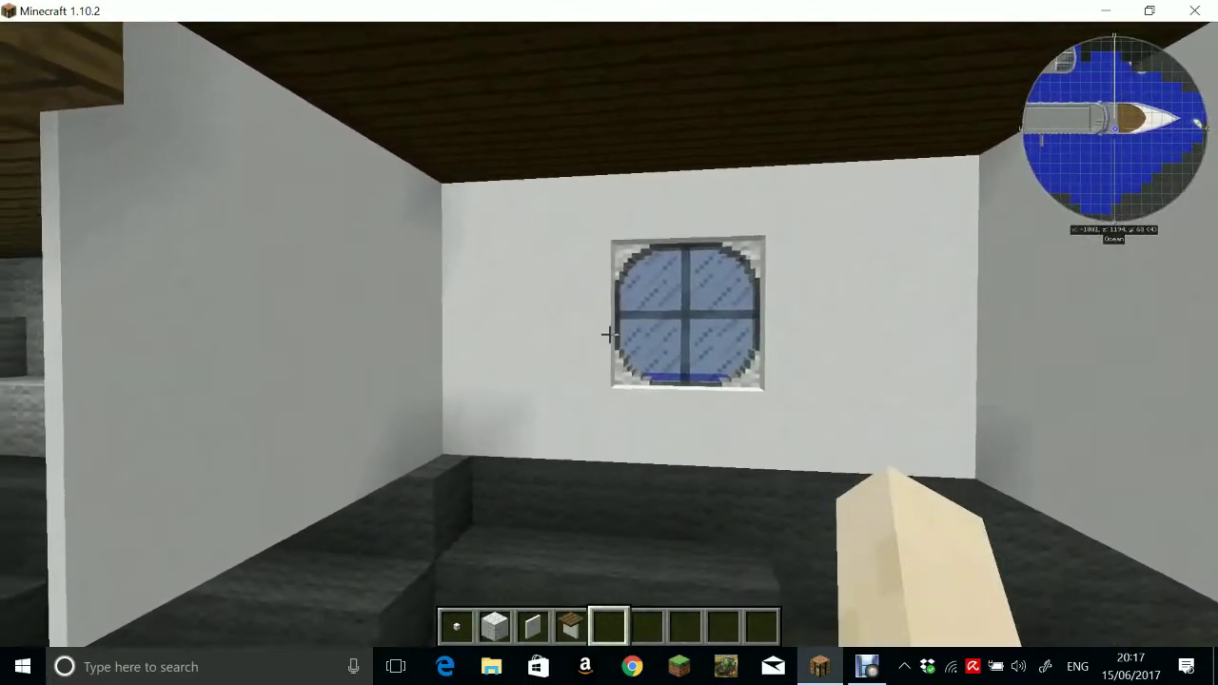
pyautogui.press('e')
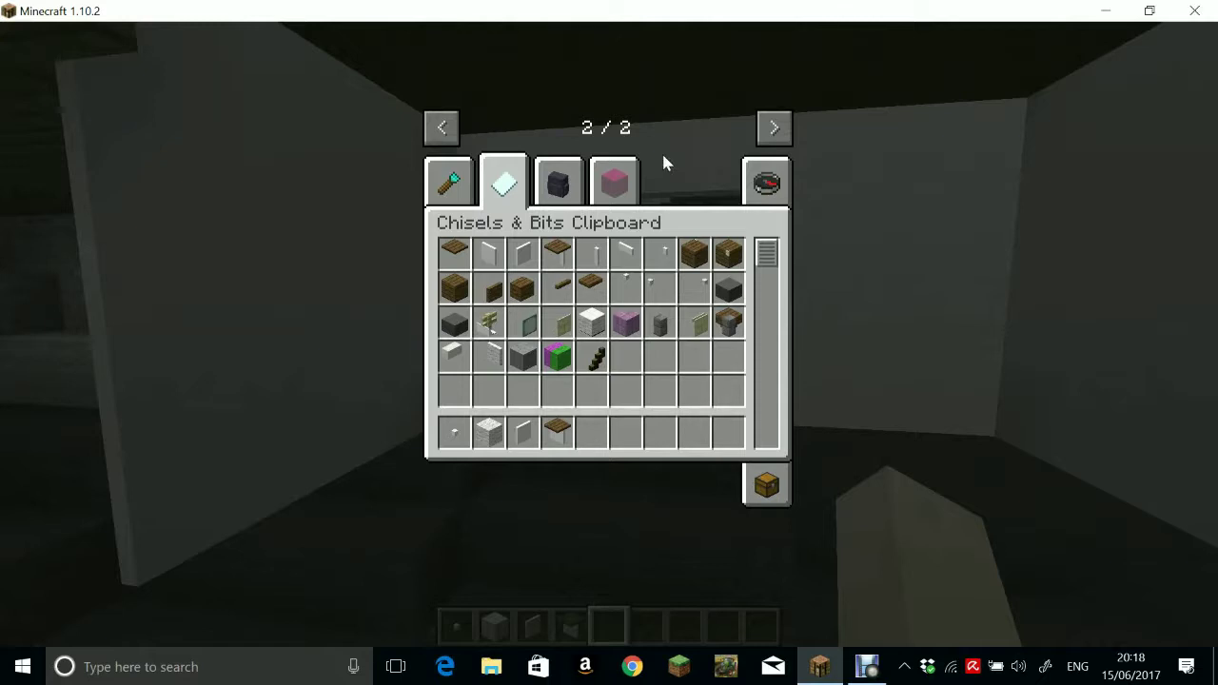
# Switch the creative inventory to the Flat Colored Blocks collection
pyautogui.click(614, 181)
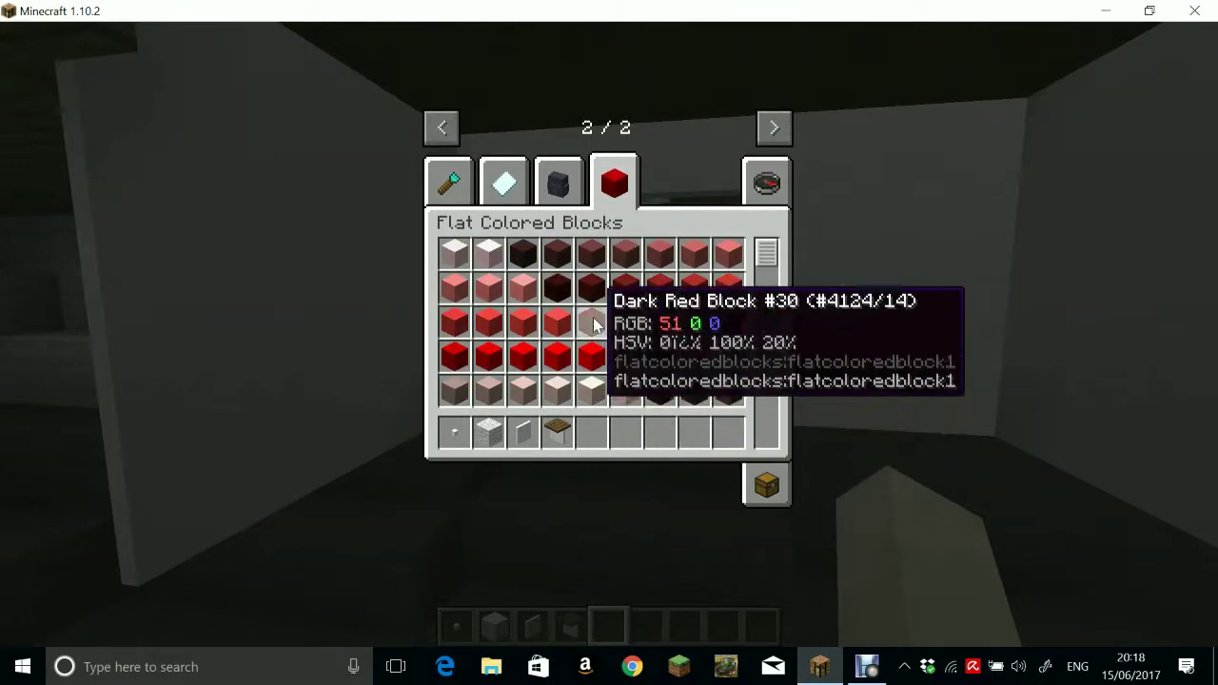
pyautogui.scroll(-3, 600, 319)
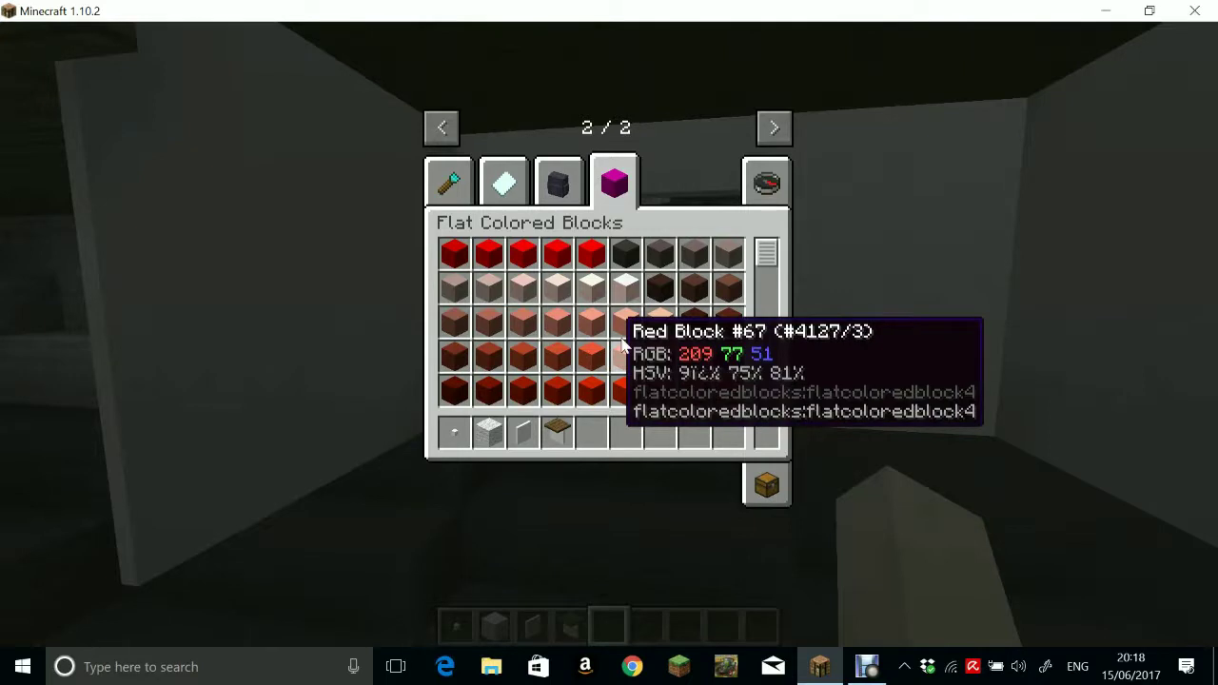
pyautogui.scroll(-3, 647, 314)
pyautogui.scroll(-5, 636, 303)
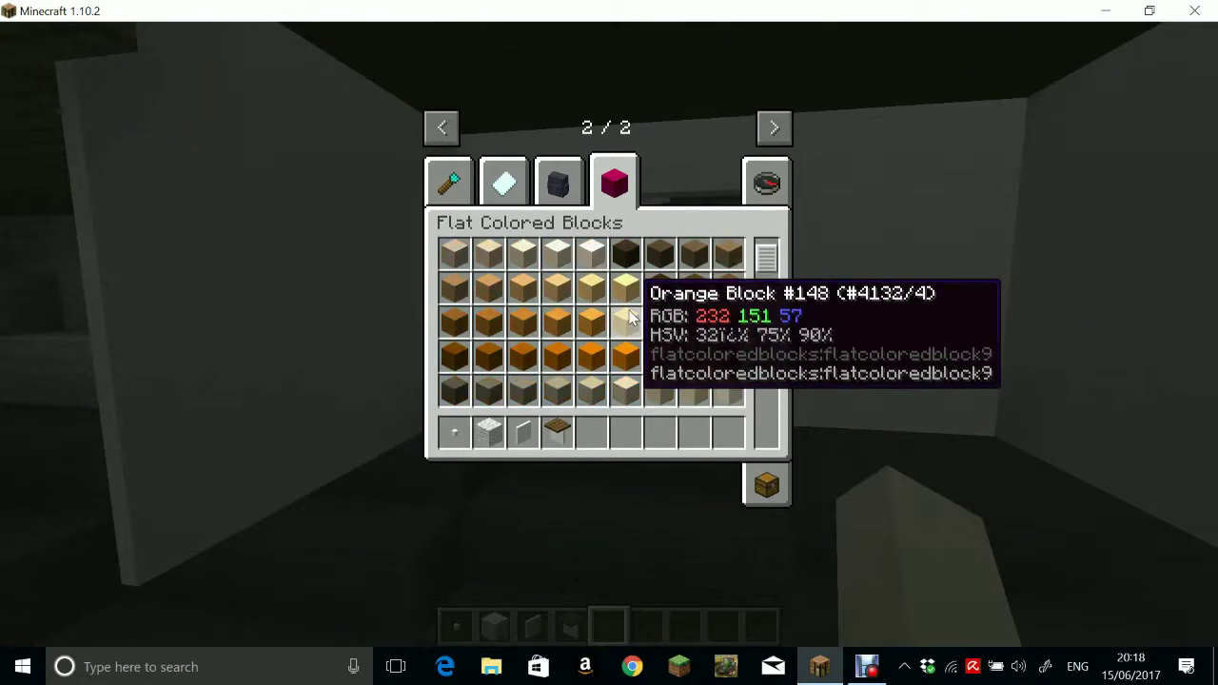
pyautogui.scroll(-3, 630, 319)
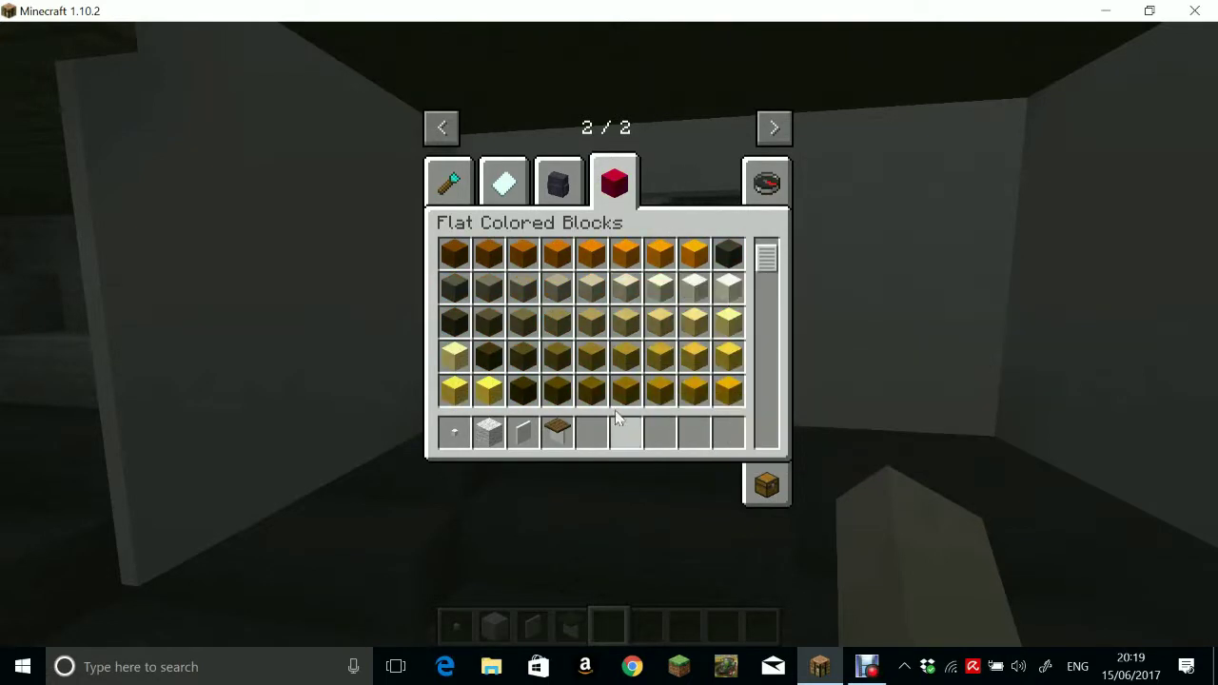
pyautogui.scroll(-2, 647, 367)
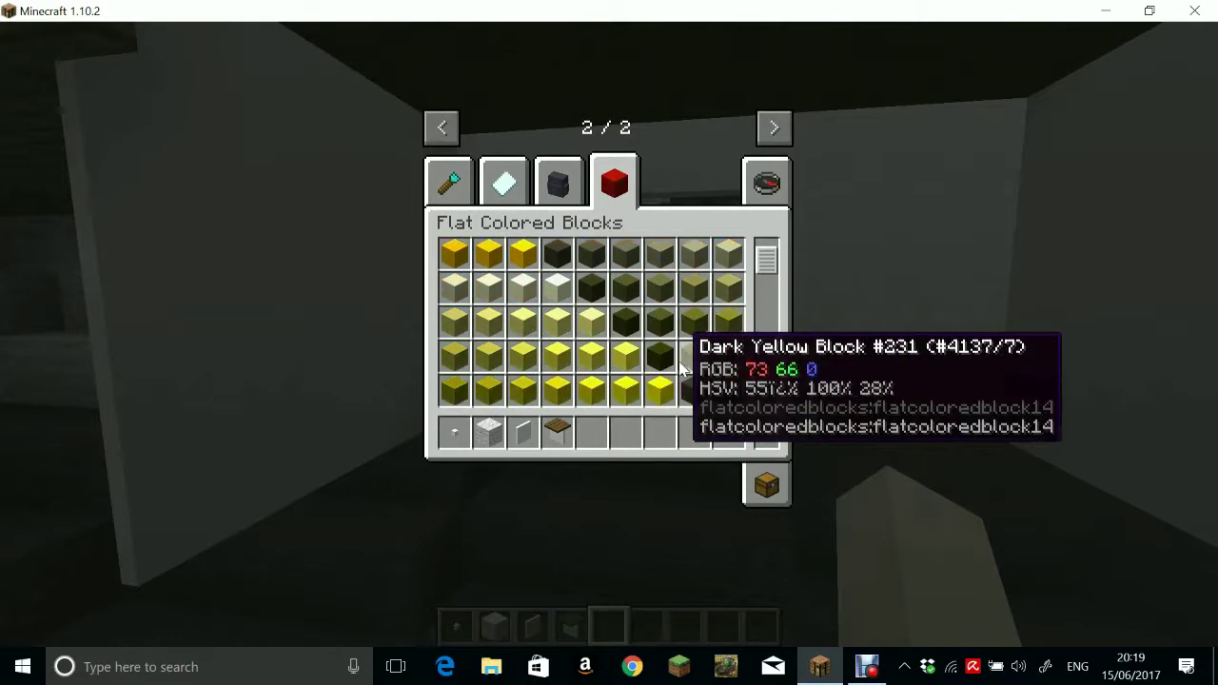
pyautogui.scroll(-1, 689, 365)
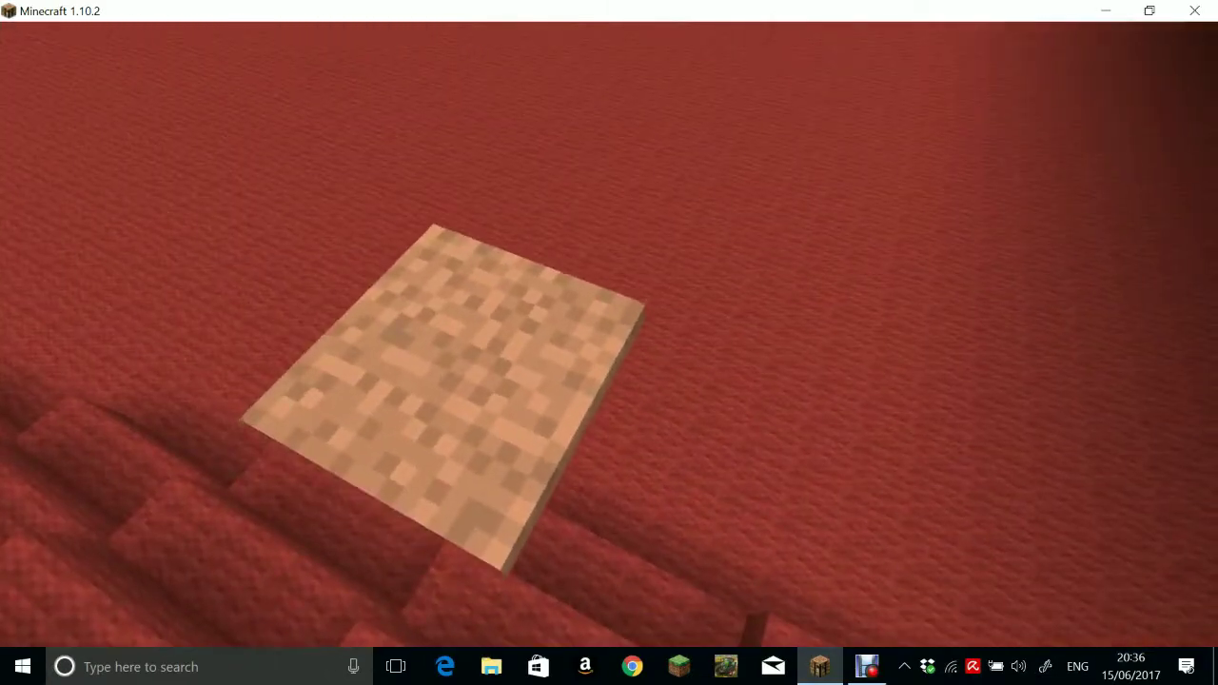
# Restore the overlay, take the light orange chiseled block, and break six smooth floor blocks
pyautogui.press('F1')
pyautogui.press('6')
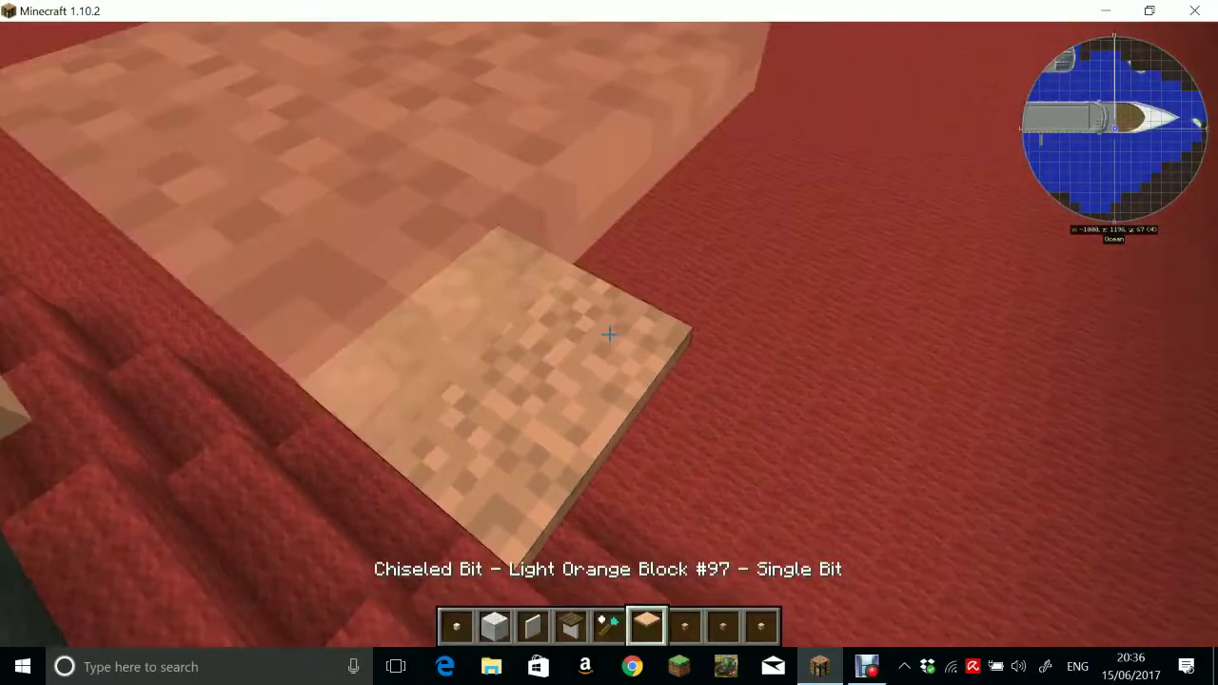
pyautogui.press('5')
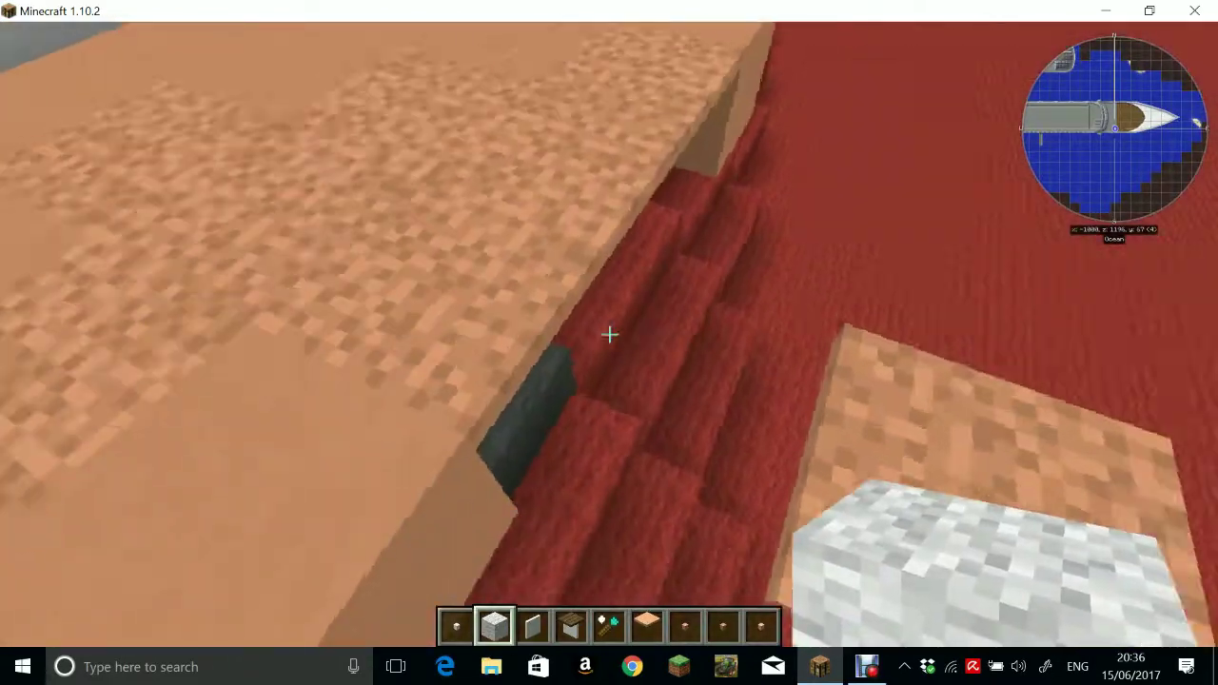
pyautogui.press('4')
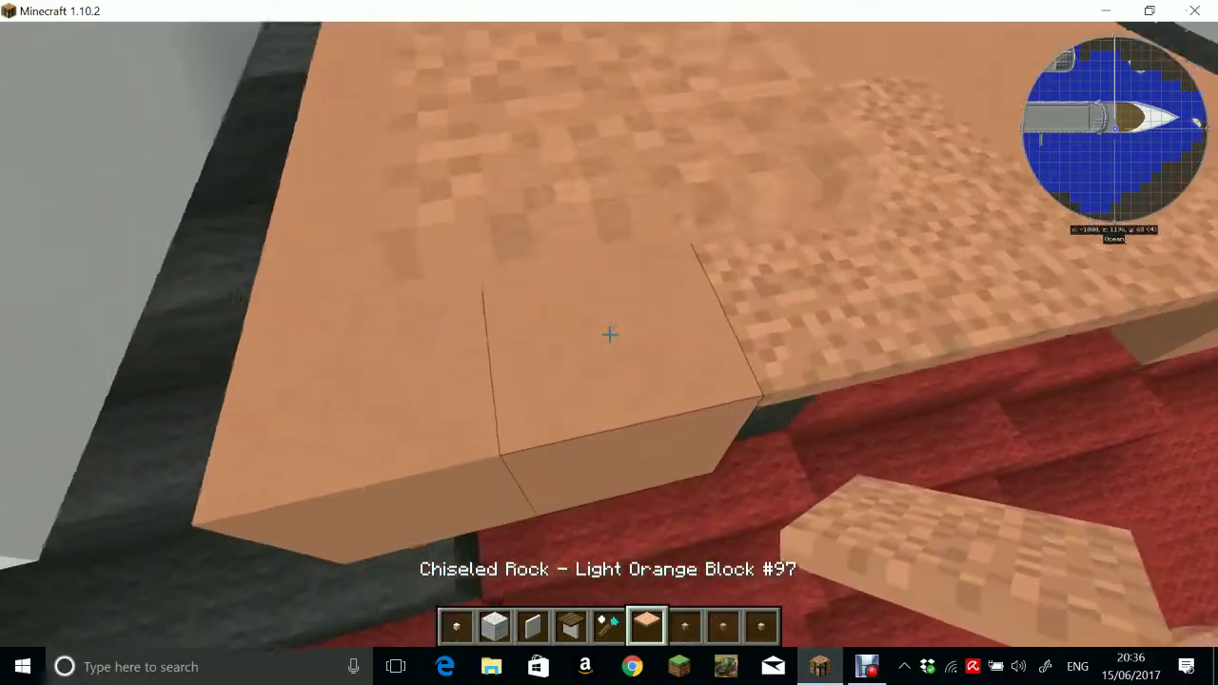
pyautogui.click(609, 335)
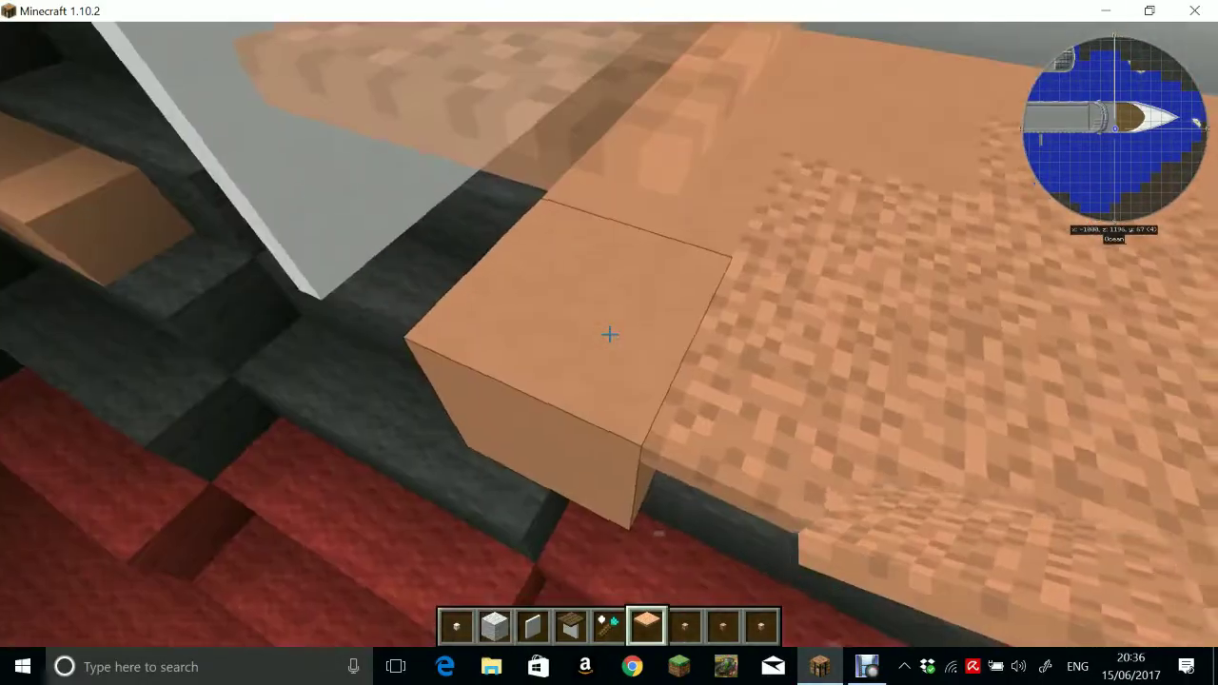
pyautogui.click(609, 335)
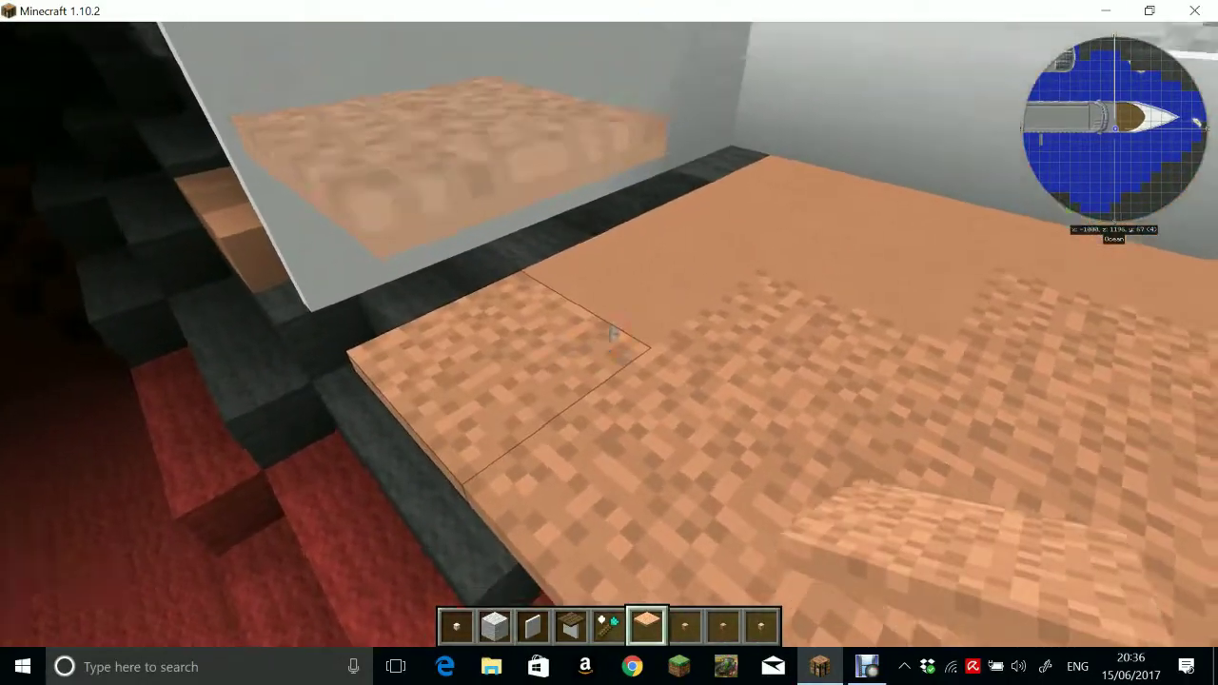
pyautogui.click(610, 335)
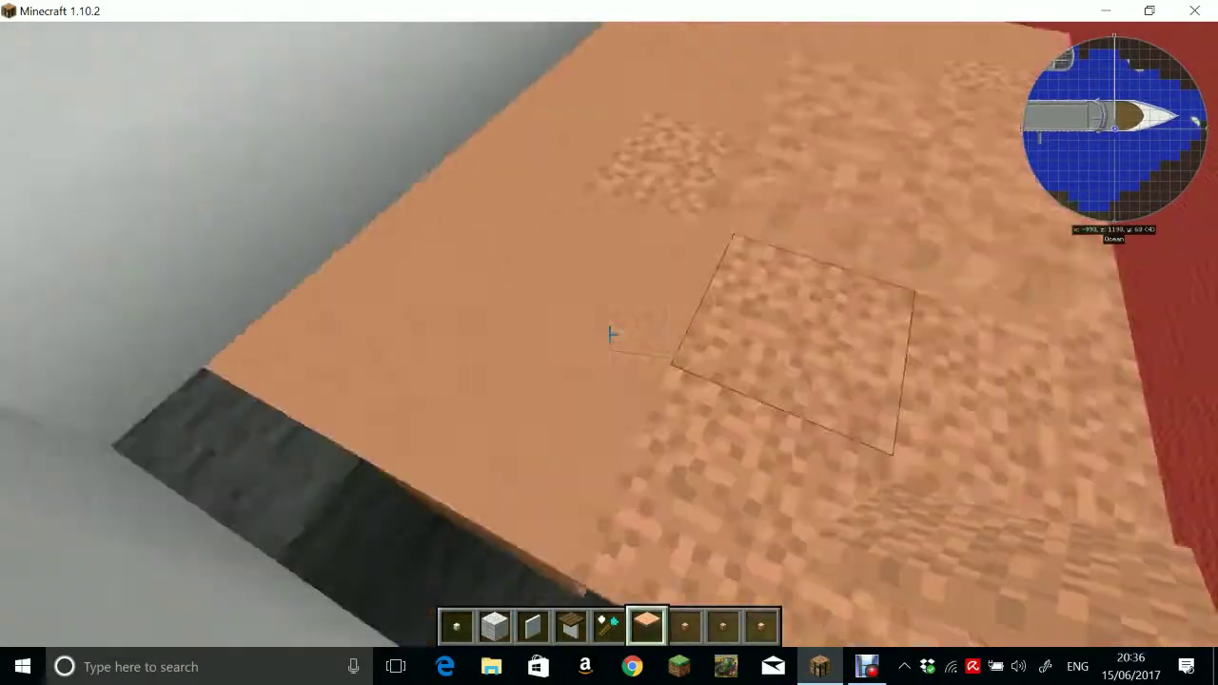
pyautogui.click(609, 335)
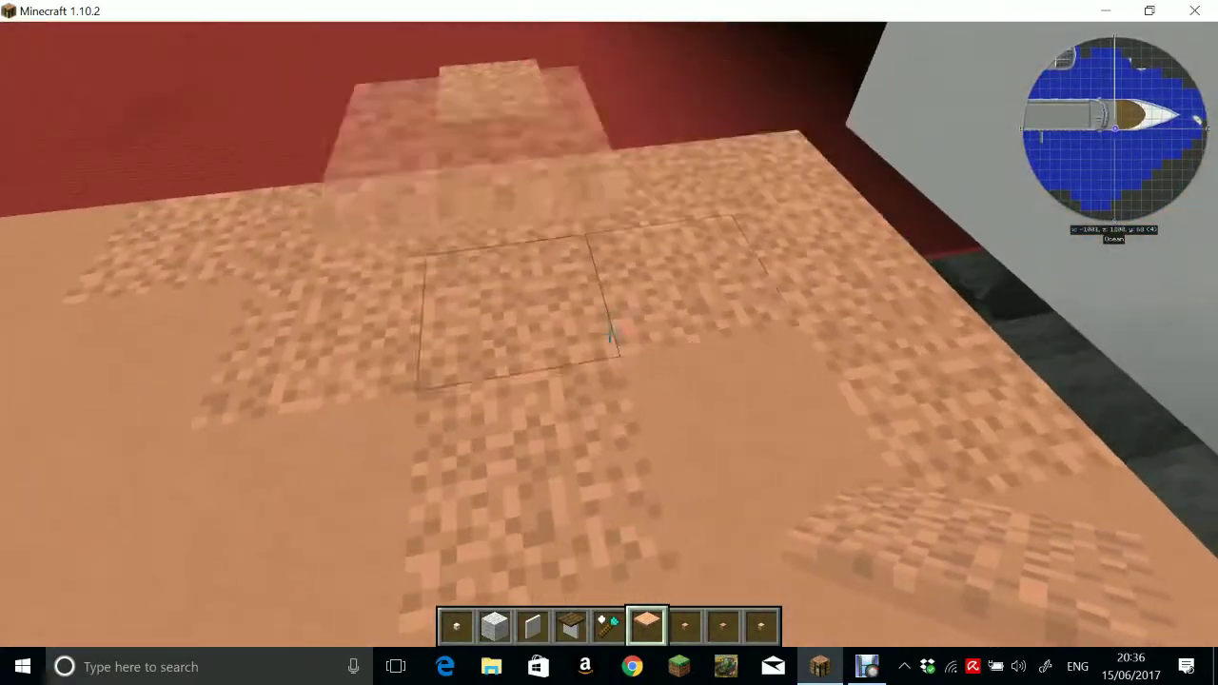
pyautogui.click(609, 335)
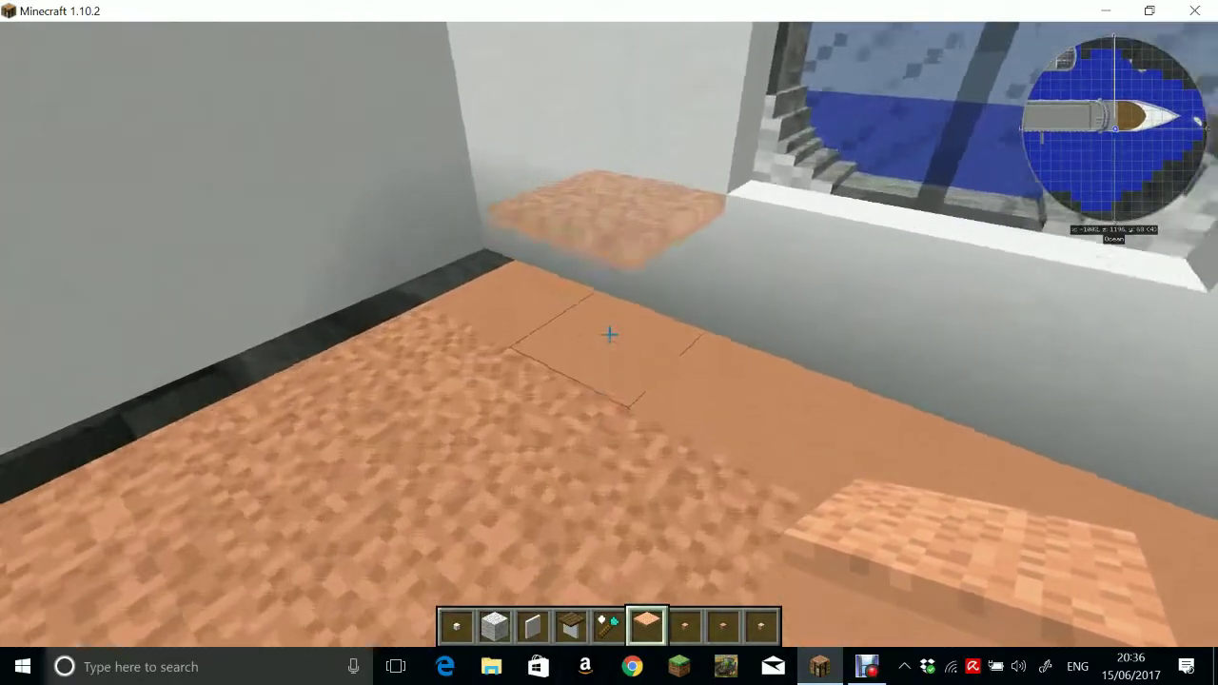
pyautogui.click(609, 333)
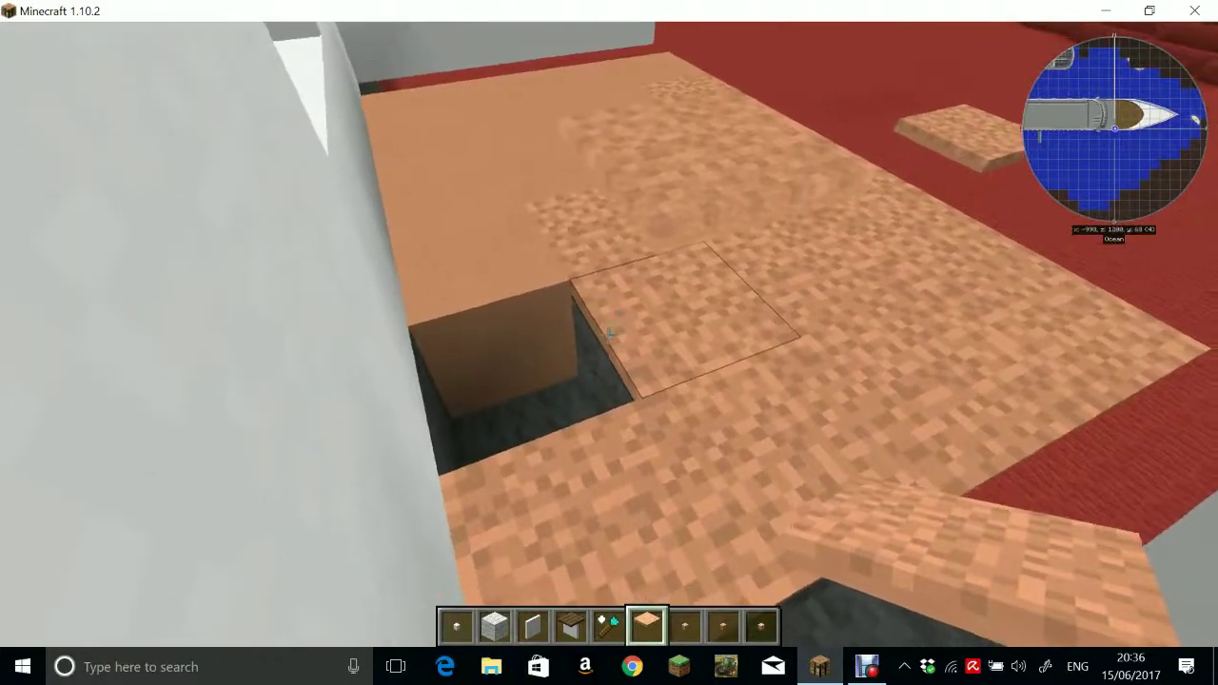
# Break seven more smooth light orange blocks along the floor edge and wall
pyautogui.press('e')
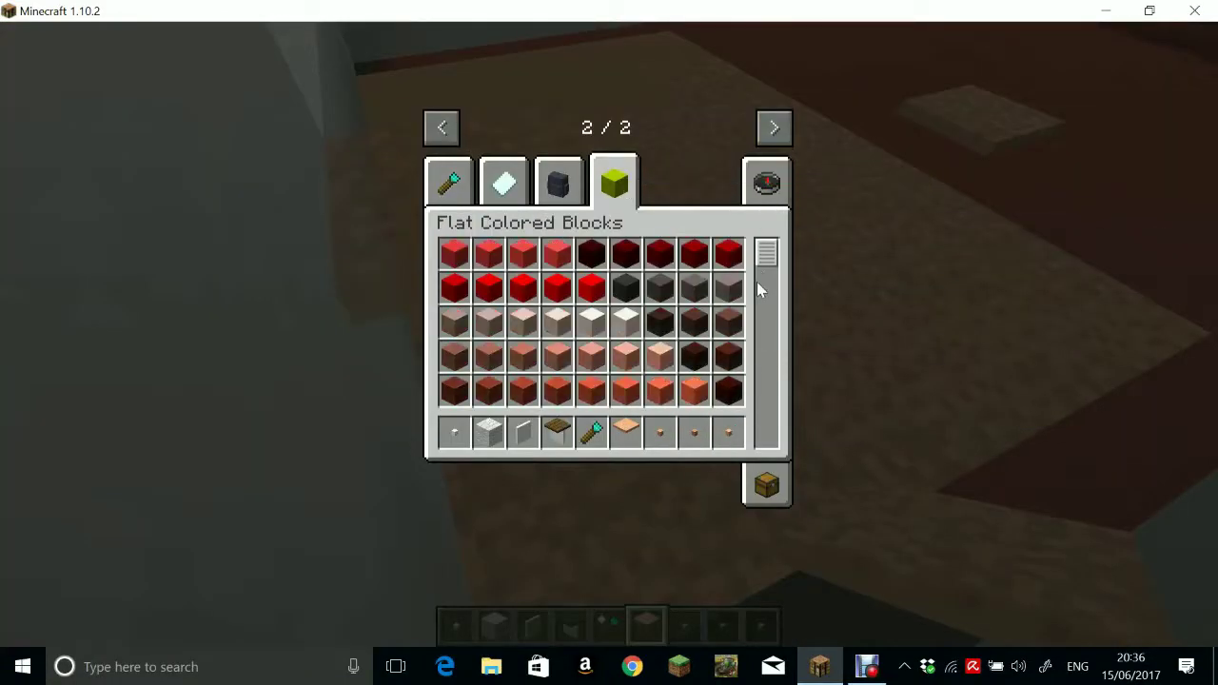
pyautogui.press('e')
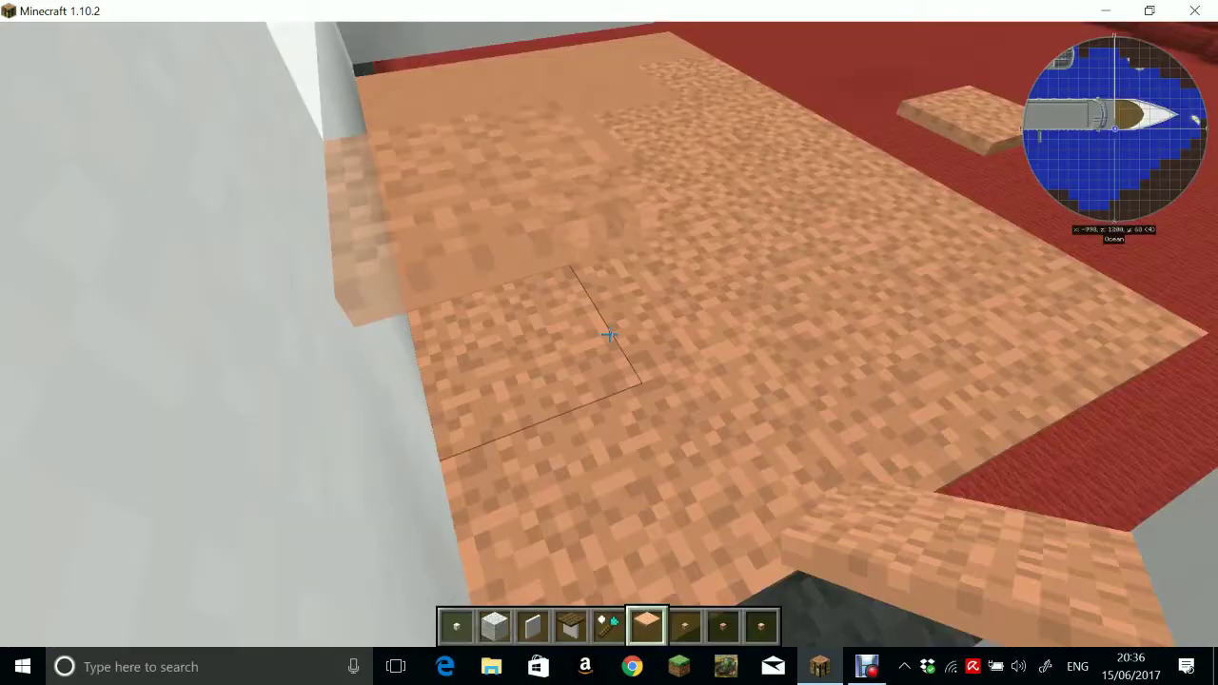
pyautogui.click(610, 342)
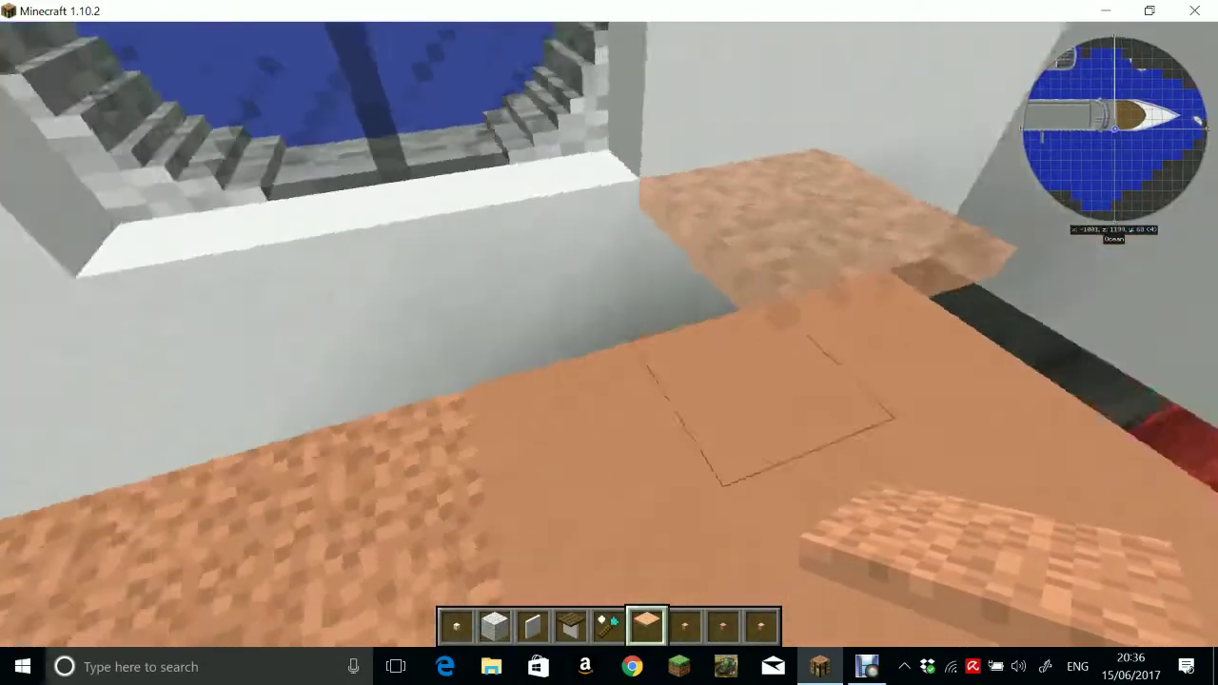
pyautogui.click(610, 335)
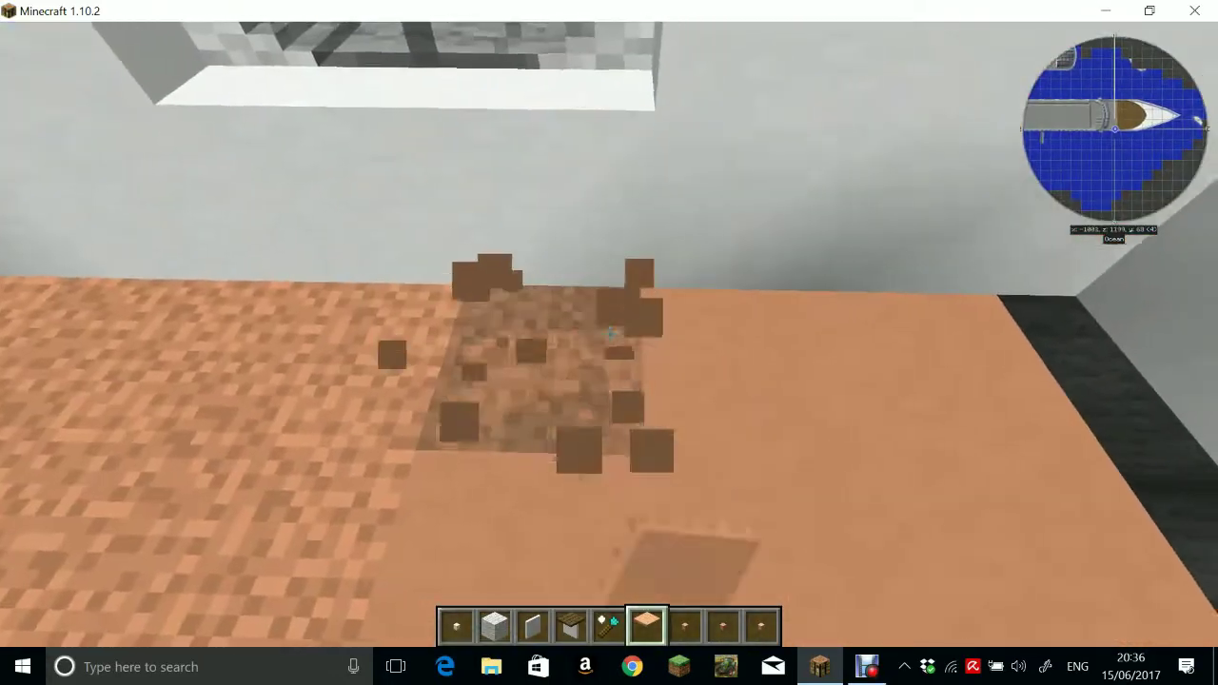
pyautogui.click(610, 335)
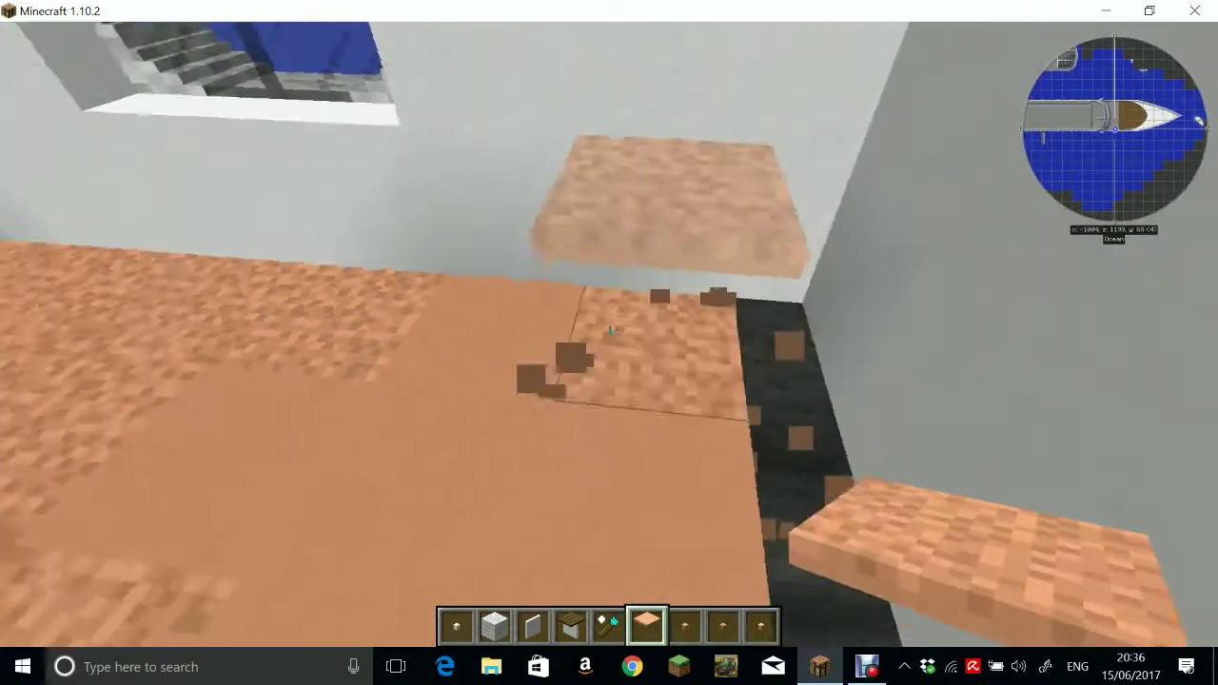
pyautogui.click(610, 335)
pyautogui.click(611, 335)
pyautogui.click(610, 335)
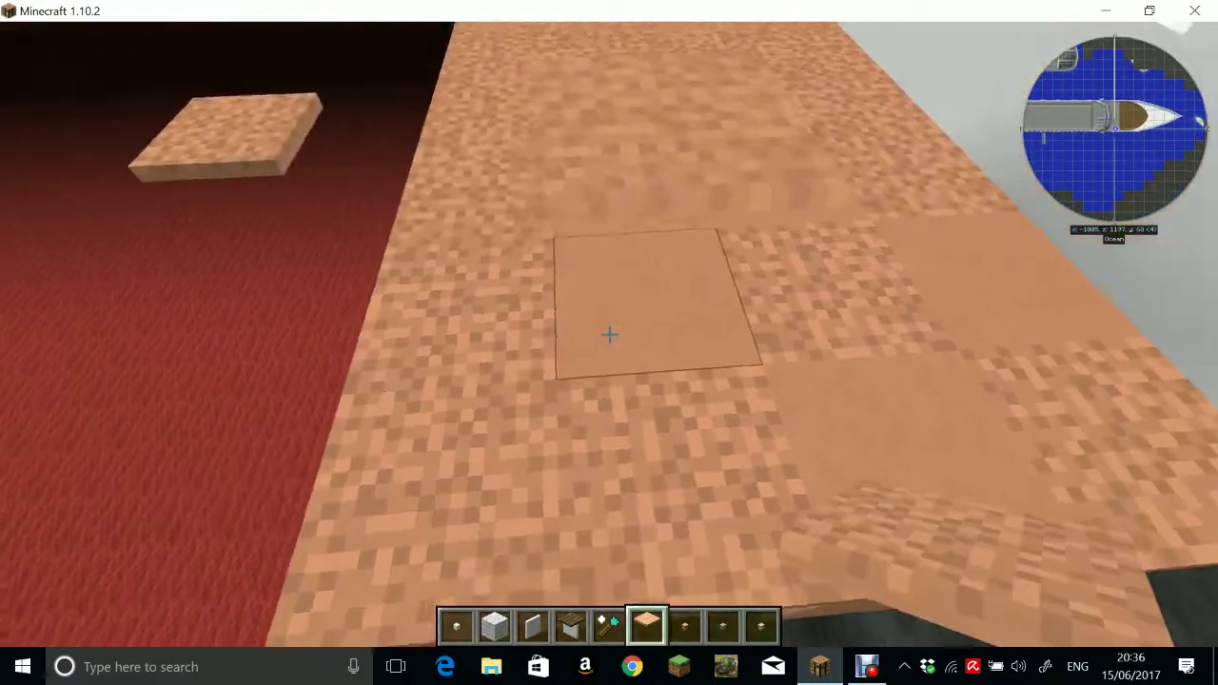
pyautogui.click(611, 335)
# Fill the resulting floor holes with replacement light orange blocks
pyautogui.rightClick(610, 335)
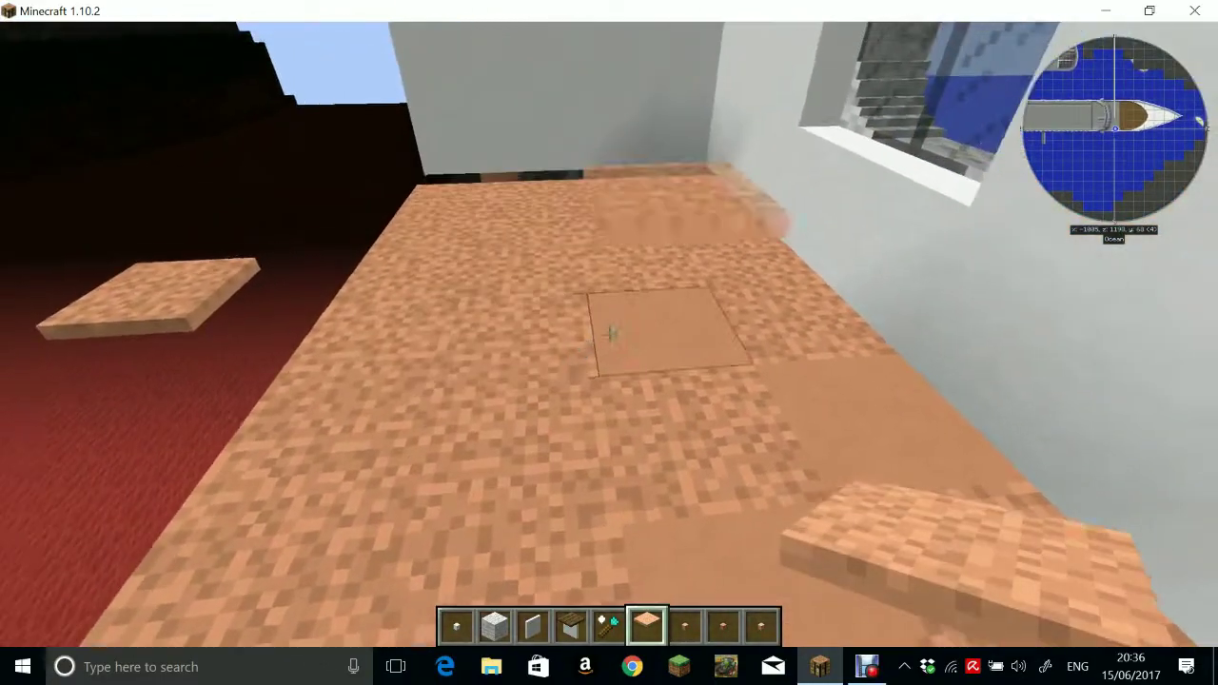
pyautogui.click(610, 335)
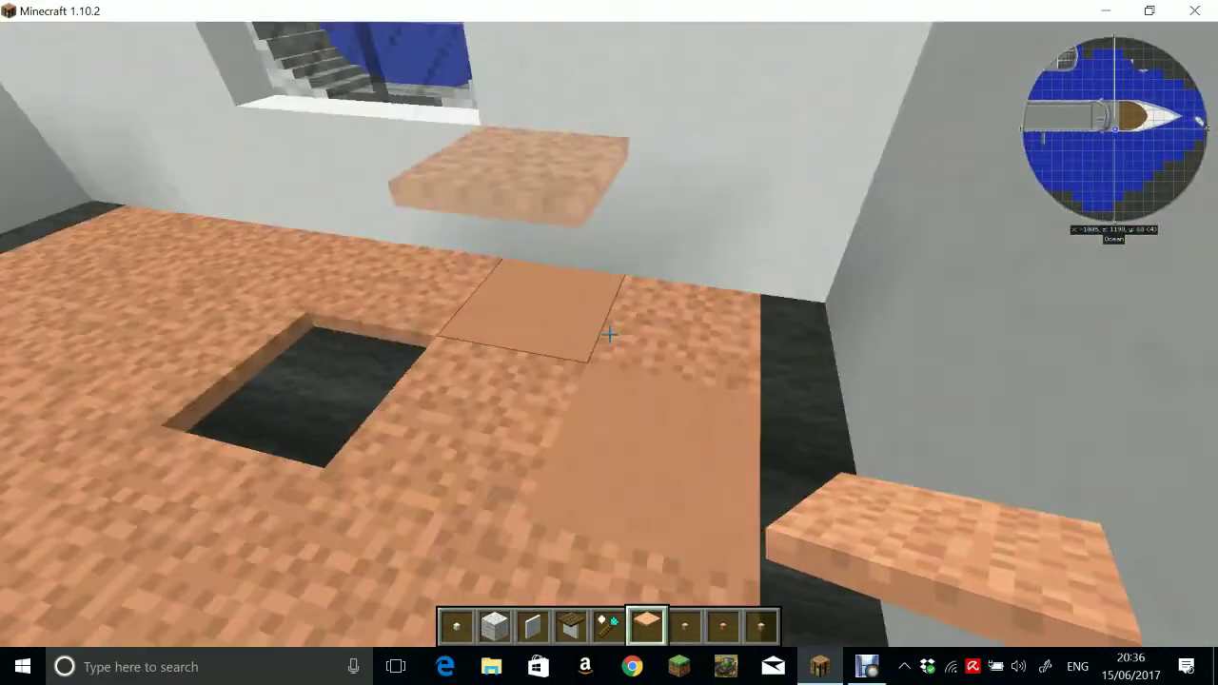
pyautogui.rightClick(610, 335)
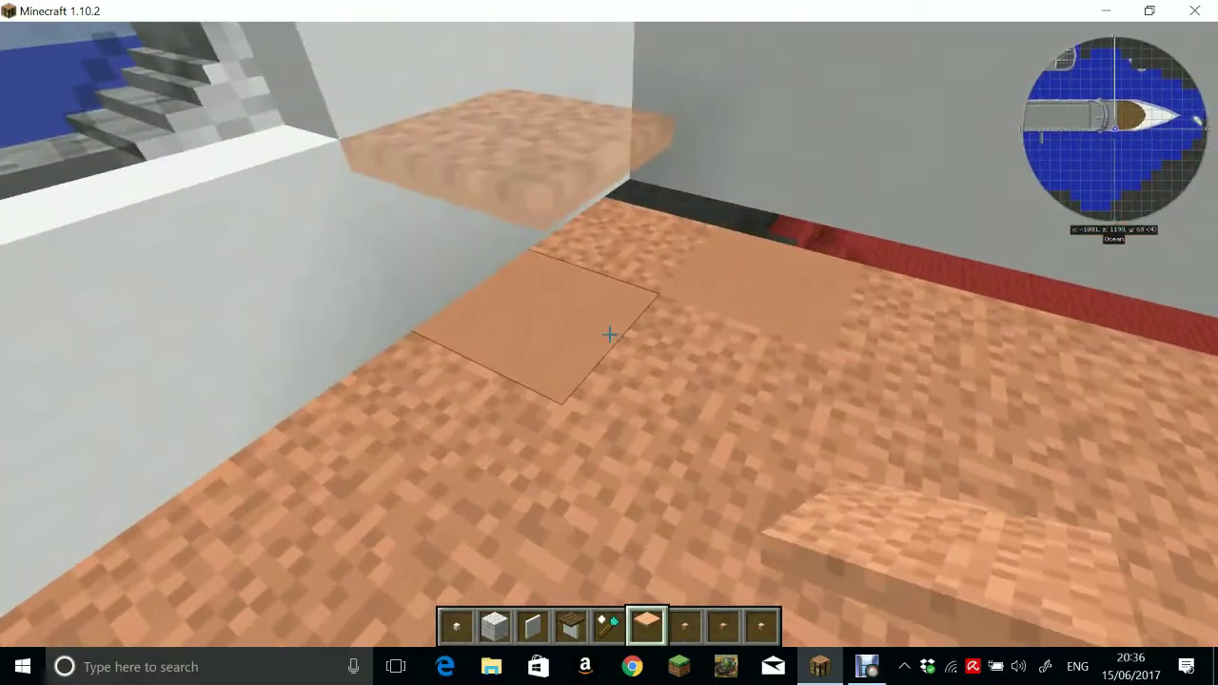
pyautogui.click(610, 335)
pyautogui.rightClick(610, 335)
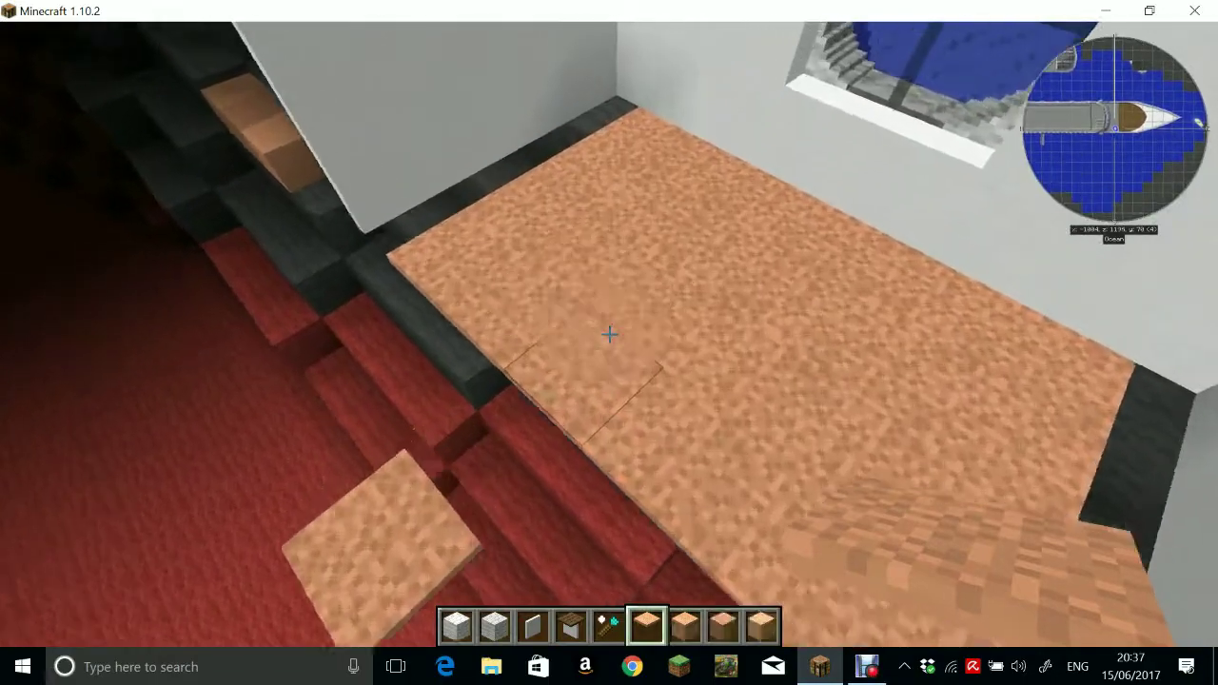
pyautogui.scroll(-3, 609, 334)
pyautogui.scroll(1, 609, 334)
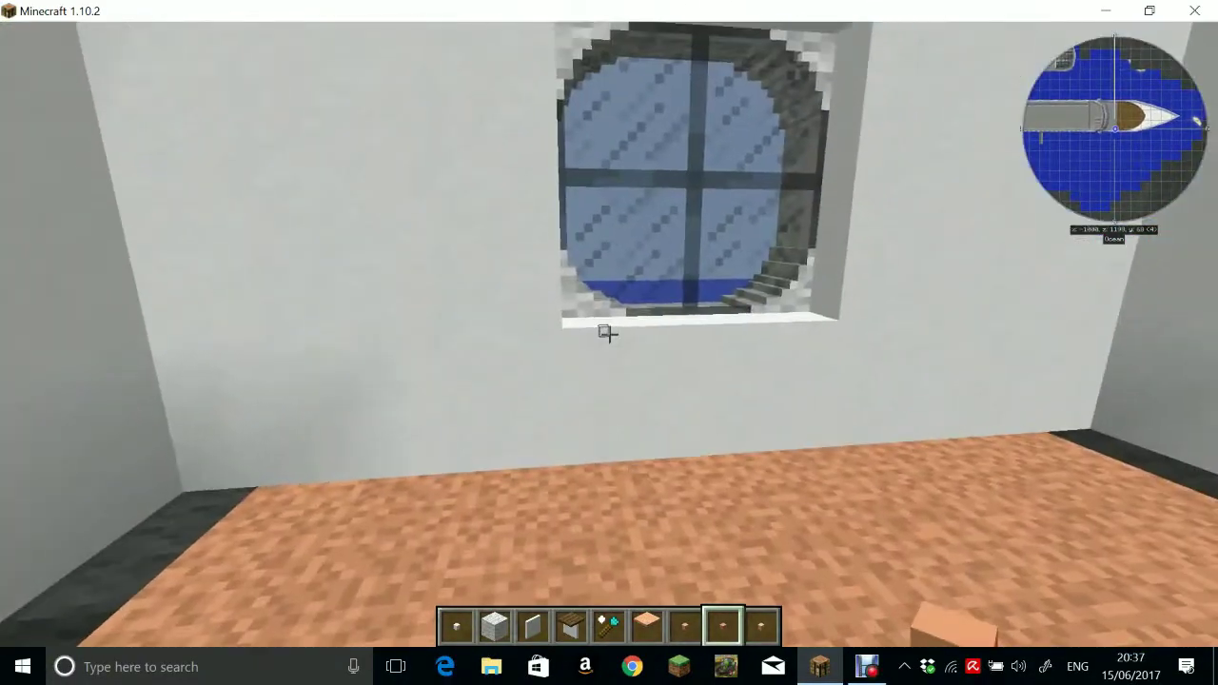
# Lay a trial pink carpet on the red deck, then remove it
pyautogui.press('e')
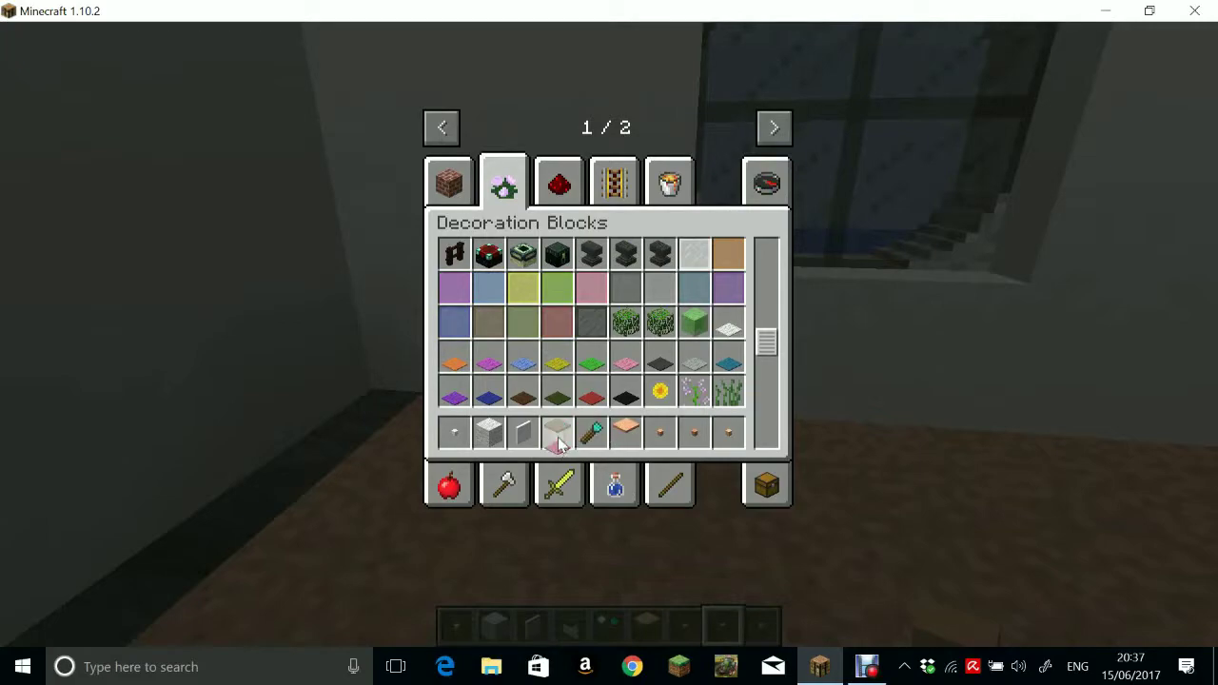
pyautogui.press('e')
pyautogui.scroll(5, 609, 342)
pyautogui.scroll(-1, 610, 342)
pyautogui.rightClick(609, 334)
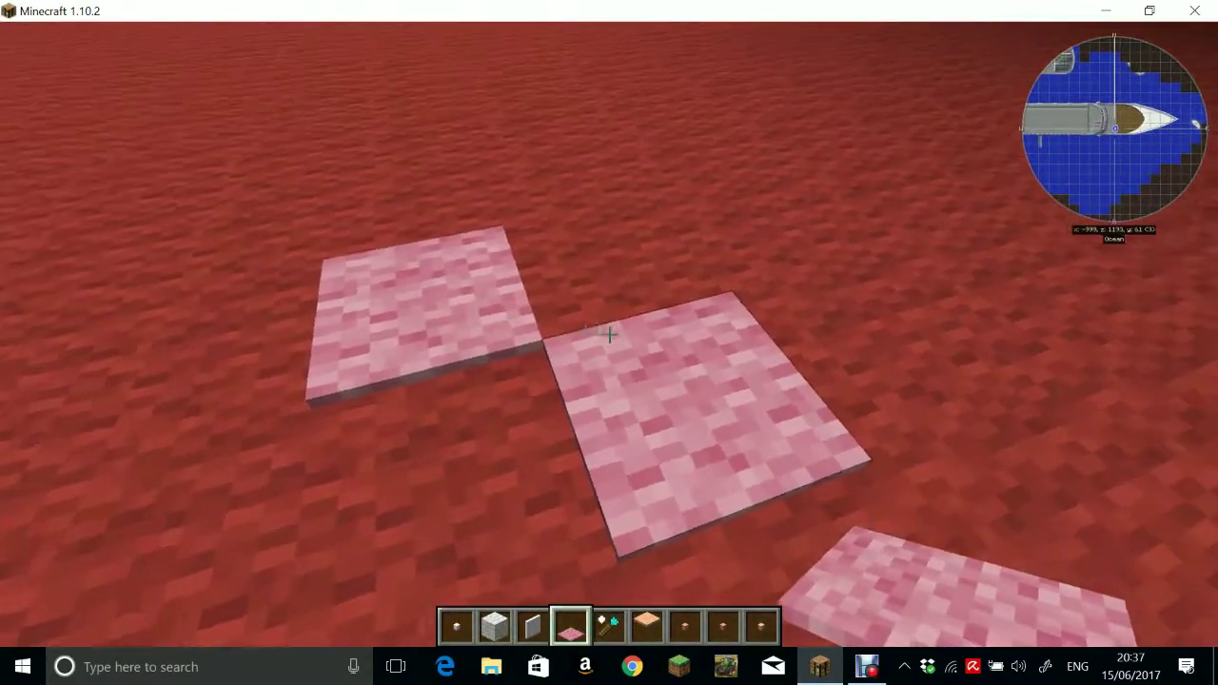
pyautogui.click(609, 334)
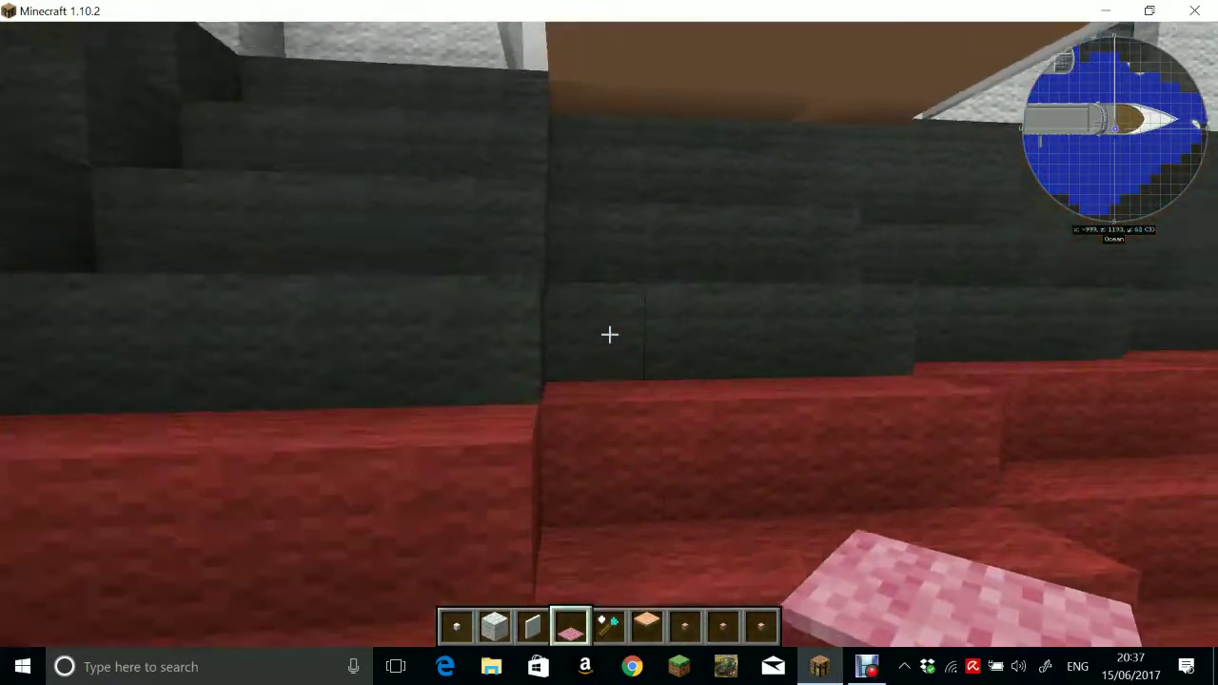
# Take orange carpet, try it on a red stair slab, then remove it
pyautogui.press('e')
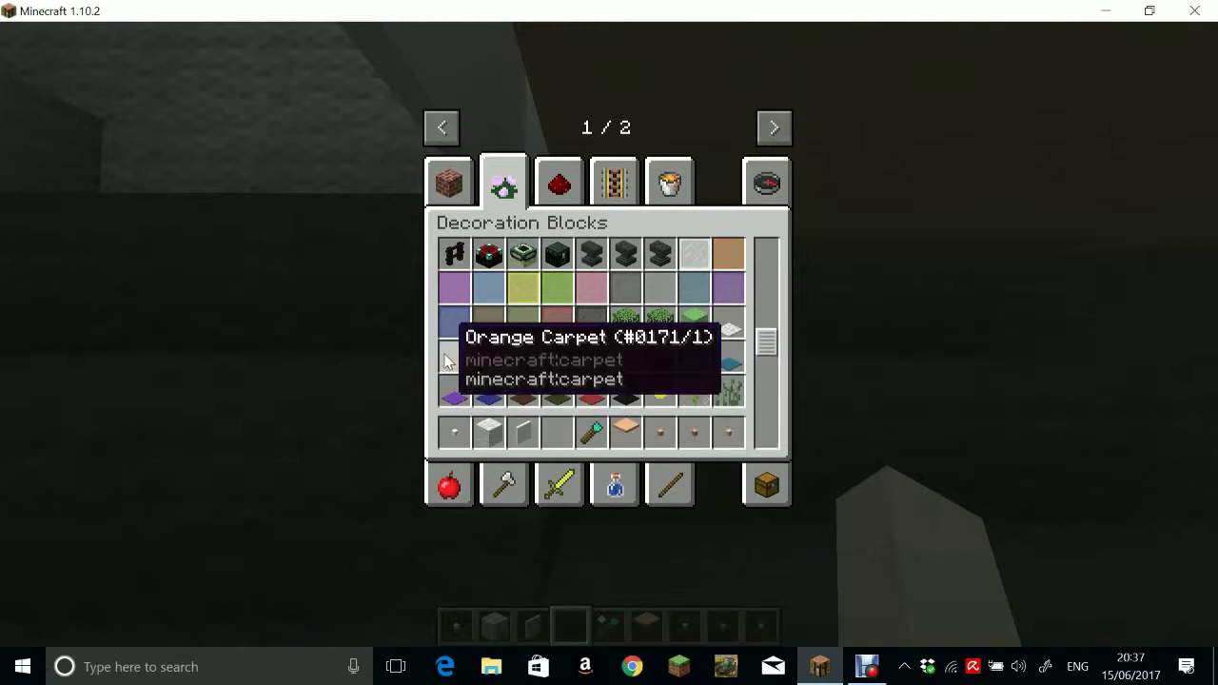
pyautogui.click(557, 433)
pyautogui.press('e')
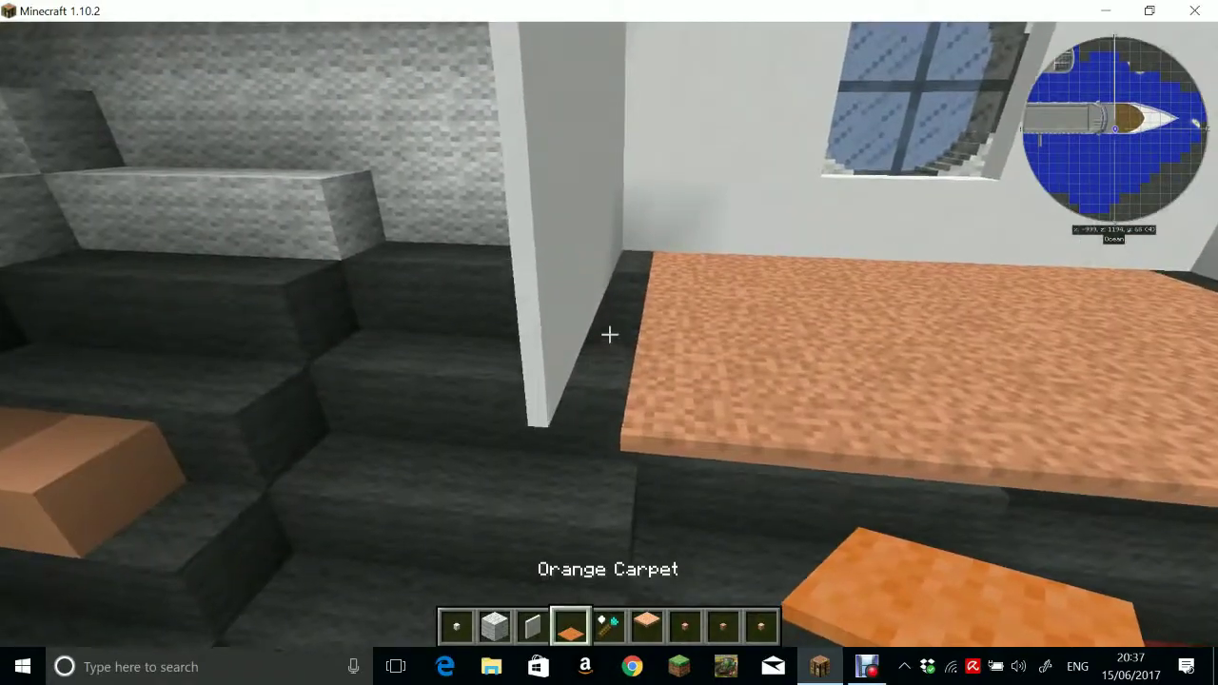
pyautogui.rightClick(610, 334)
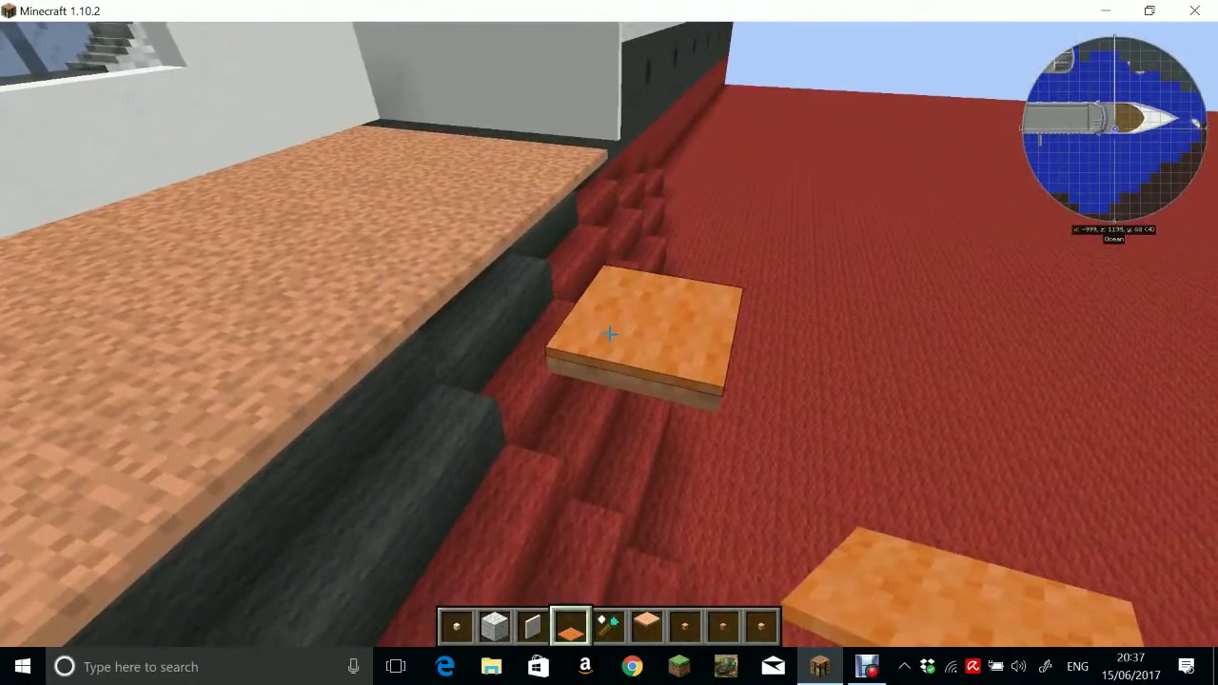
pyautogui.click(609, 334)
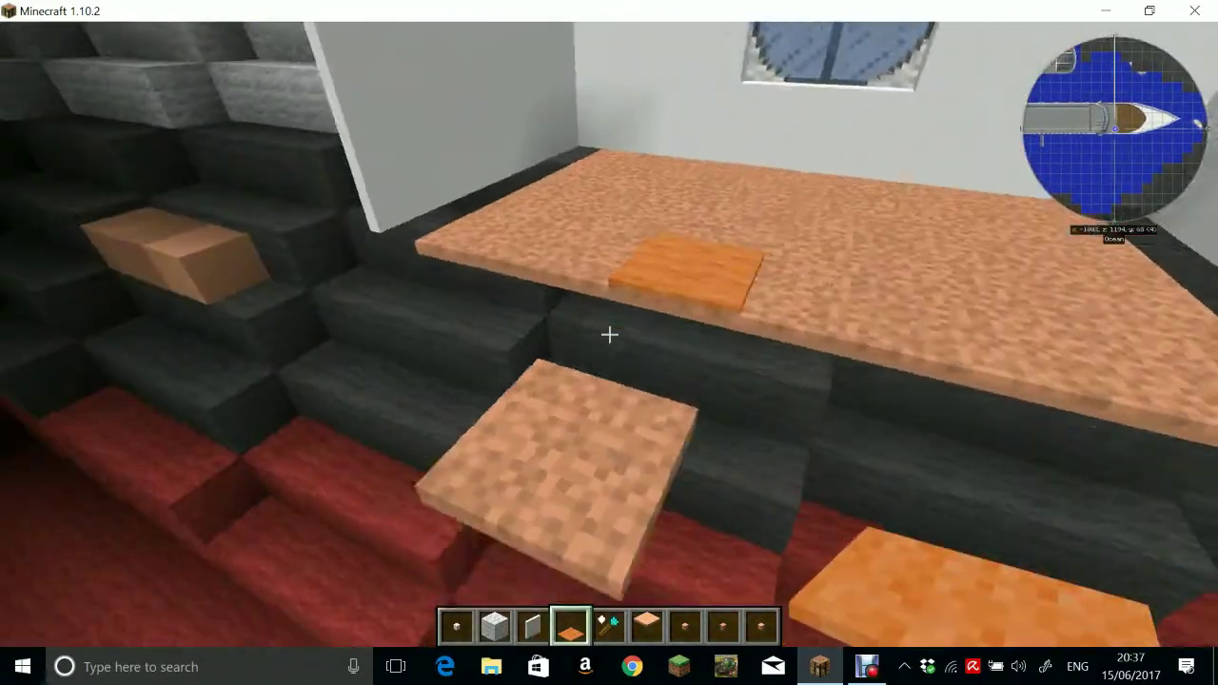
# Break the stray pink slab on the red floor
pyautogui.press('w')
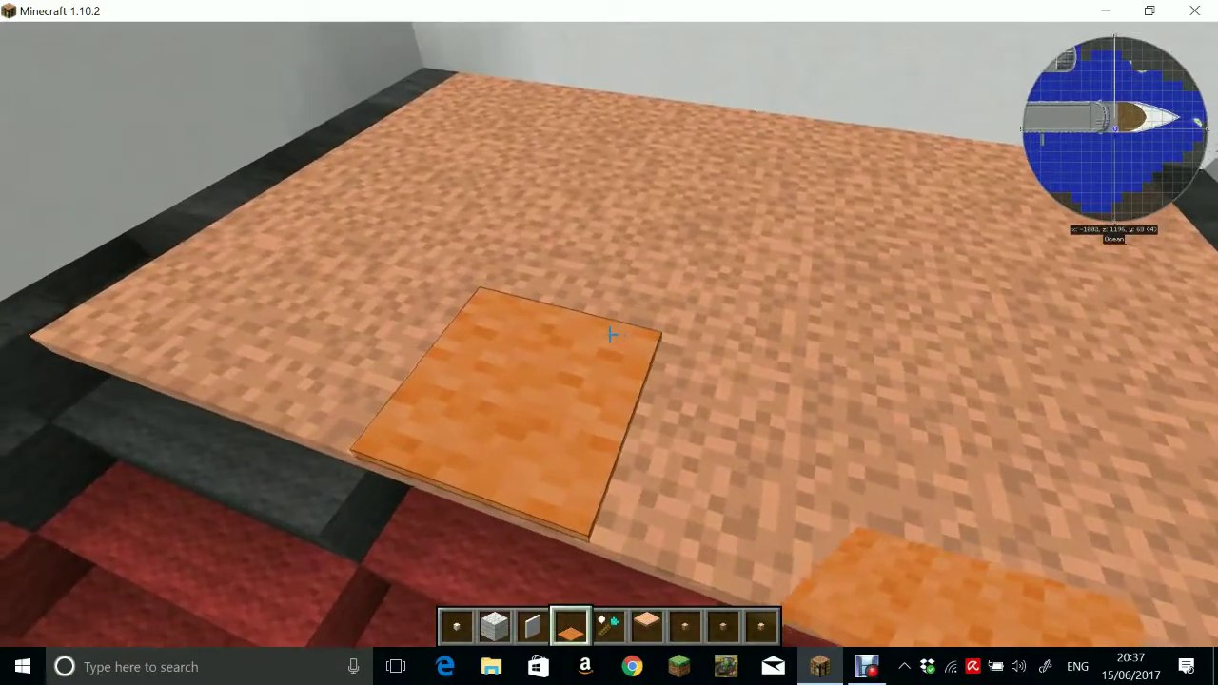
pyautogui.press('w')
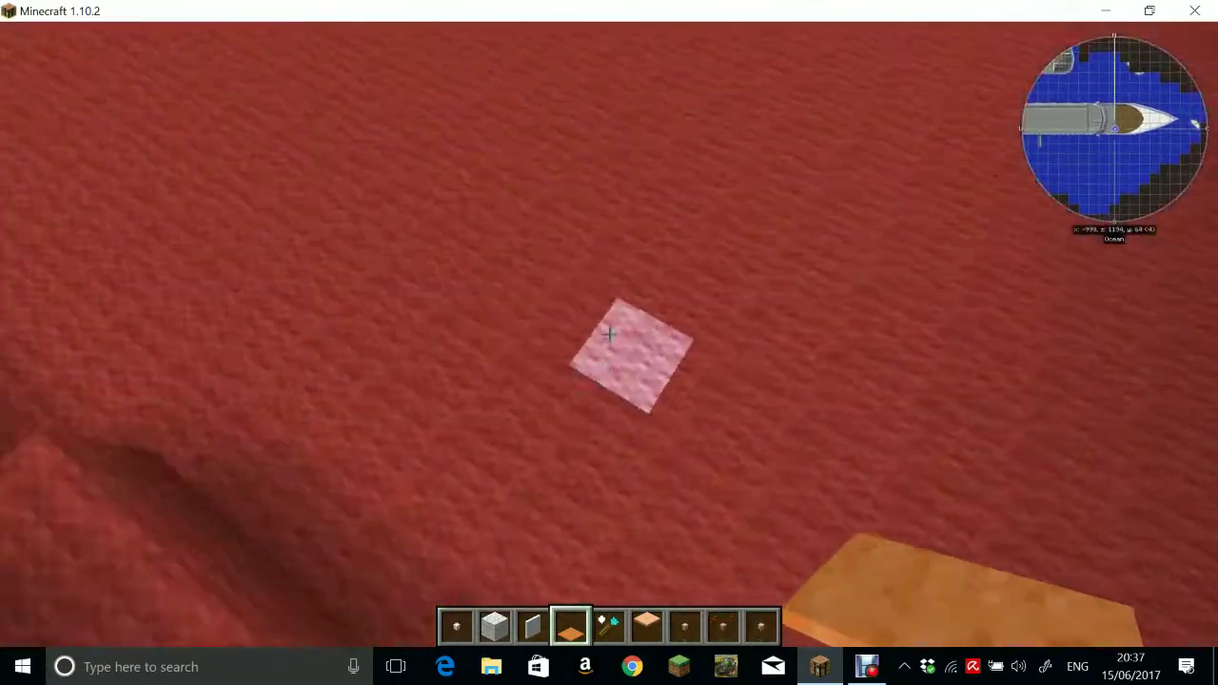
pyautogui.click(609, 335)
pyautogui.press('e')
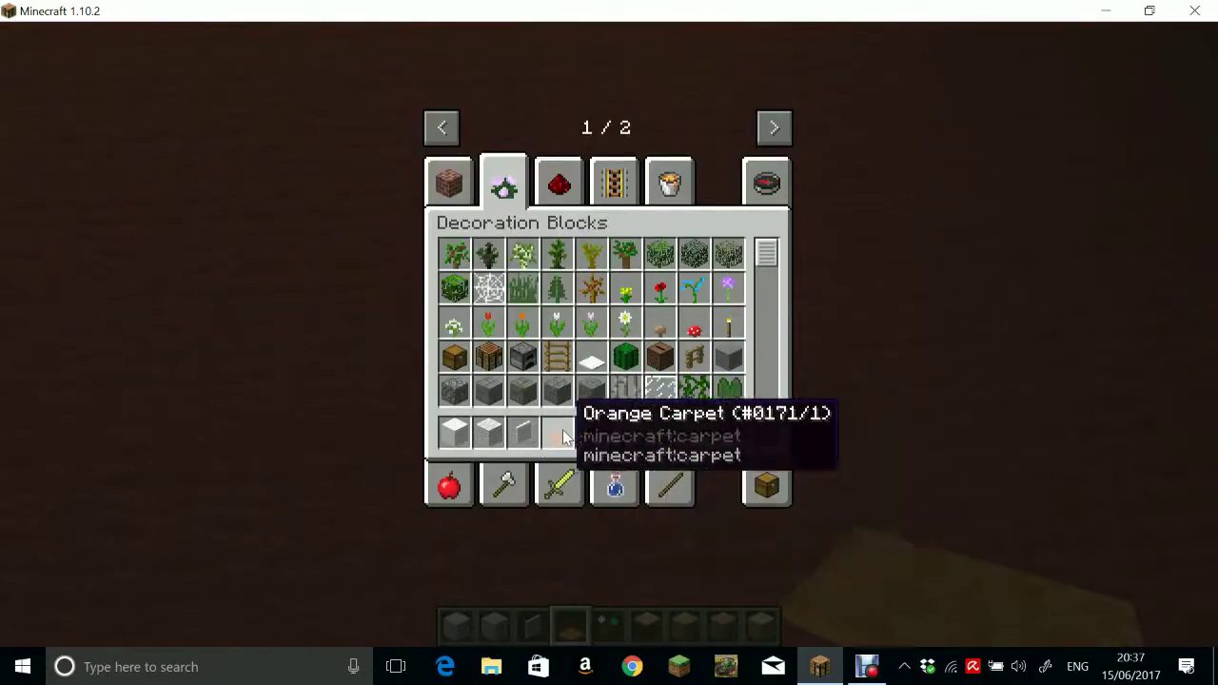
pyautogui.press('e')
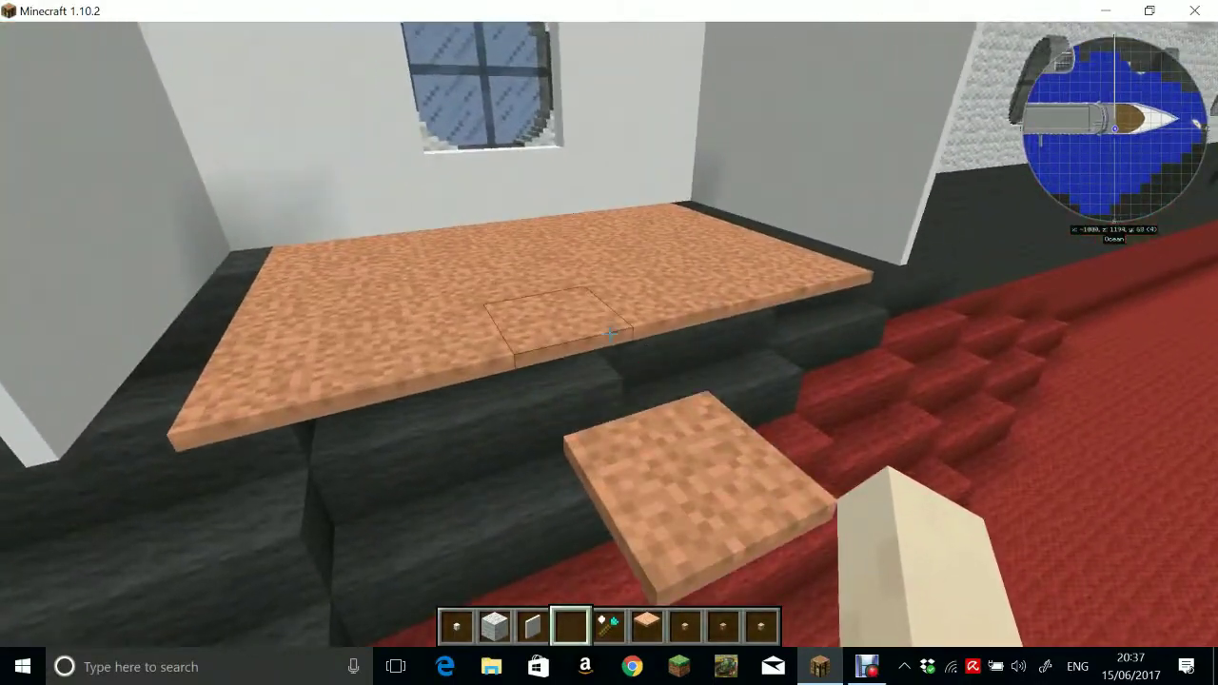
# Place a light orange chiseled slab under the orange platform's edge
pyautogui.press('w')
pyautogui.scroll(-1, 609, 334)
pyautogui.scroll(-1, 610, 334)
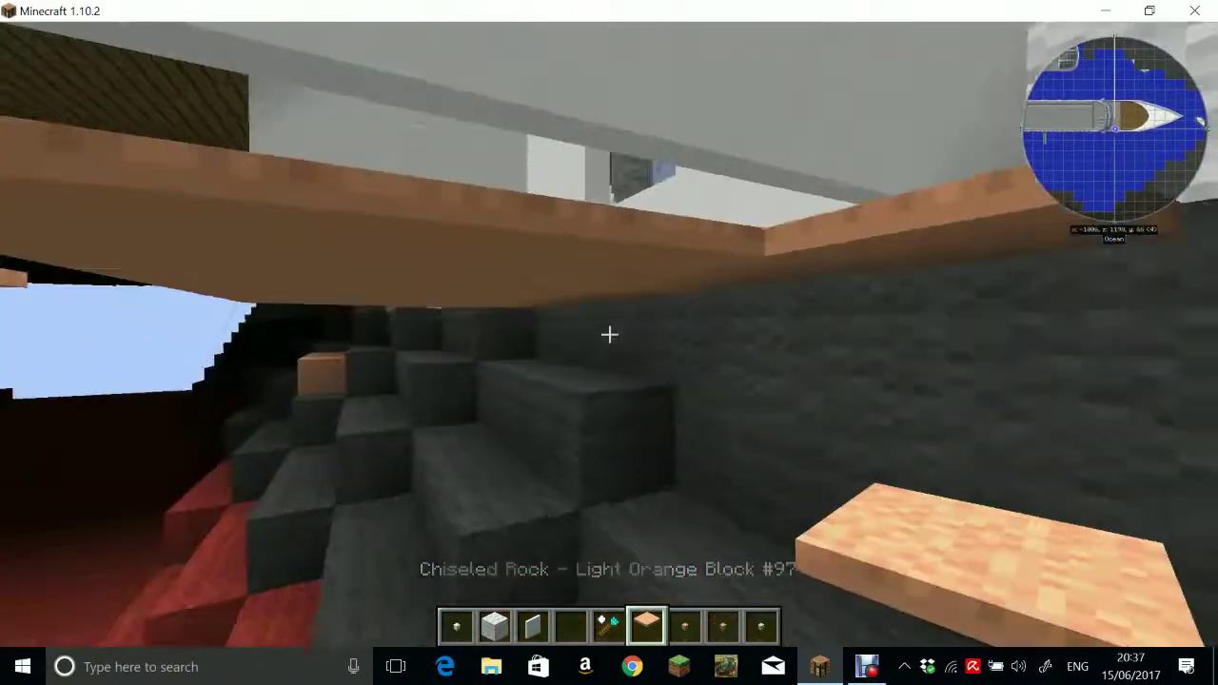
pyautogui.rightClick(609, 334)
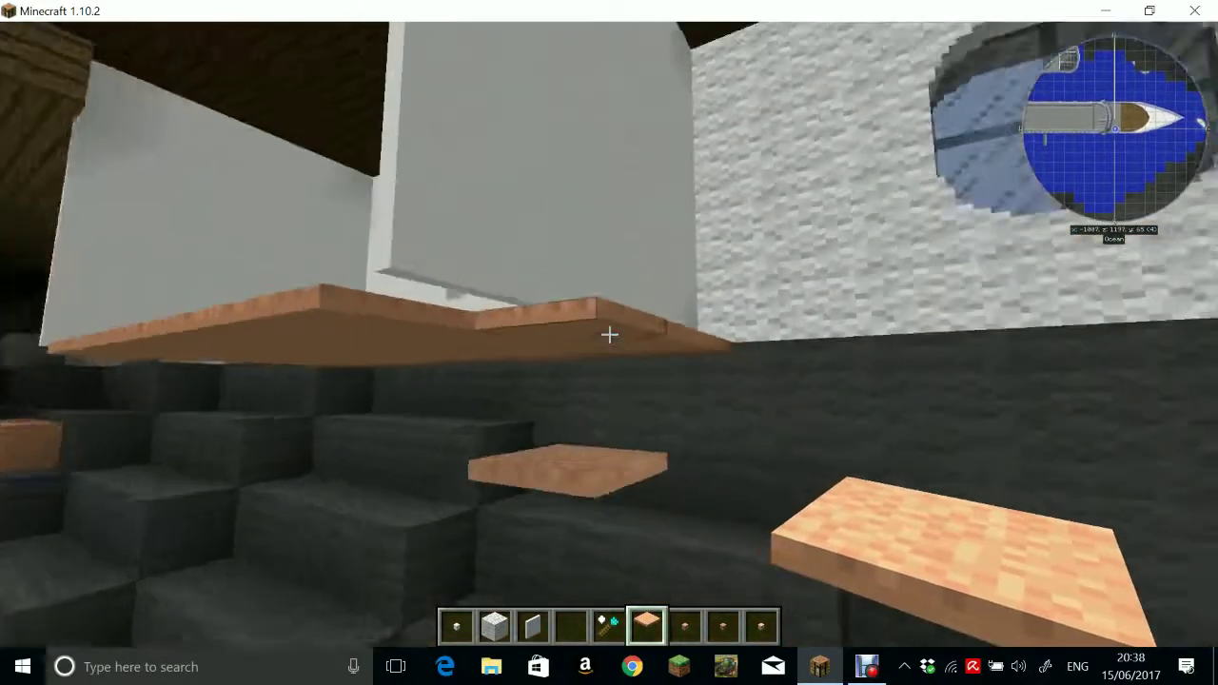
pyautogui.press('w')
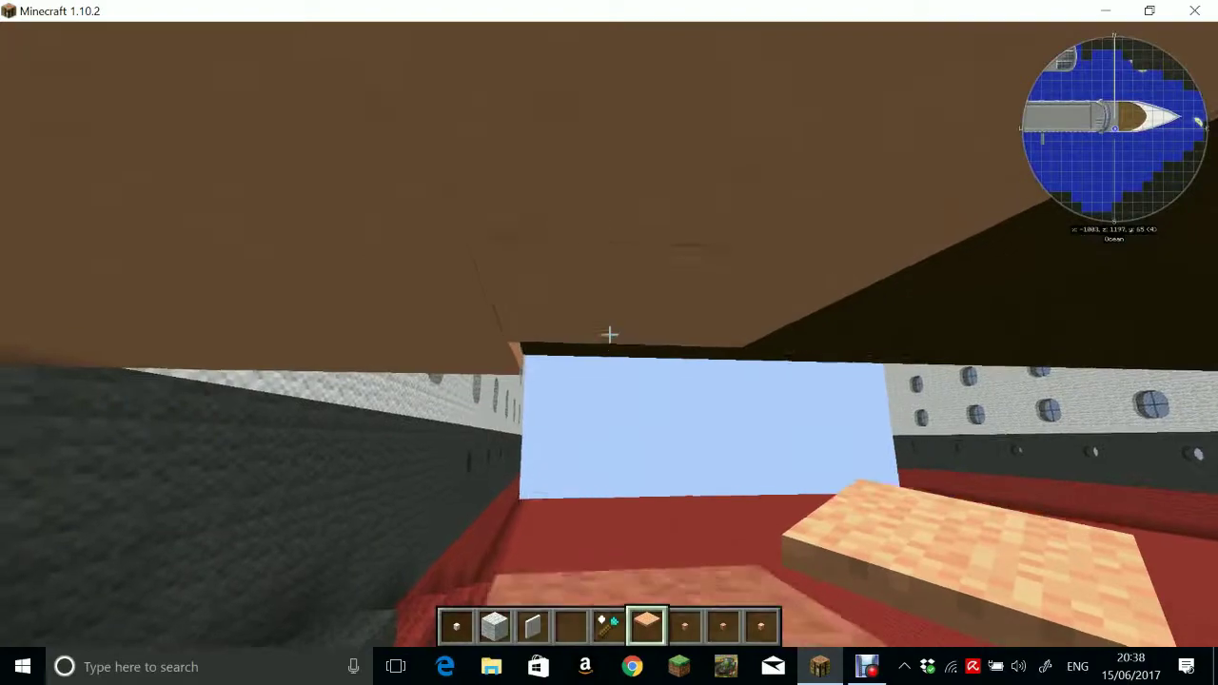
pyautogui.press('space')
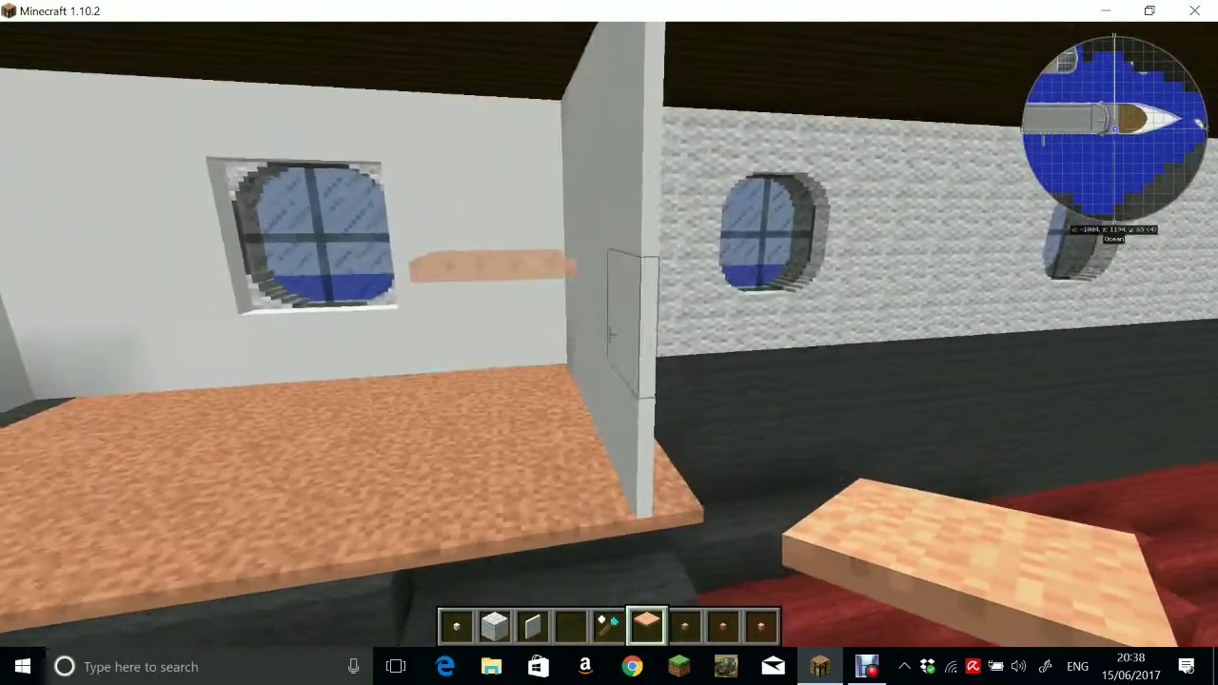
pyautogui.press('w')
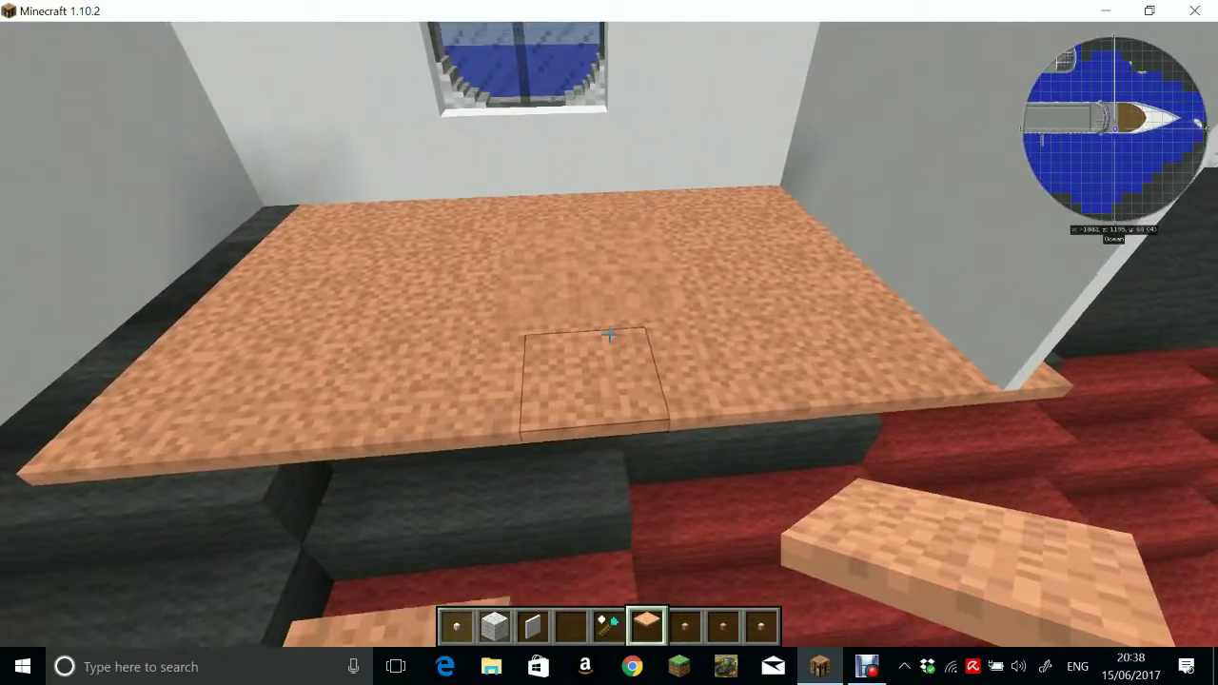
pyautogui.press('w')
pyautogui.press('w')
pyautogui.press('w')
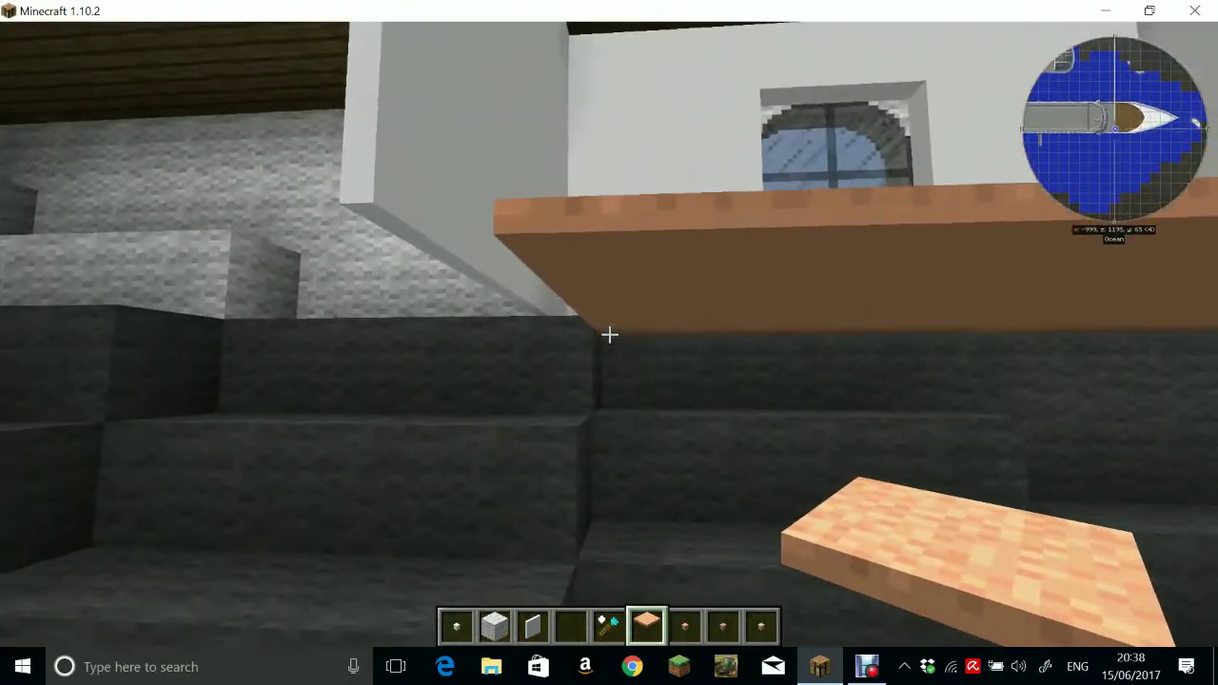
pyautogui.press('w')
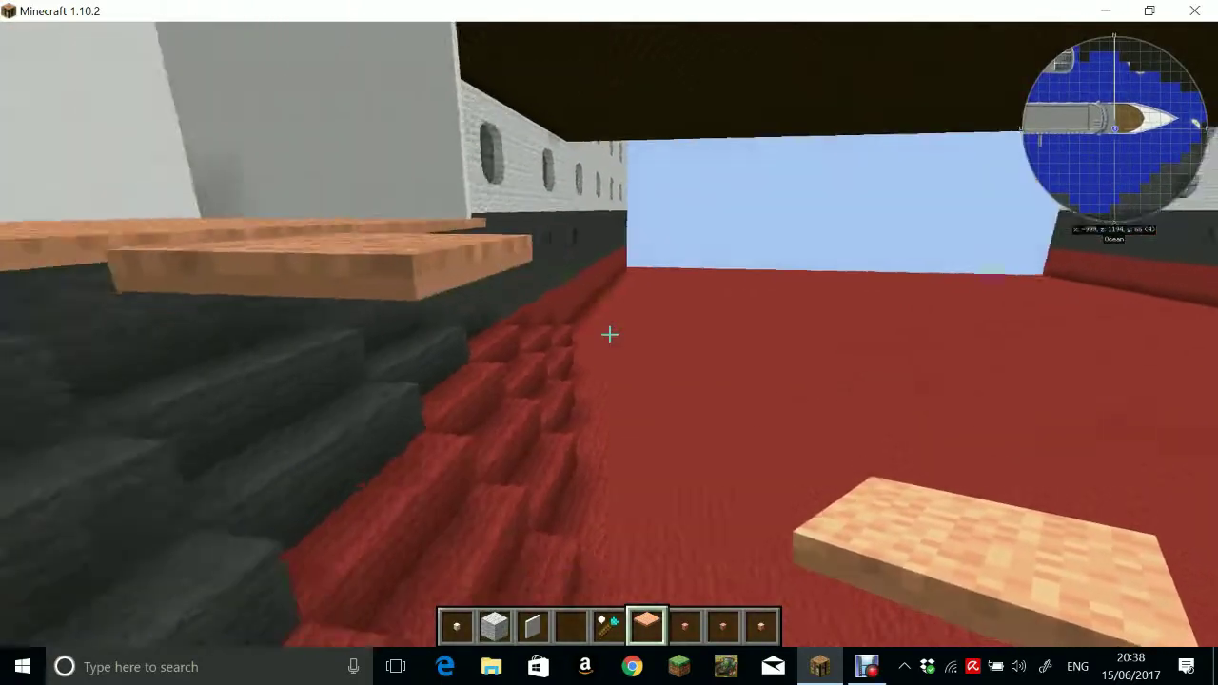
pyautogui.scroll(1, 609, 334)
pyautogui.scroll(-2, 609, 335)
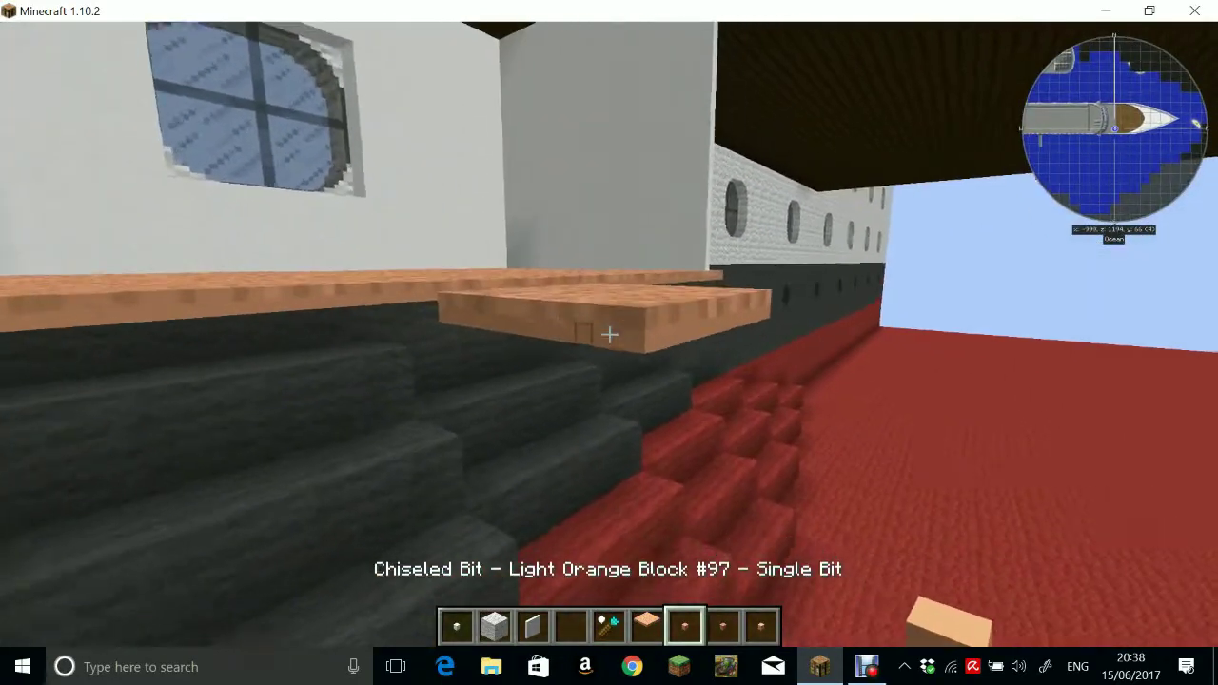
pyautogui.press('e')
pyautogui.press('e')
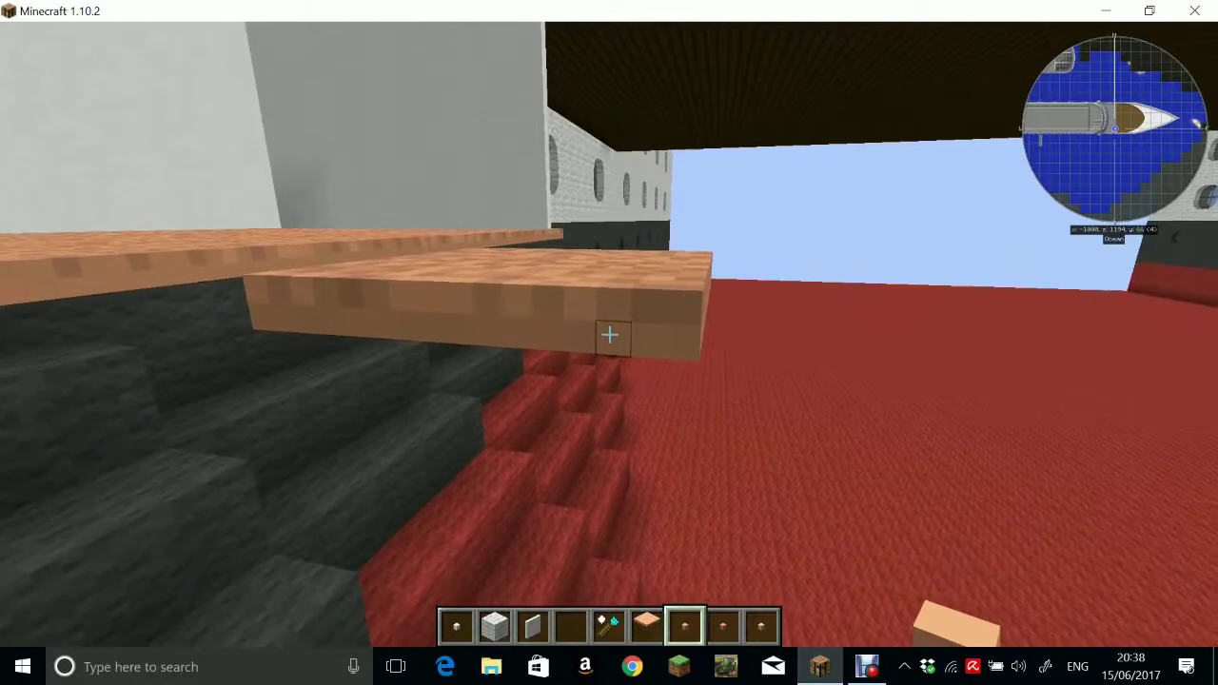
pyautogui.press('space')
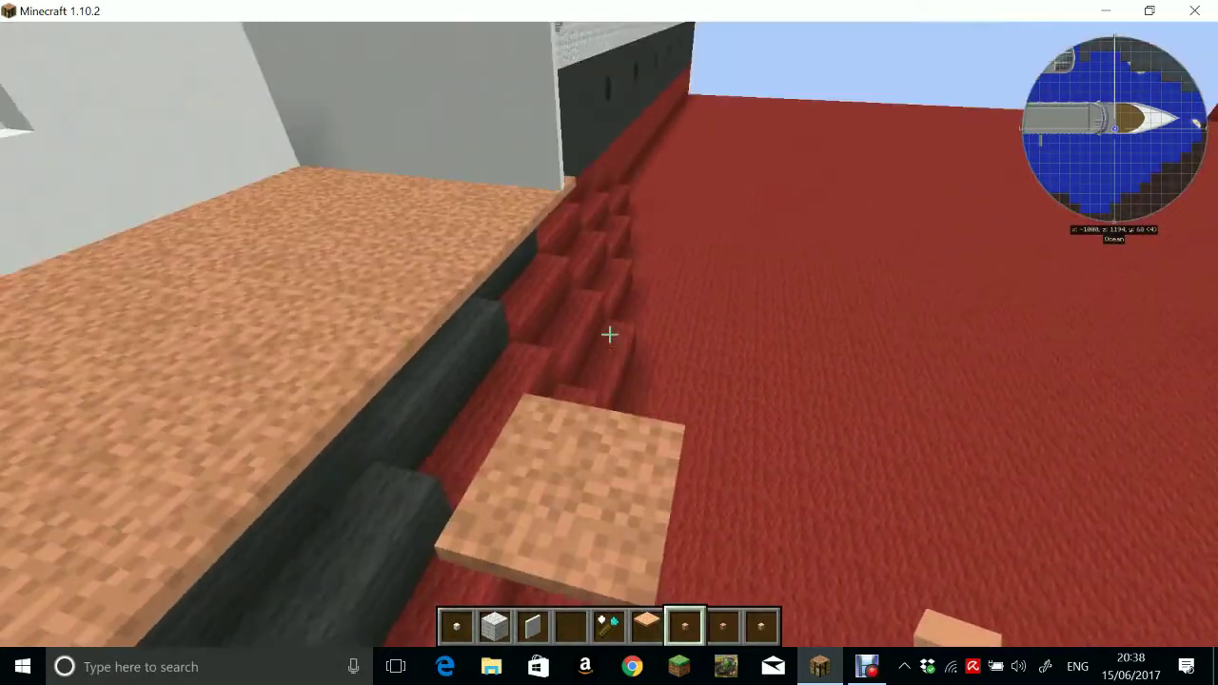
pyautogui.scroll(-1, 609, 334)
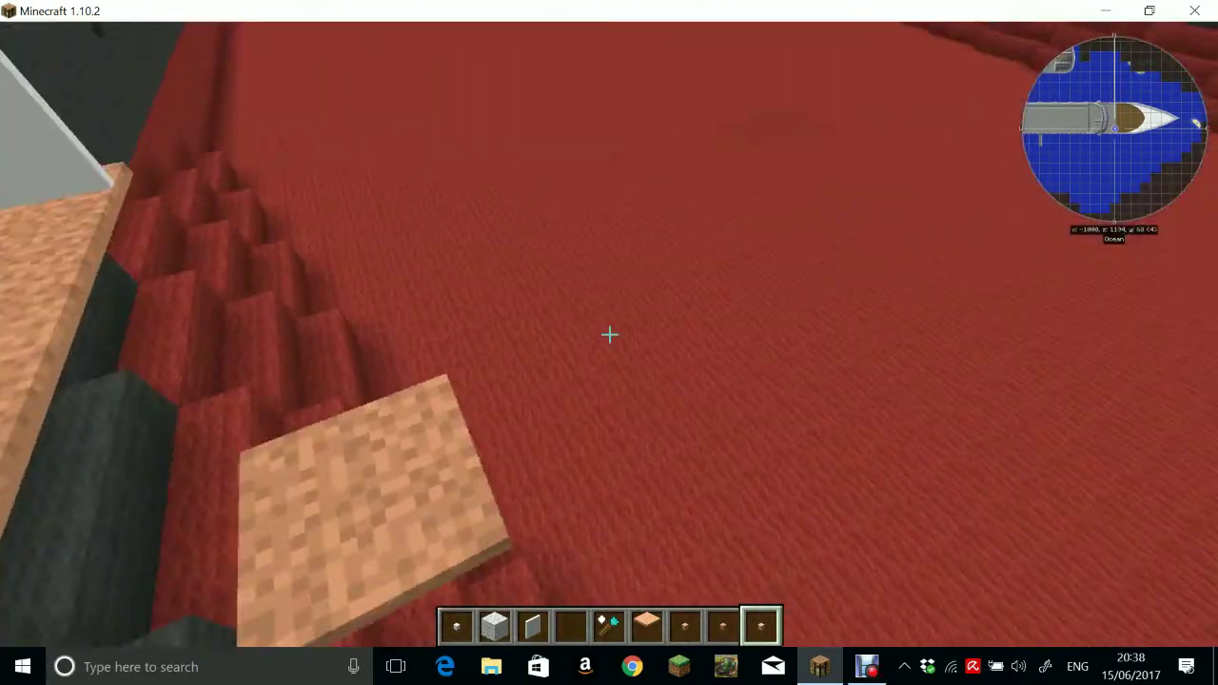
pyautogui.scroll(1, 609, 334)
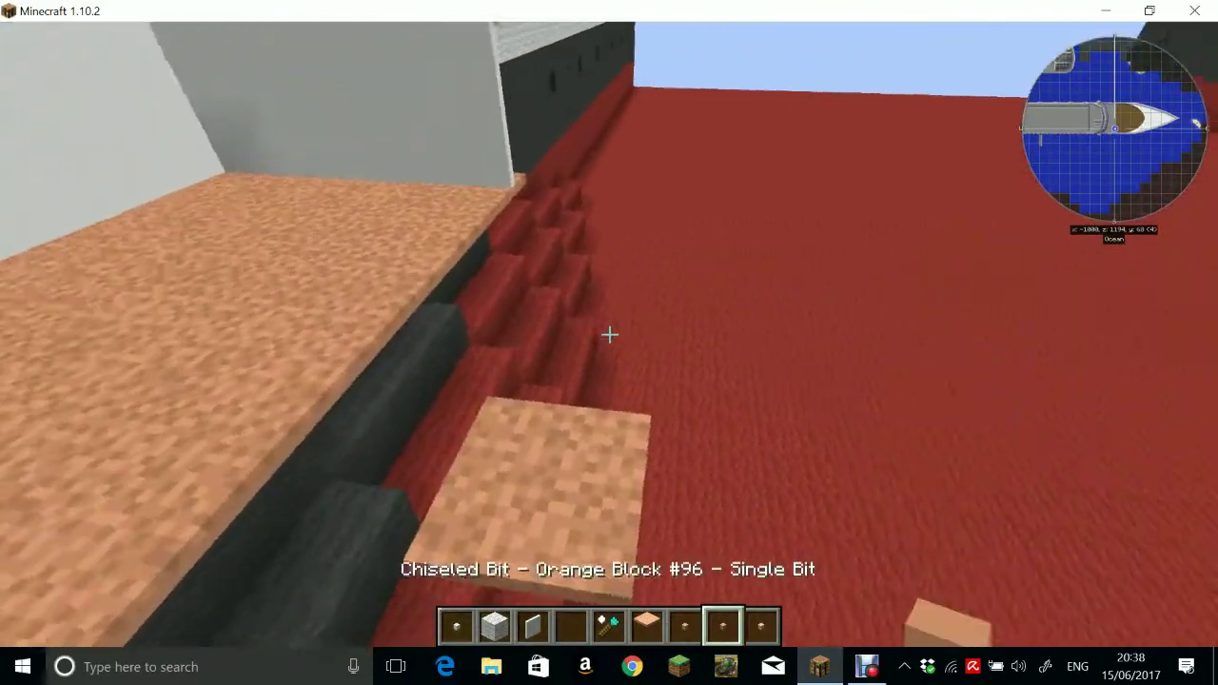
pyautogui.scroll(3, 609, 334)
pyautogui.scroll(-1, 609, 335)
# Place light orange slabs on the dark stairs and against the cabin wall
pyautogui.rightClick(609, 334)
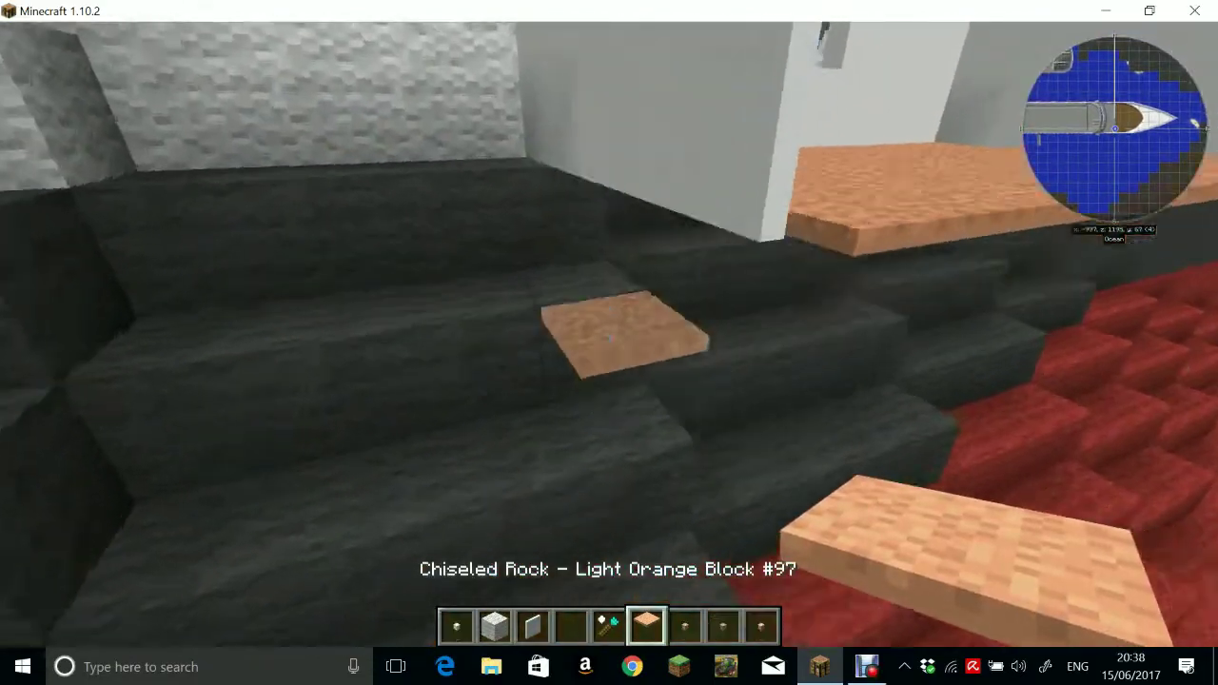
pyautogui.press('w')
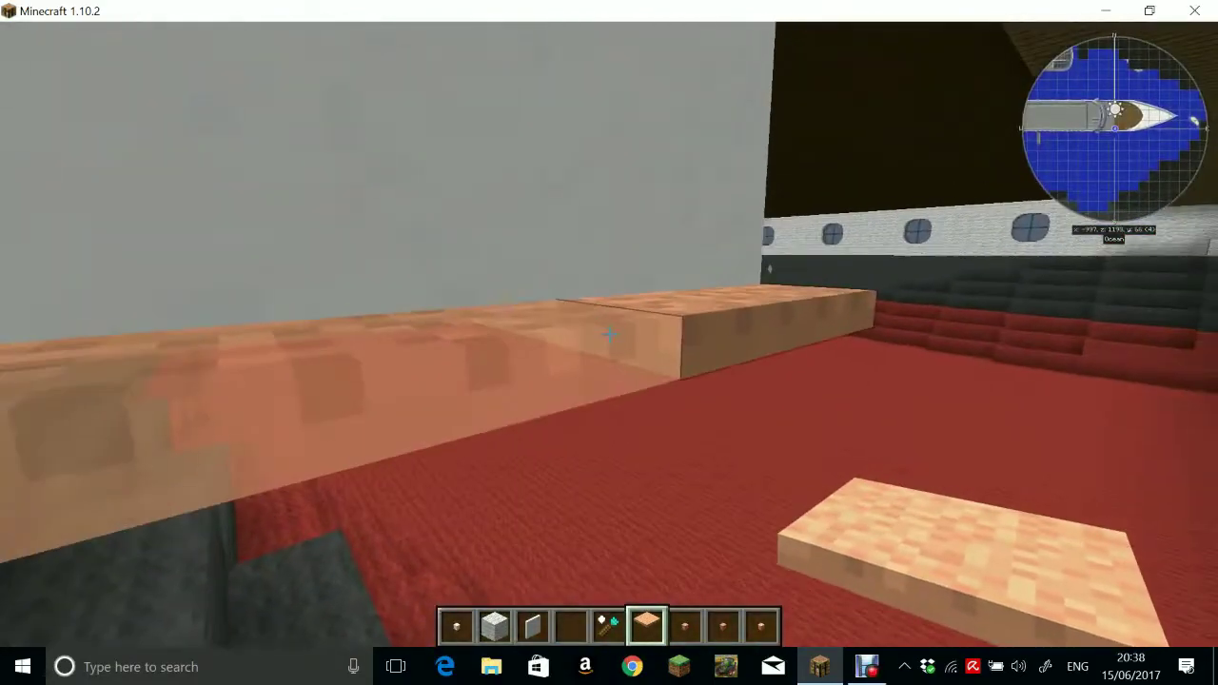
pyautogui.press('shift')
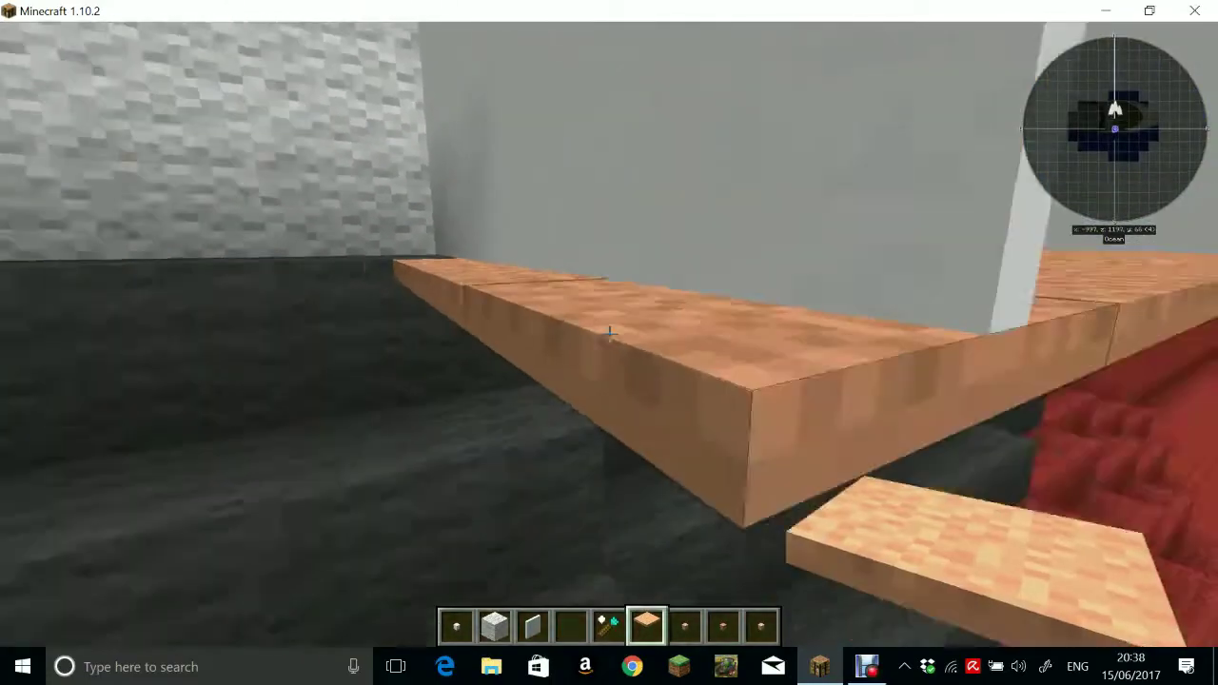
pyautogui.press('a')
pyautogui.rightClick(609, 335)
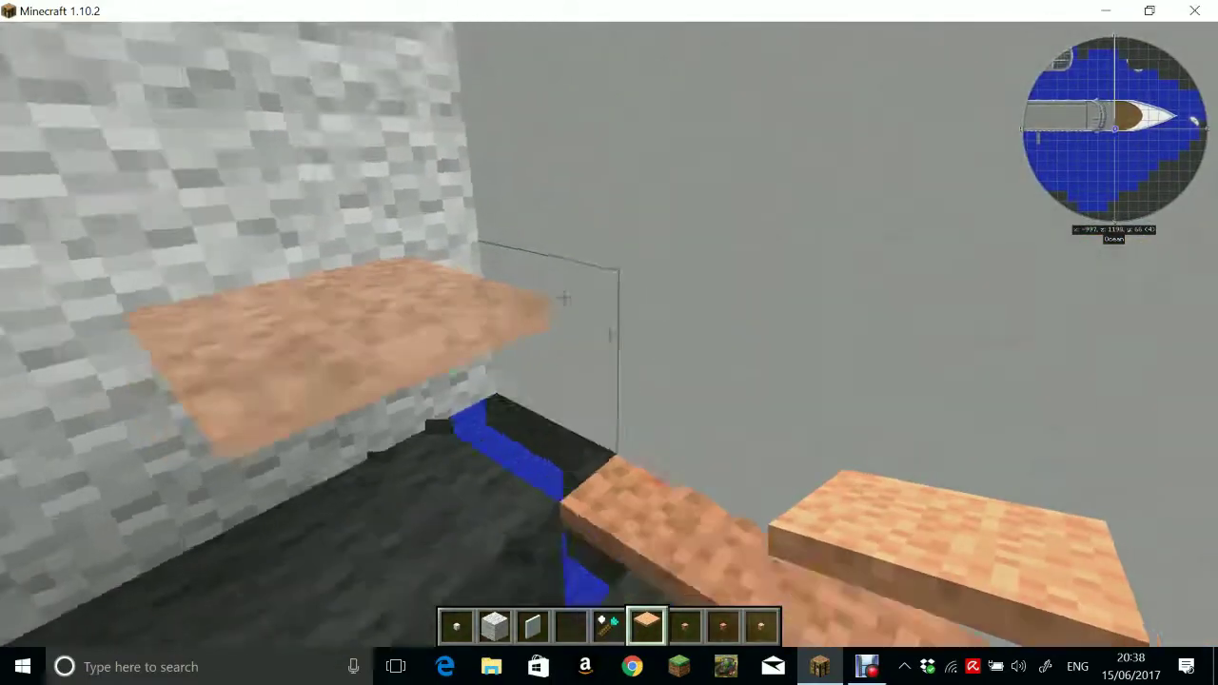
pyautogui.press('space')
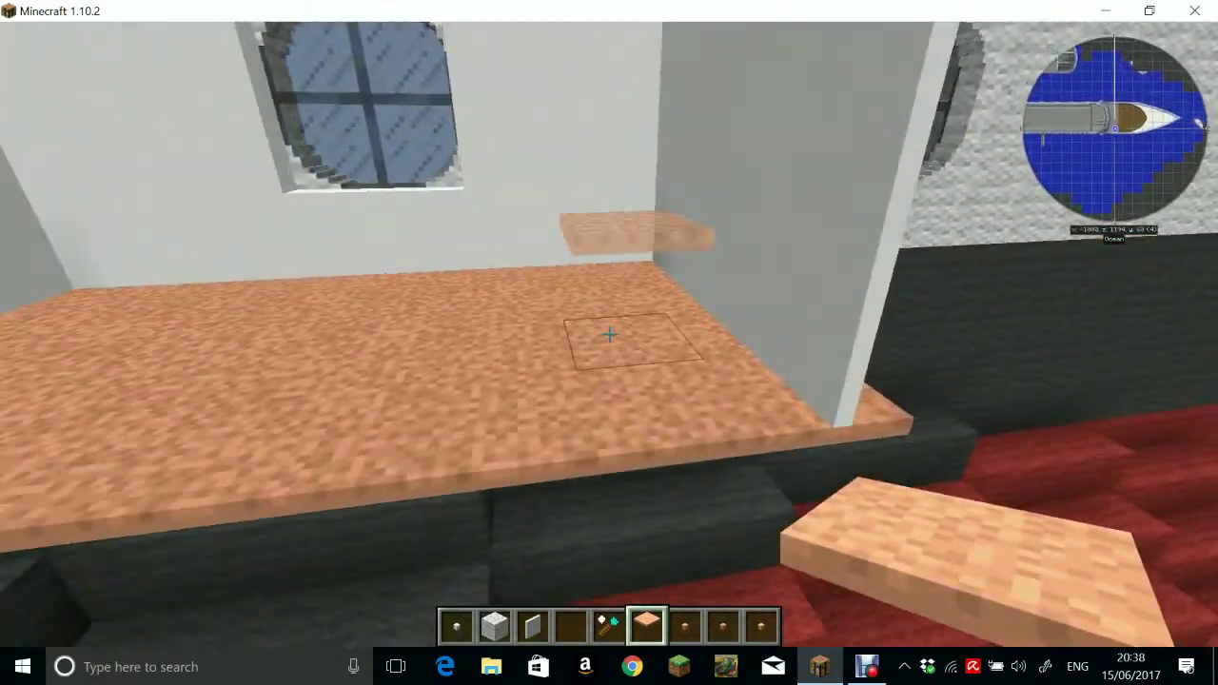
# Break an opening through the white hull wall and view it from outside
pyautogui.press('space')
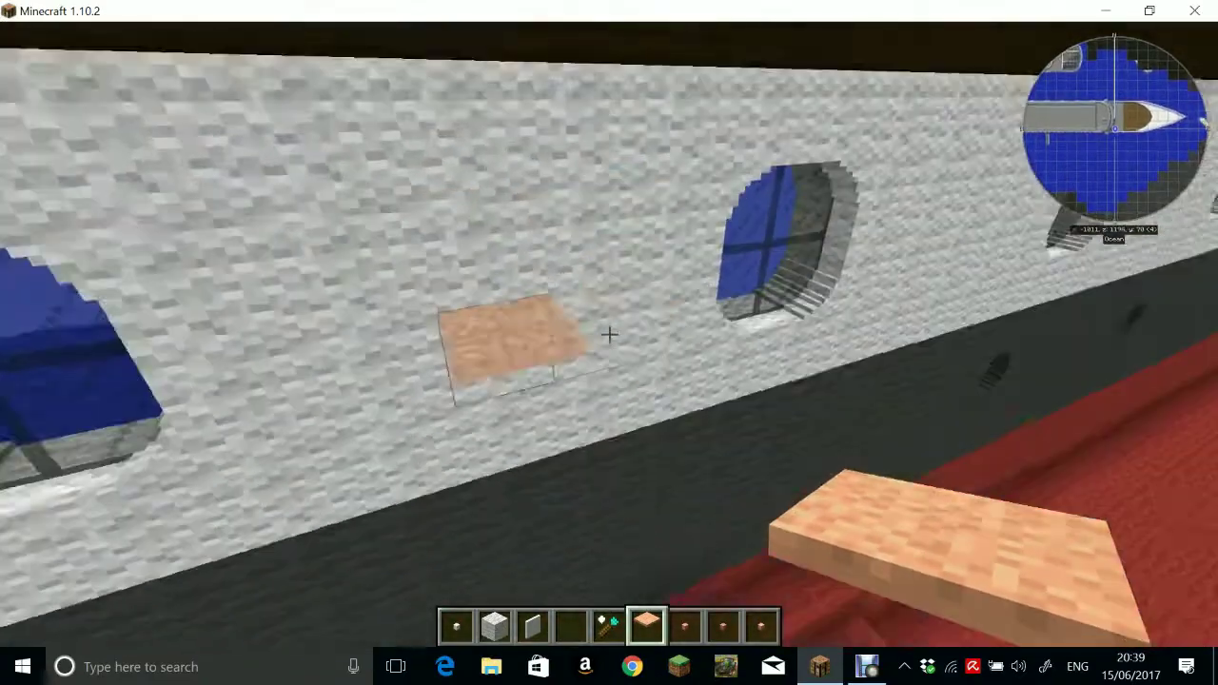
pyautogui.click(609, 334)
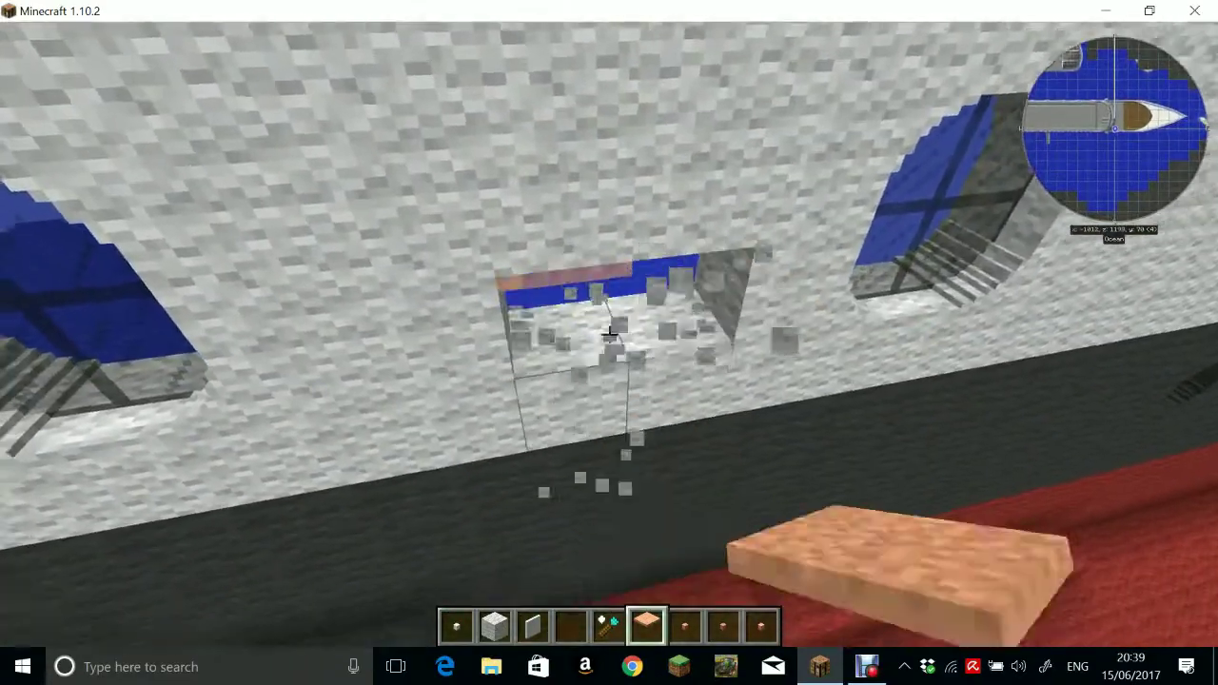
pyautogui.scroll(1, 609, 343)
pyautogui.scroll(3, 609, 343)
pyautogui.scroll(1, 609, 343)
pyautogui.press('s')
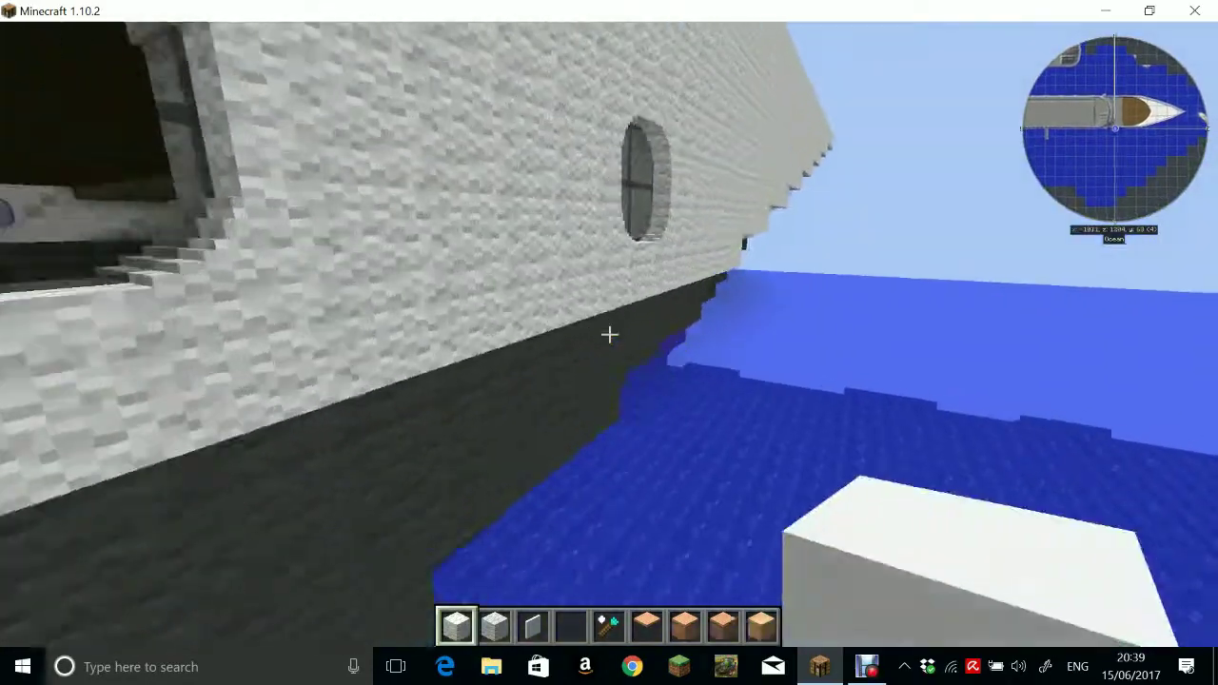
pyautogui.press('w')
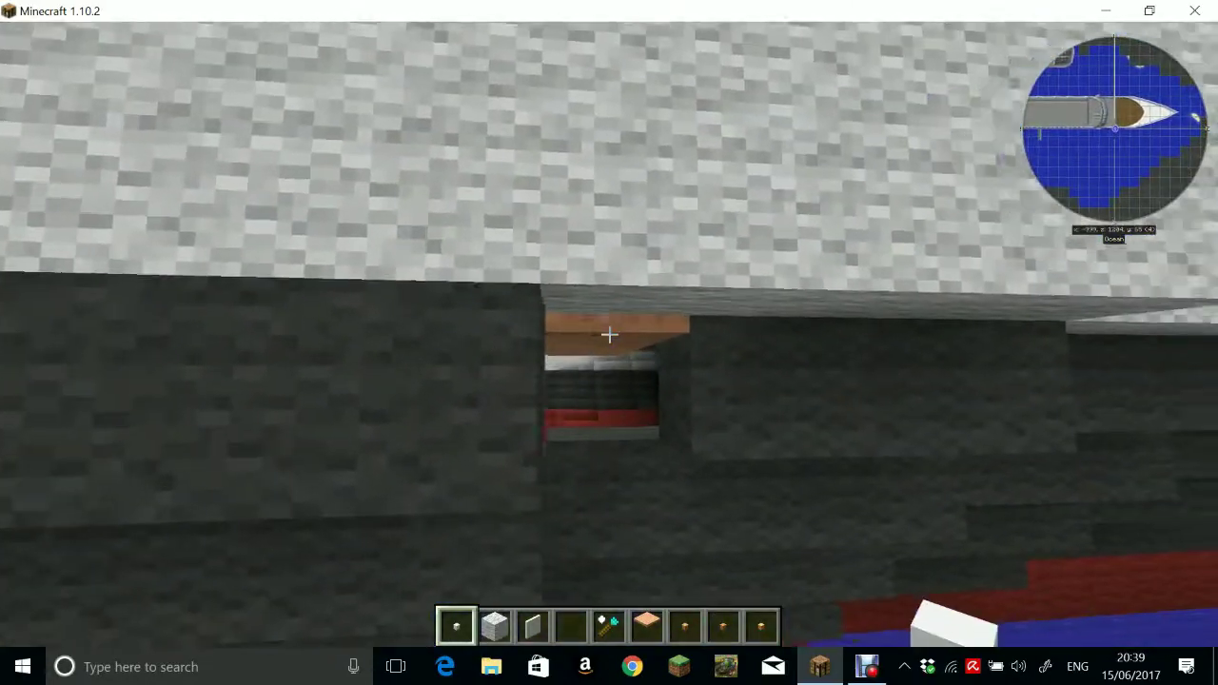
pyautogui.press('s')
pyautogui.scroll(-3, 609, 334)
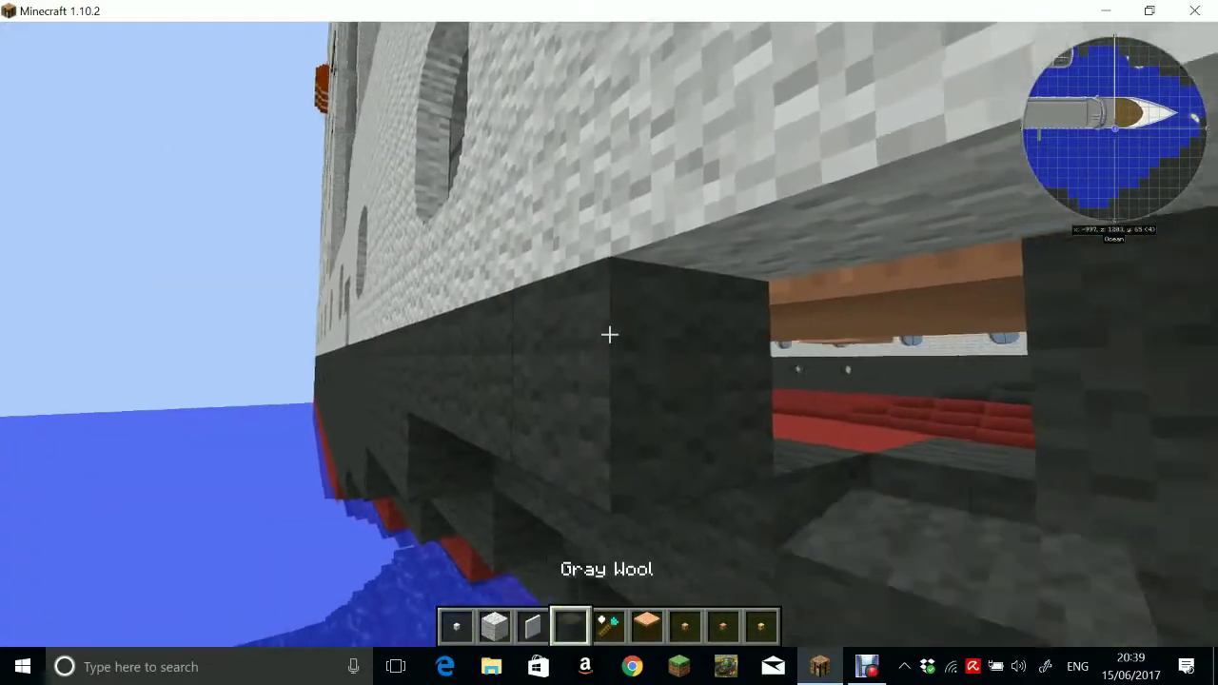
# Take a single Gray Wool bit from the Chisels & Bits tab on page 2
pyautogui.press('e')
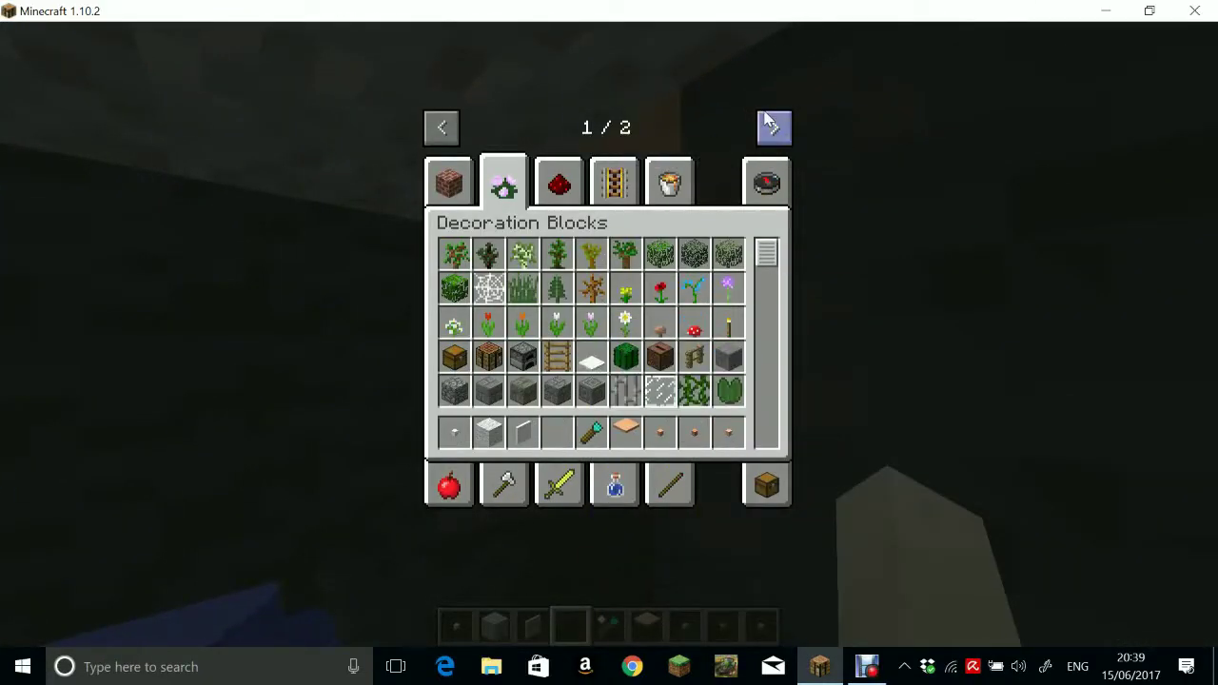
pyautogui.click(769, 122)
pyautogui.click(446, 192)
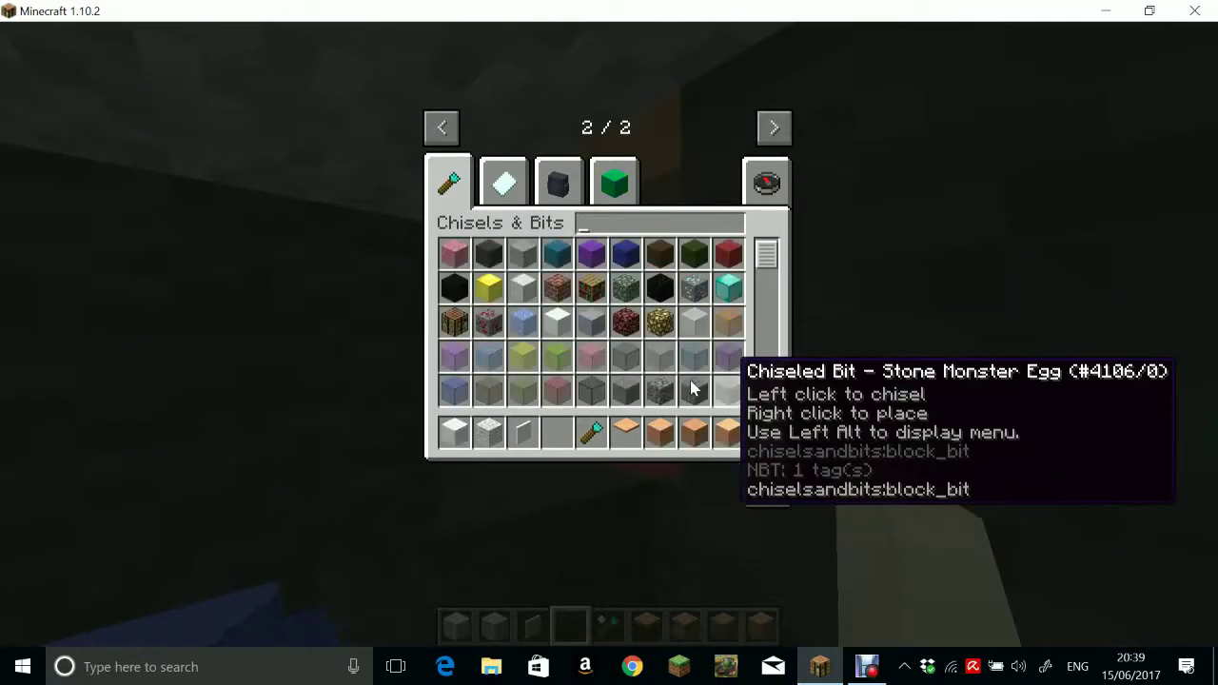
pyautogui.click(560, 440)
pyautogui.write('e')
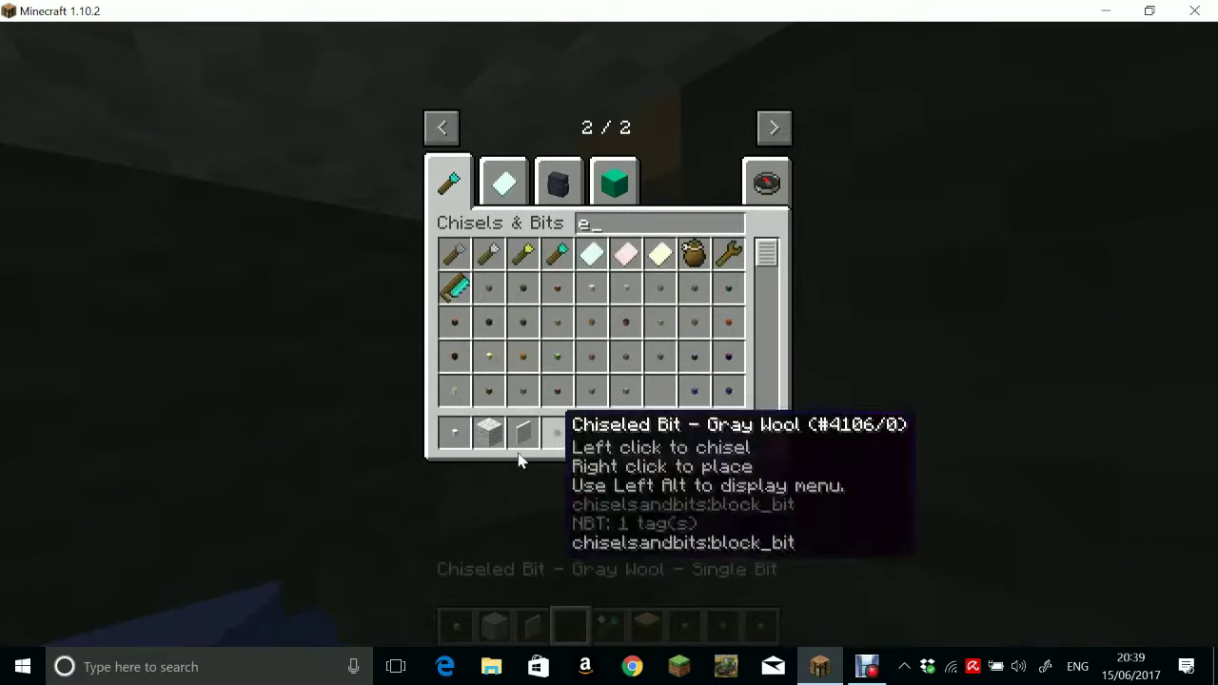
pyautogui.press('Escape')
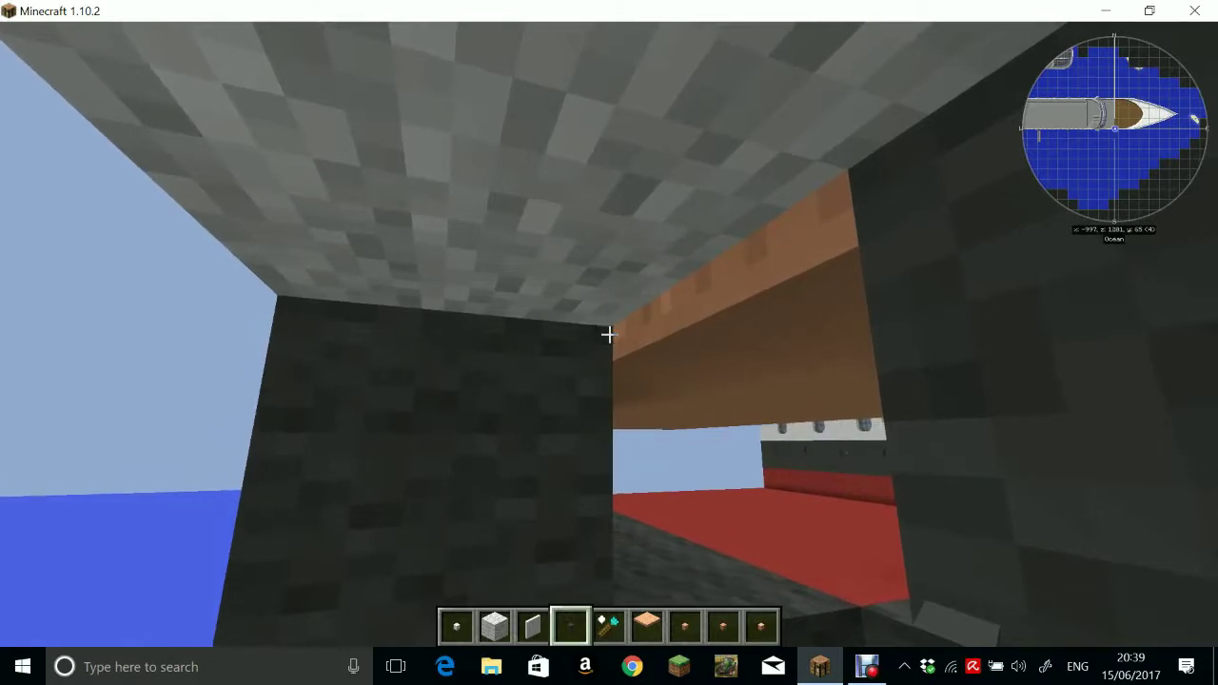
# Set the chisel to Plane mode and fill the hull gap with gray wool
pyautogui.press('alt')
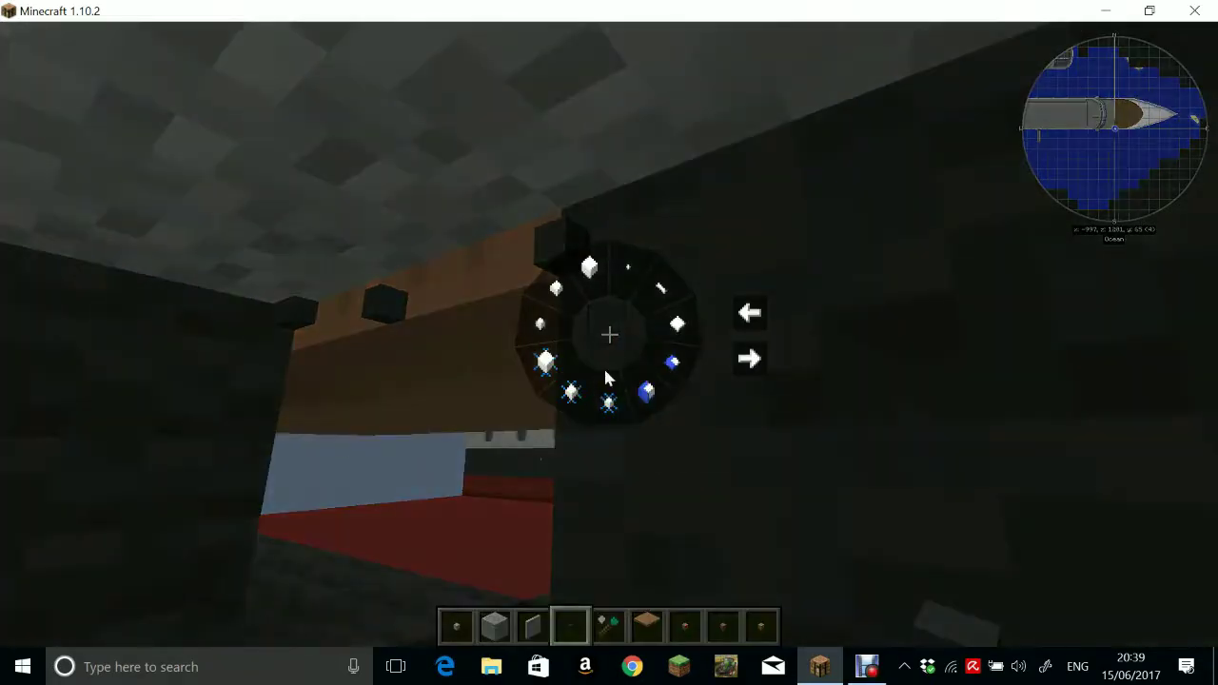
pyautogui.click(678, 352)
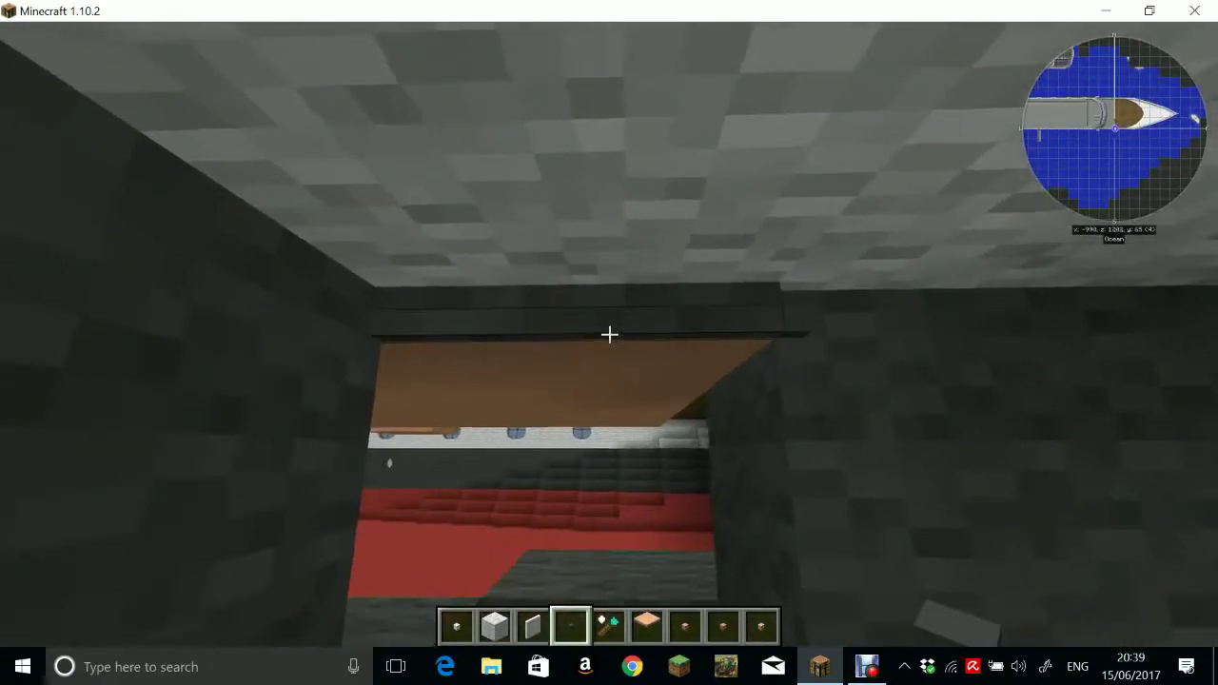
pyautogui.press('alt')
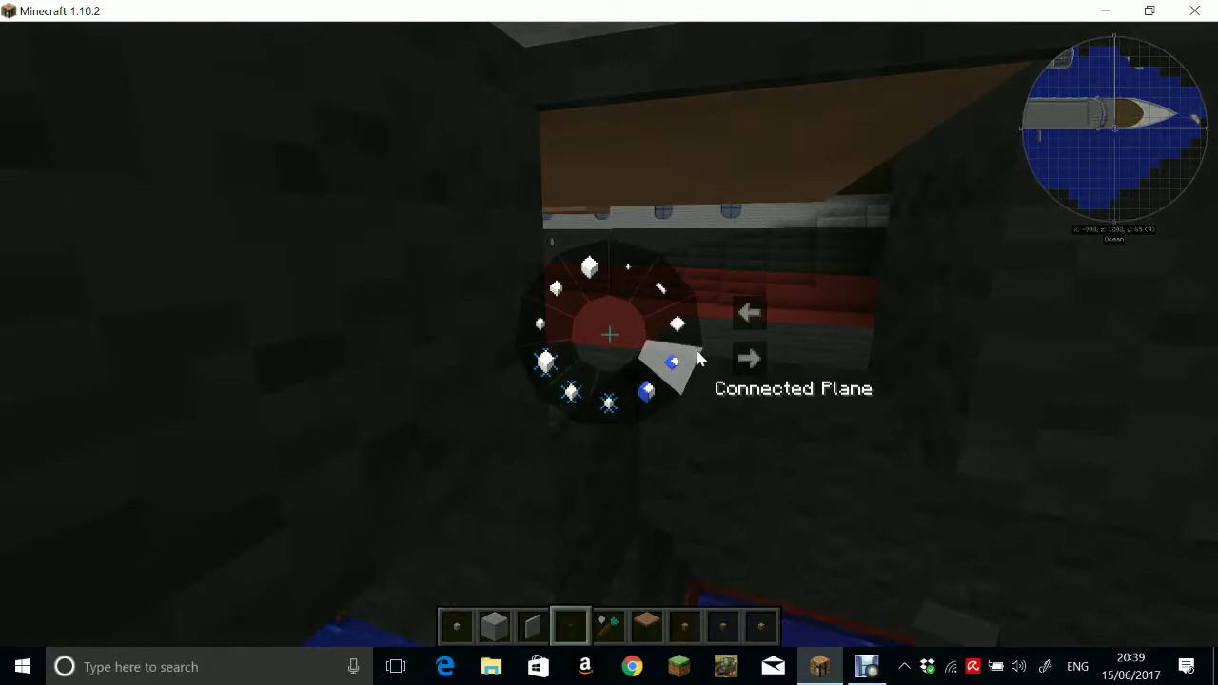
pyautogui.click(697, 319)
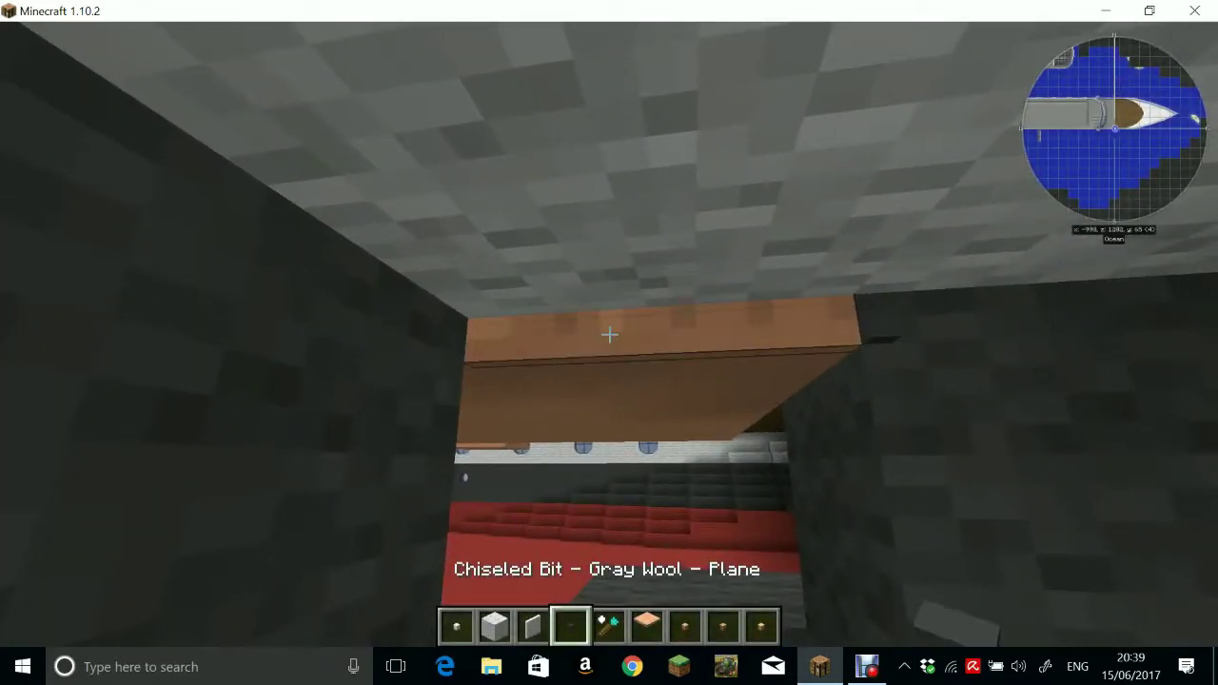
pyautogui.rightClick(609, 334)
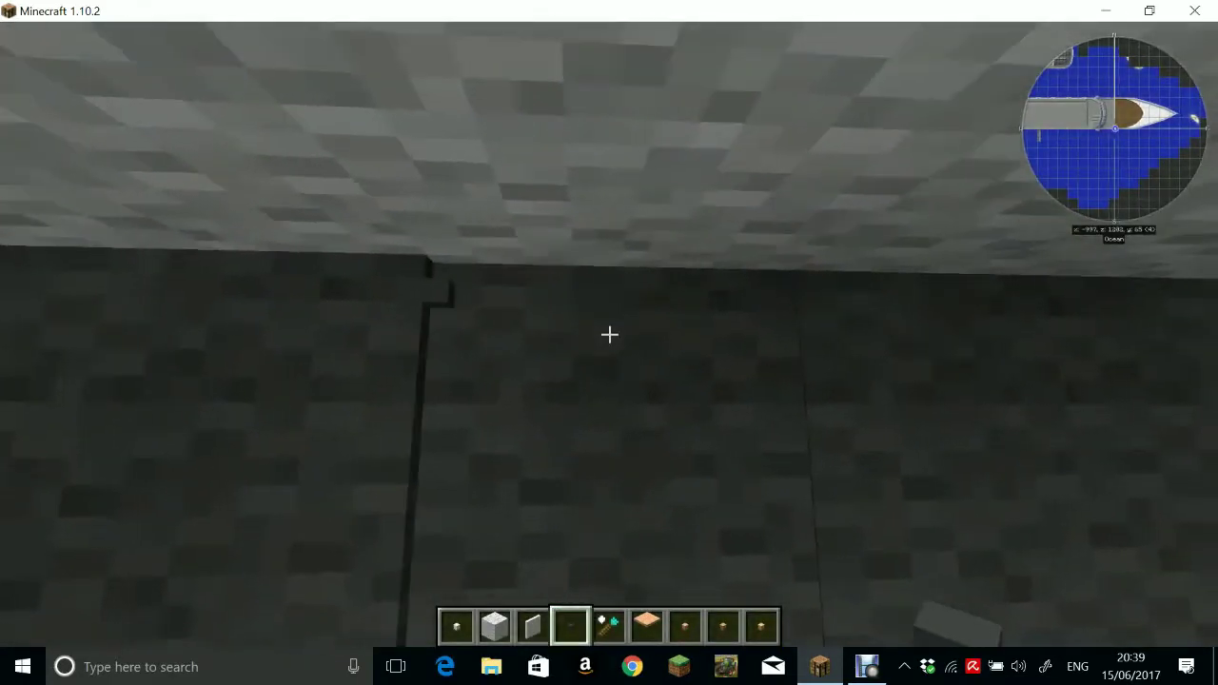
# Fly outside and beneath the ship to inspect the sealed hull
pyautogui.press('s')
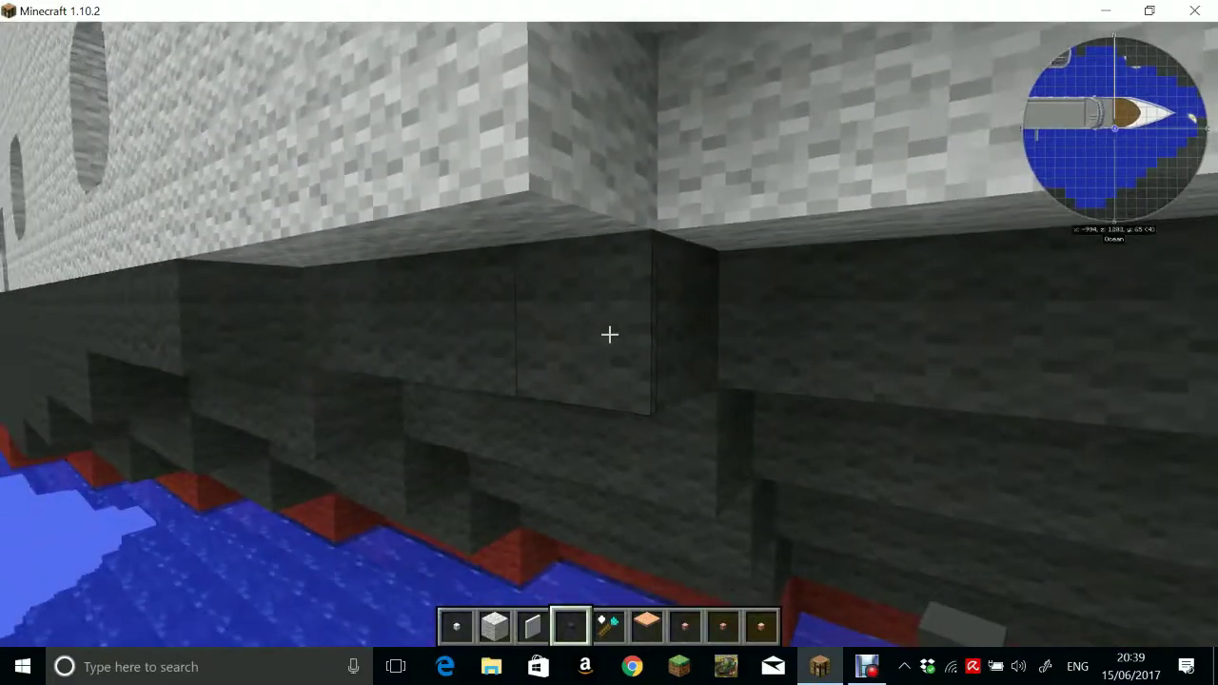
pyautogui.press('s')
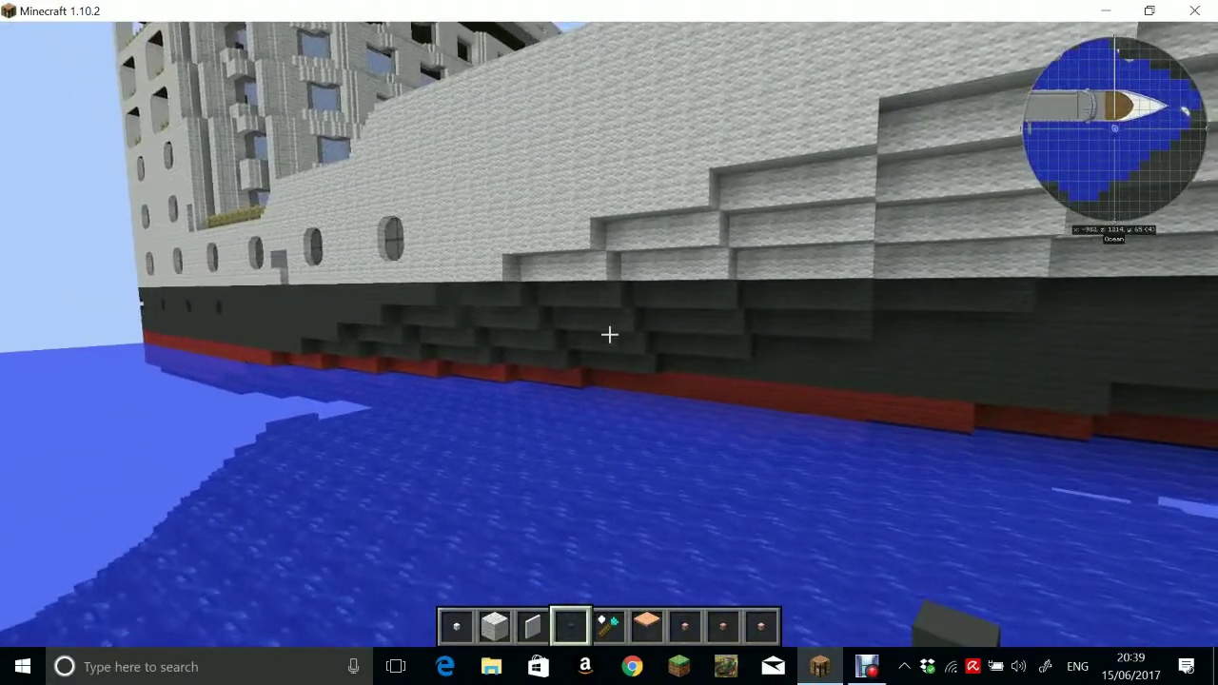
pyautogui.press('a')
pyautogui.press('w')
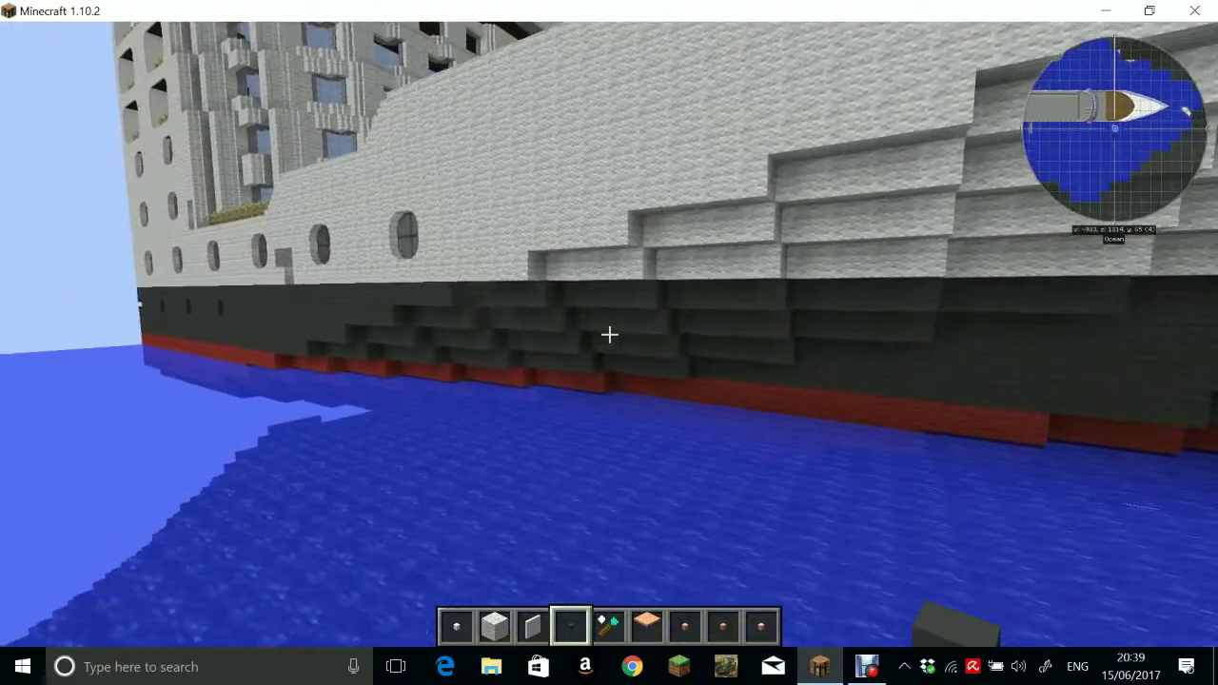
pyautogui.press('w')
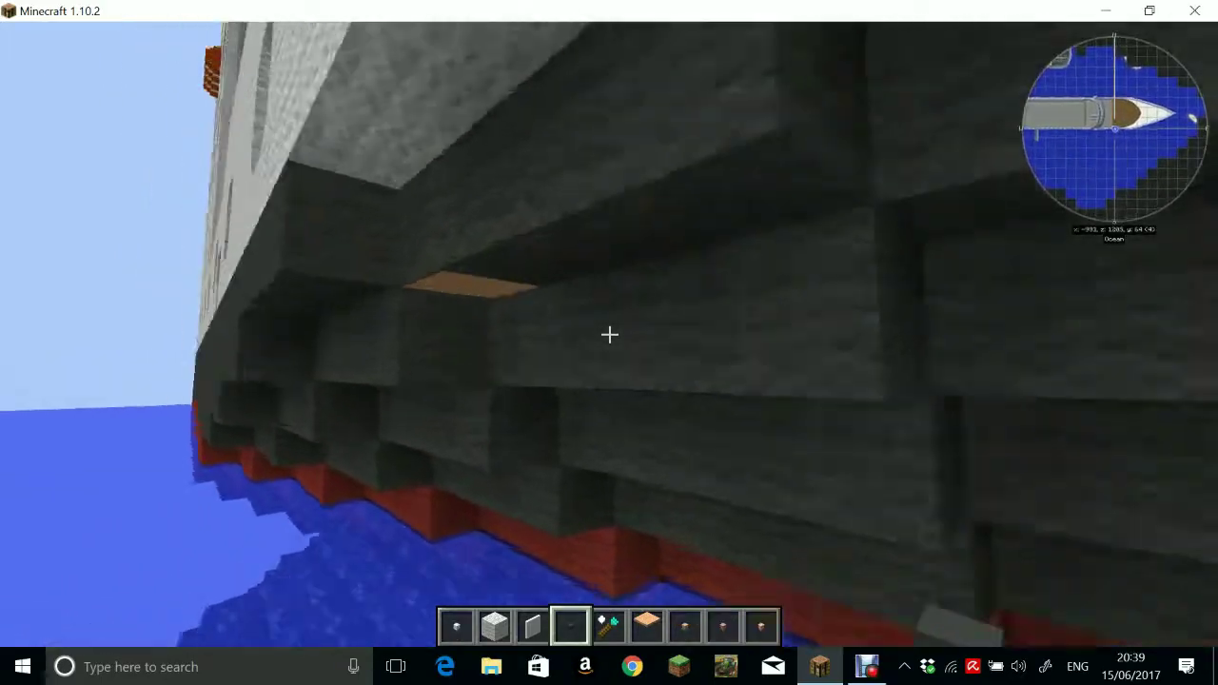
pyautogui.press('space')
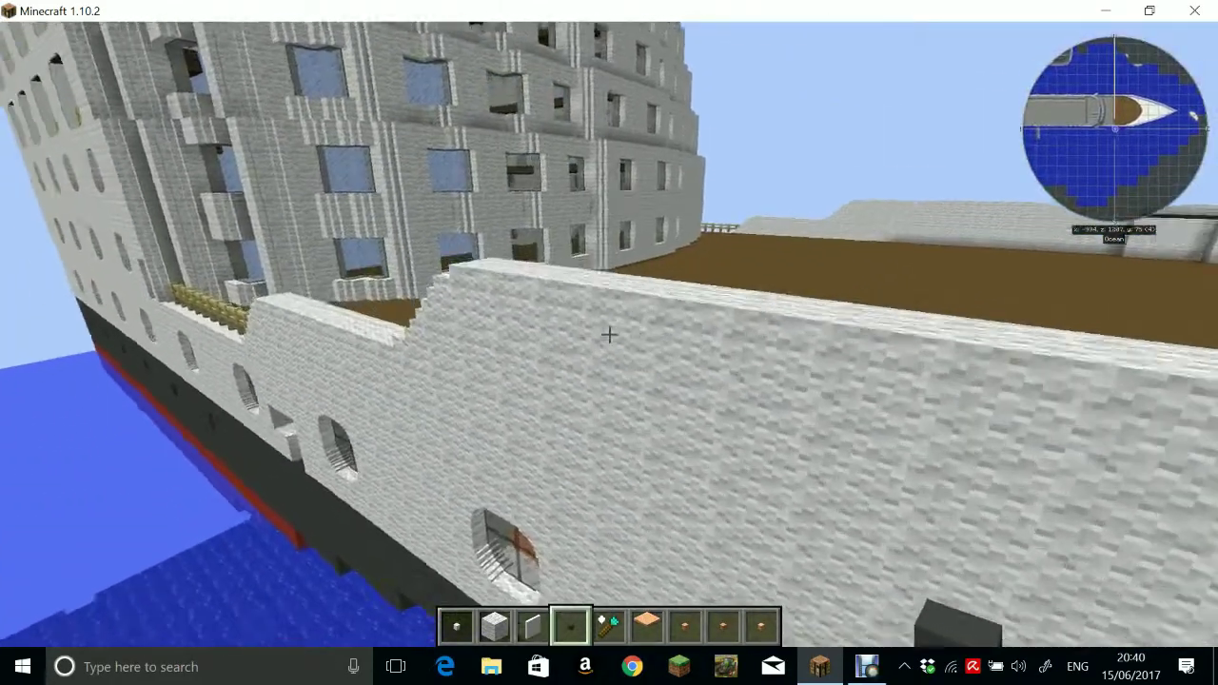
# Fly over the deck, through the red-carpeted doorway, and up onto the orange floor
pyautogui.press('w')
pyautogui.press('w')
pyautogui.press('w')
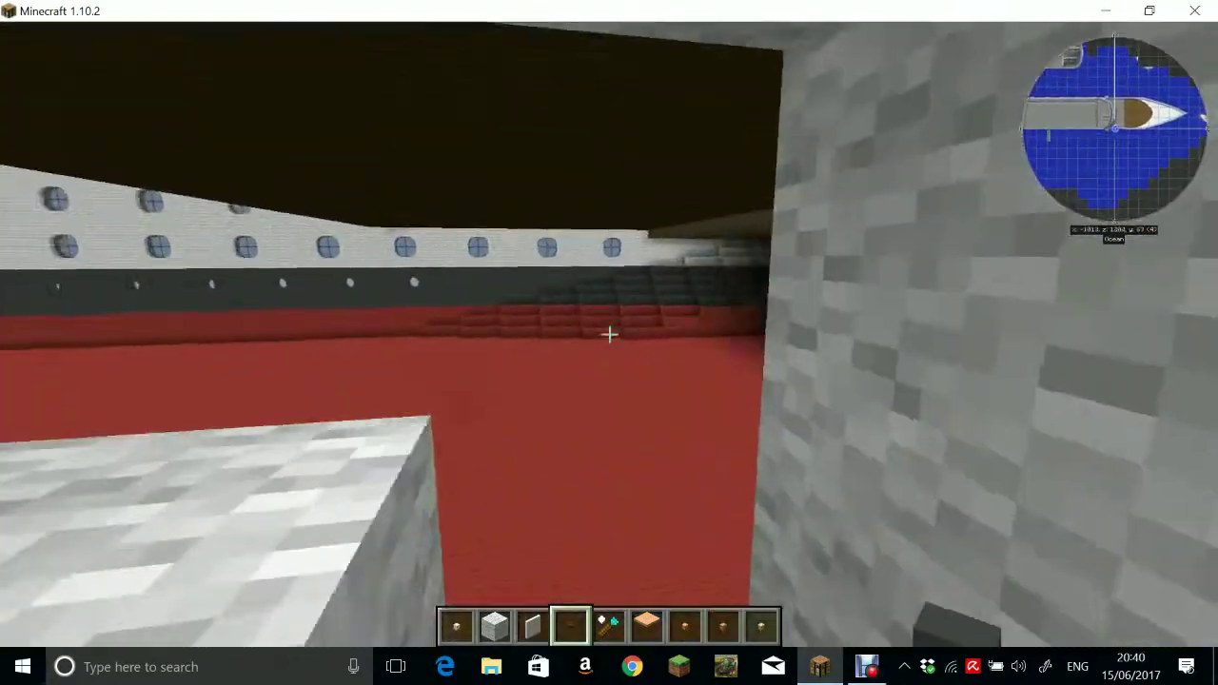
pyautogui.press('w')
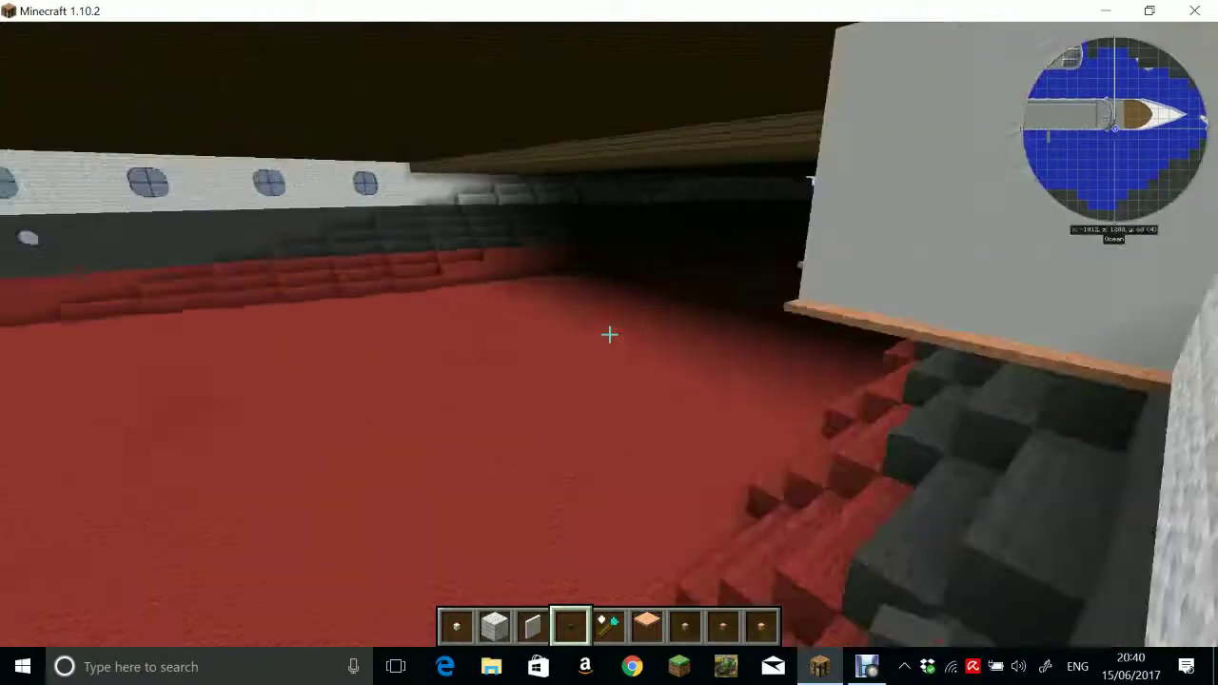
pyautogui.press('w')
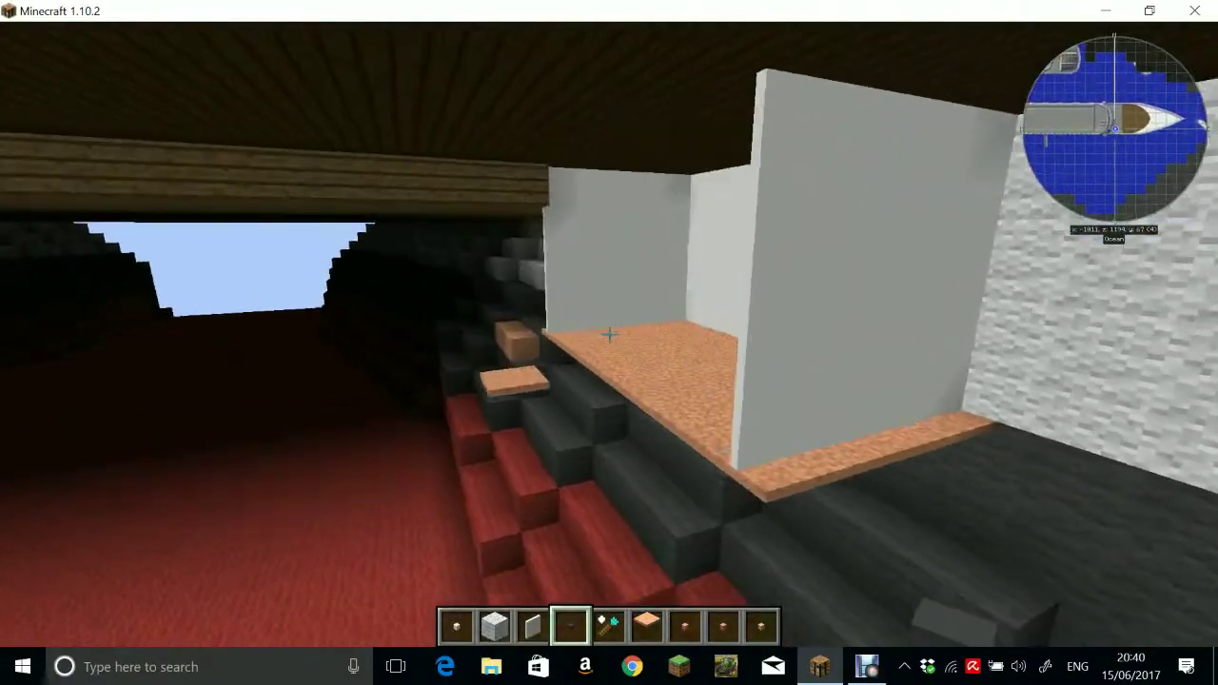
pyautogui.press('w')
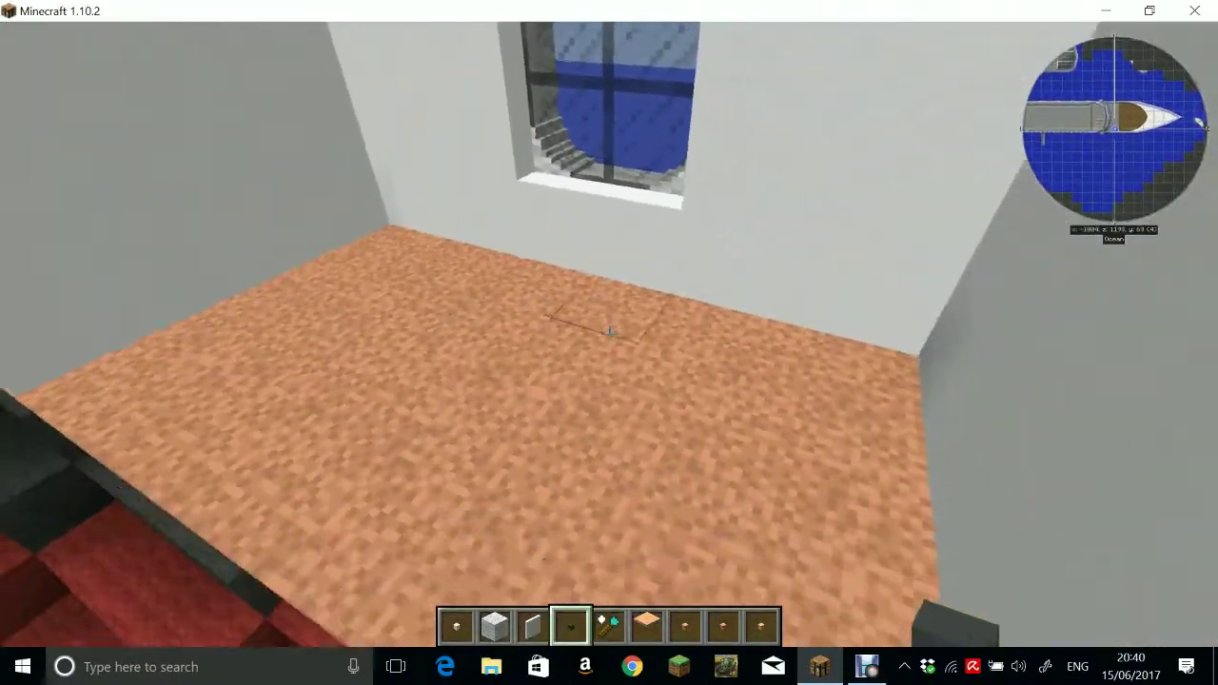
pyautogui.press('w')
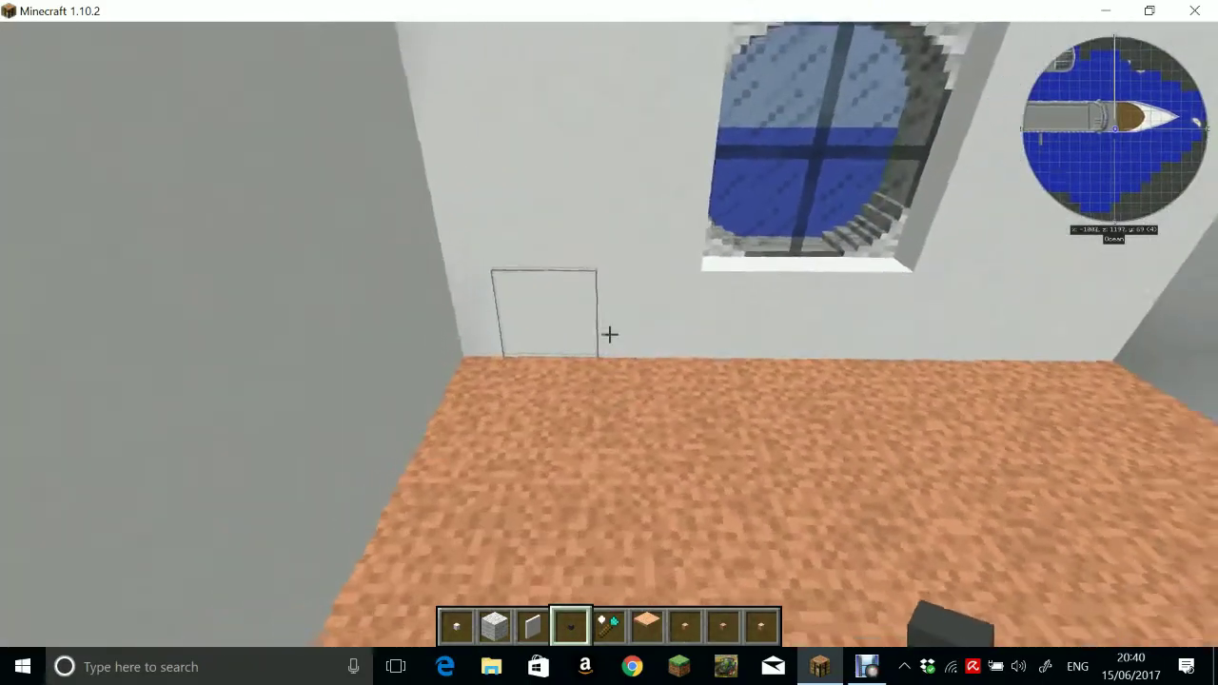
# Empty the player inventory using the Destroy Item slot
pyautogui.press('e')
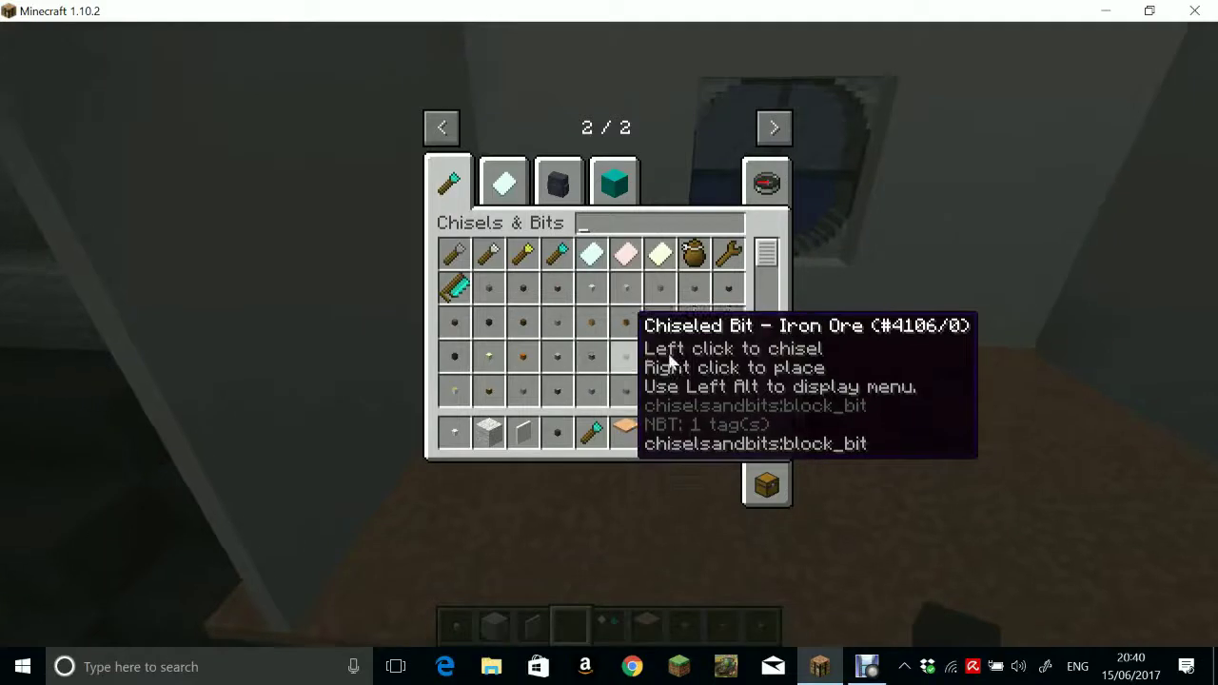
pyautogui.click(767, 485)
pyautogui.keyDown('shift'); pyautogui.click(767, 433); pyautogui.keyUp('shift')
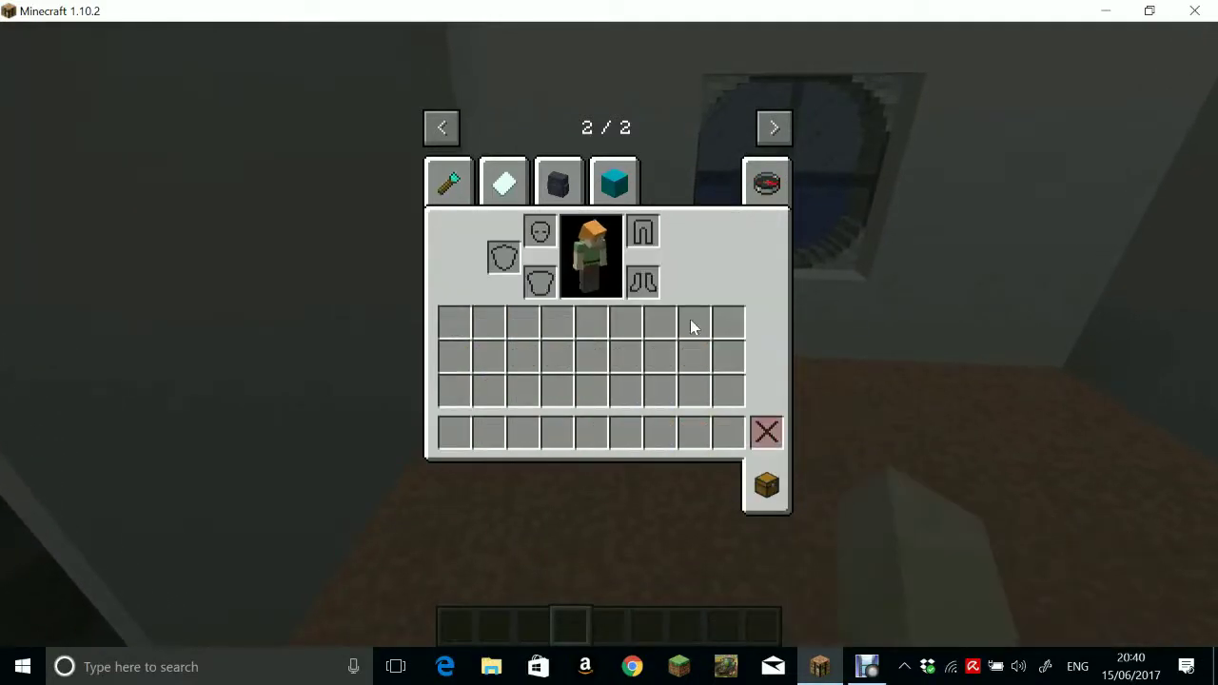
pyautogui.click(448, 184)
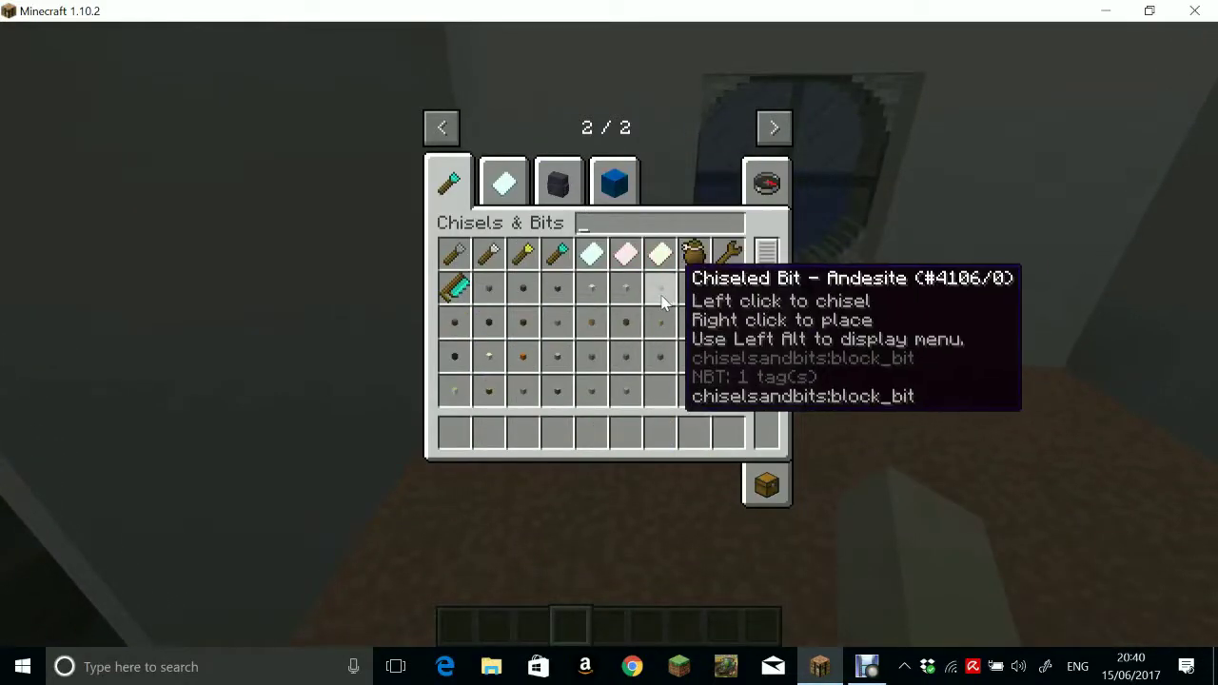
pyautogui.press('e')
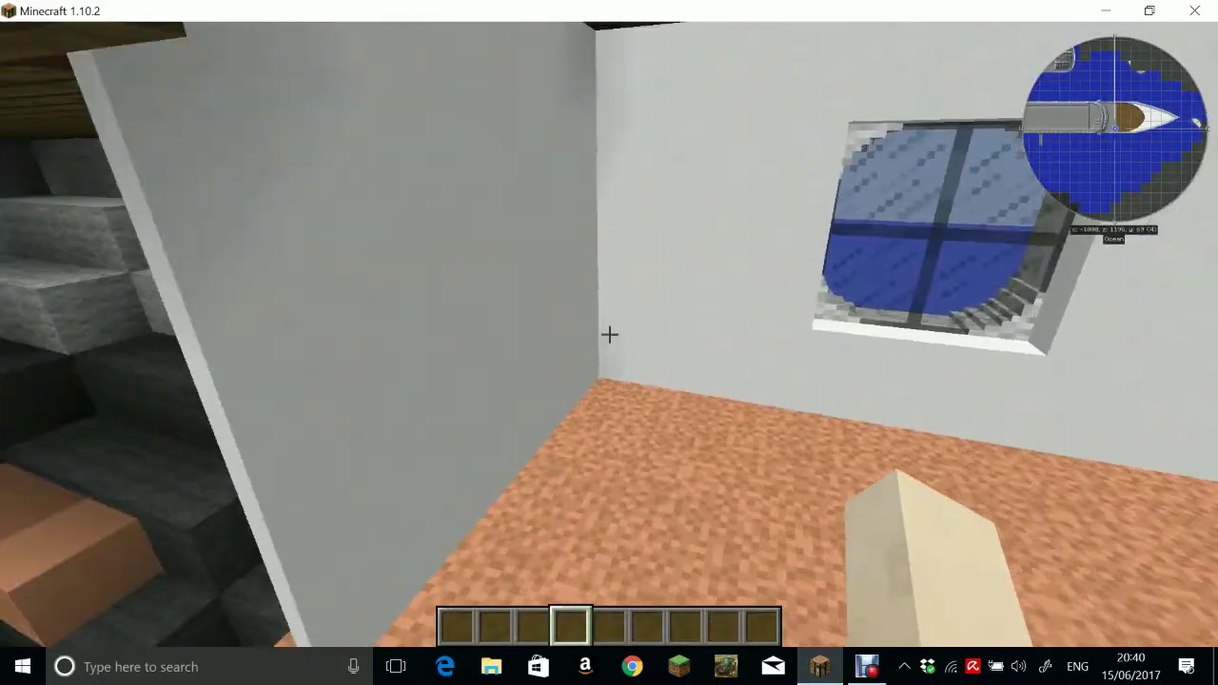
pyautogui.scroll(1, 609, 342)
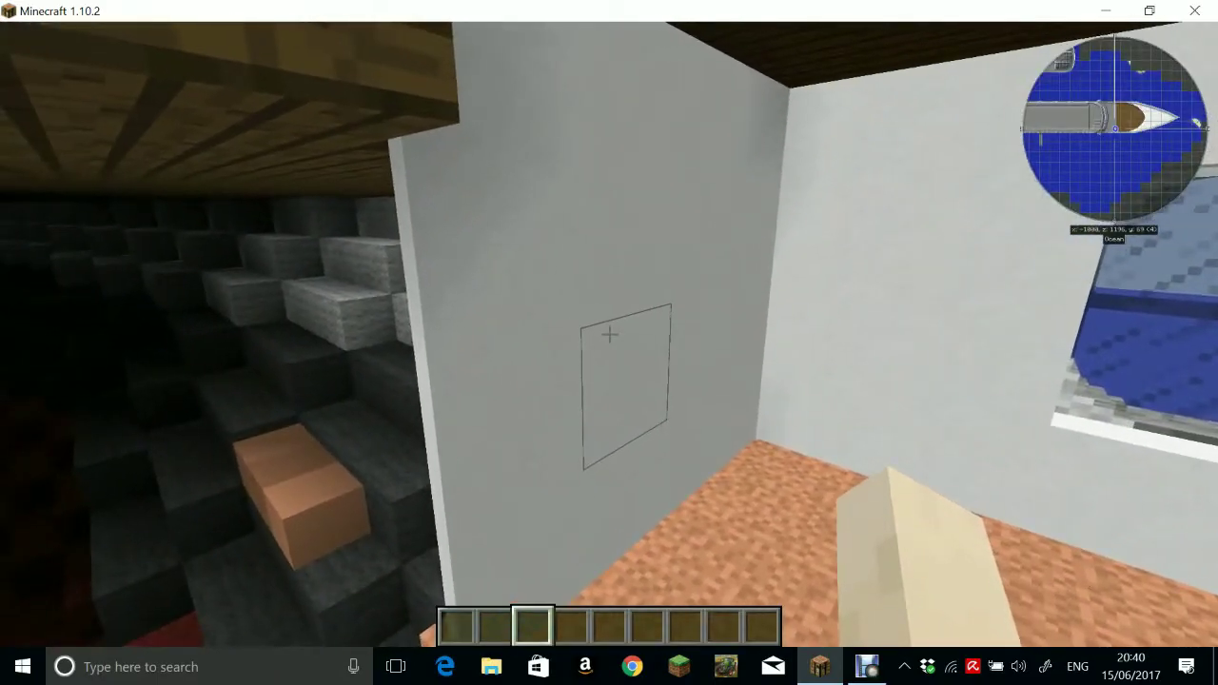
# Return to the cabin floor, pick the chiseled white wall block, and place a copy
pyautogui.press('w')
pyautogui.press('w')
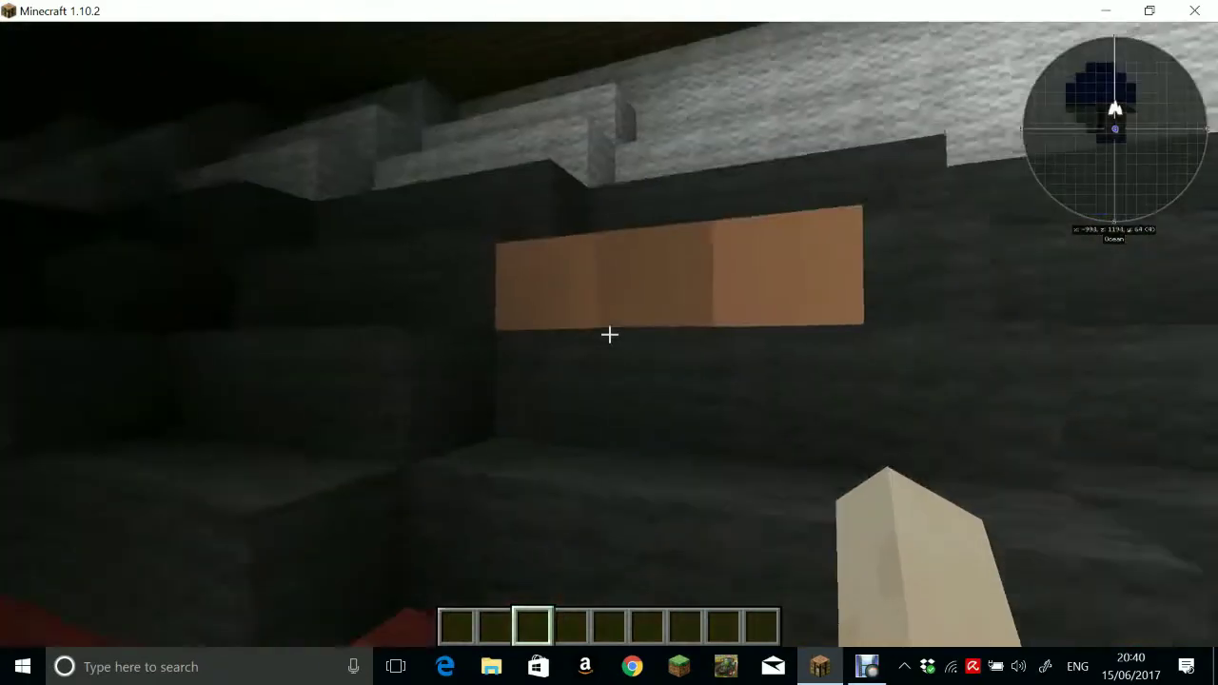
pyautogui.press('w')
pyautogui.press('w')
pyautogui.press('space')
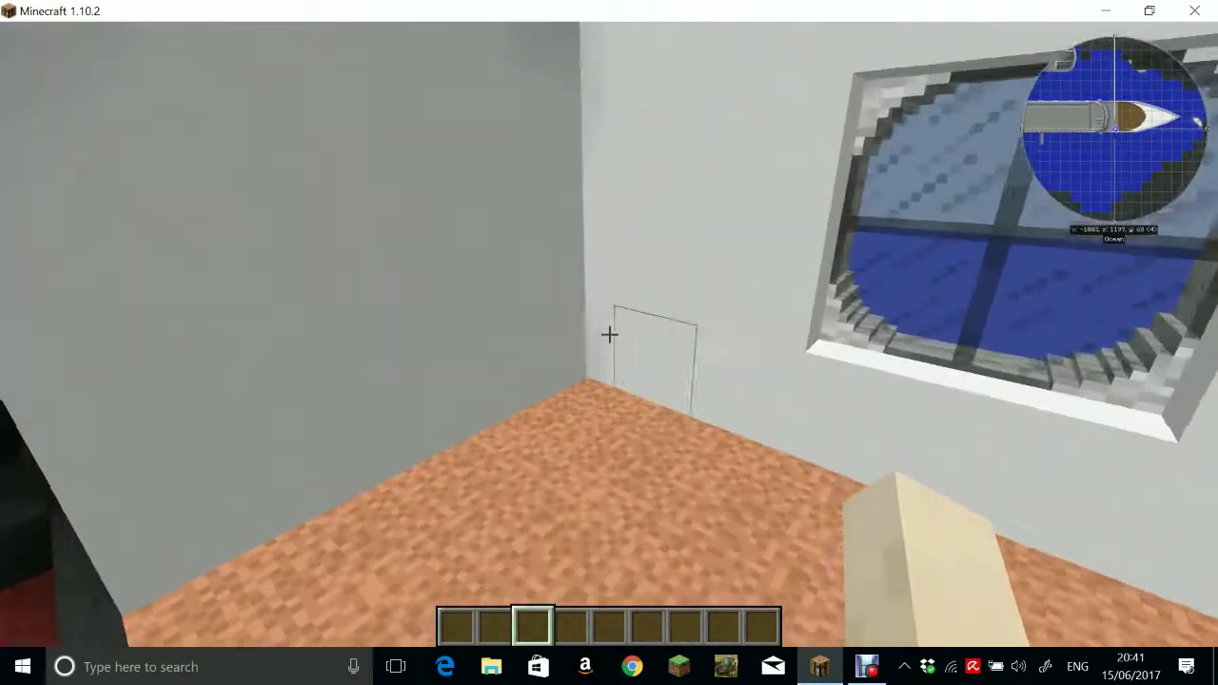
pyautogui.press('e')
pyautogui.press('Escape')
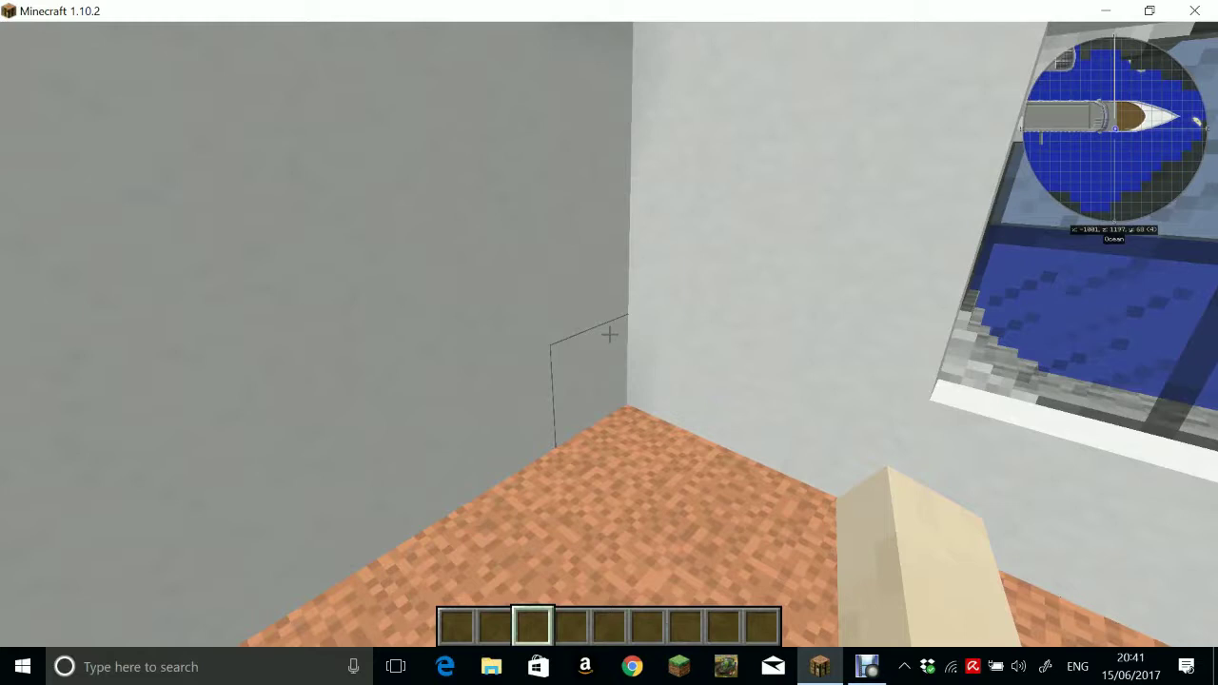
pyautogui.middleClick(609, 335)
pyautogui.rightClick(609, 334)
pyautogui.press('e')
pyautogui.write('129')
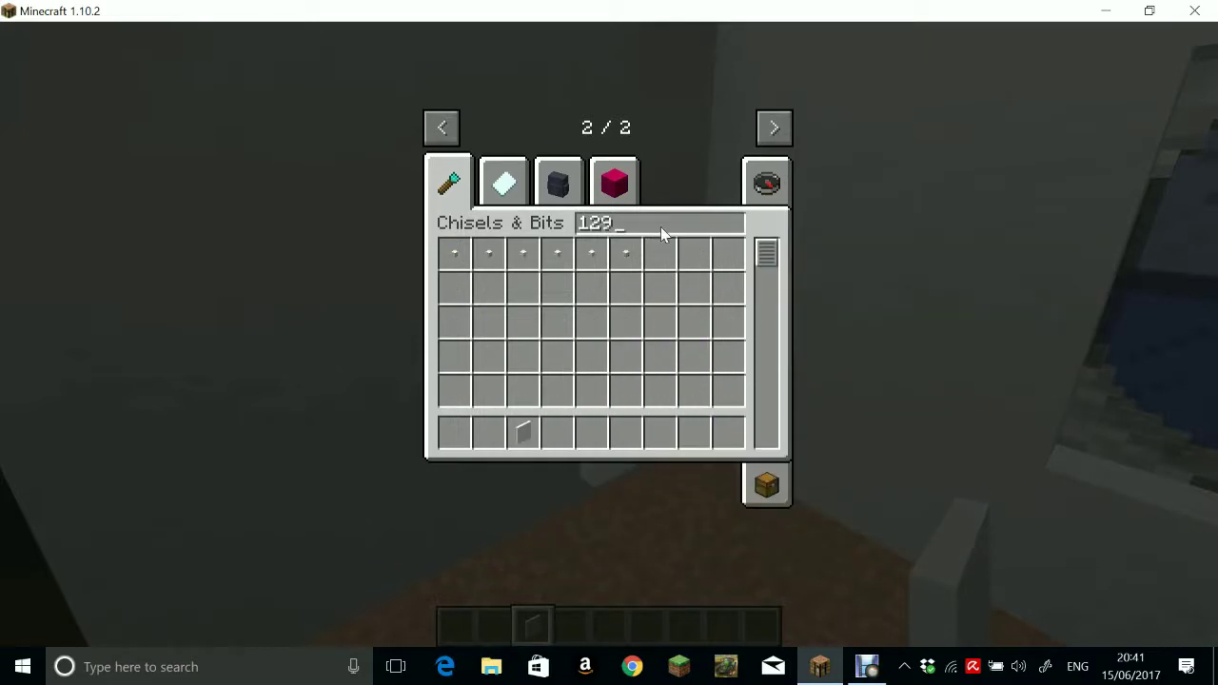
pyautogui.write('8')
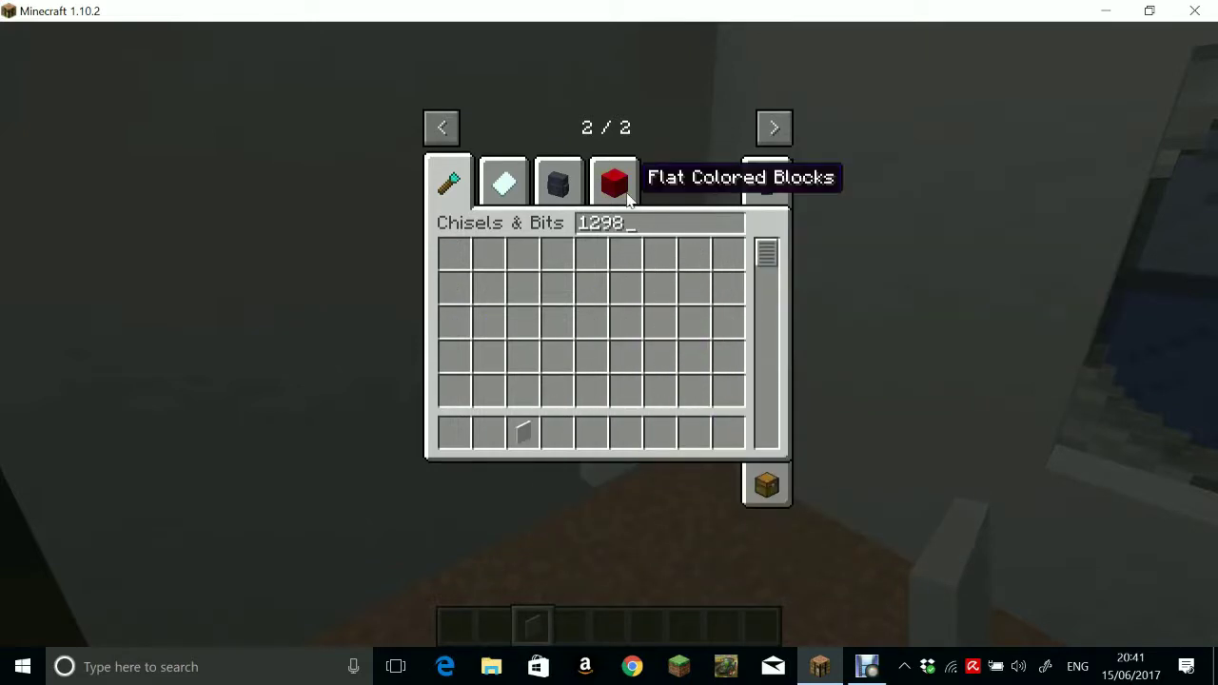
# Search the full item list for '128' to find the white Flat Colored Blocks
pyautogui.click(628, 198)
pyautogui.click(764, 180)
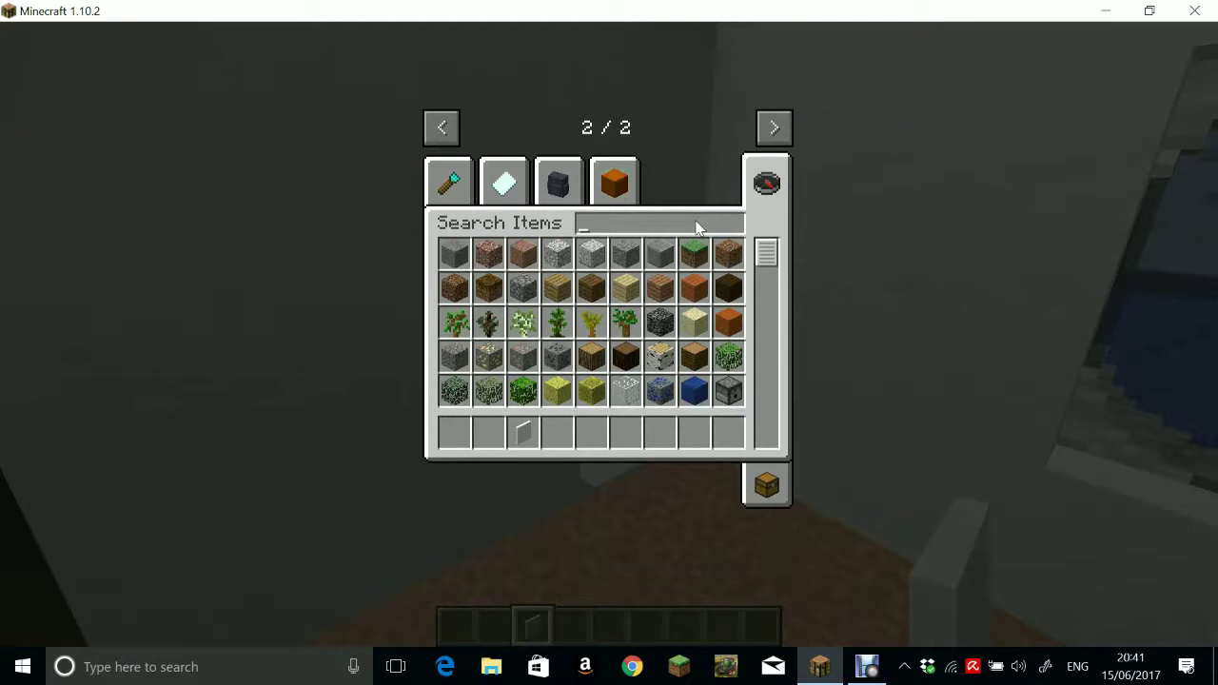
pyautogui.write('21')
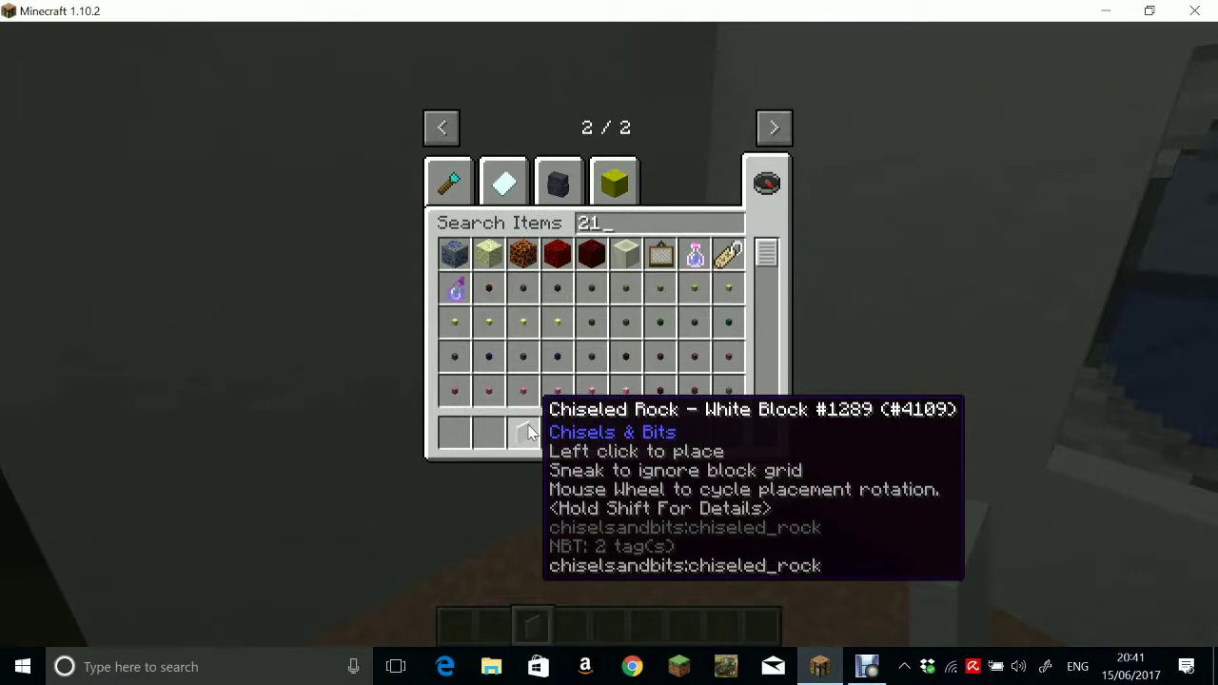
pyautogui.rightClick(664, 226)
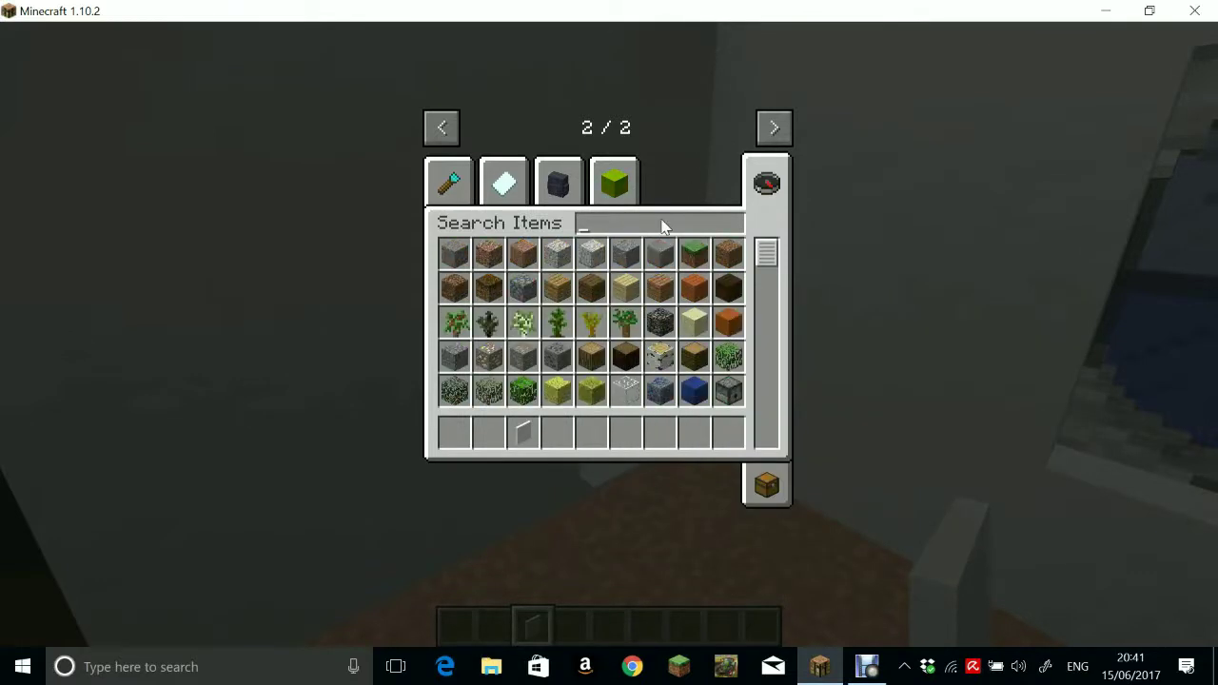
pyautogui.write('1297')
pyautogui.press('BackSpace')
pyautogui.write('8')
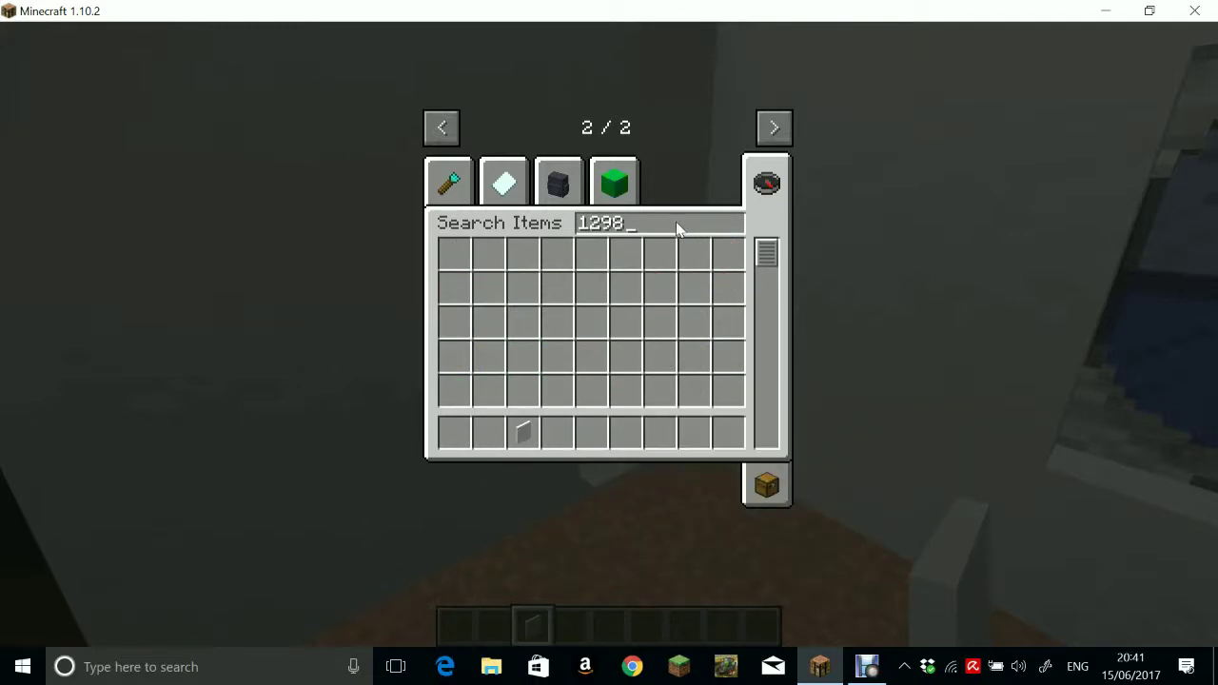
pyautogui.press('BackSpace')
pyautogui.press('BackSpace')
pyautogui.write('8')
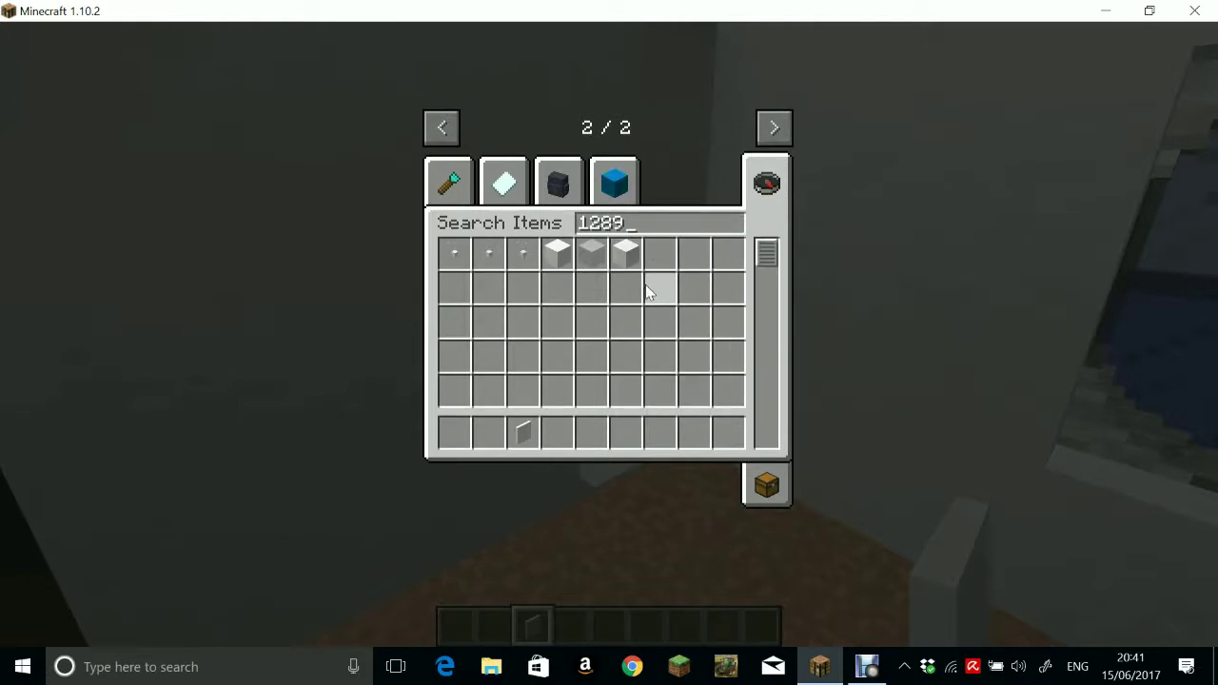
pyautogui.press('BackSpace')
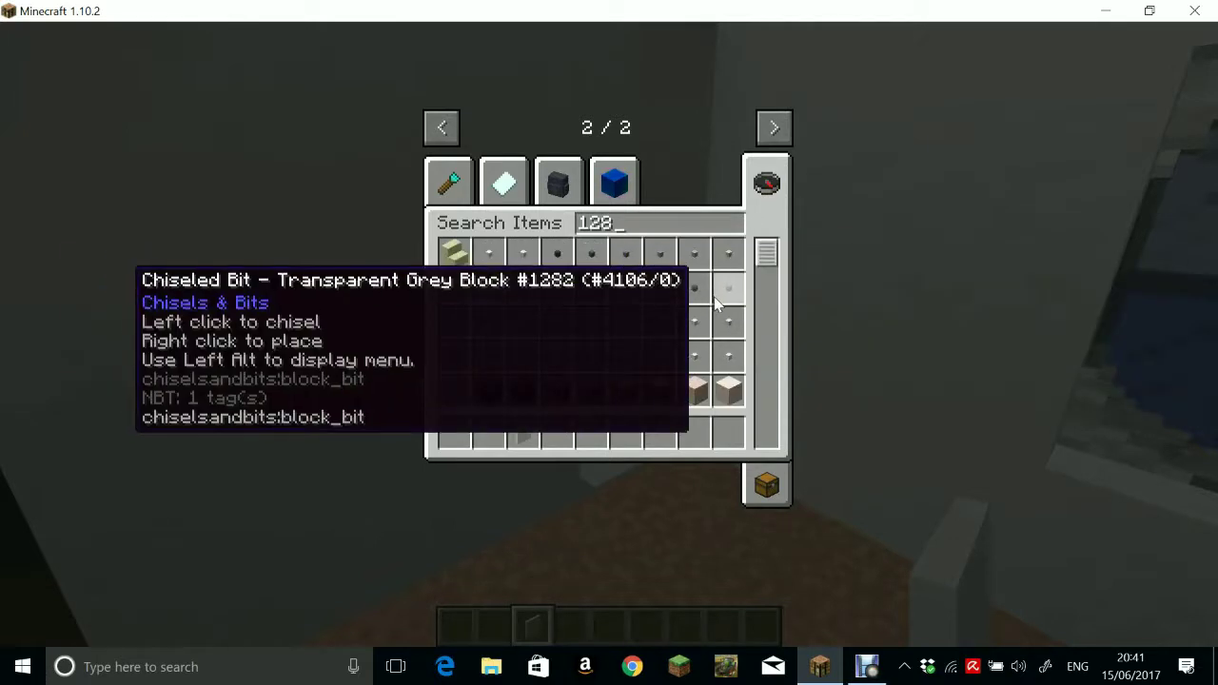
pyautogui.scroll(-3, 702, 328)
pyautogui.scroll(-1, 703, 328)
pyautogui.scroll(-1, 694, 328)
pyautogui.scroll(-1, 666, 362)
pyautogui.scroll(-1, 712, 440)
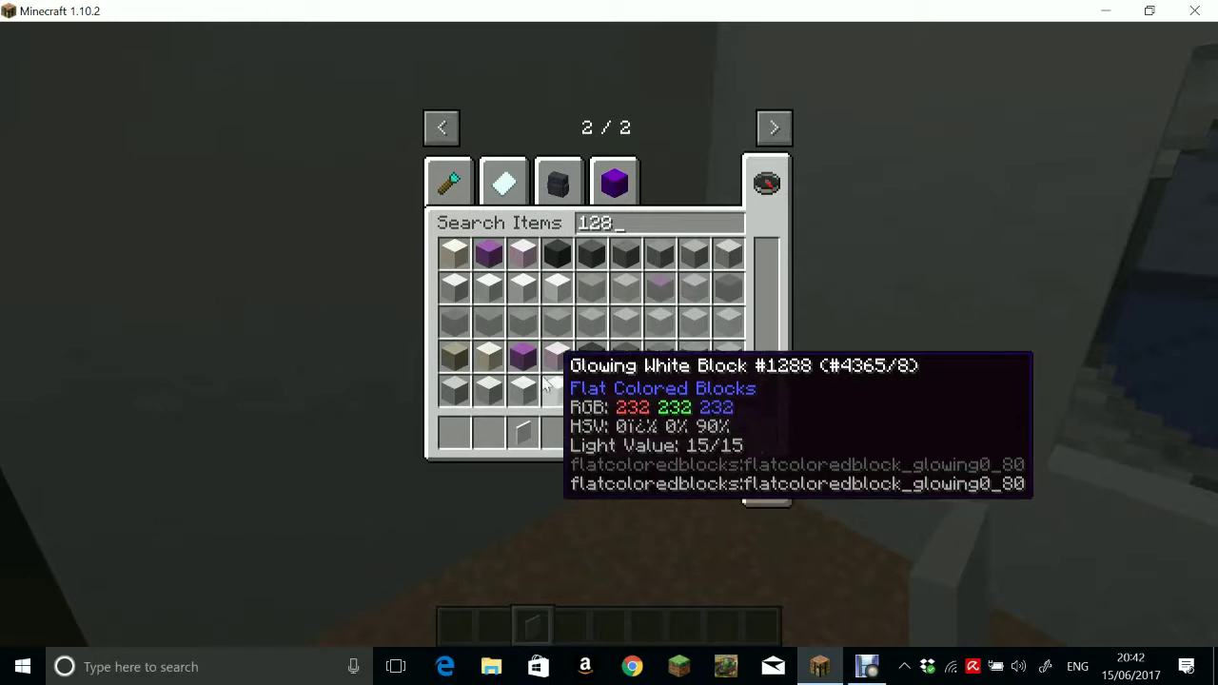
pyautogui.scroll(1, 571, 386)
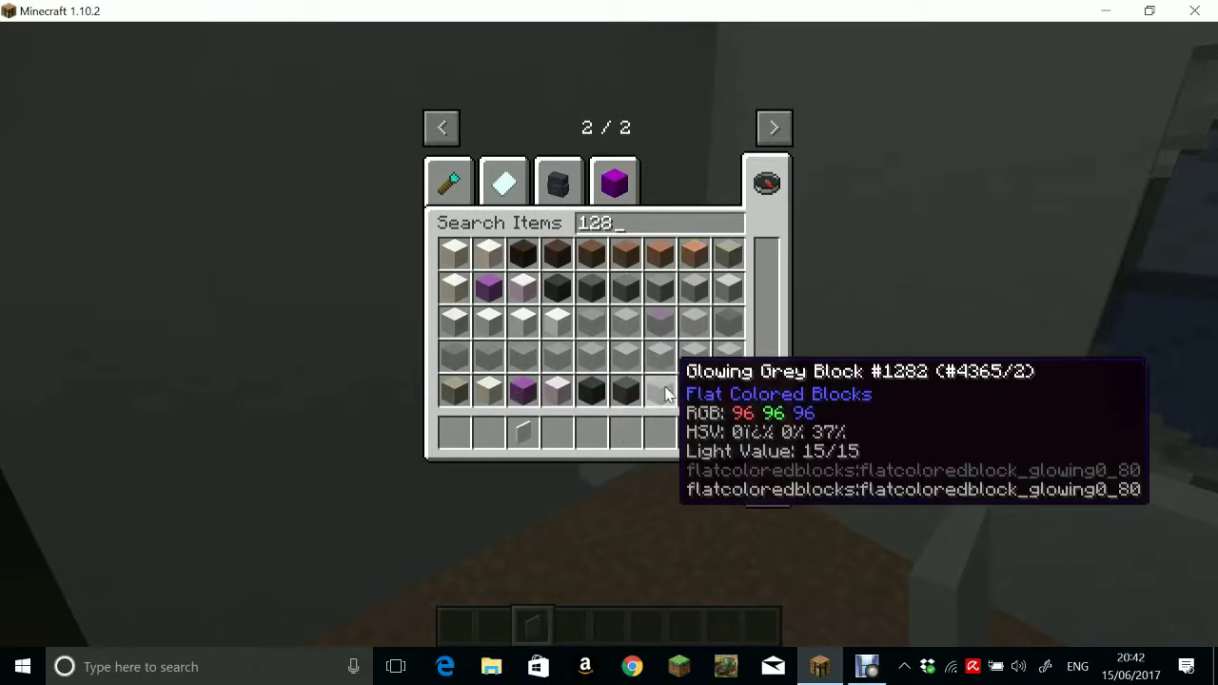
pyautogui.scroll(1, 628, 385)
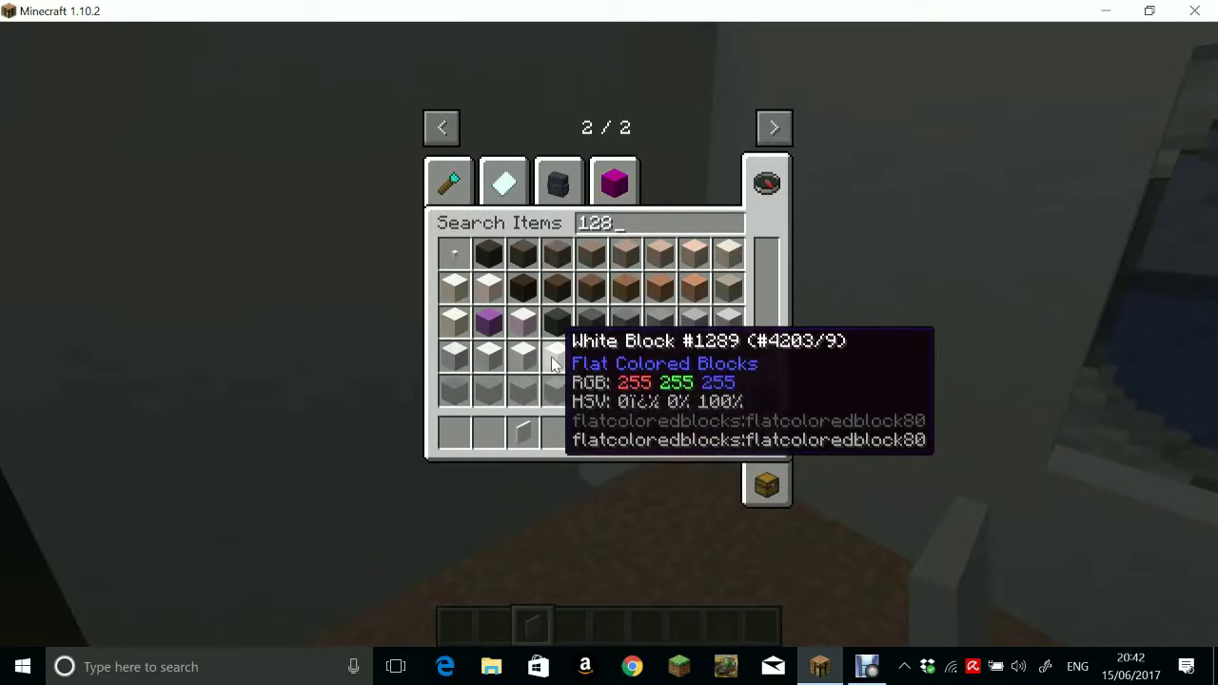
# Put White Blocks #1289, #1288 and #1287 into the hotbar and close the inventory
pyautogui.click(566, 367)
pyautogui.click(562, 433)
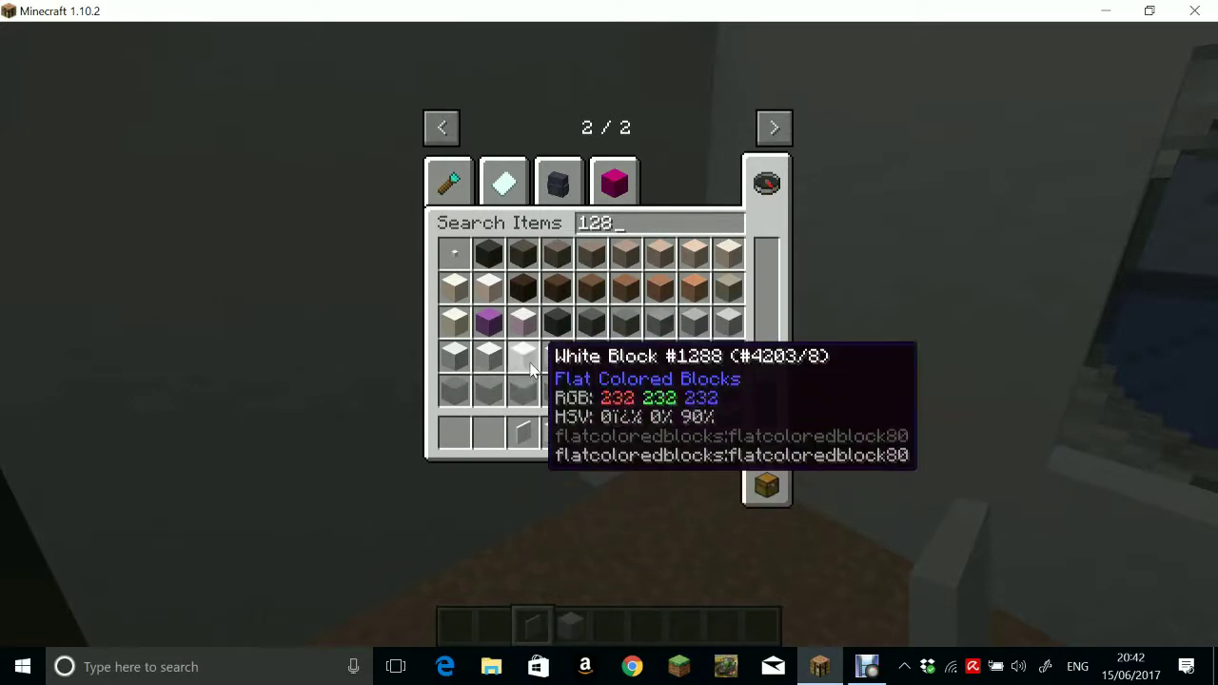
pyautogui.click(528, 360)
pyautogui.click(593, 433)
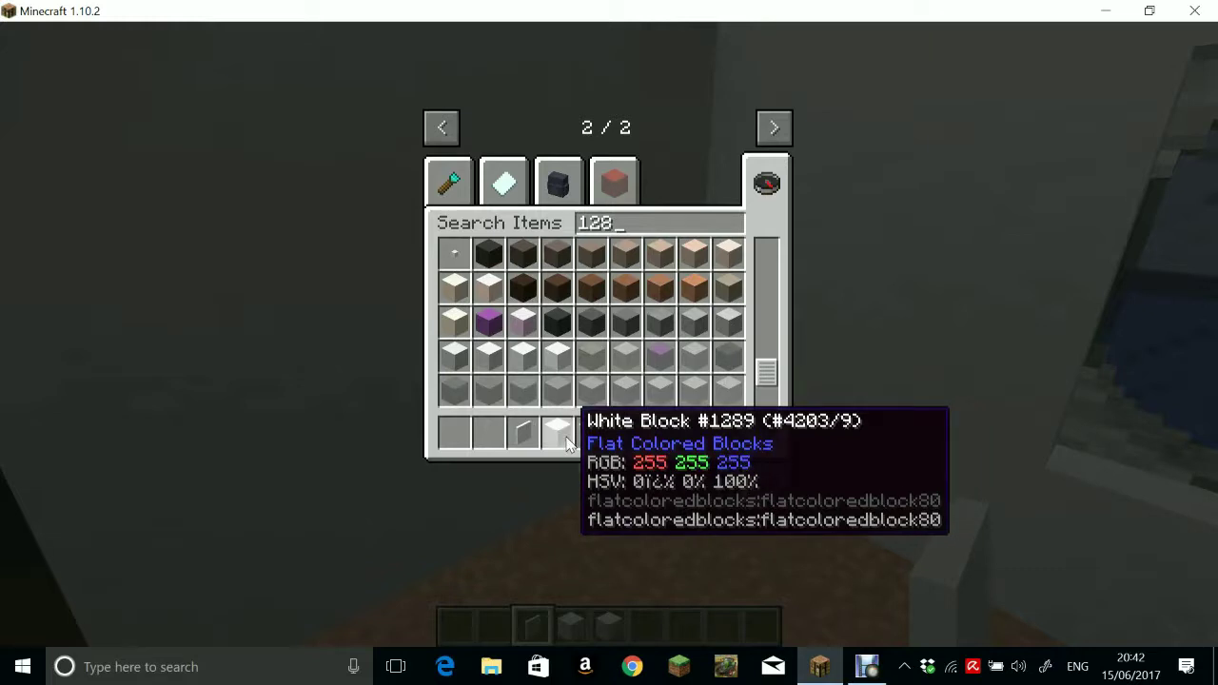
pyautogui.click(567, 444)
pyautogui.click(567, 443)
pyautogui.click(491, 358)
pyautogui.click(625, 437)
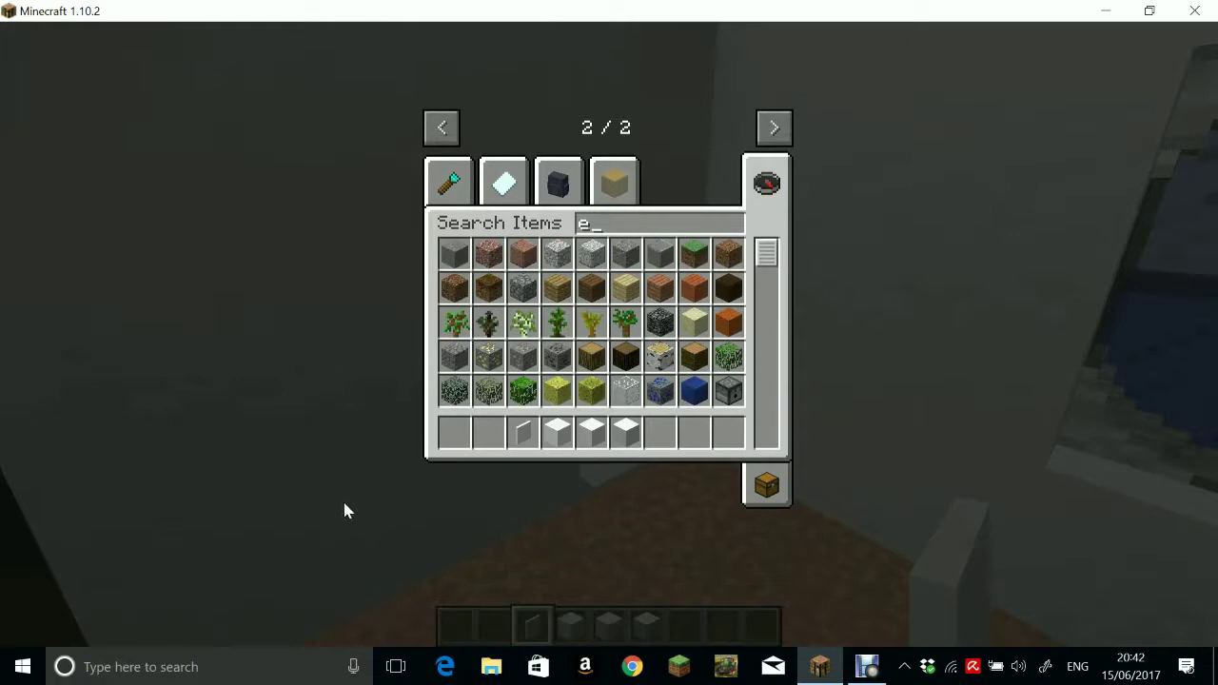
pyautogui.press('Escape')
pyautogui.scroll(-3, 609, 343)
pyautogui.scroll(2, 610, 334)
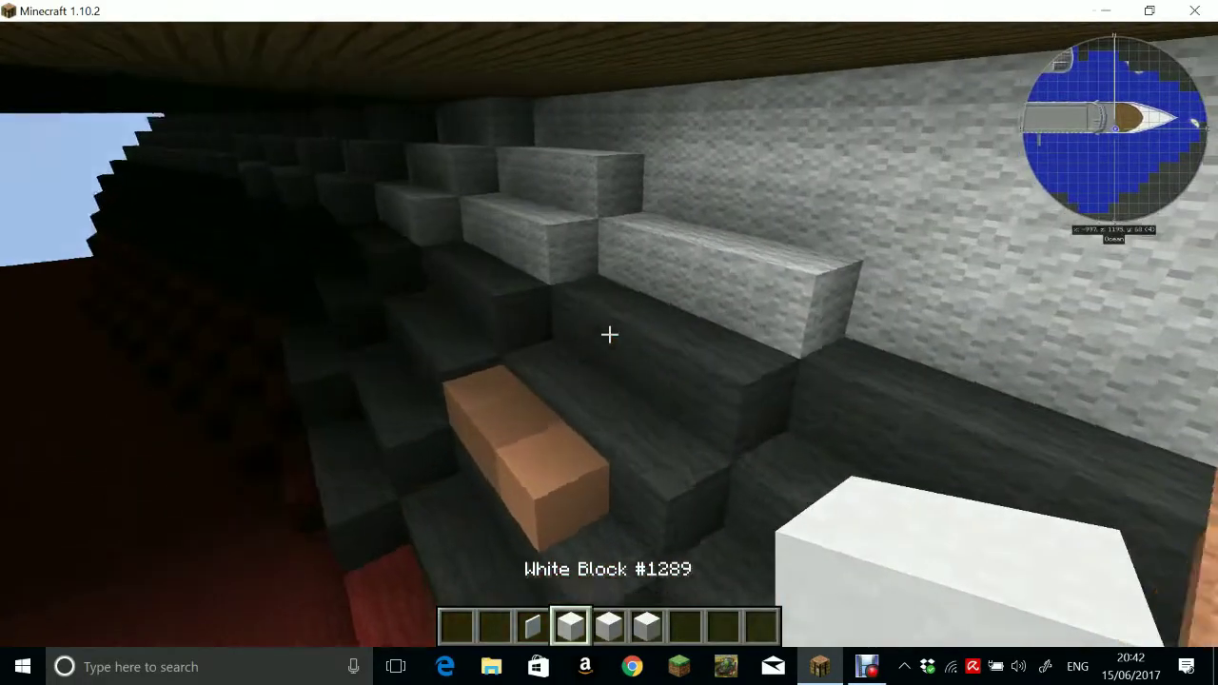
pyautogui.scroll(-1, 609, 334)
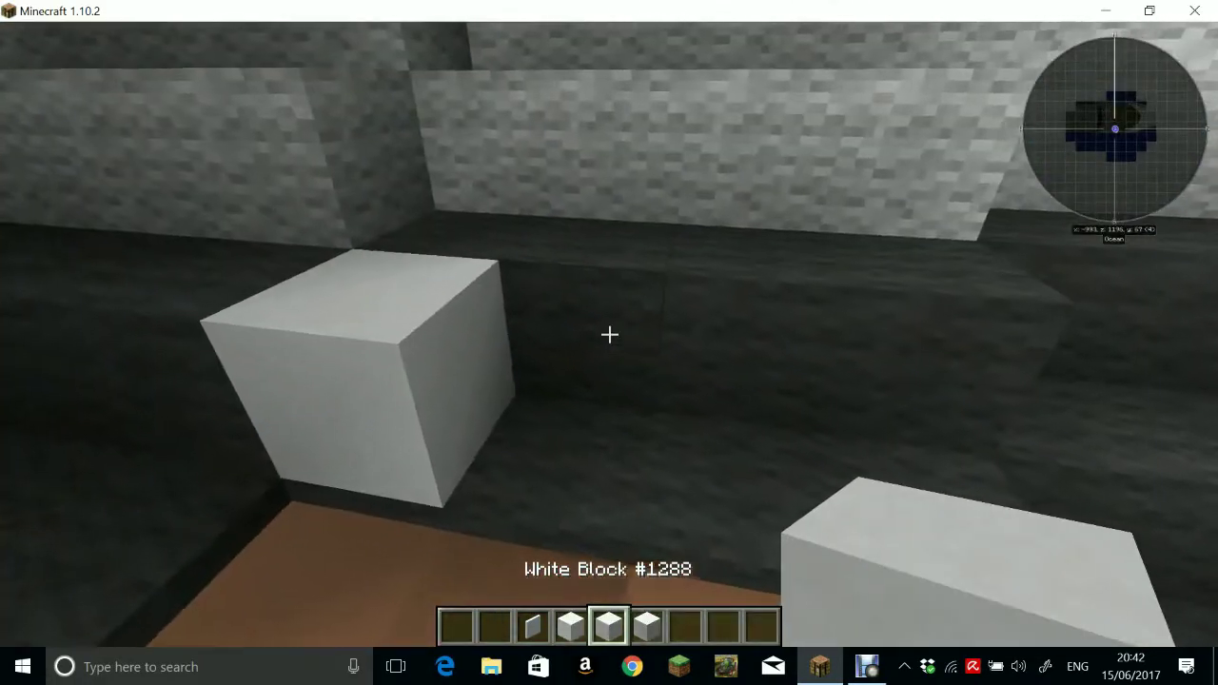
pyautogui.scroll(-1, 609, 334)
# Place two more white shades beside the existing block to compare them in a row
pyautogui.rightClick(609, 334)
pyautogui.scroll(-1, 609, 334)
pyautogui.rightClick(609, 334)
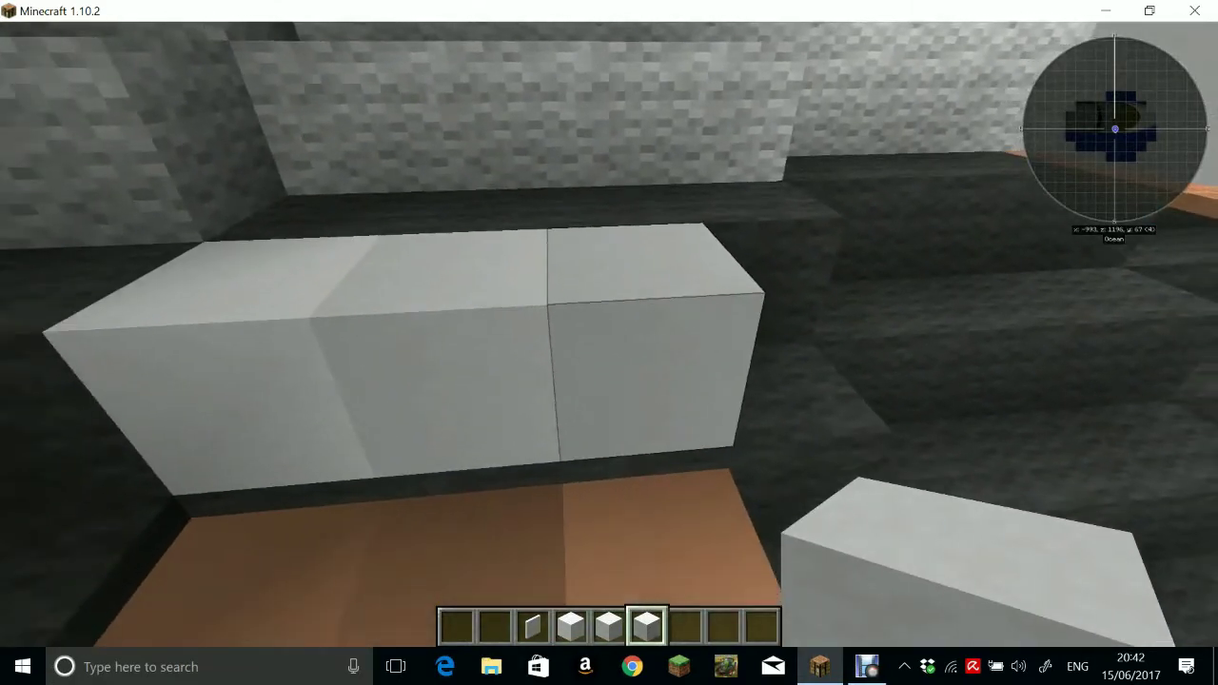
pyautogui.press('e')
pyautogui.press('e')
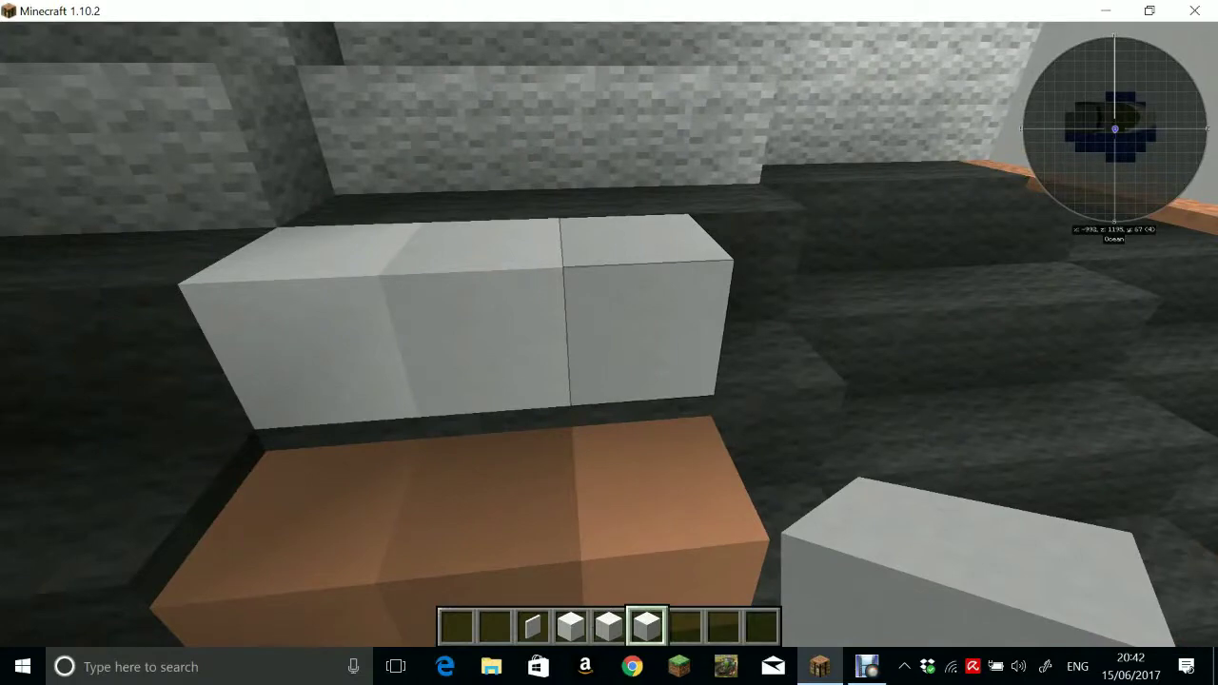
# Climb the stairs and place white blocks on the cabin's orange floor against the wall
pyautogui.press('s')
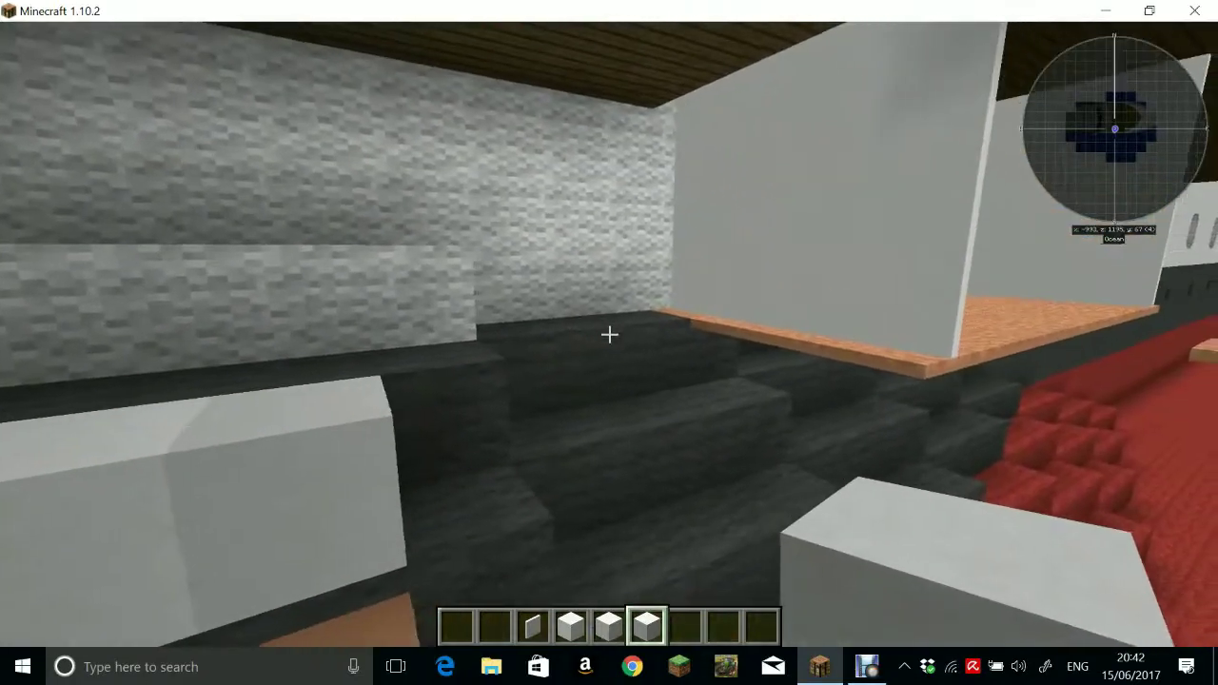
pyautogui.press('w')
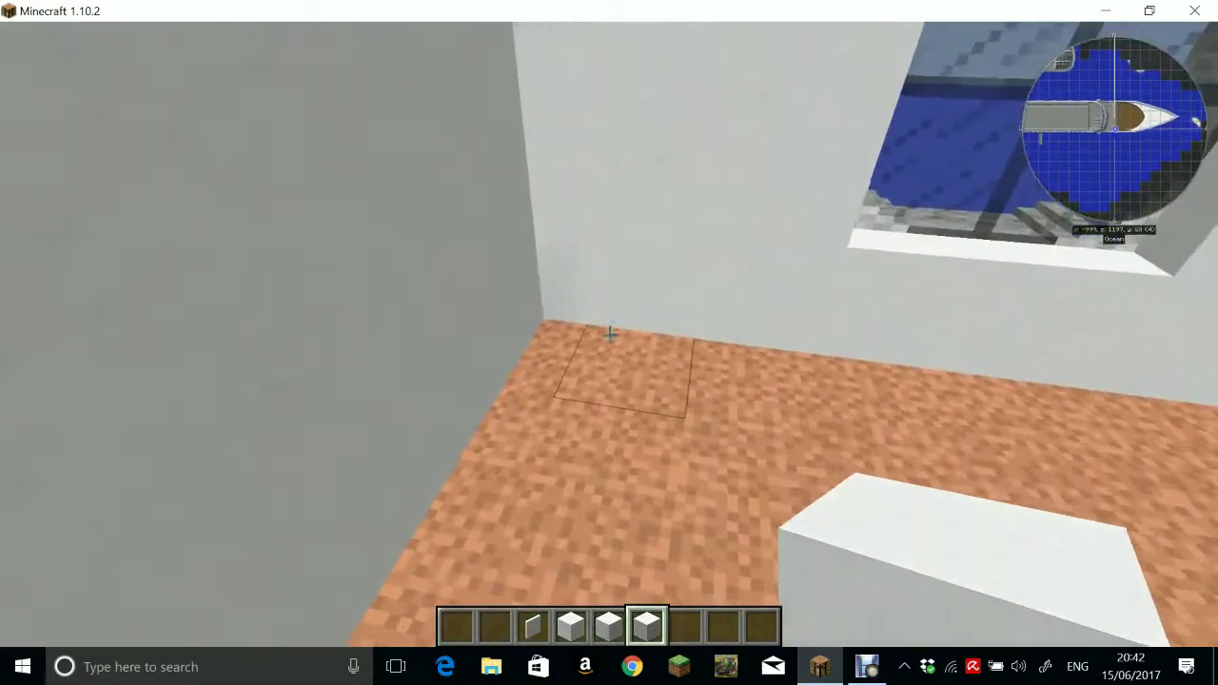
pyautogui.rightClick(609, 333)
pyautogui.press('w')
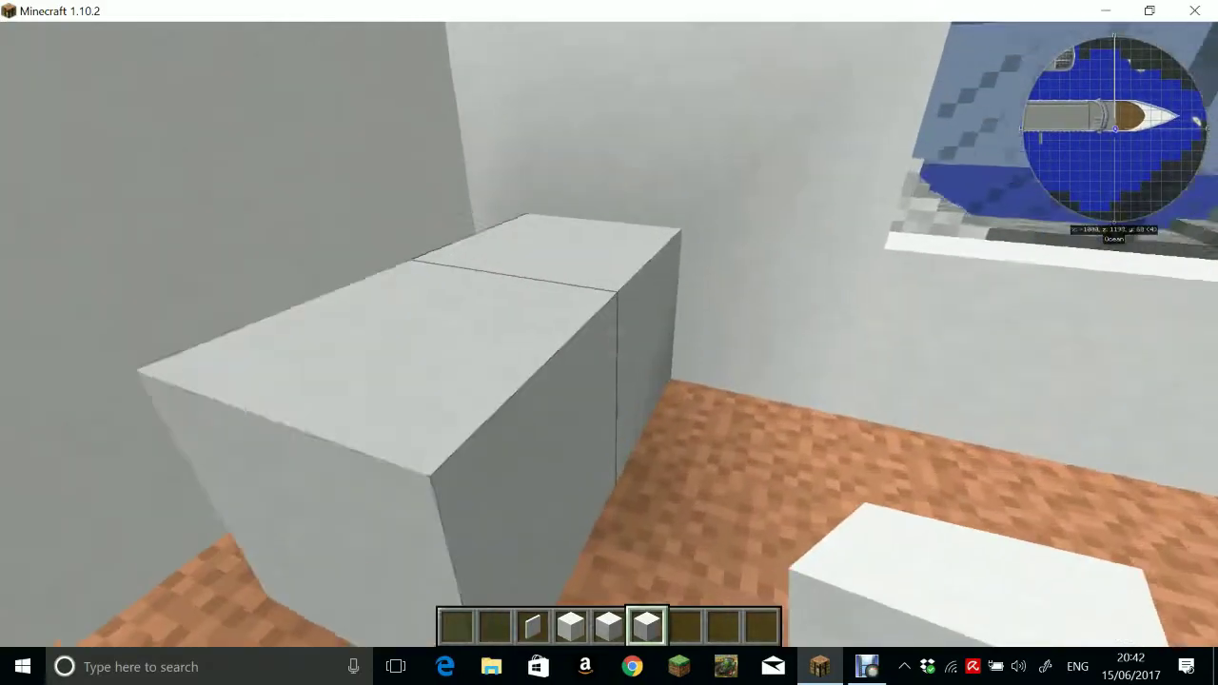
# Break the two white blocks on the orange floor
pyautogui.press('e')
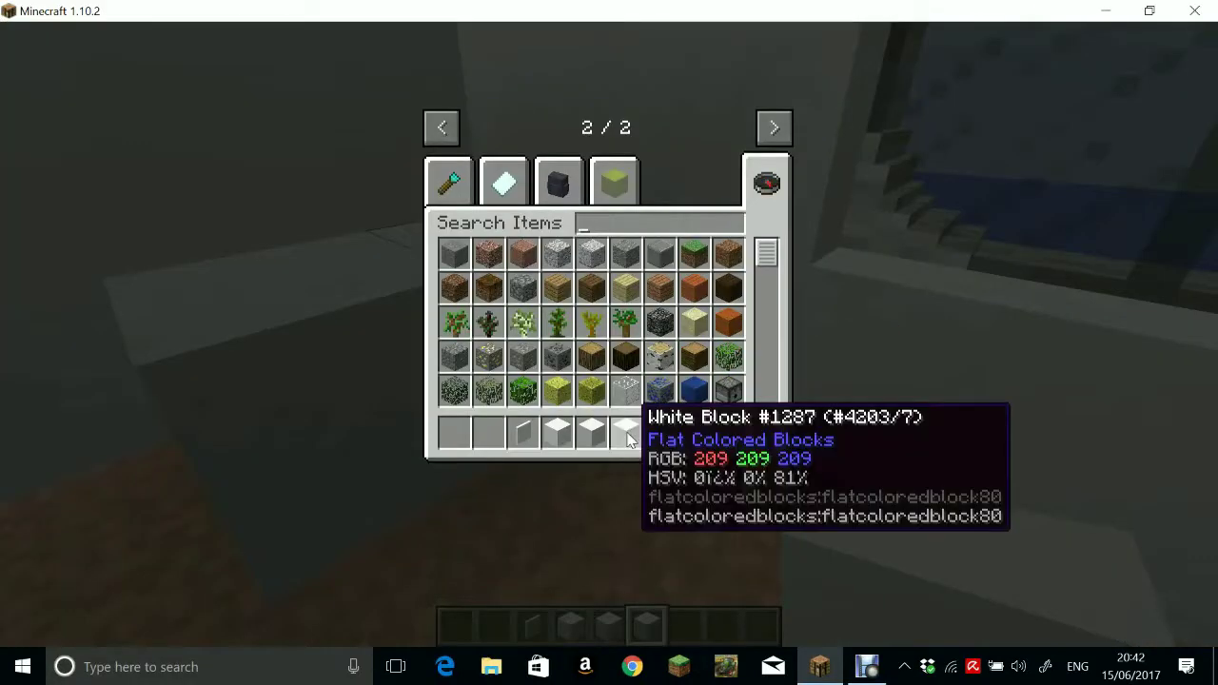
pyautogui.press('e')
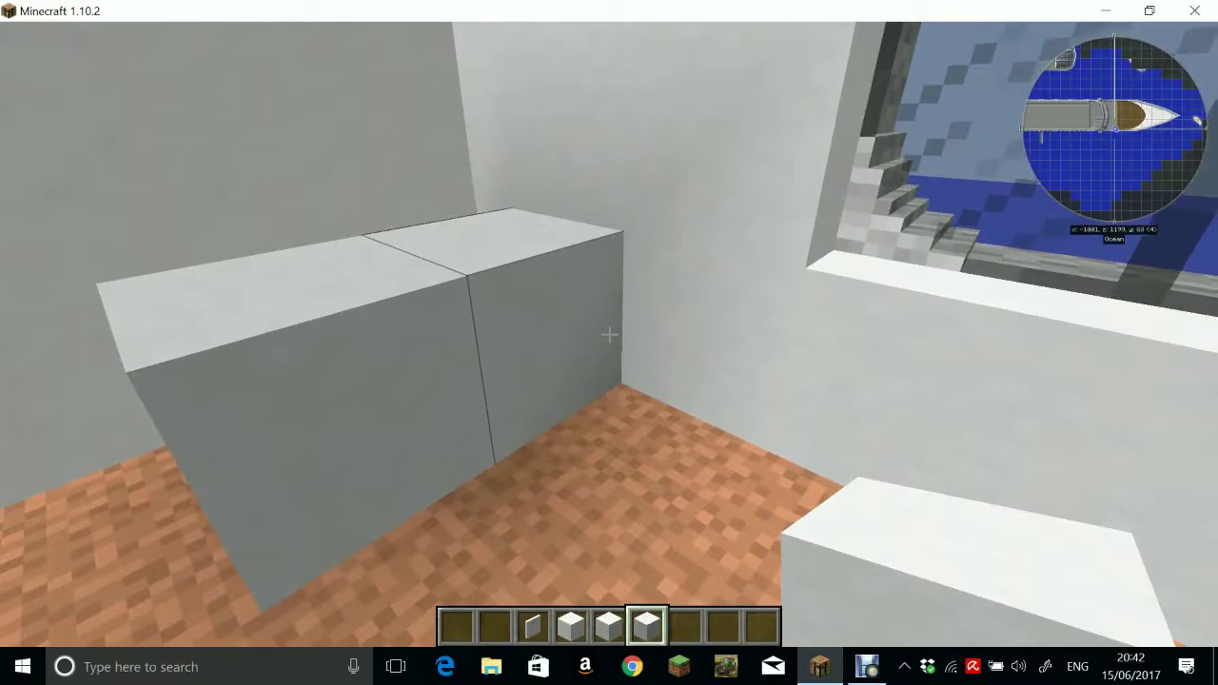
pyautogui.press('w')
pyautogui.scroll(1, 609, 342)
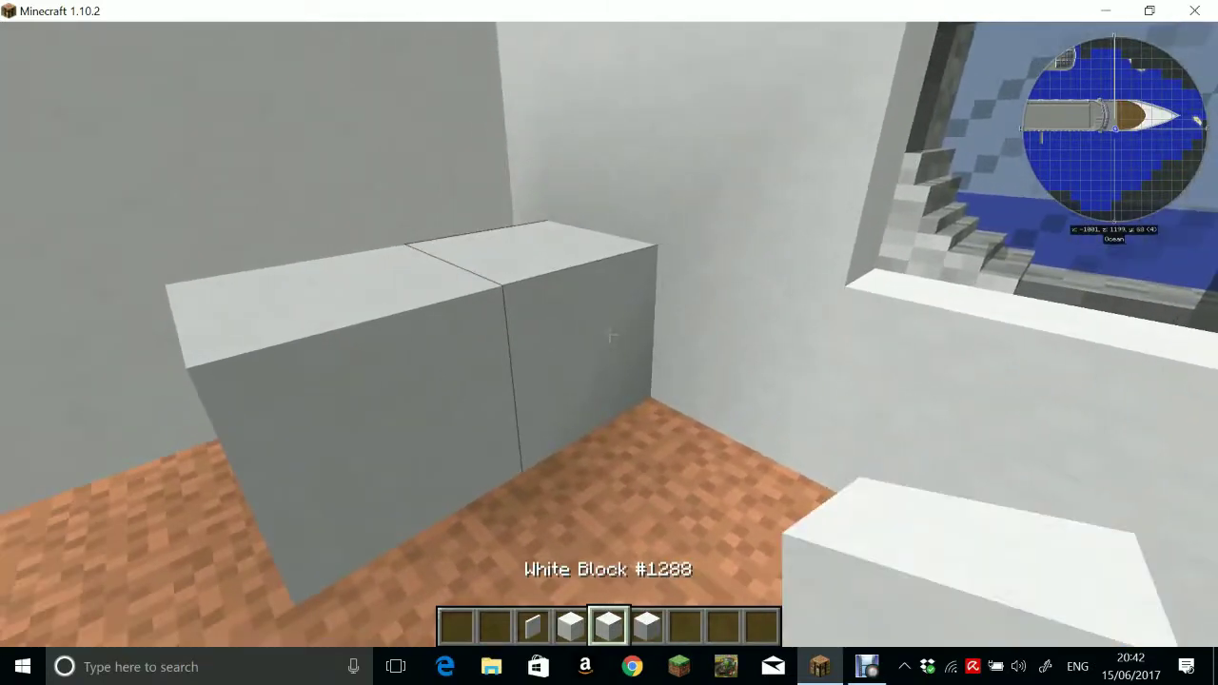
pyautogui.scroll(1, 609, 343)
pyautogui.click(609, 343)
pyautogui.click(609, 334)
# Put Silver Block #1285 into the hotbar and select it in slot 7
pyautogui.press('e')
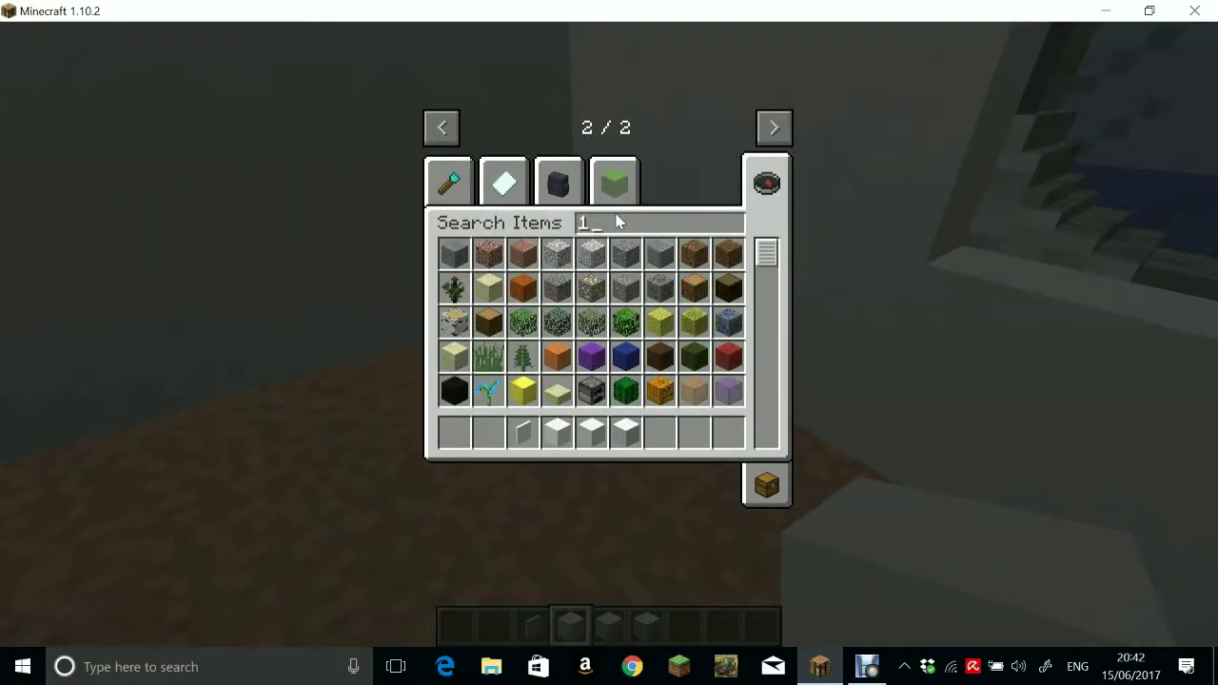
pyautogui.scroll(-4, 628, 286)
pyautogui.click(478, 352)
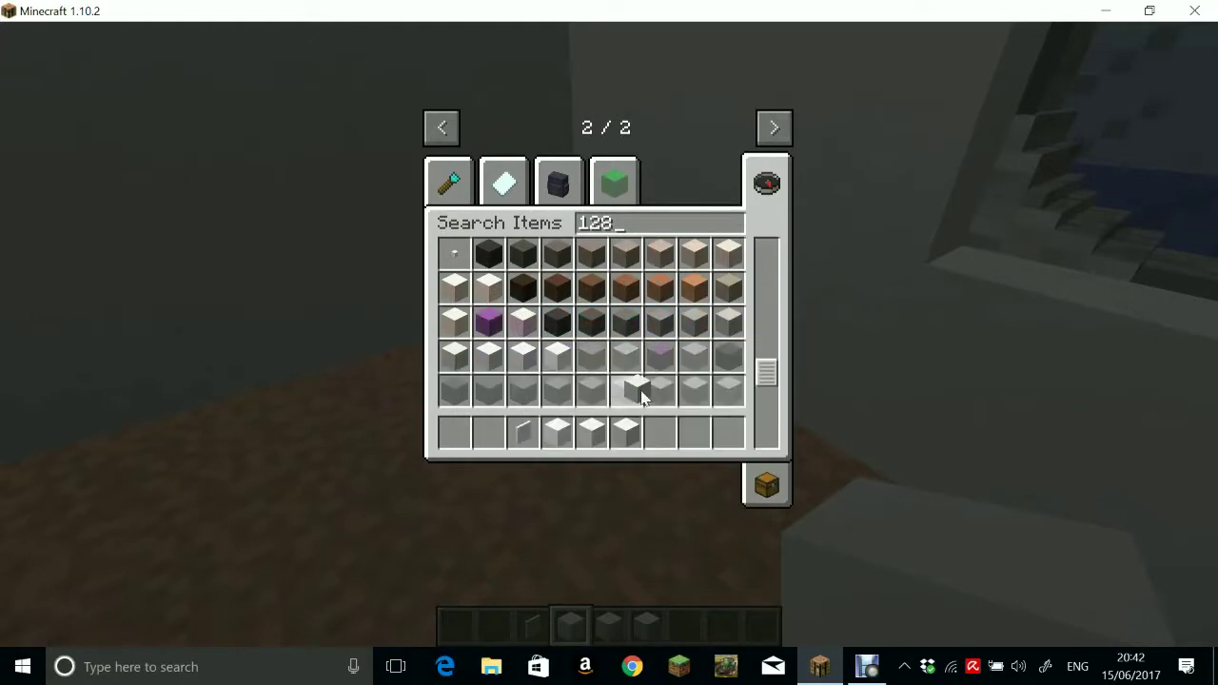
pyautogui.click(693, 423)
pyautogui.press('e')
pyautogui.press('7')
# Leave a single silver block standing on the orange floor after trying another grey shade
pyautogui.rightClick(610, 334)
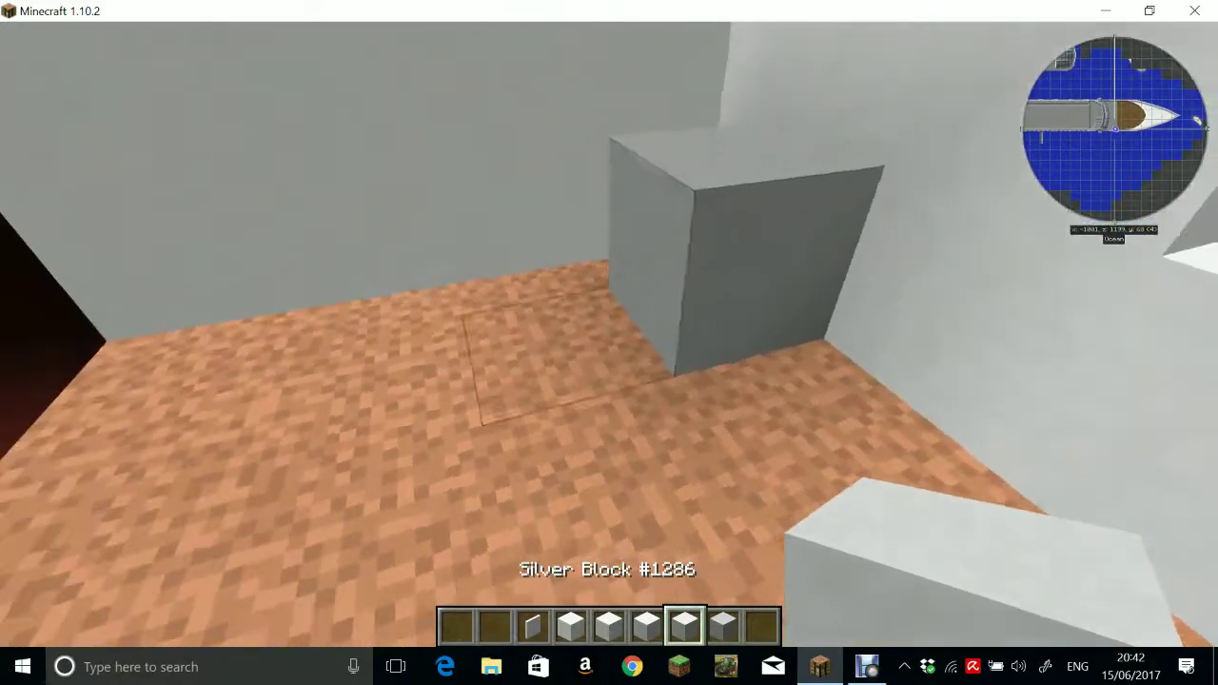
pyautogui.rightClick(610, 334)
pyautogui.click(609, 334)
pyautogui.rightClick(609, 334)
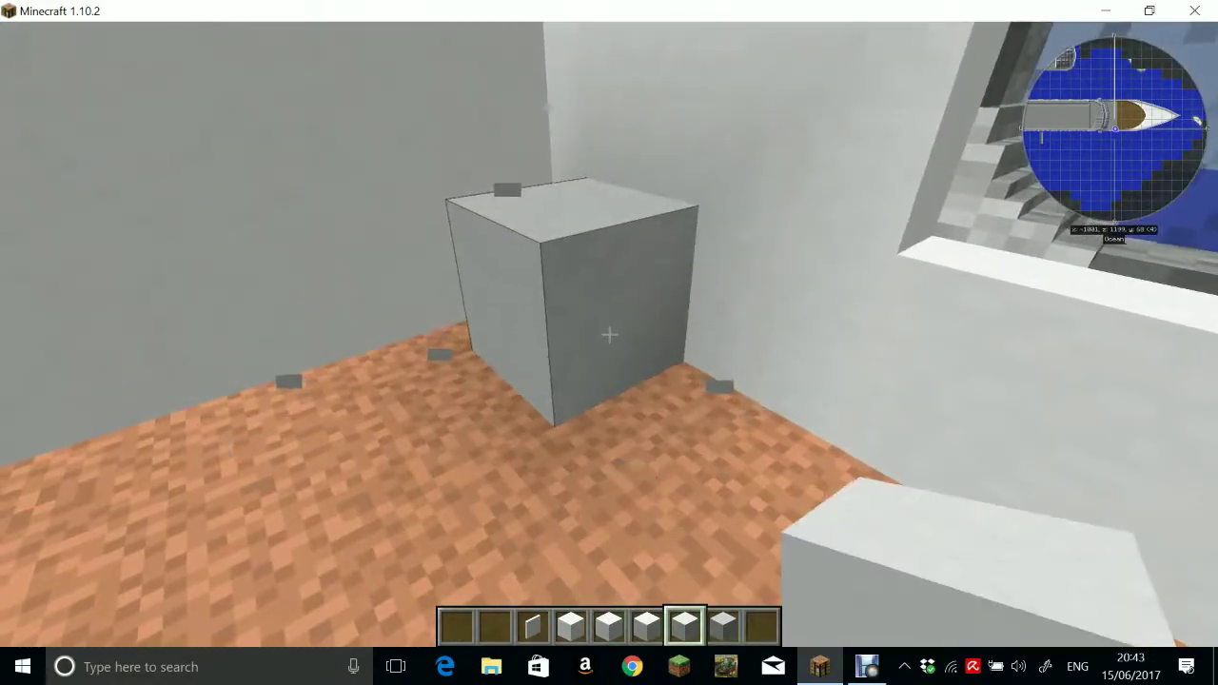
pyautogui.press('8')
pyautogui.click(610, 334)
pyautogui.rightClick(609, 334)
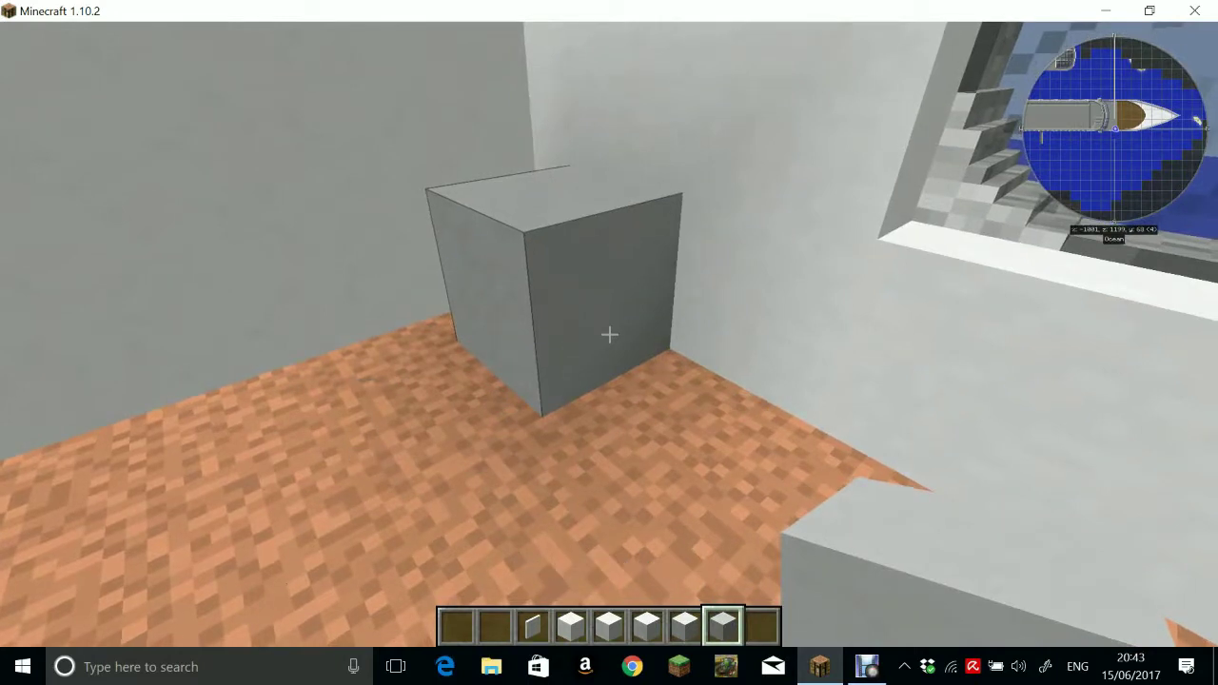
# Stock the hotbar with pale white, light orange and peach shade blocks
pyautogui.press('e')
pyautogui.scroll(-5, 698, 298)
pyautogui.scroll(-3, 504, 332)
pyautogui.scroll(-1, 685, 381)
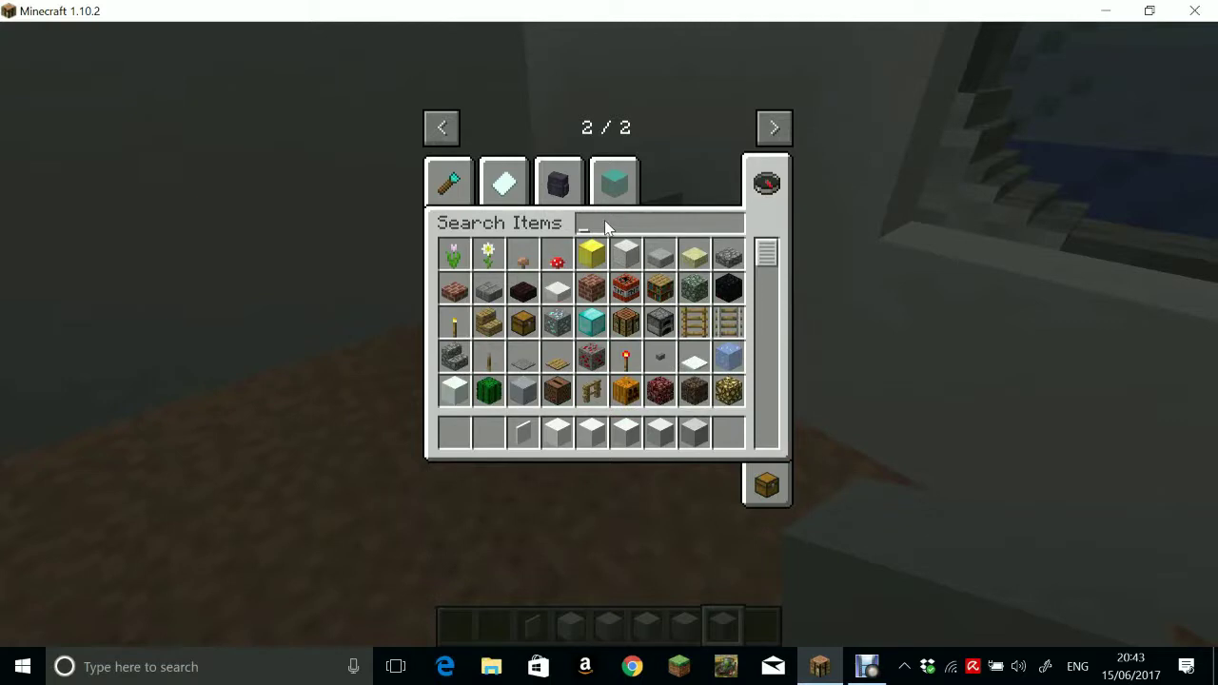
pyautogui.write('128')
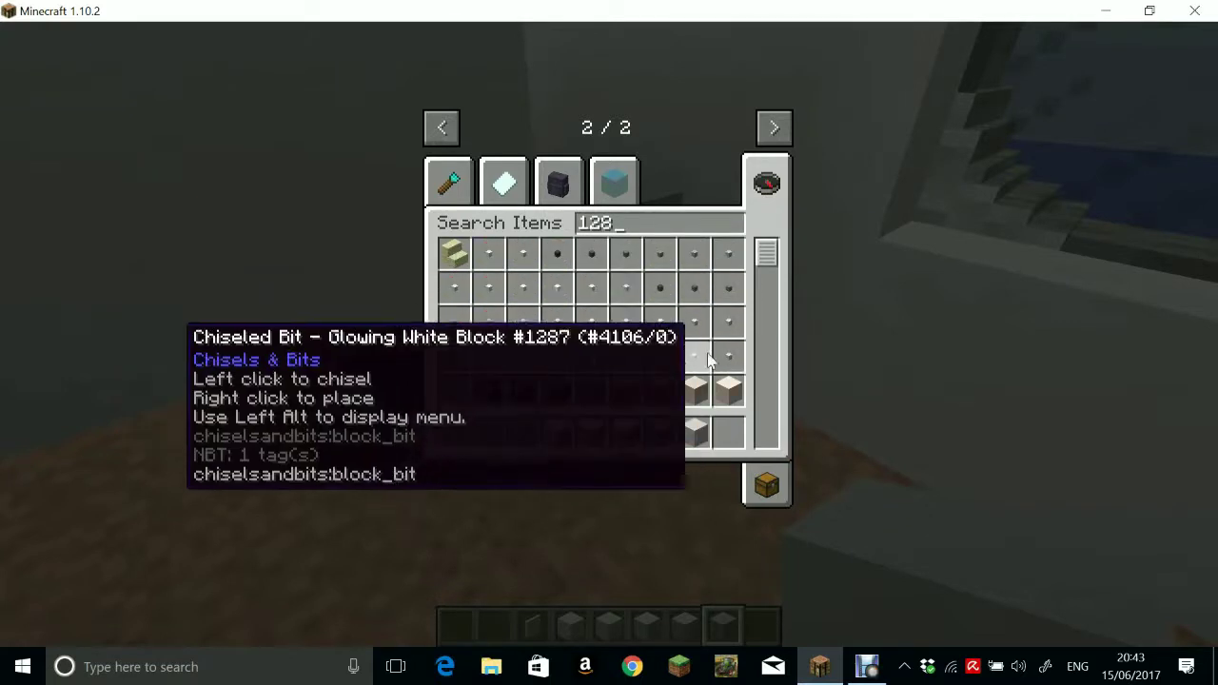
pyautogui.scroll(-5, 728, 415)
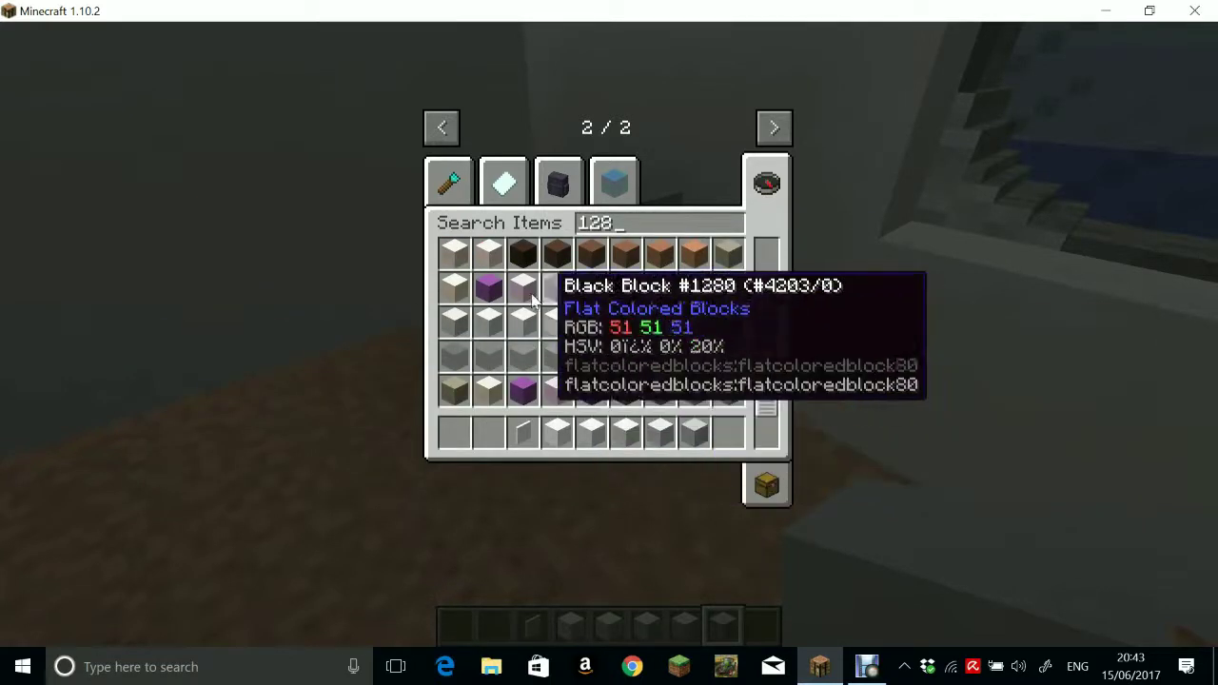
pyautogui.click(489, 273)
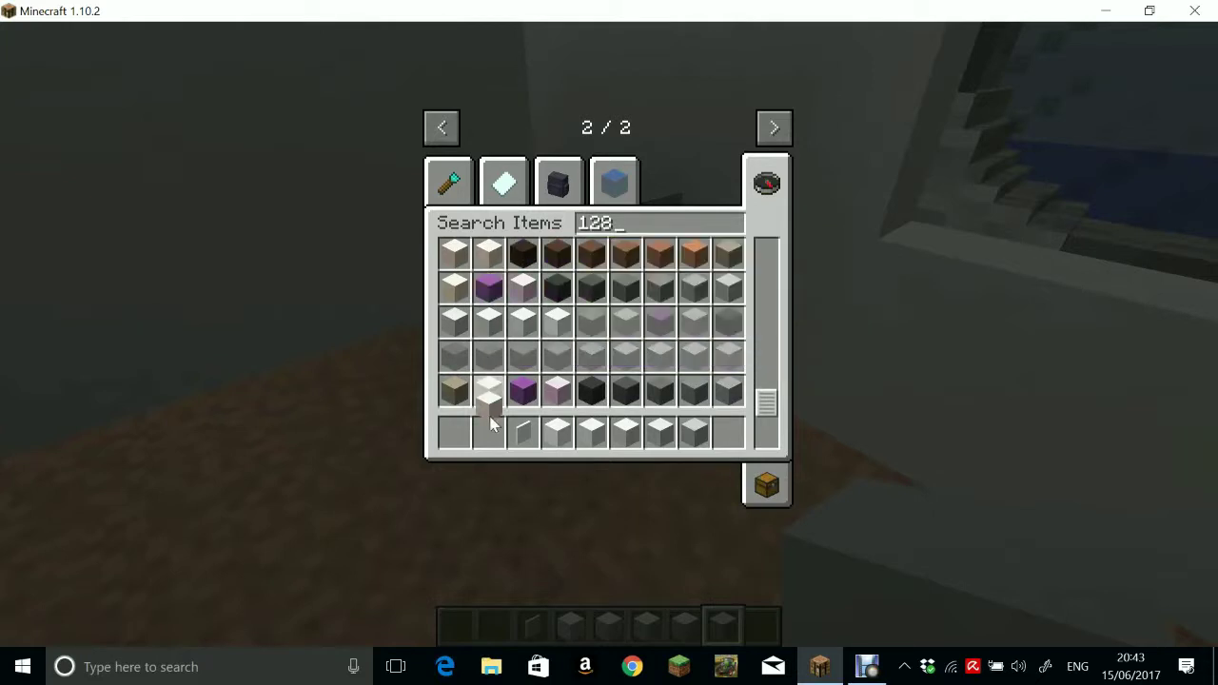
pyautogui.click(470, 440)
pyautogui.click(733, 434)
pyautogui.scroll(1, 737, 381)
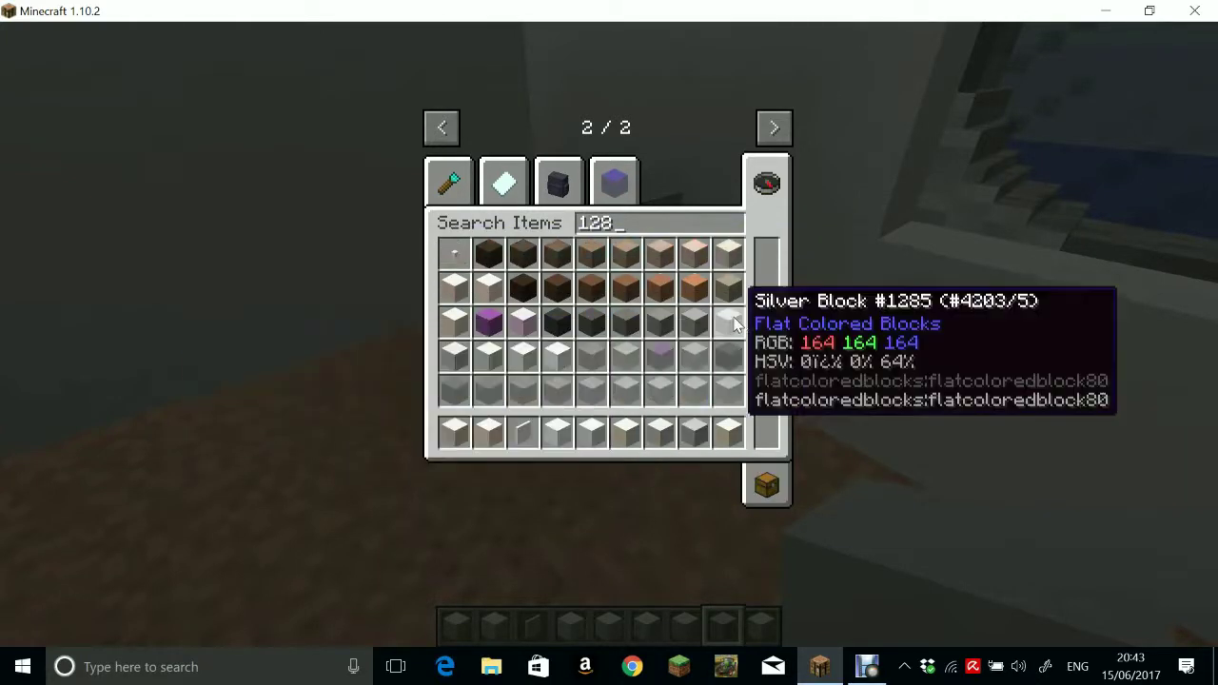
pyautogui.click(739, 257)
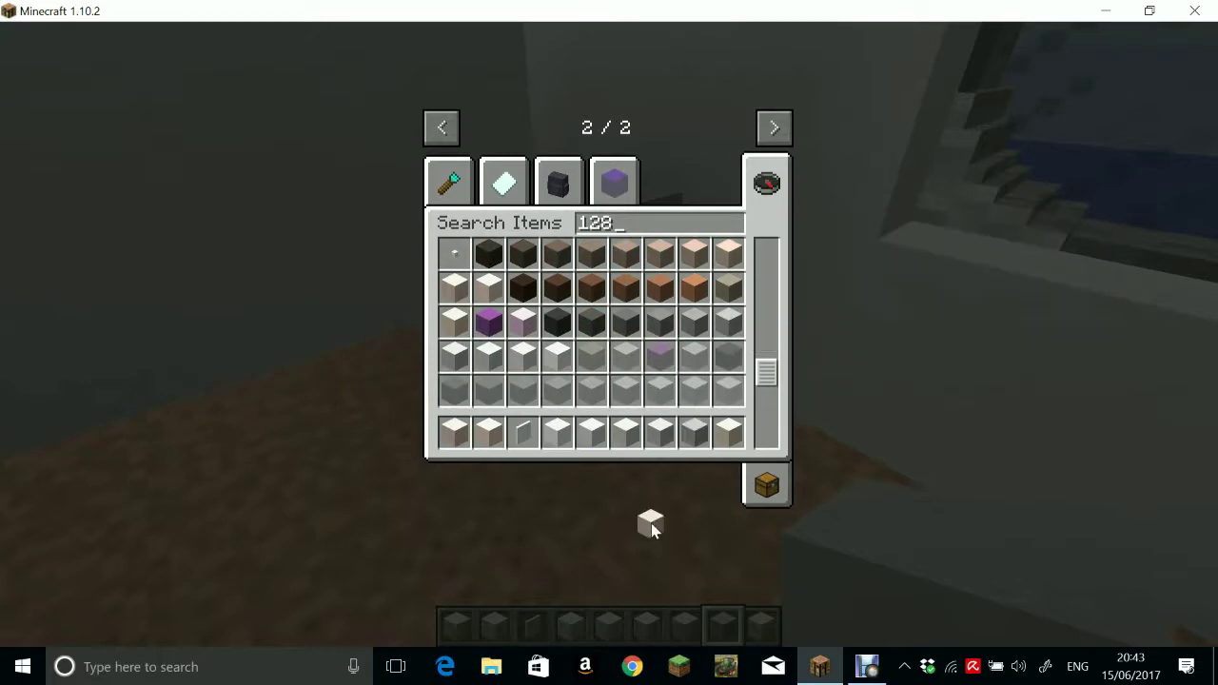
pyautogui.click(709, 371)
pyautogui.click(694, 255)
pyautogui.click(658, 433)
pyautogui.press('e')
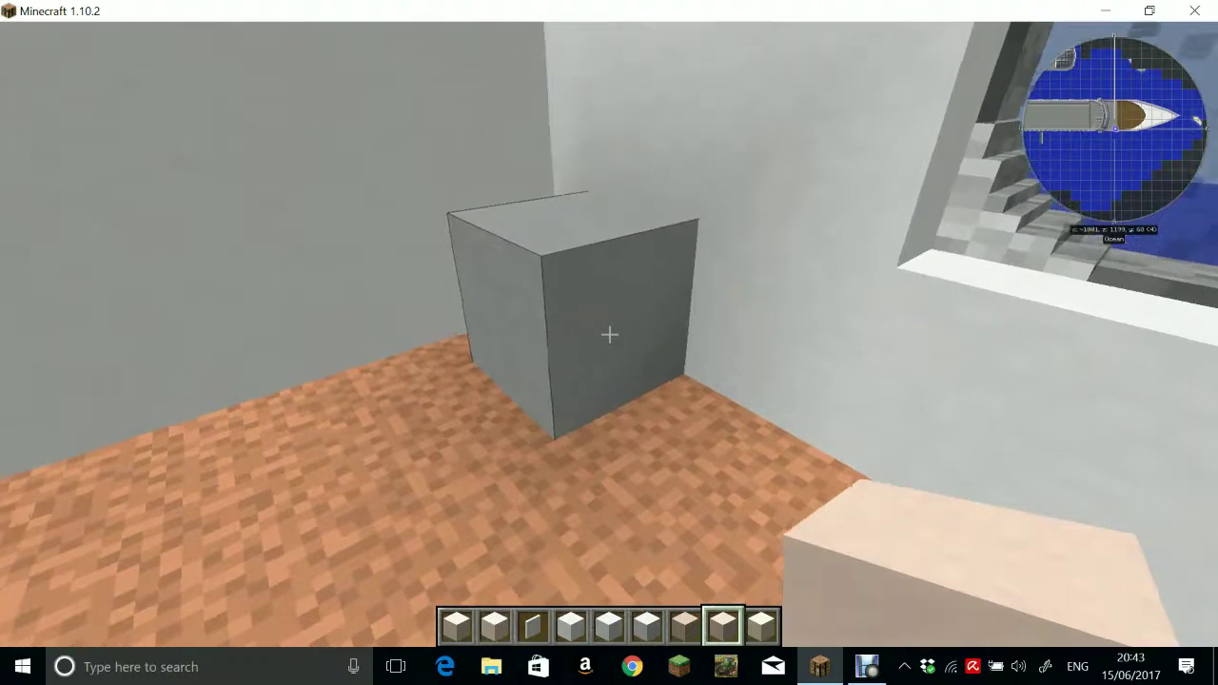
# Replace the silver block with five light orange and peach blocks under the porthole
pyautogui.press('3')
pyautogui.press('2')
pyautogui.click(609, 334)
pyautogui.rightClick(609, 334)
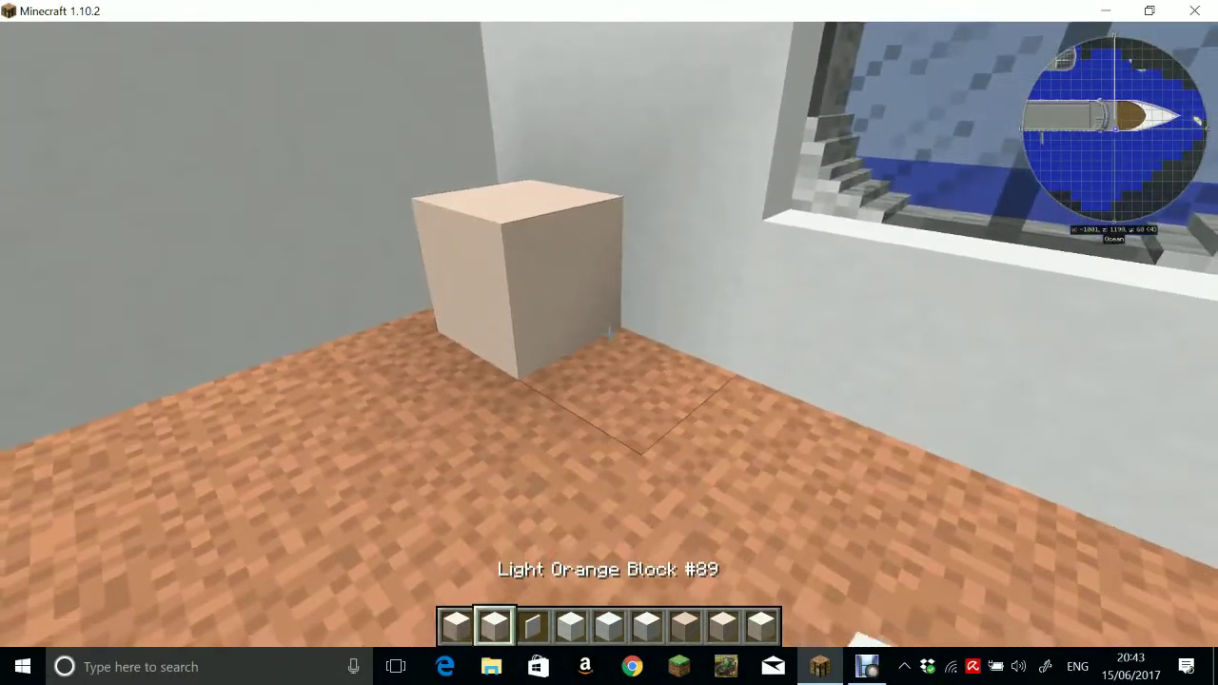
pyautogui.press('1')
pyautogui.rightClick(609, 334)
pyautogui.scroll(-4, 609, 335)
pyautogui.scroll(-2, 609, 334)
pyautogui.scroll(-2, 609, 334)
pyautogui.rightClick(609, 334)
pyautogui.scroll(1, 609, 334)
pyautogui.rightClick(609, 334)
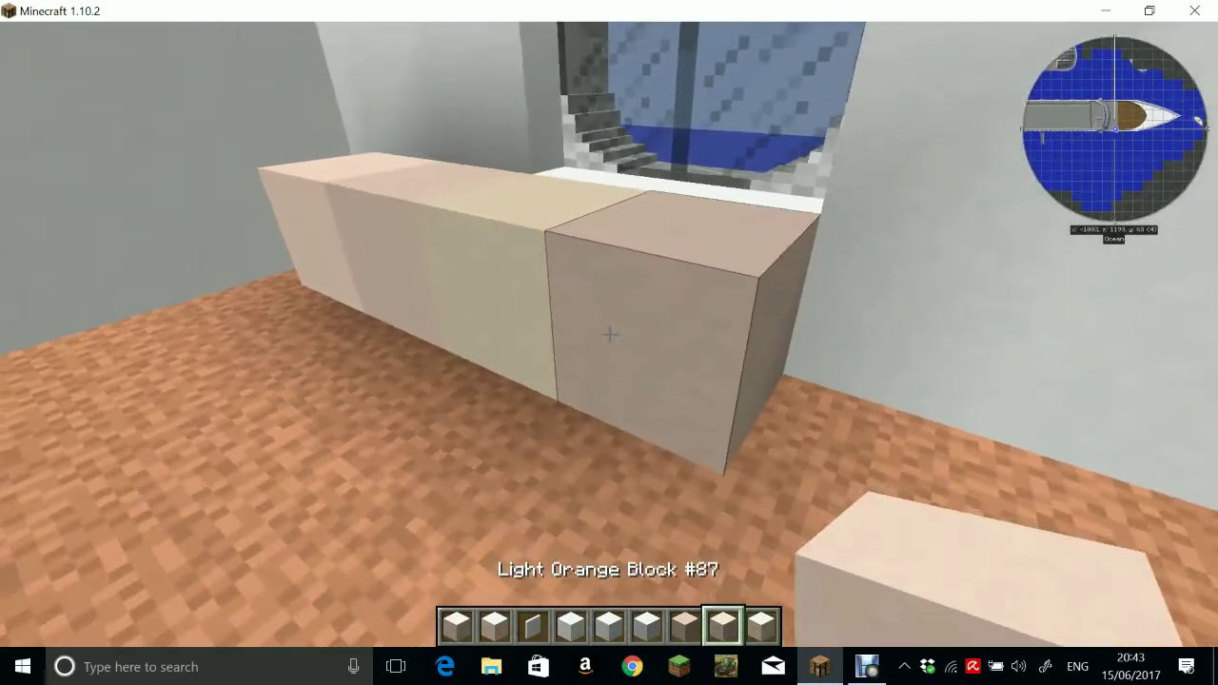
pyautogui.scroll(1, 609, 334)
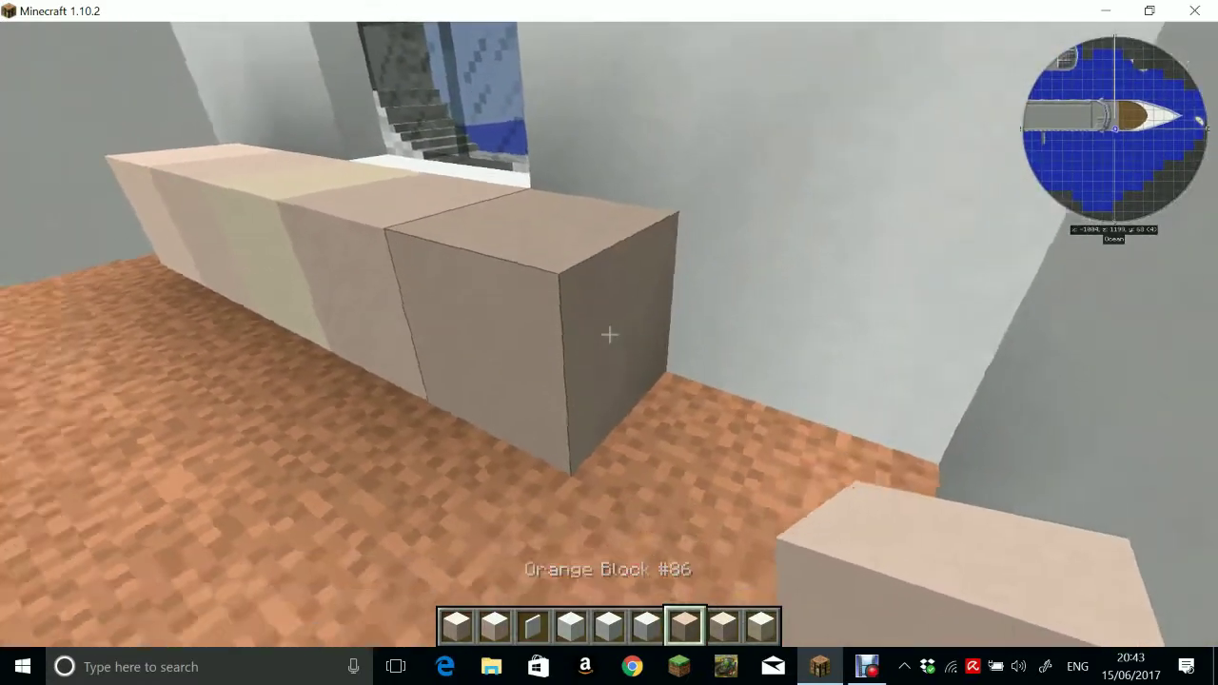
pyautogui.rightClick(609, 335)
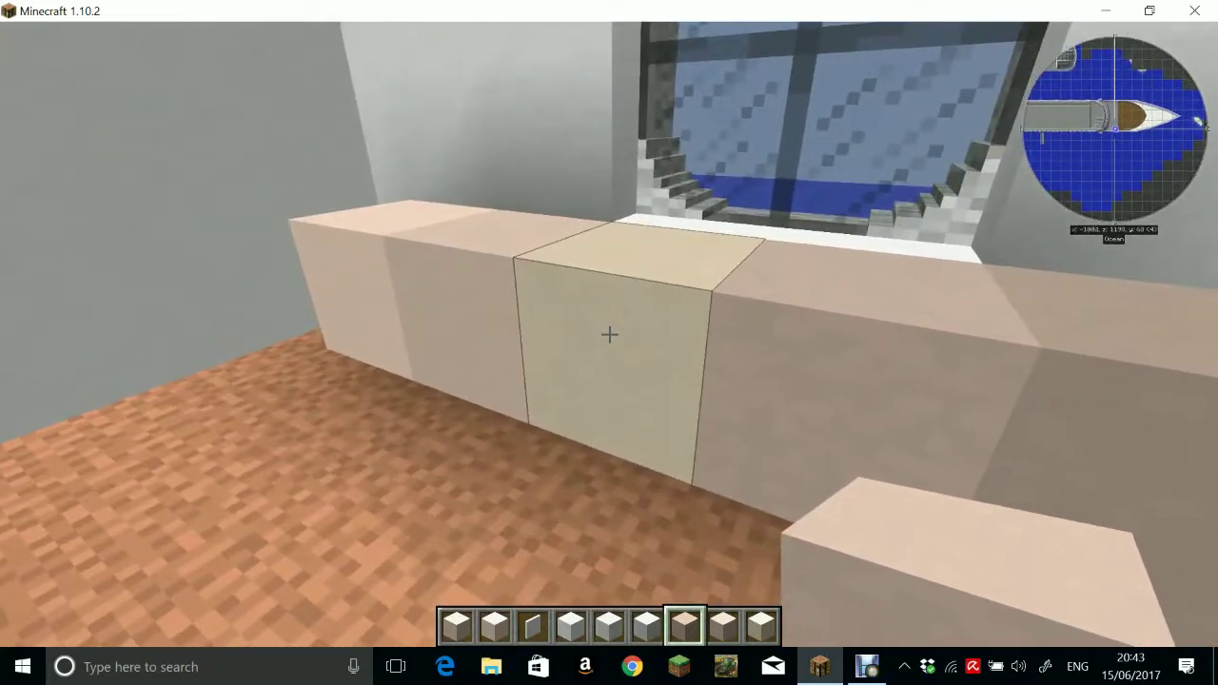
pyautogui.press('e')
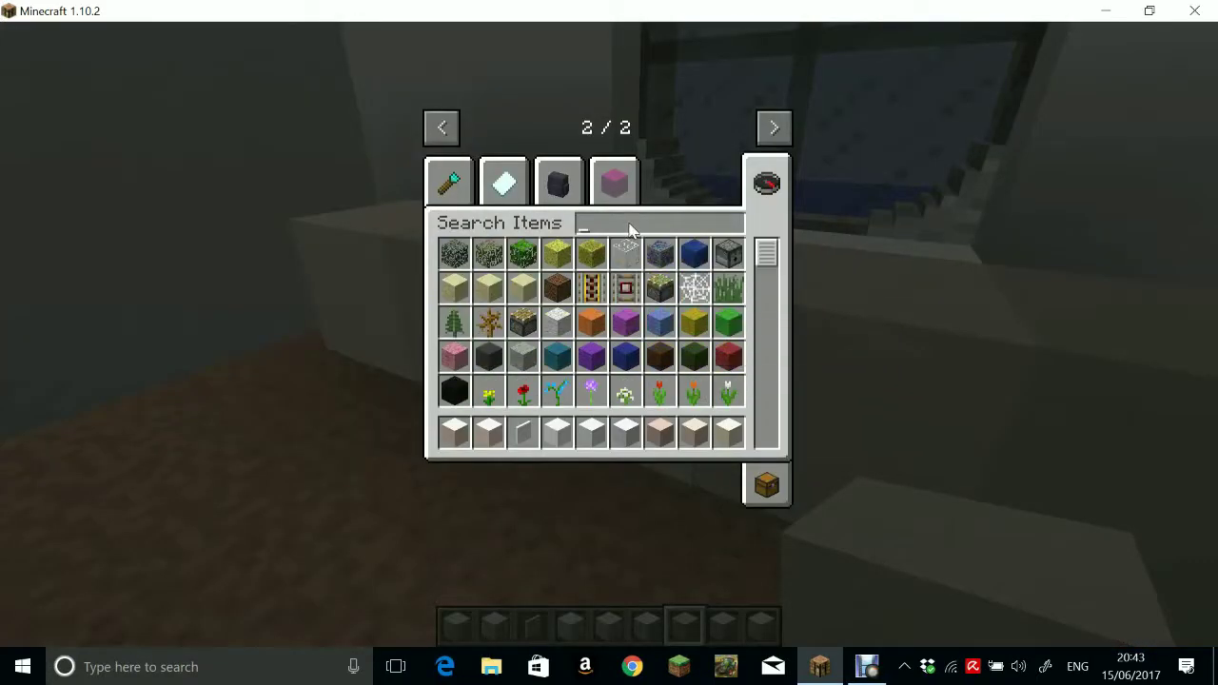
pyautogui.write('128')
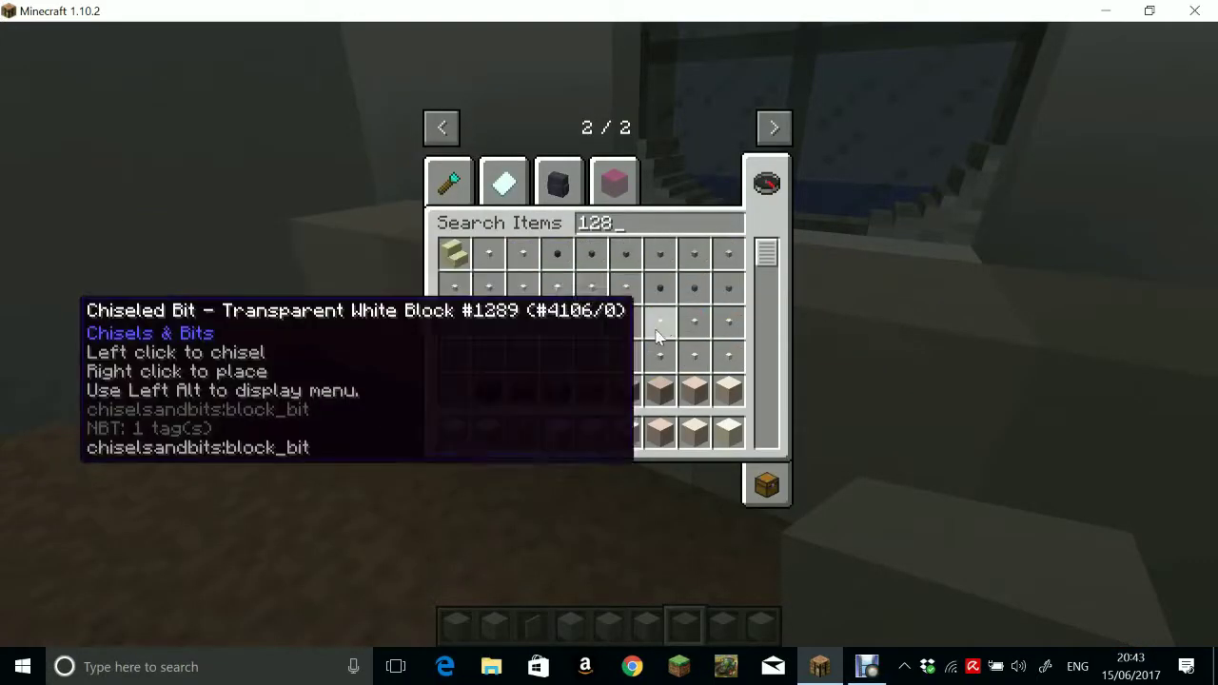
pyautogui.scroll(-1, 652, 365)
pyautogui.scroll(1, 657, 366)
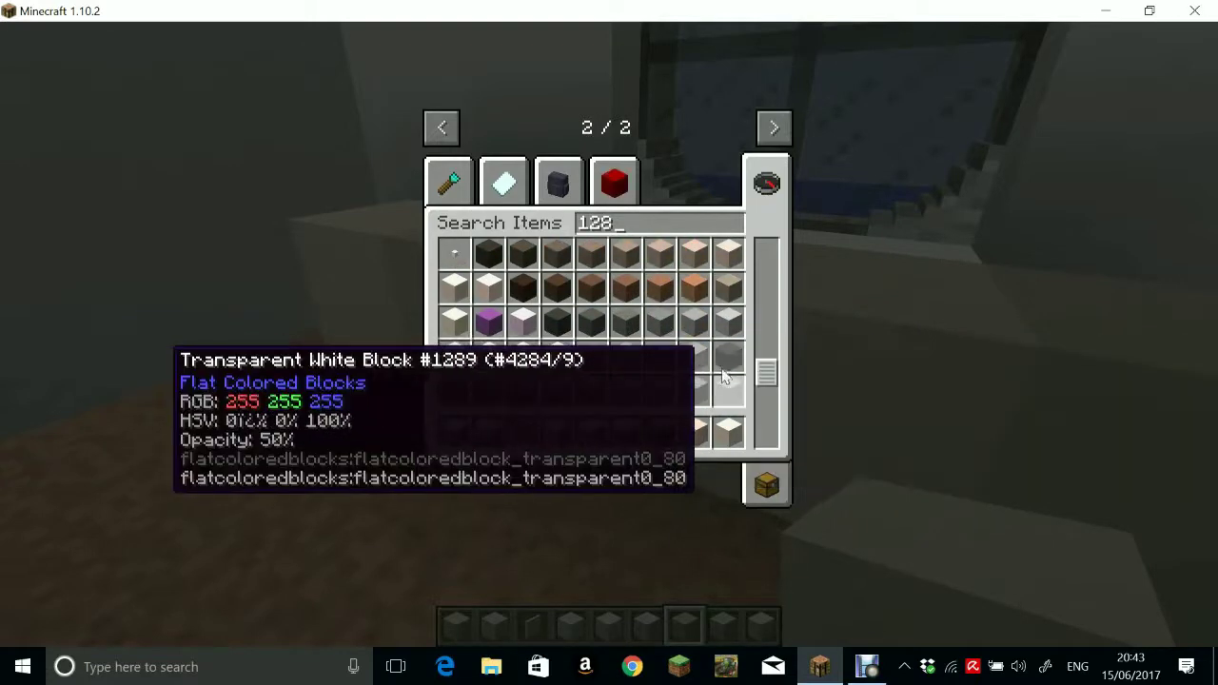
pyautogui.scroll(1, 712, 380)
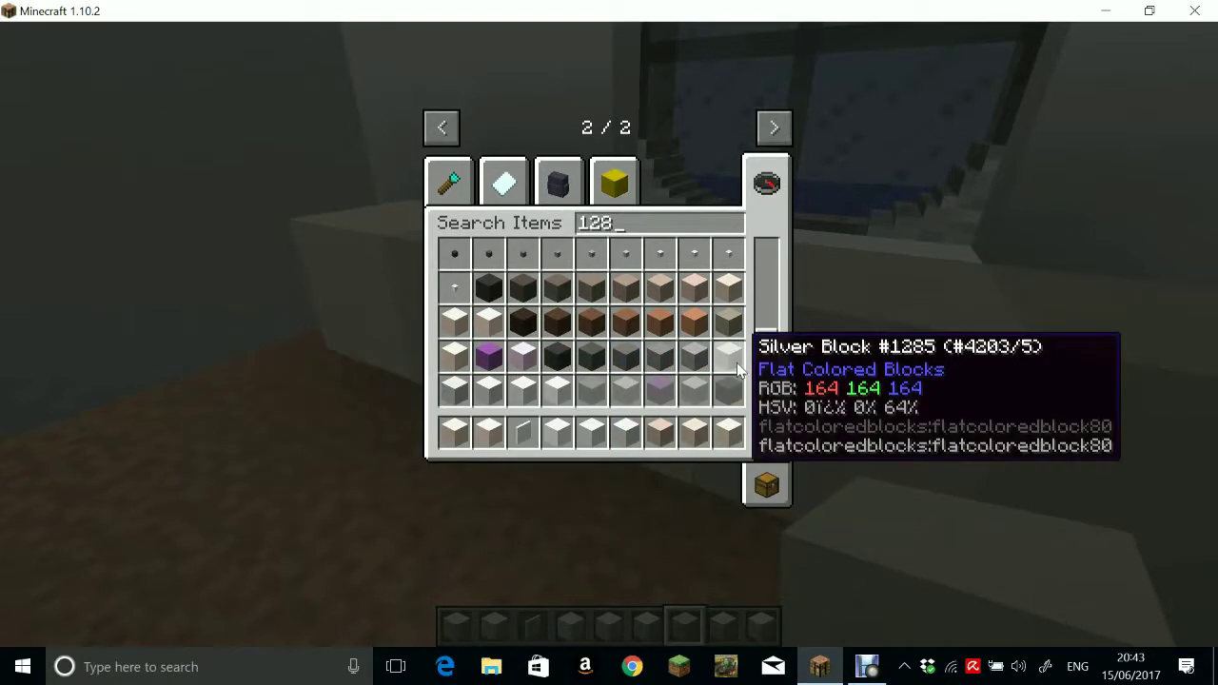
# Take Silver Block #1285 from the search results and swap two tan blocks for it
pyautogui.click(738, 362)
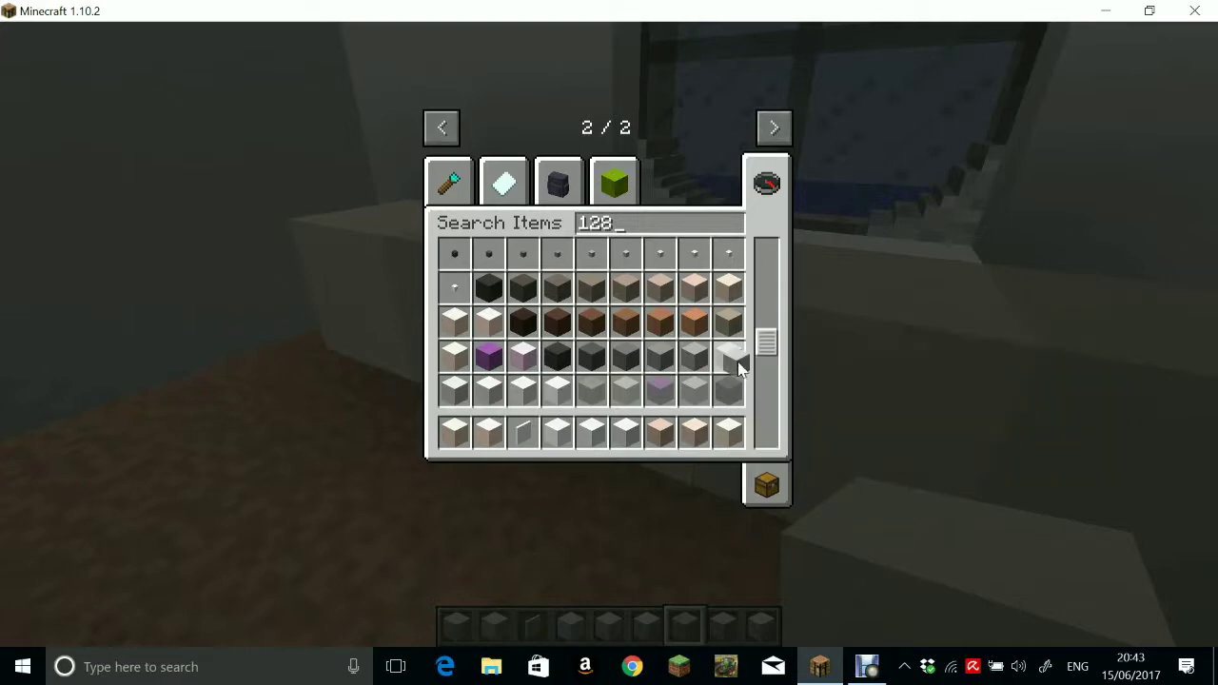
pyautogui.click(482, 371)
pyautogui.press('e')
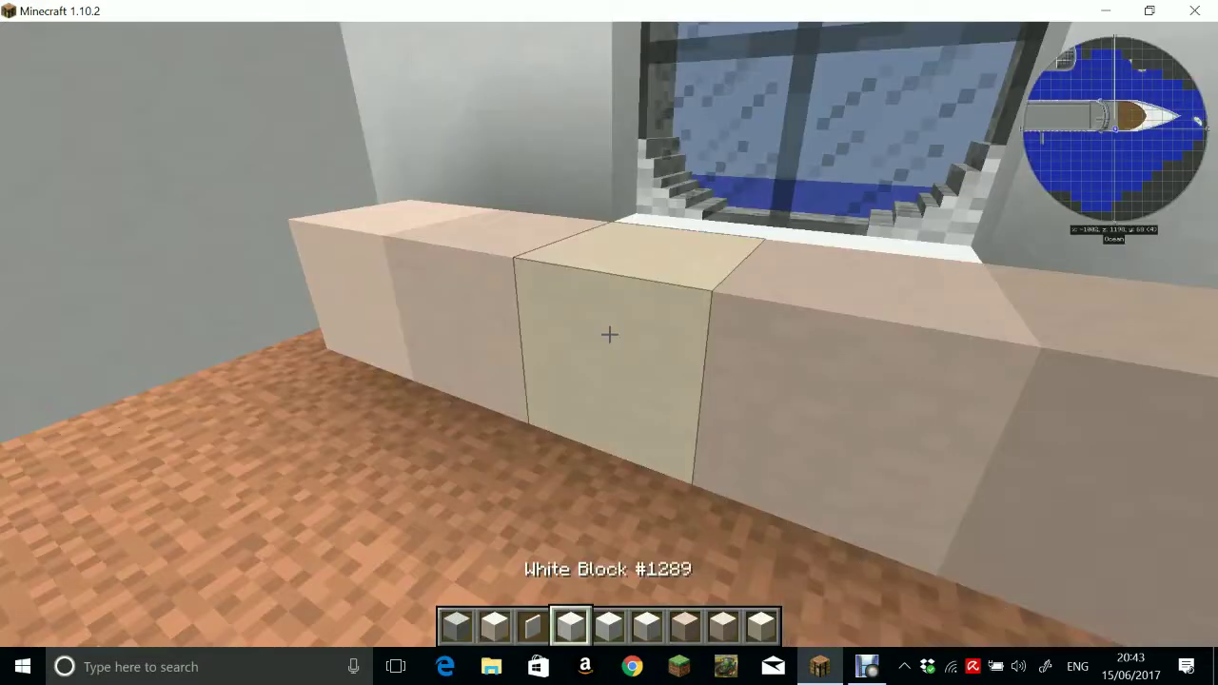
pyautogui.scroll(1, 609, 343)
pyautogui.scroll(2, 609, 343)
pyautogui.click(609, 334)
pyautogui.rightClick(609, 334)
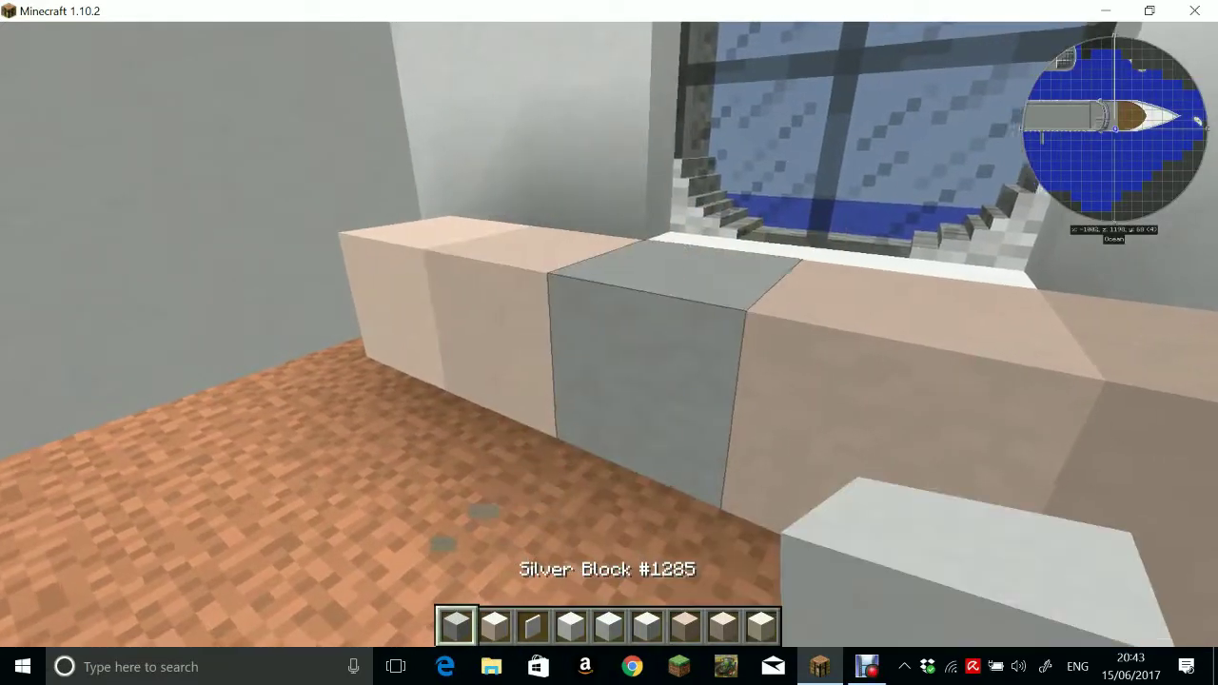
pyautogui.click(609, 334)
pyautogui.rightClick(609, 334)
# Place a White Block for comparison, then break away all the sample blocks
pyautogui.click(609, 334)
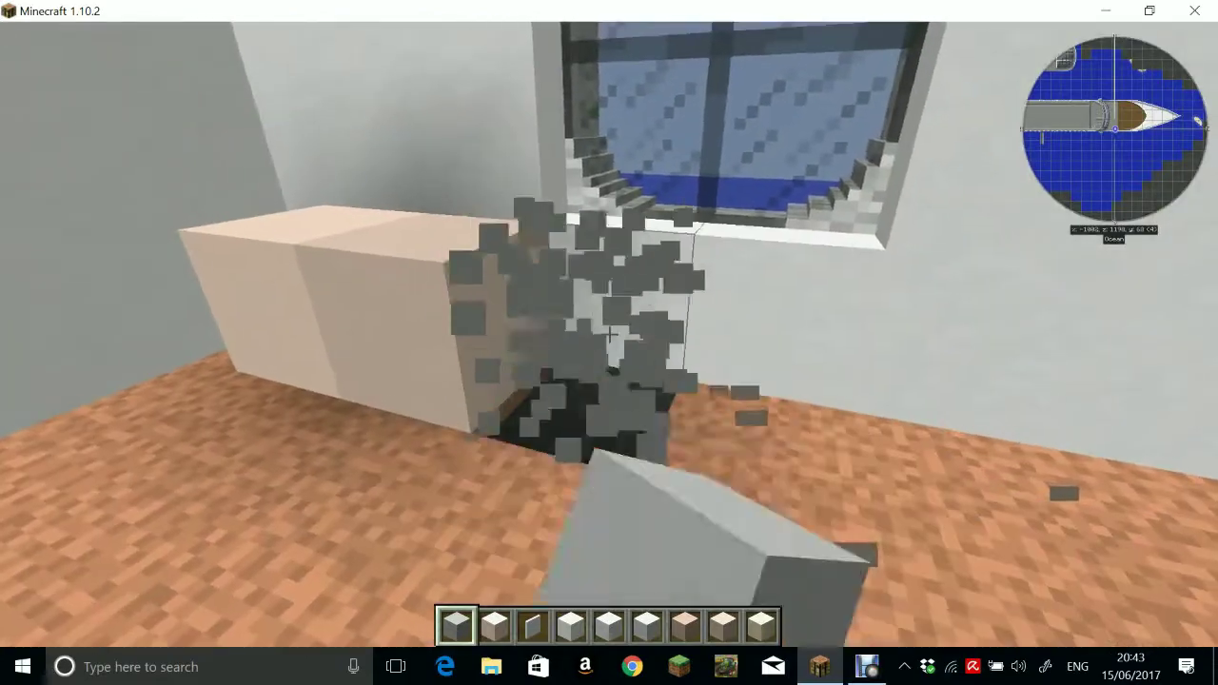
pyautogui.scroll(-5, 609, 335)
pyautogui.rightClick(610, 334)
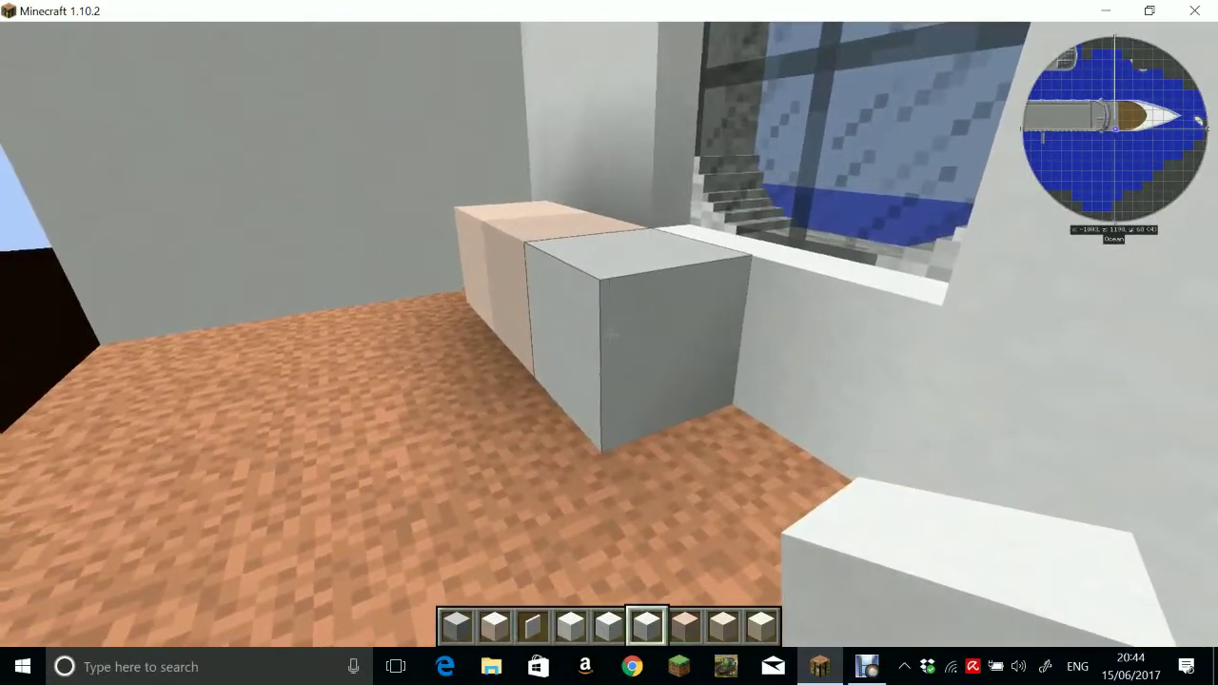
pyautogui.click(609, 334)
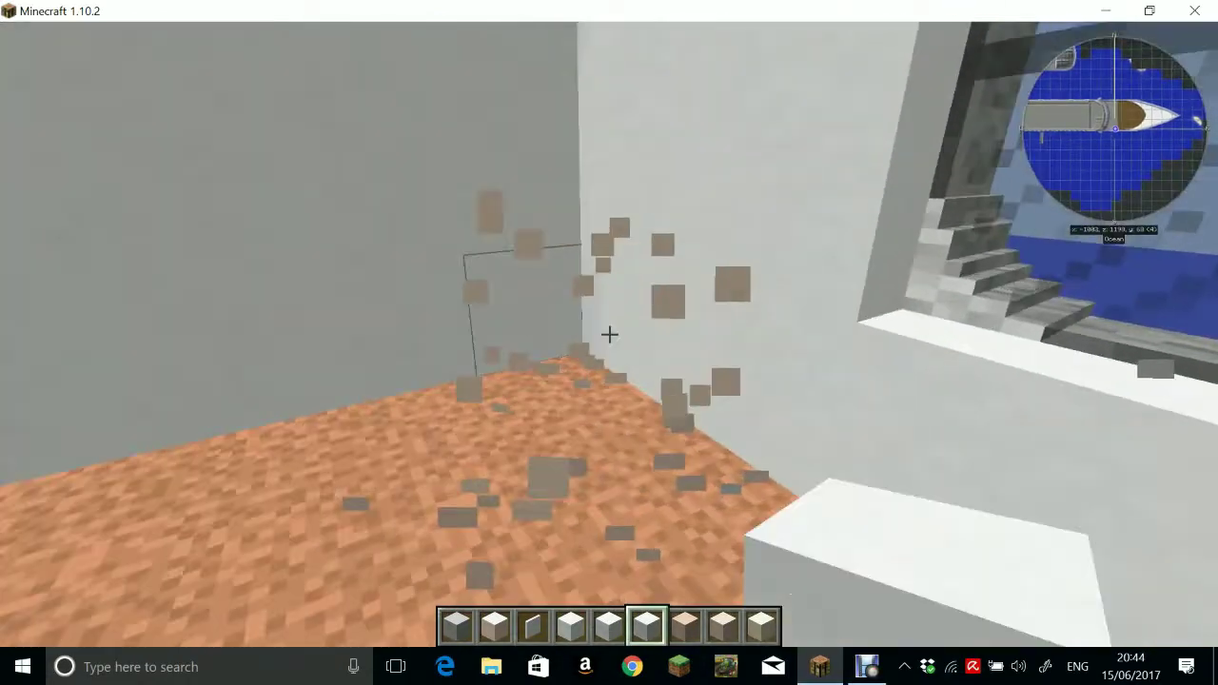
pyautogui.press('e')
pyautogui.press('Escape')
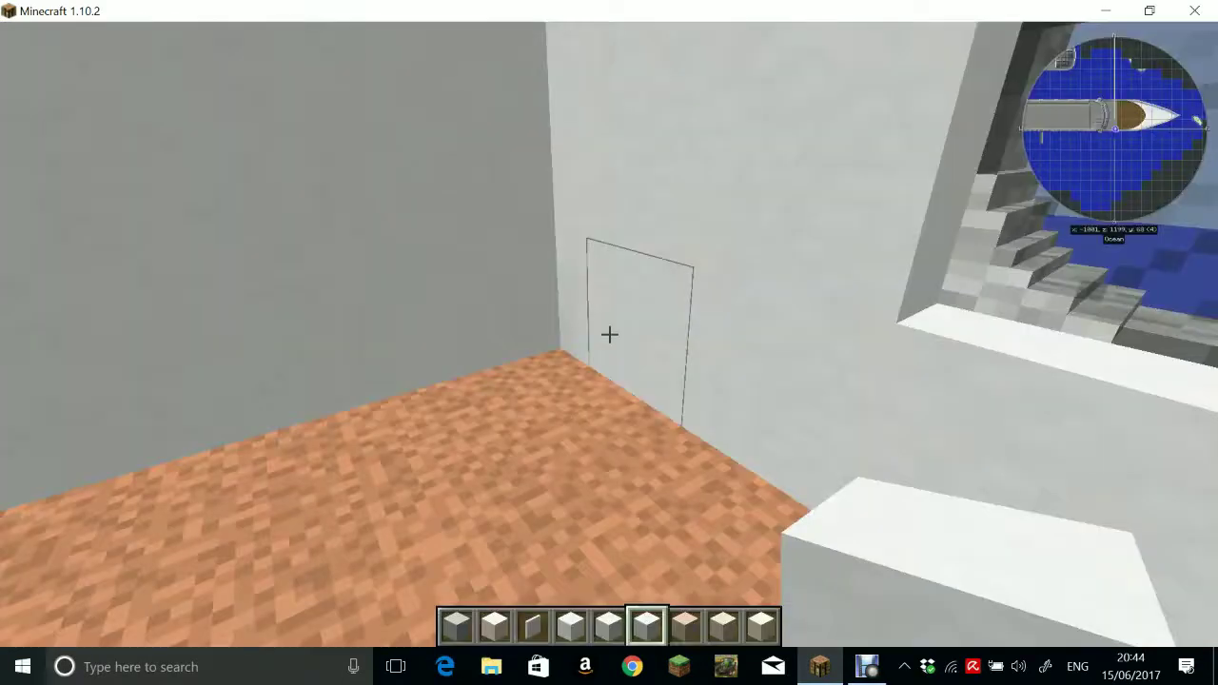
pyautogui.press('e')
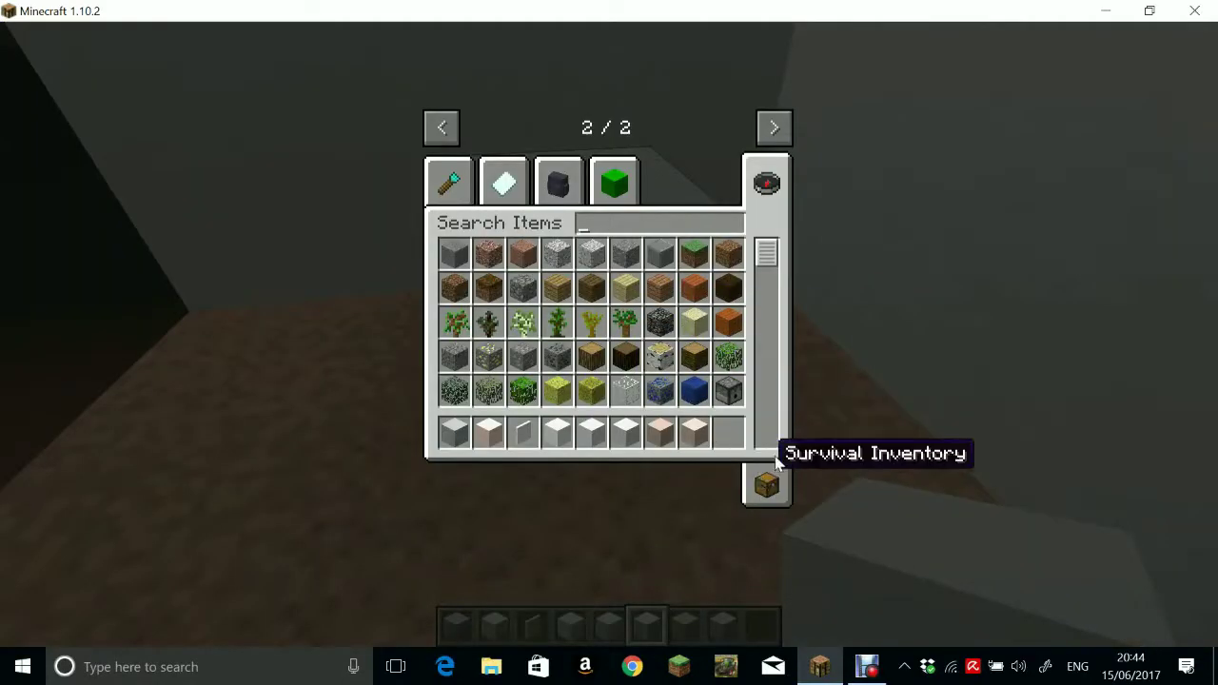
# Pick a White Block bit and clear the extra bits from the hotbar
pyautogui.click(776, 463)
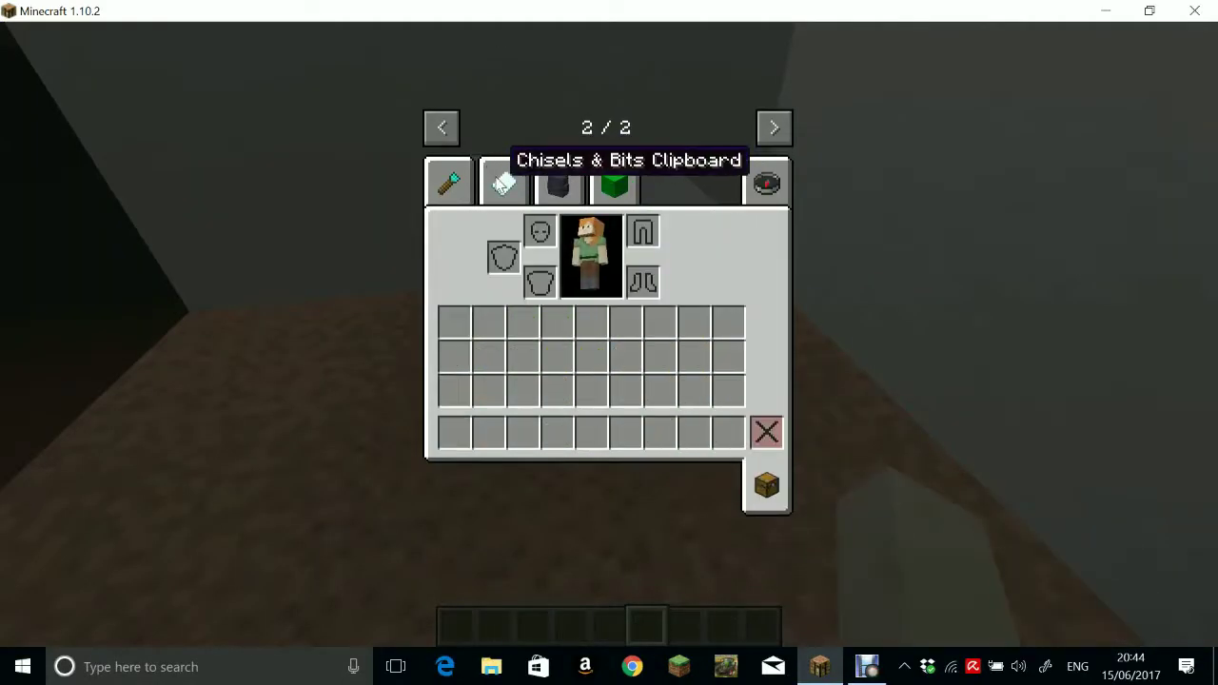
pyautogui.click(452, 184)
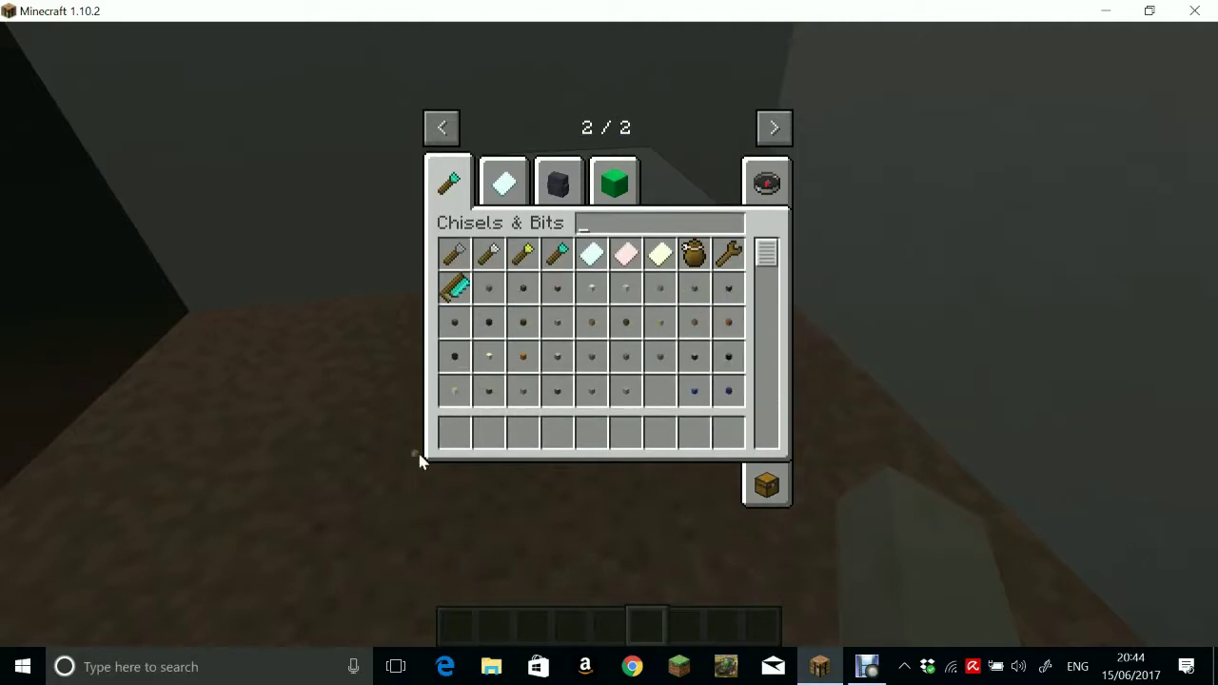
pyautogui.press('e')
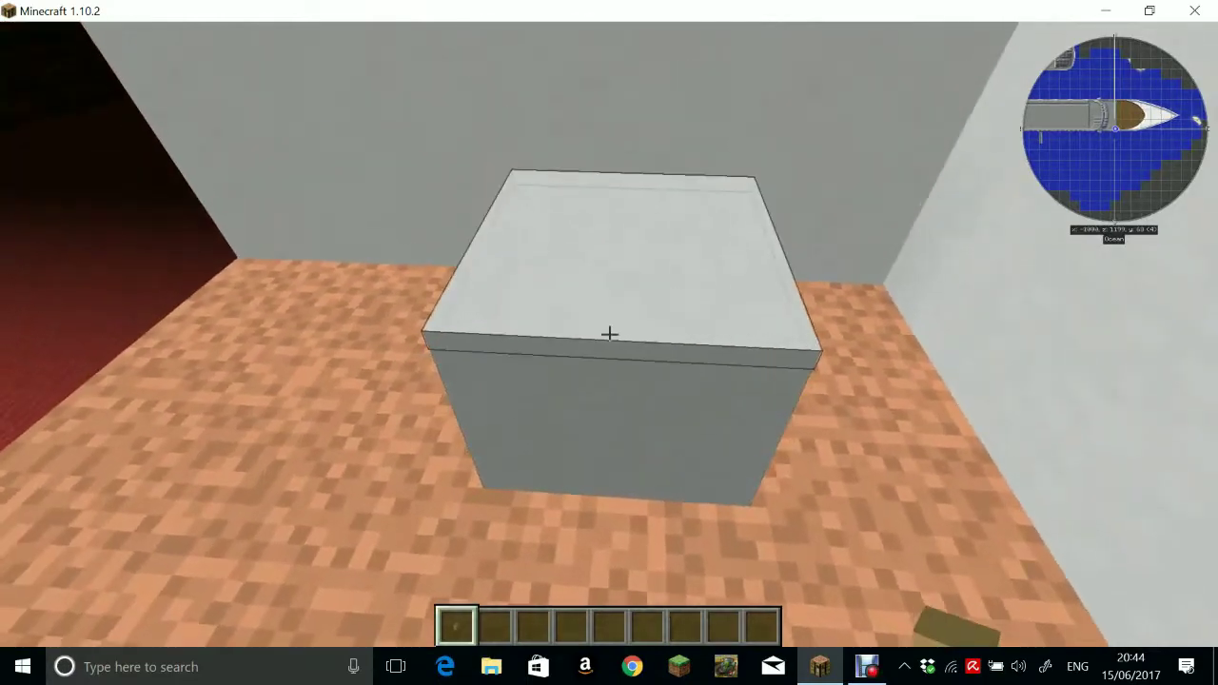
pyautogui.middleClick(609, 334)
pyautogui.press('e')
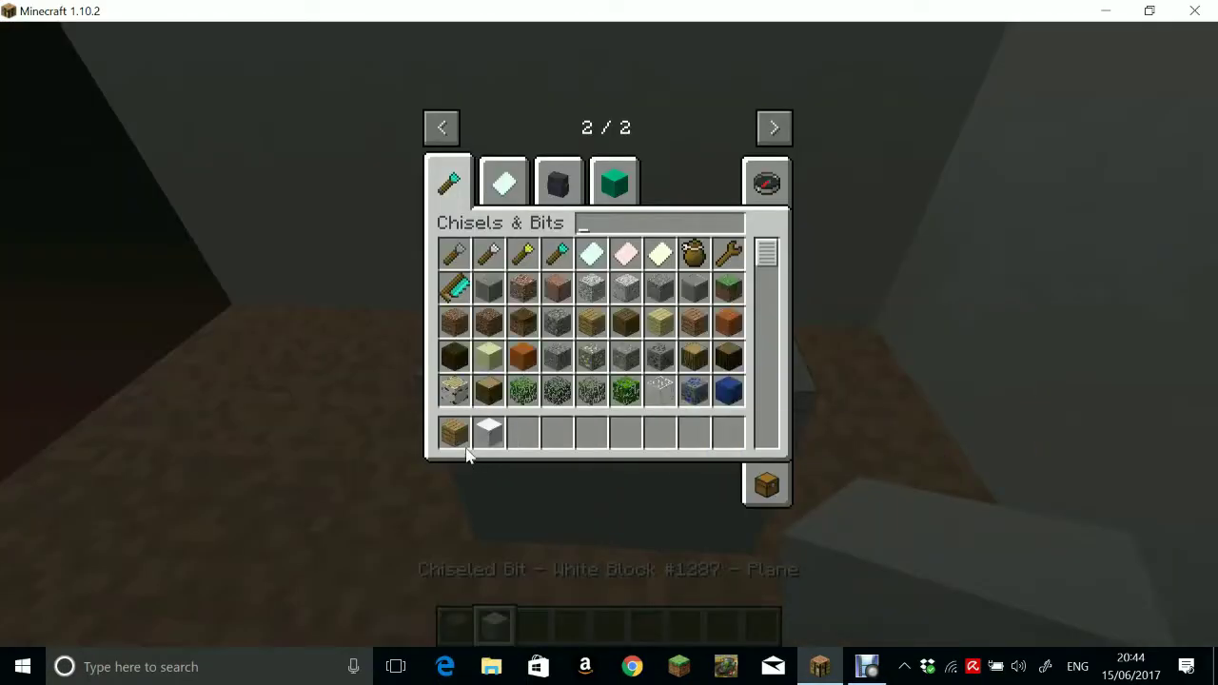
pyautogui.keyDown('shift'); pyautogui.click(454, 433); pyautogui.keyUp('shift')
pyautogui.press('e')
# Break the white floor sample block and set the bit to Drawn Region placement
pyautogui.click(609, 334)
pyautogui.press('r')
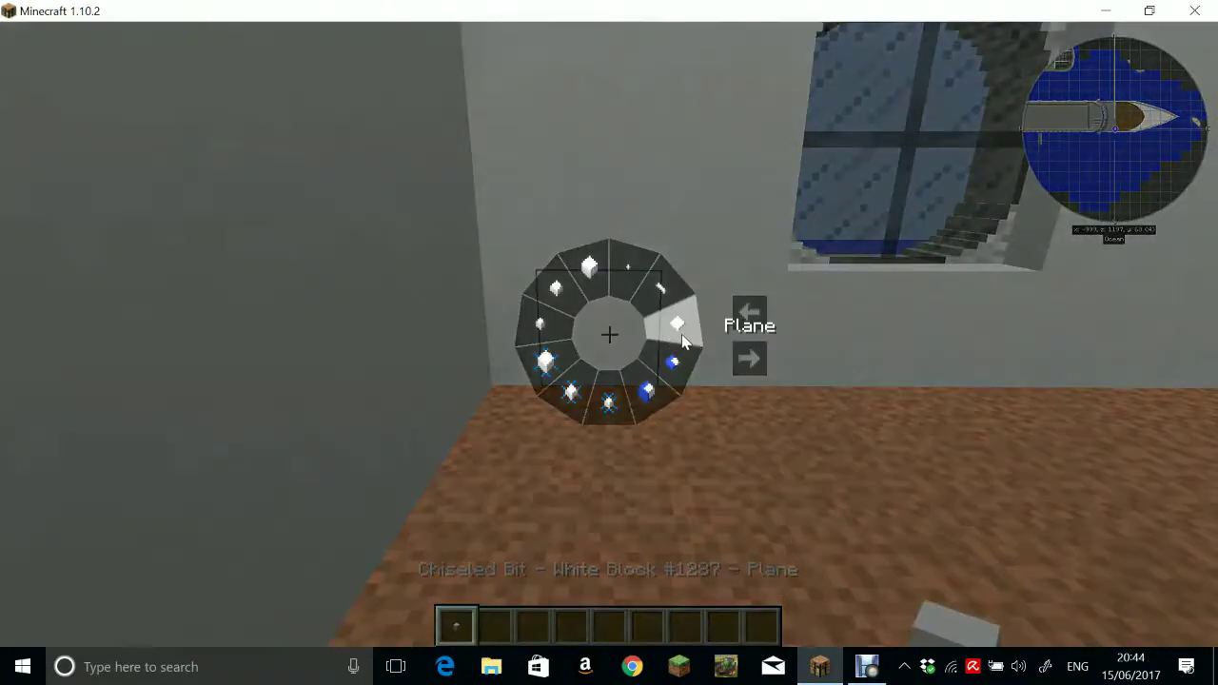
pyautogui.click(666, 394)
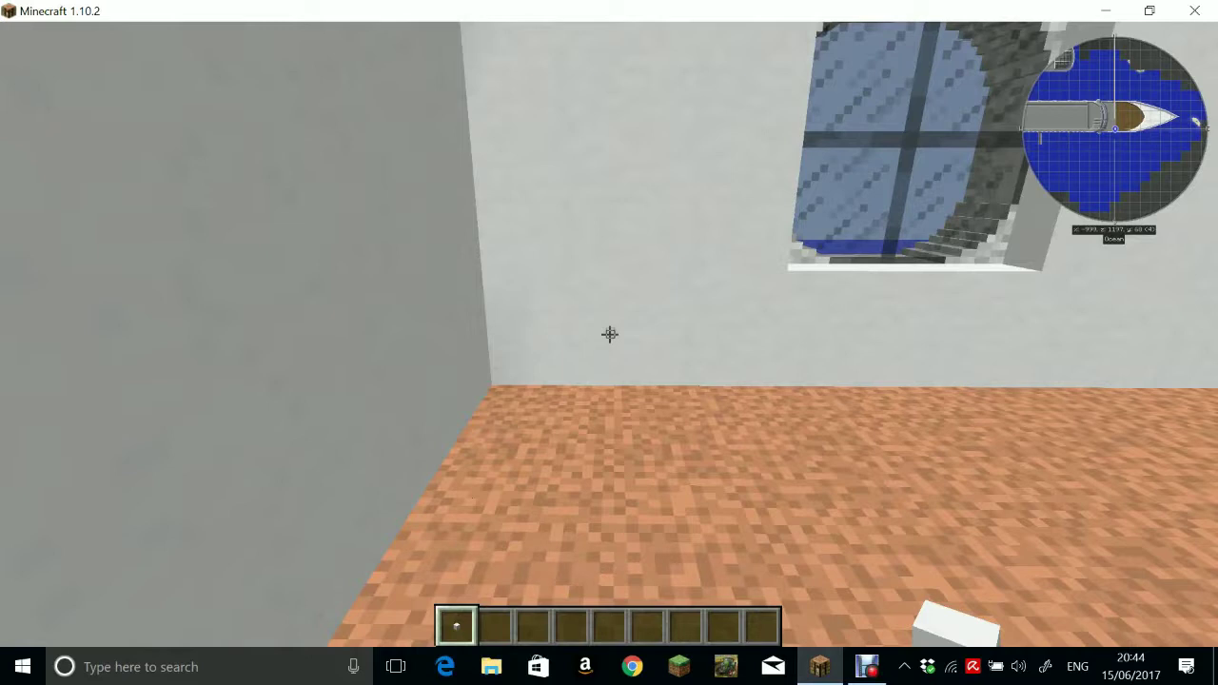
pyautogui.press('e')
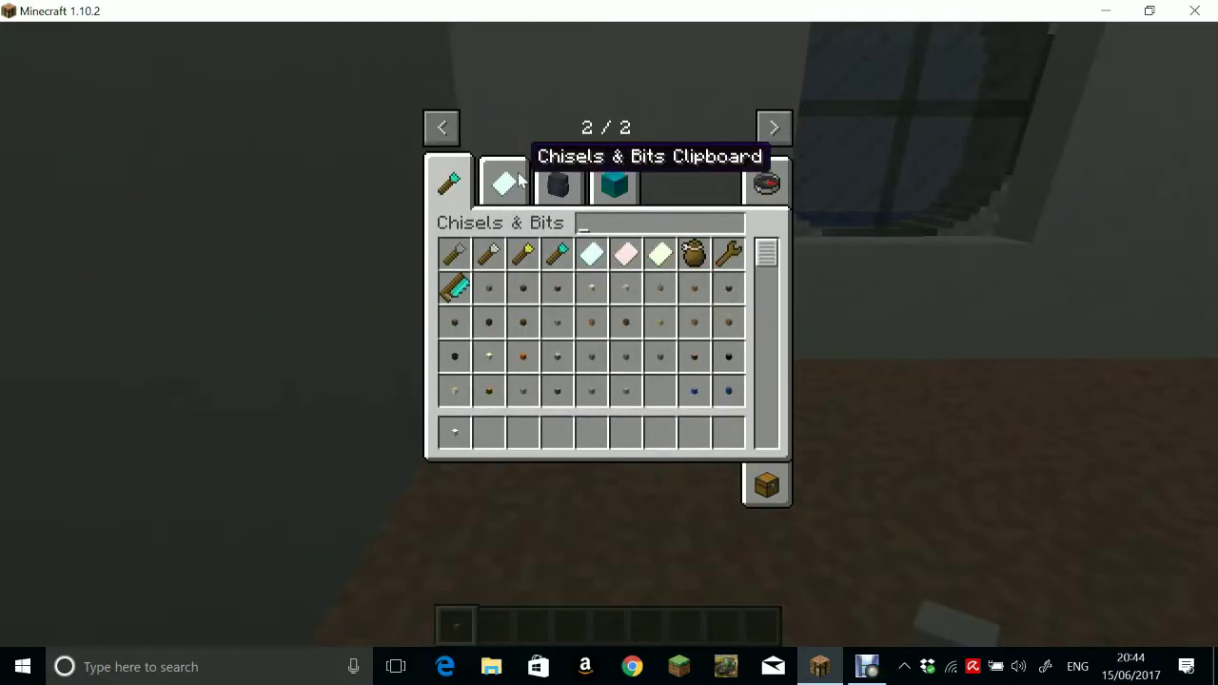
pyautogui.scroll(-1, 511, 276)
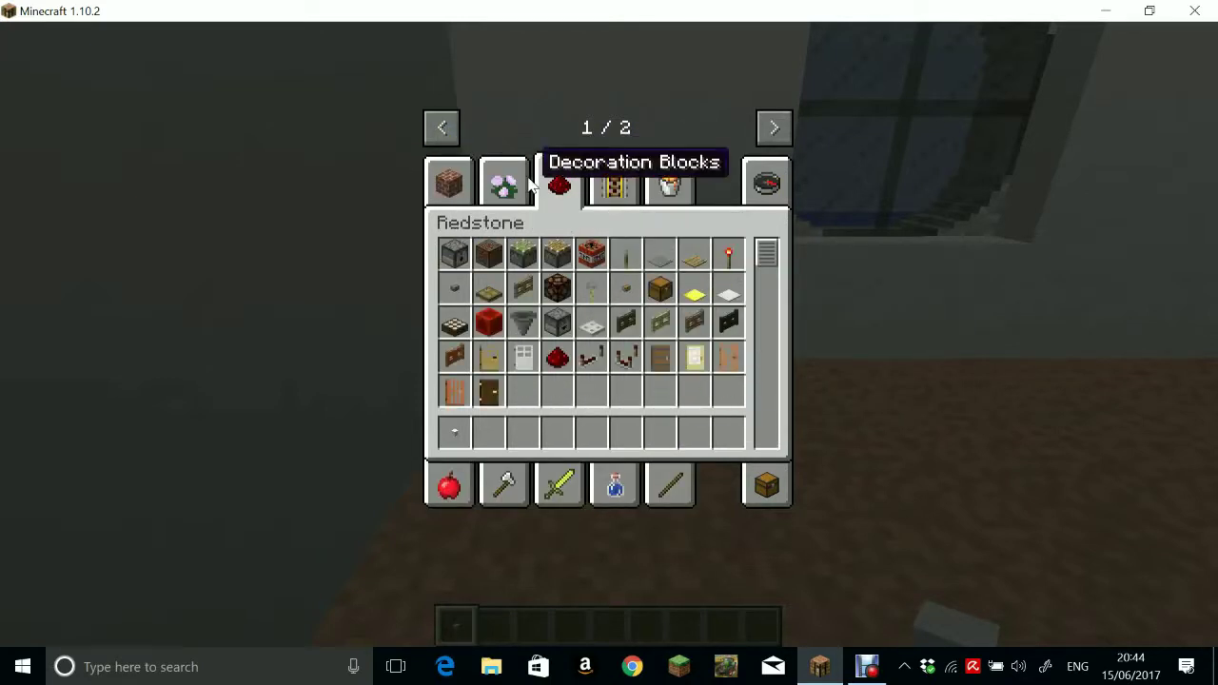
# Take a bed from Decoration Blocks and place it on the red wool floor
pyautogui.click(516, 190)
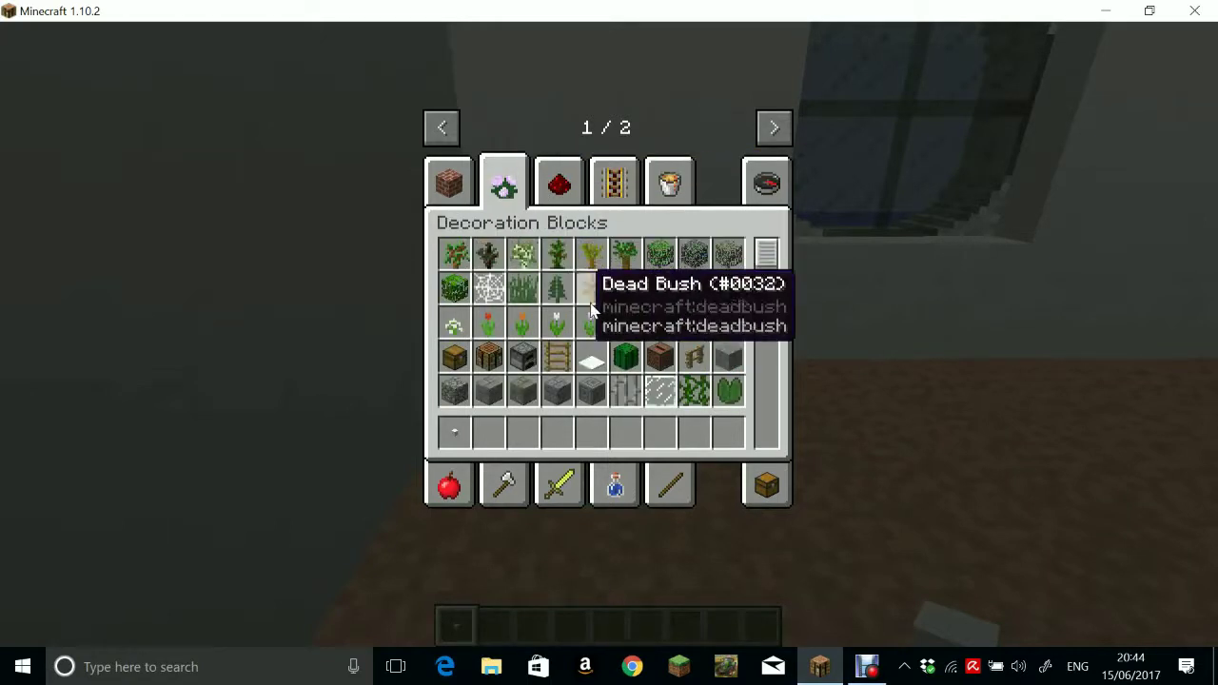
pyautogui.scroll(-6, 605, 322)
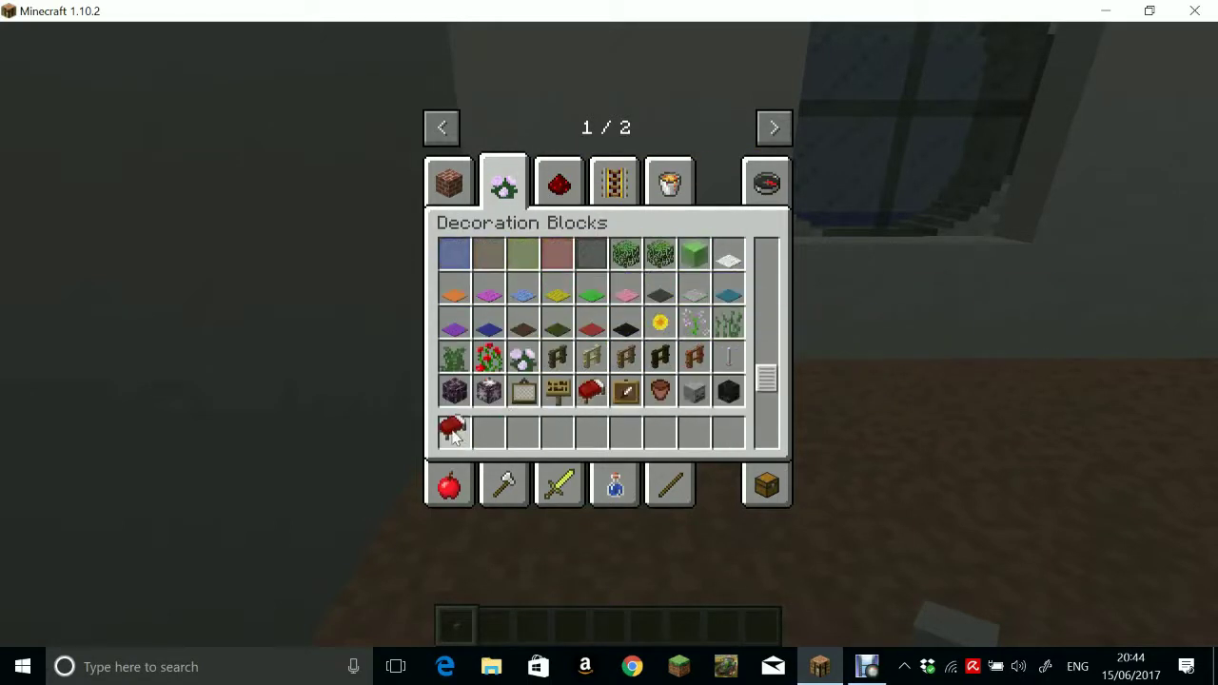
pyautogui.press('e')
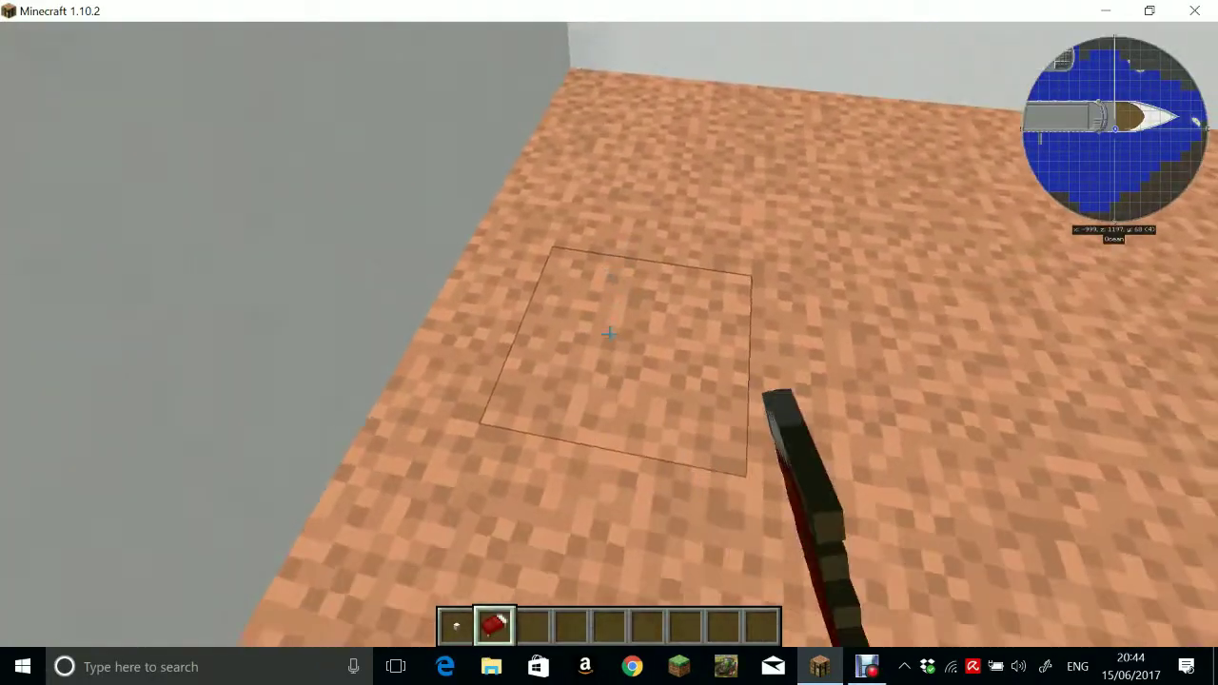
pyautogui.press('shift')
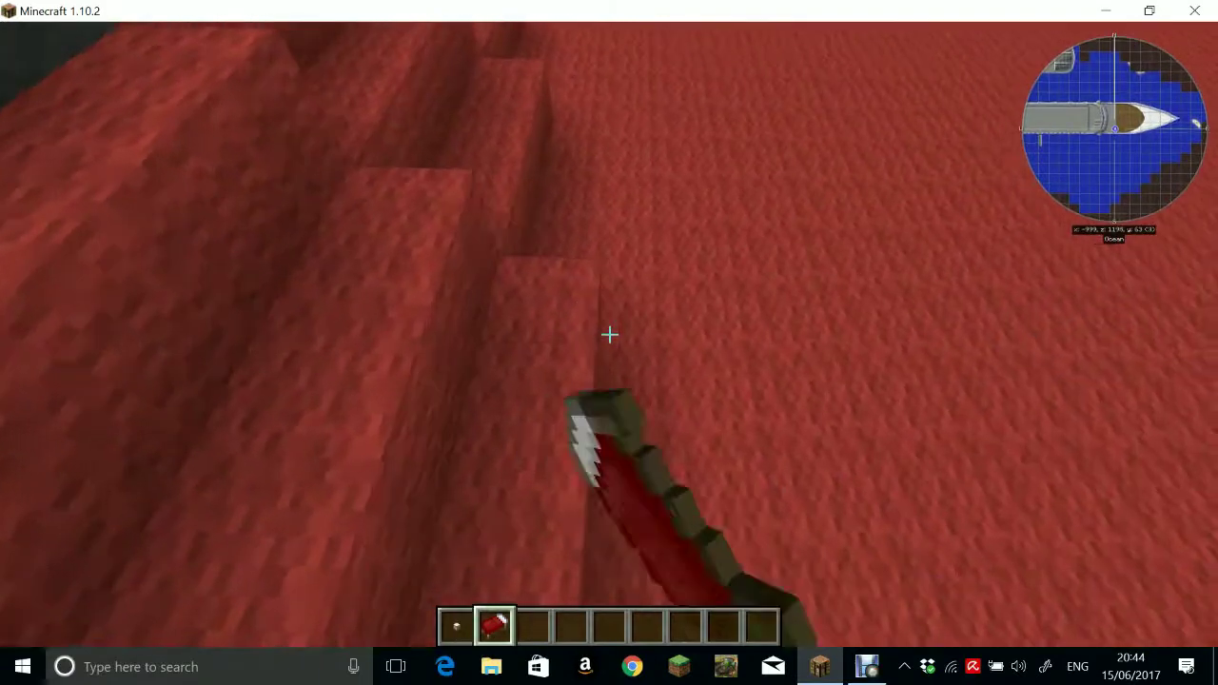
pyautogui.rightClick(609, 334)
# Break the bed, re-place and break it again, then climb back to the orange floor
pyautogui.click(610, 334)
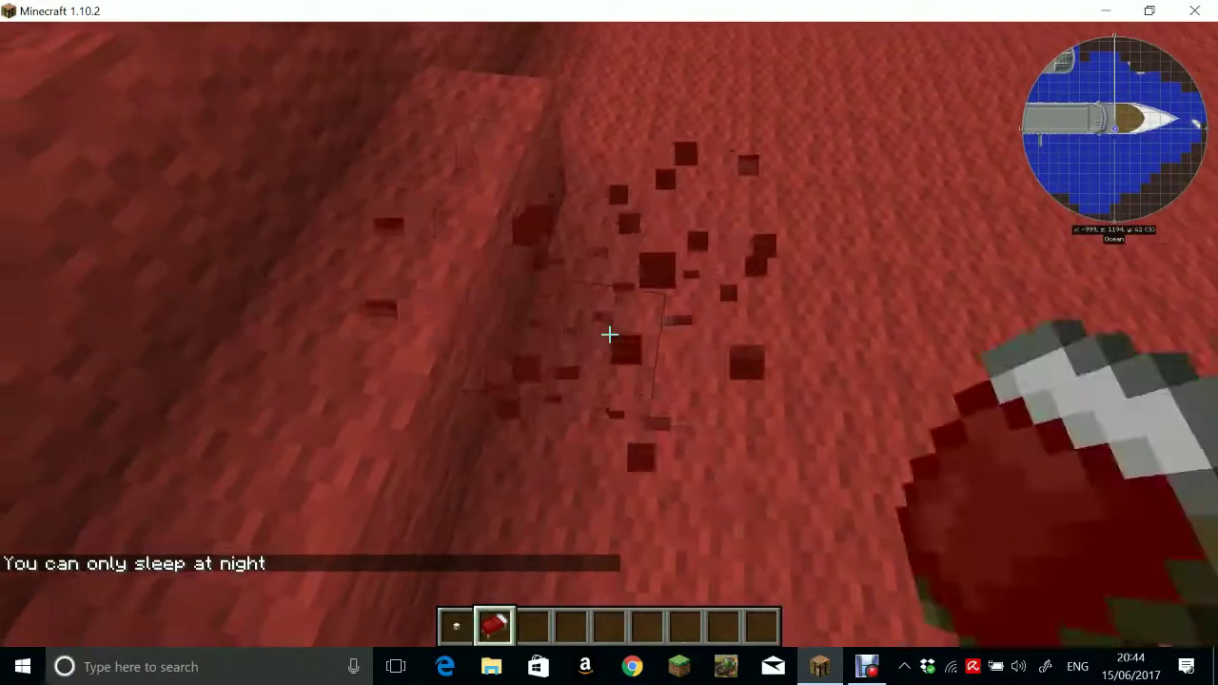
pyautogui.rightClick(610, 335)
pyautogui.click(609, 334)
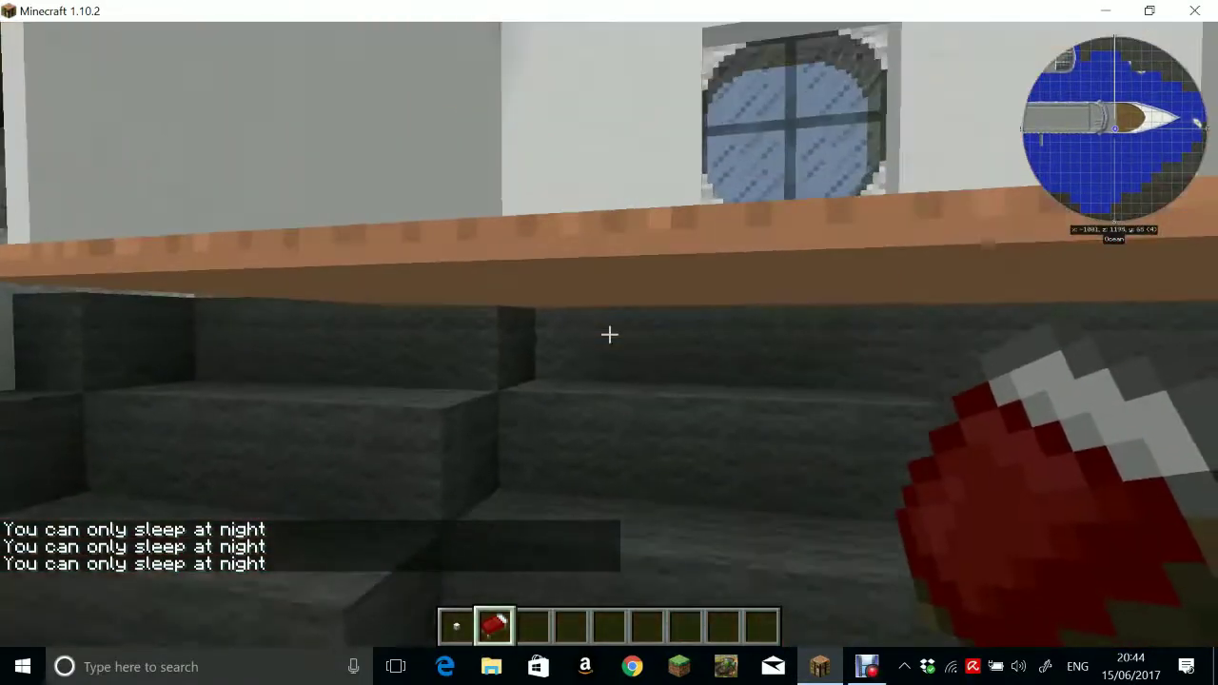
pyautogui.press('space')
pyautogui.click(609, 334)
pyautogui.click(609, 334)
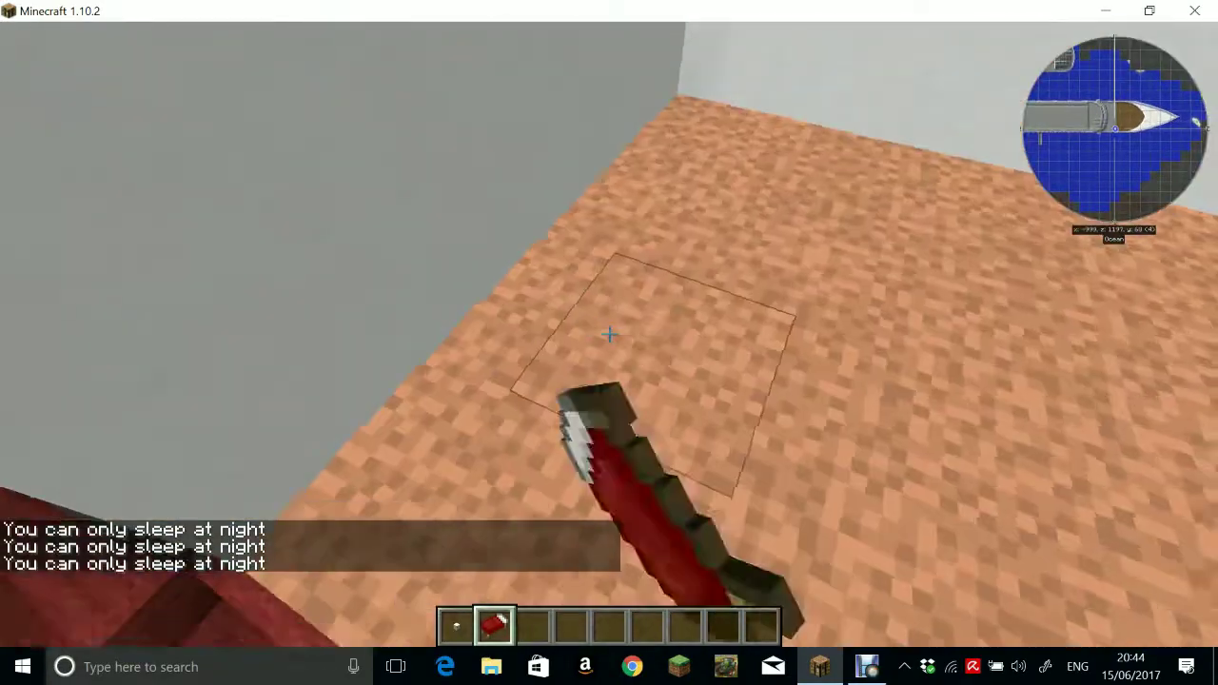
pyautogui.press('e')
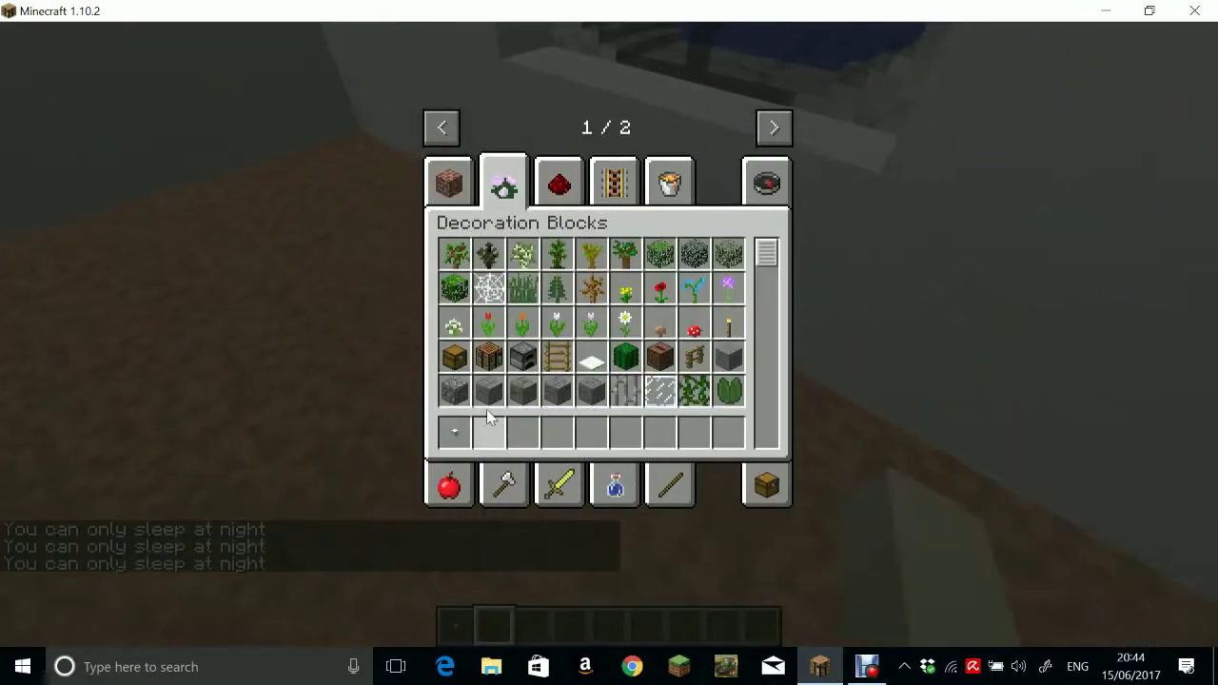
# Place a thin white bit pillar and pane at the bed platform's wall corner
pyautogui.press('e')
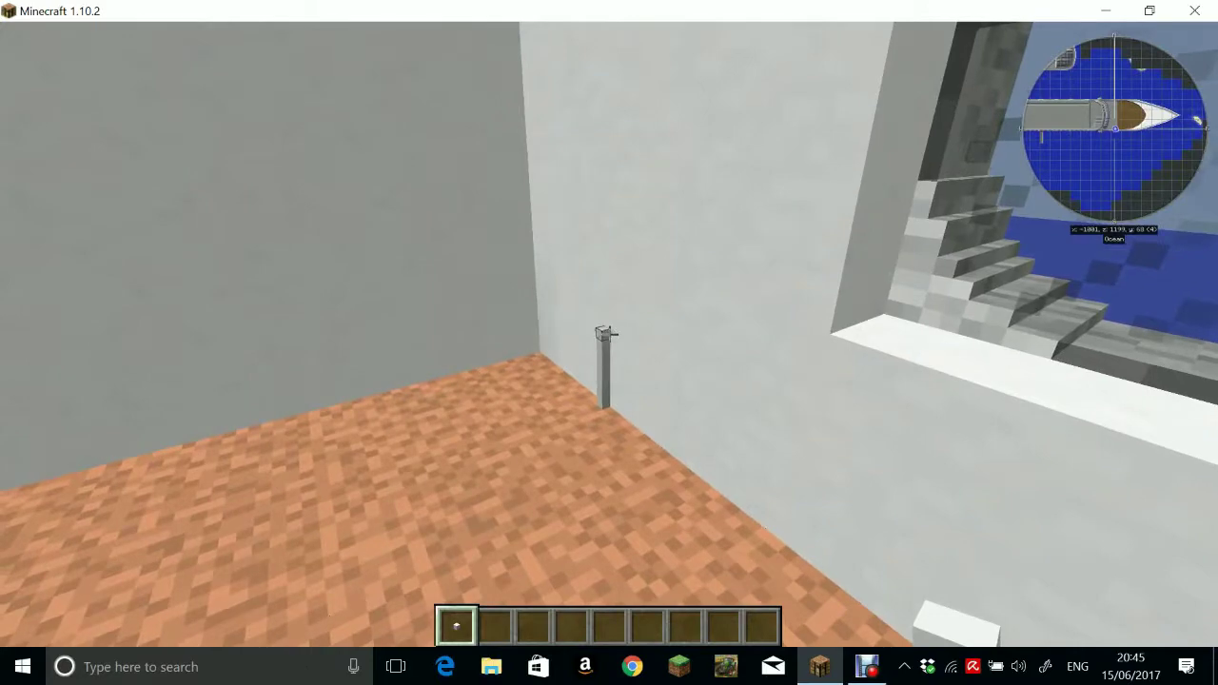
pyautogui.press('s')
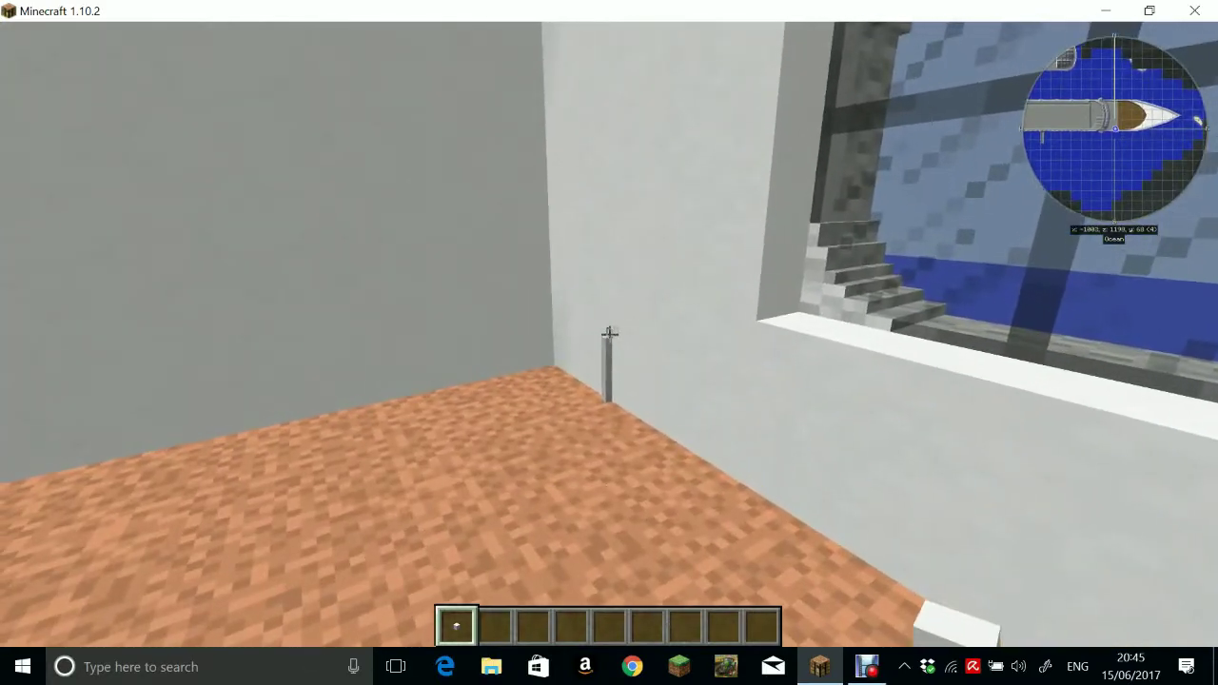
pyautogui.press('s')
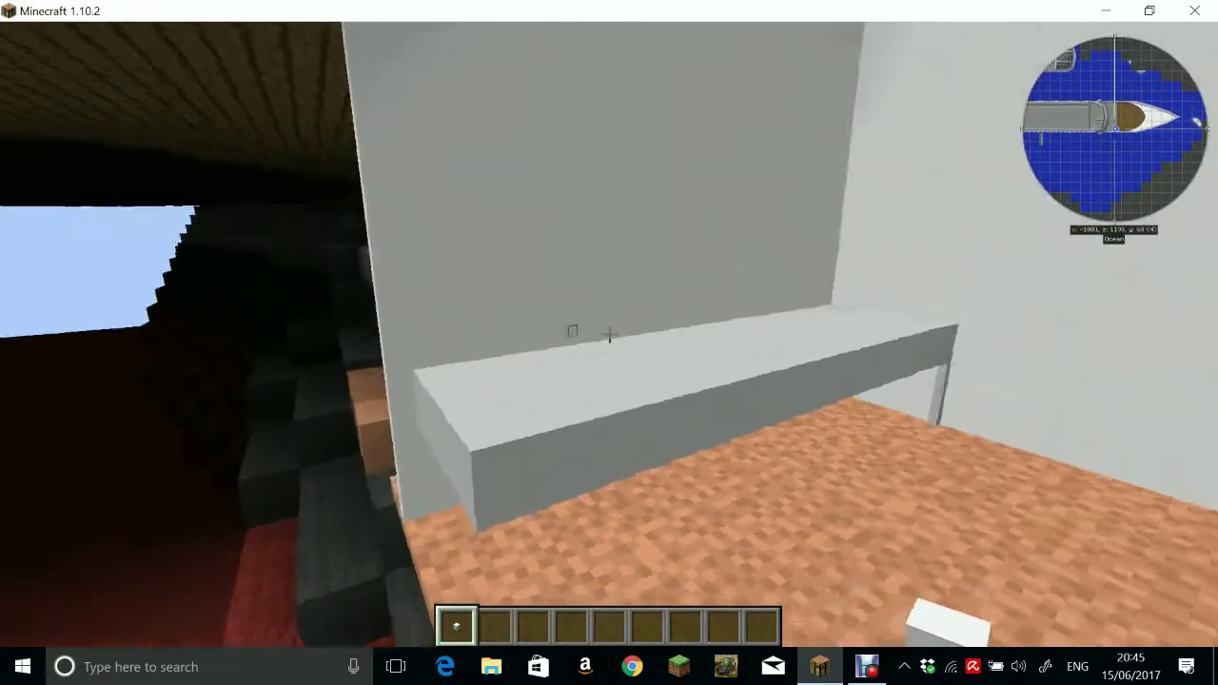
pyautogui.press('s')
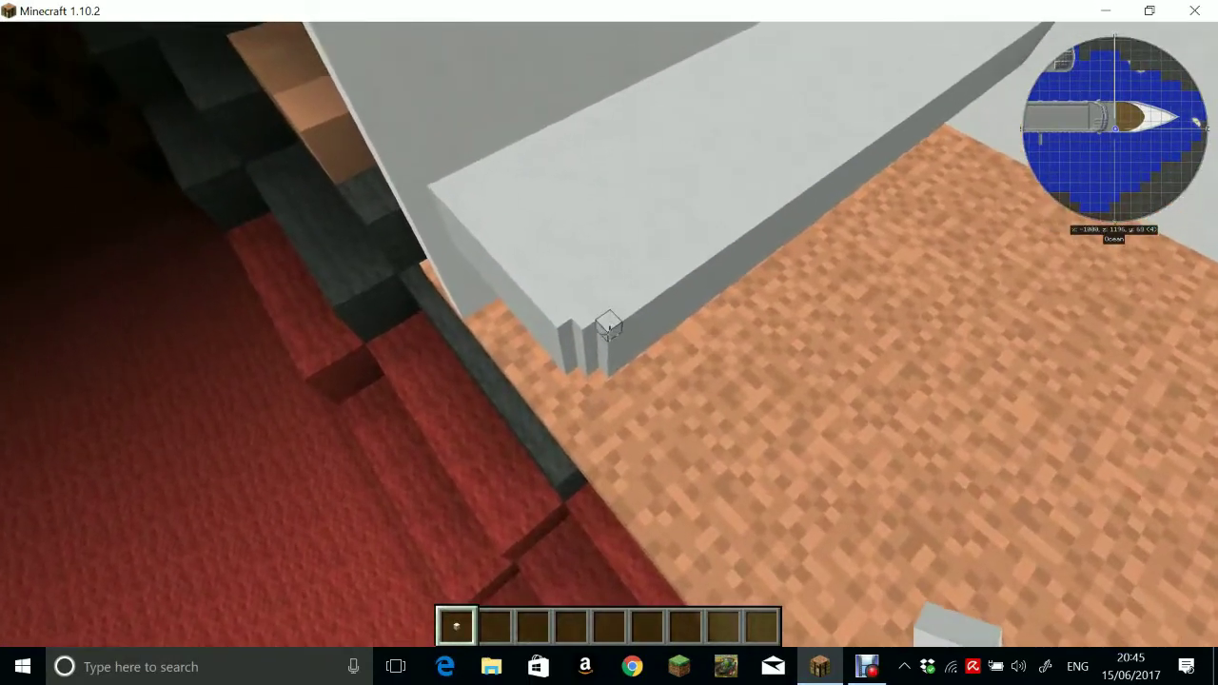
pyautogui.rightClick(609, 333)
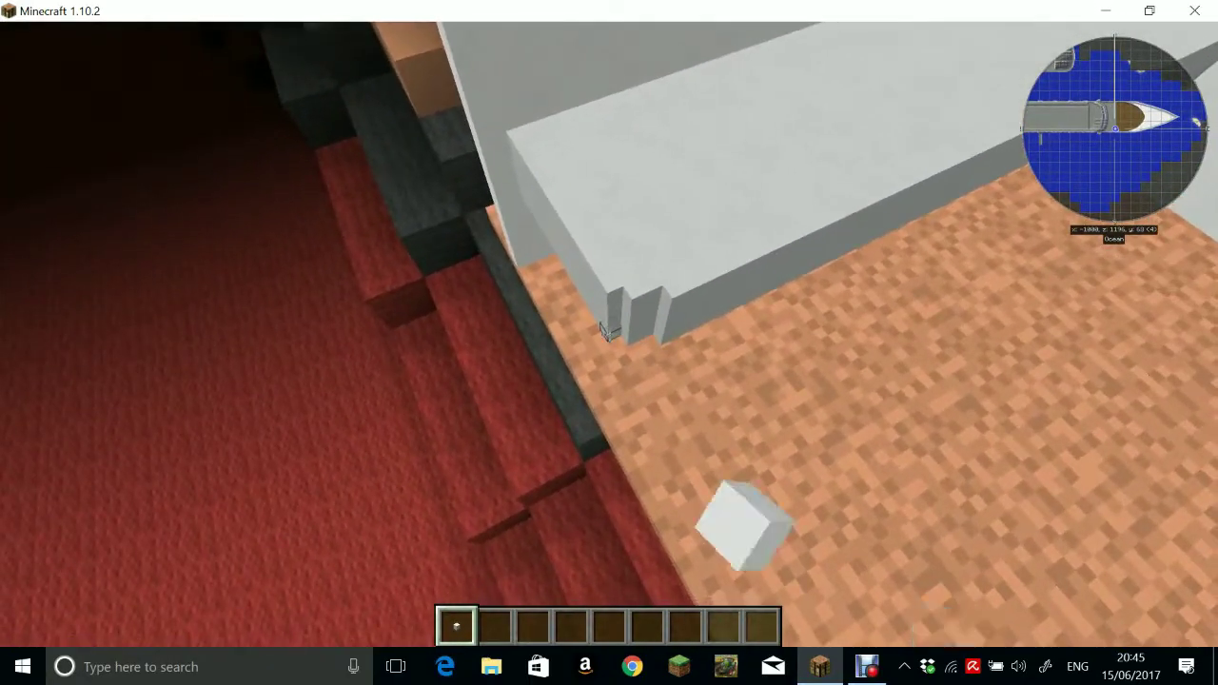
pyautogui.rightClick(609, 343)
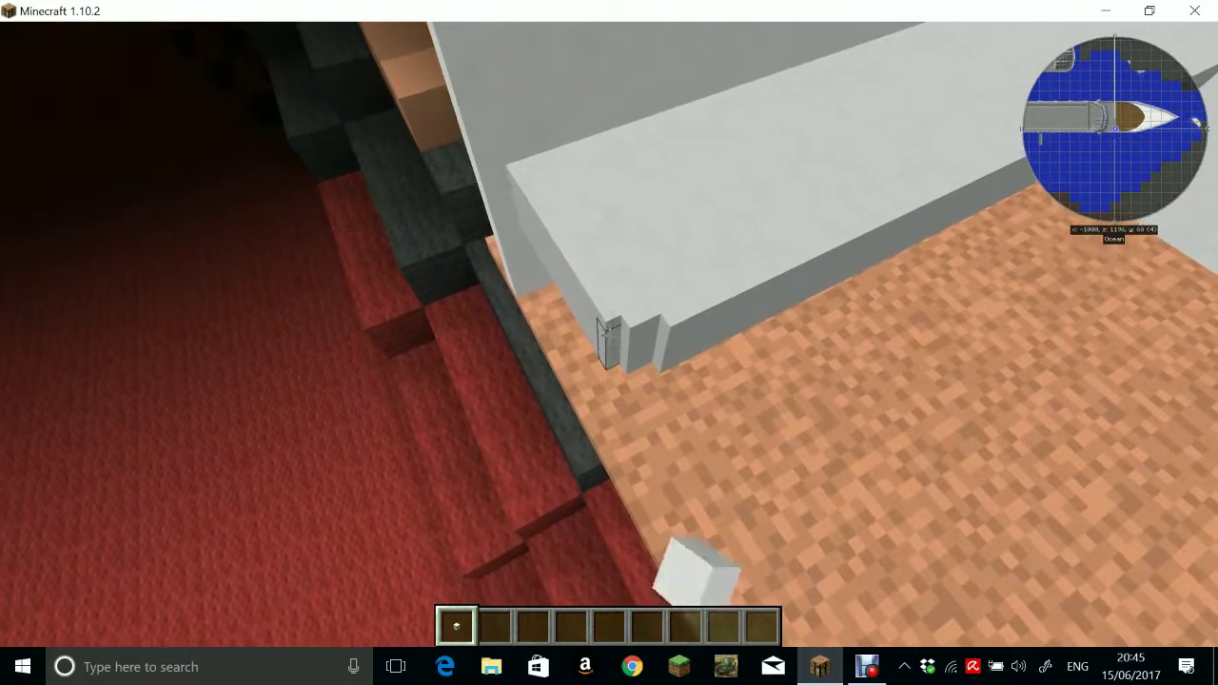
# Fill the corner notch, break the grey block, and pack the slab end with white bits
pyautogui.rightClick(609, 333)
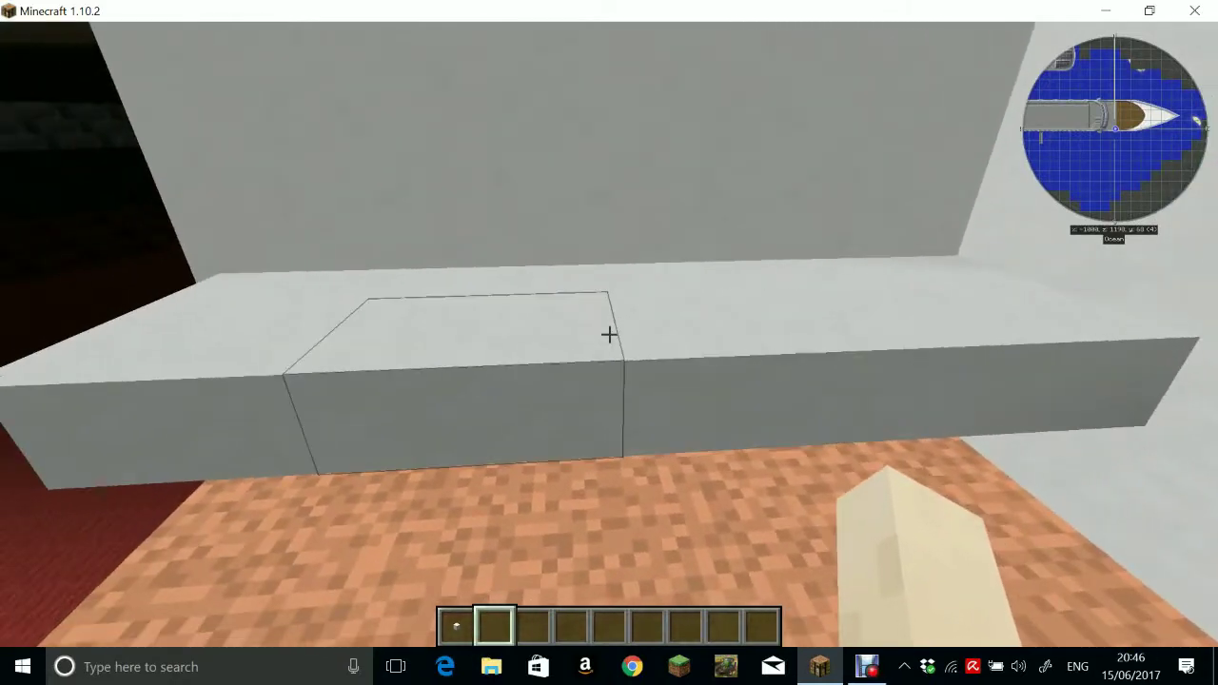
pyautogui.click(609, 334)
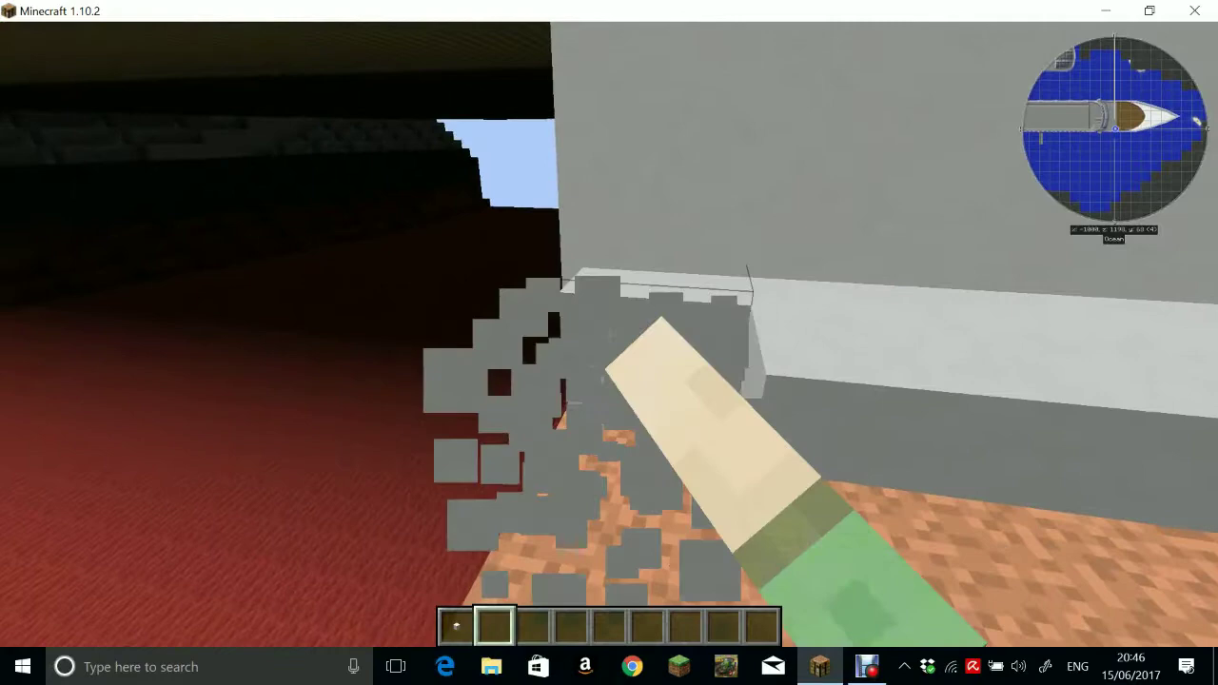
pyautogui.scroll(1, 609, 334)
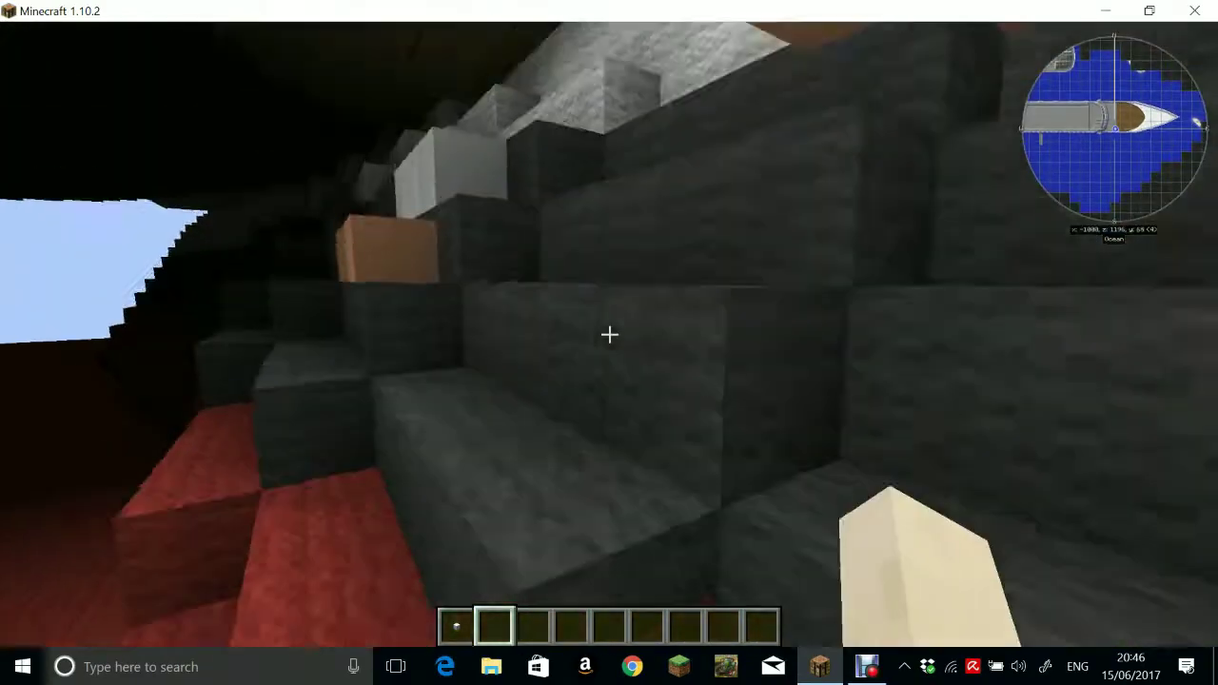
pyautogui.scroll(-1, 609, 334)
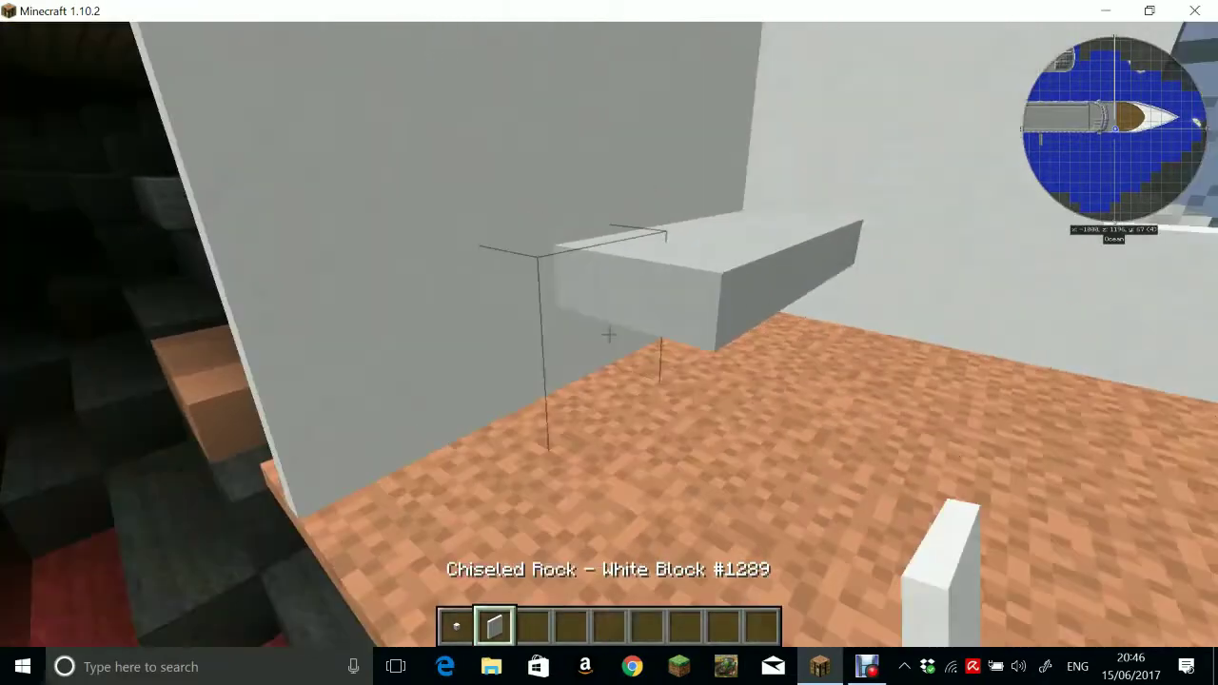
pyautogui.scroll(1, 609, 334)
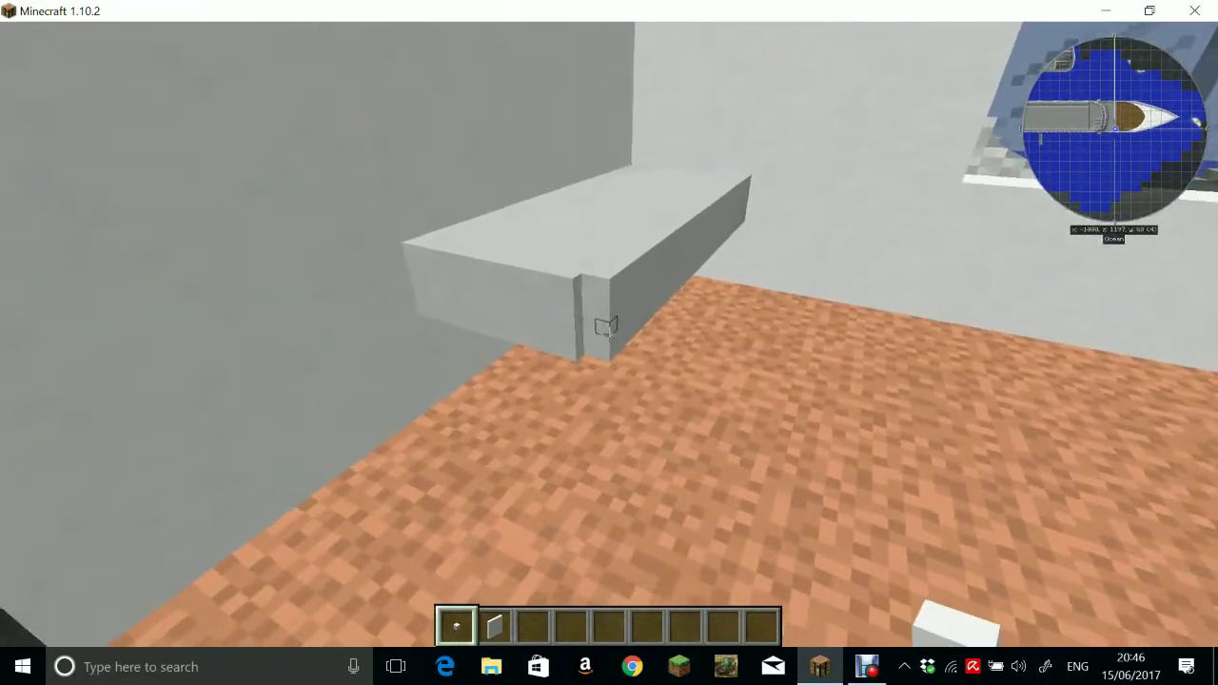
pyautogui.rightClick(609, 334)
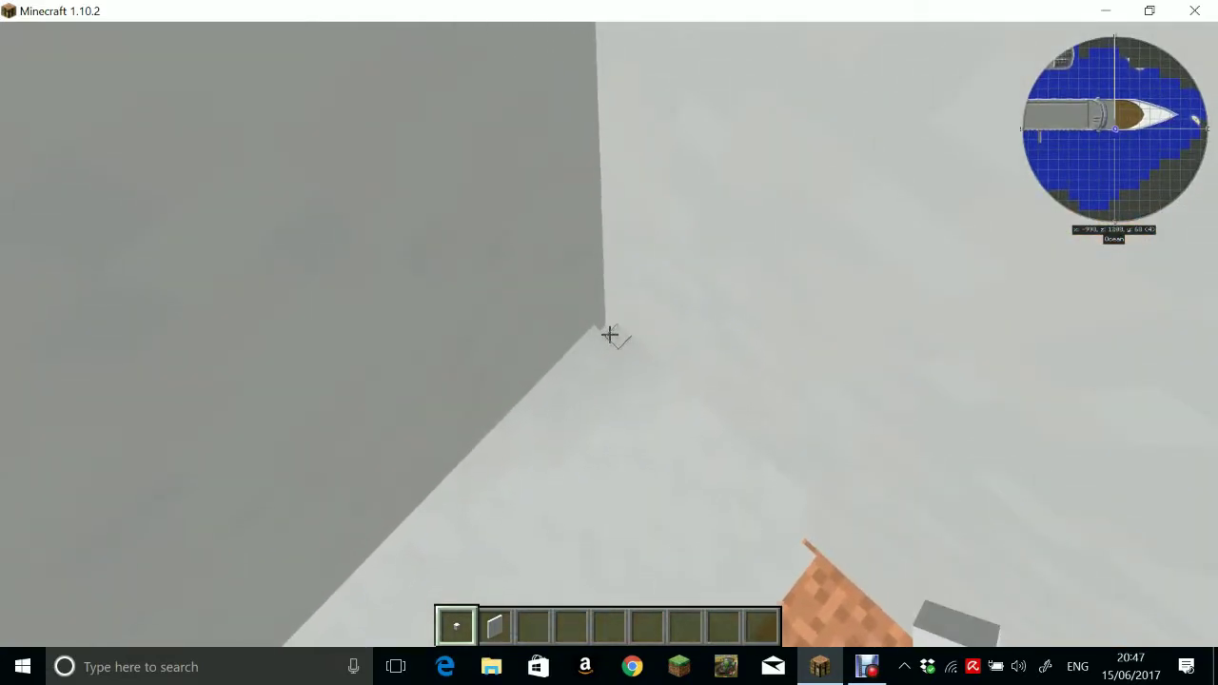
# Dismiss the stray Start menu, then place a Line-mode strip of white bits along the wall
pyautogui.press('super')
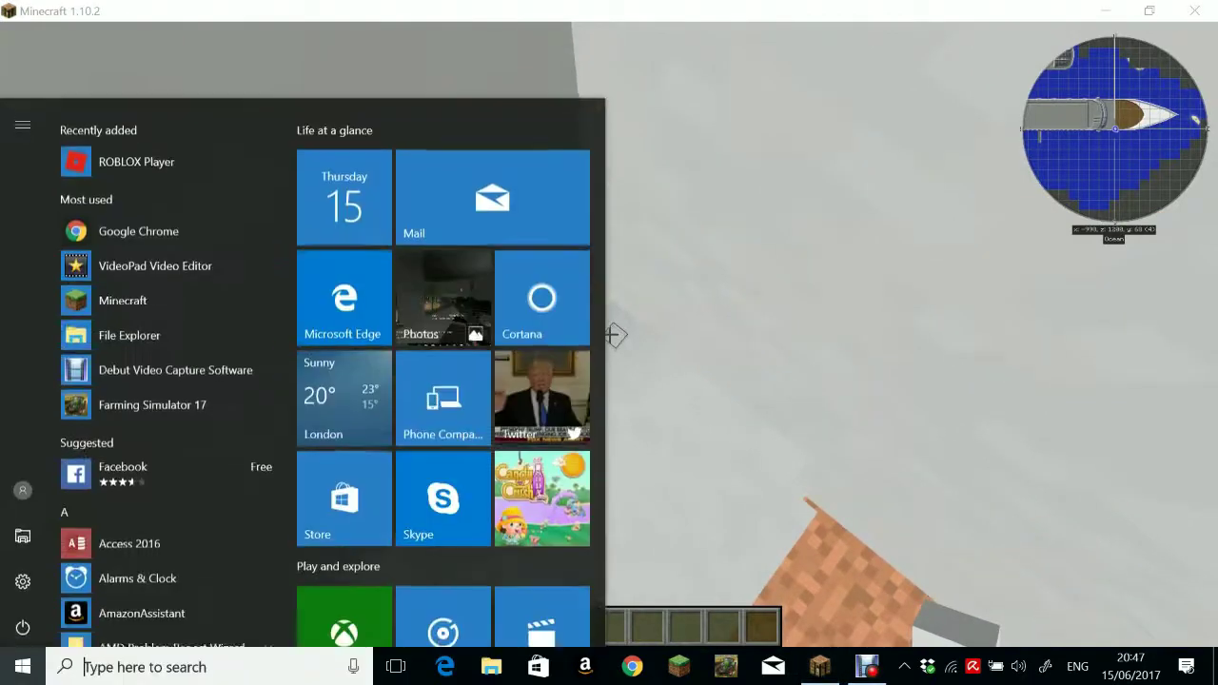
pyautogui.click(747, 206)
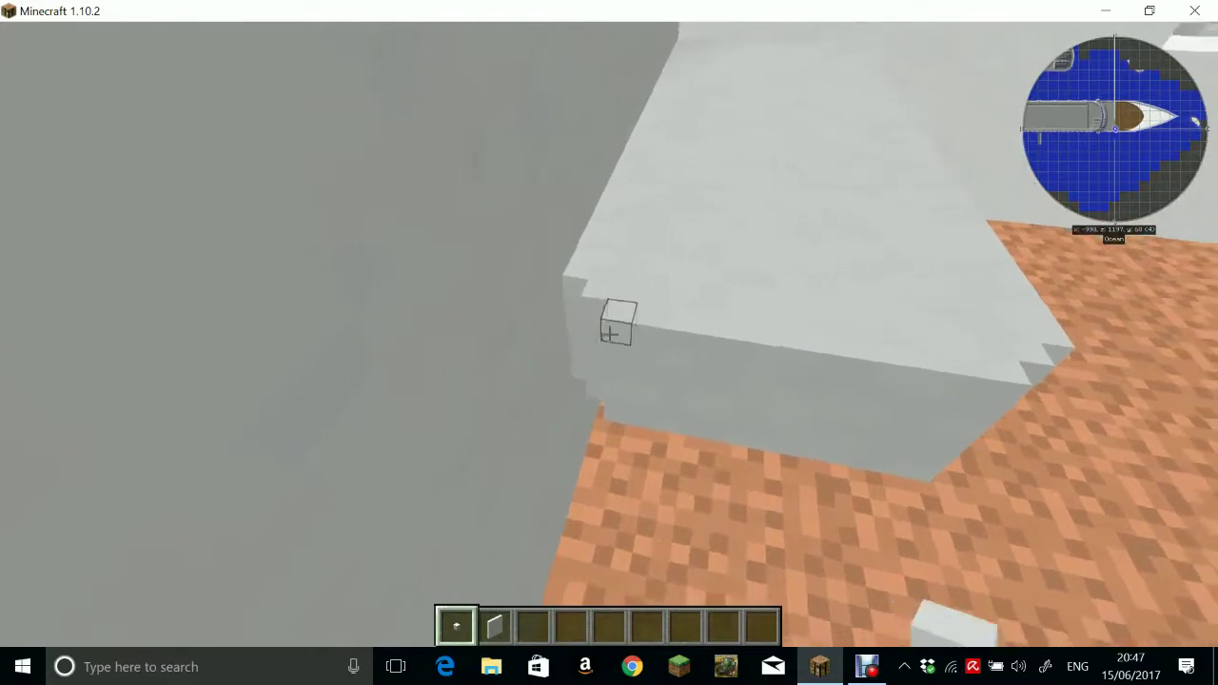
pyautogui.press('alt')
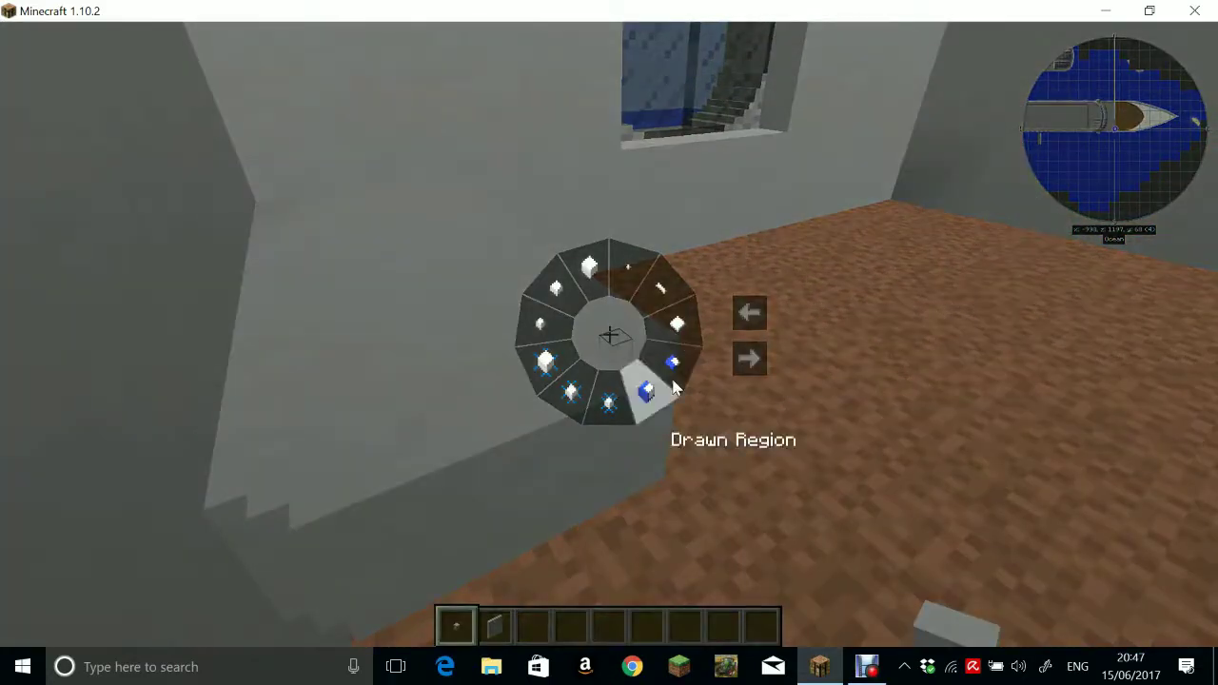
pyautogui.click(652, 281)
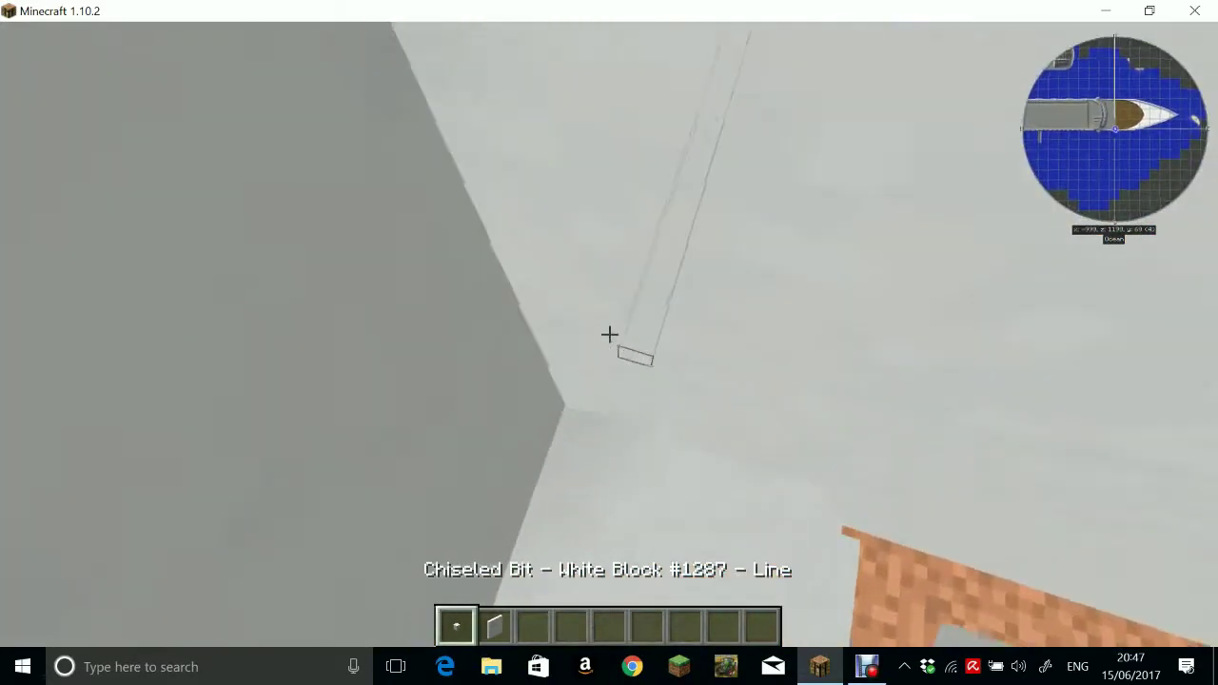
pyautogui.rightClick(609, 335)
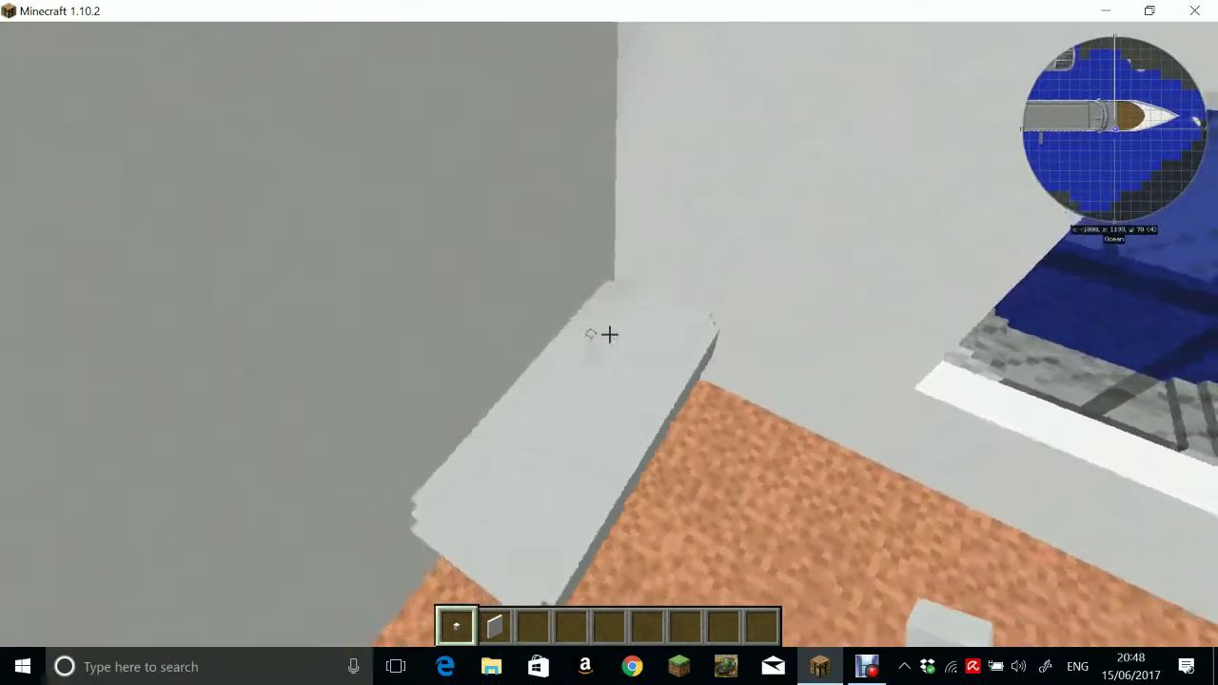
# Add a large white bit cube beside the slab using Large Cube mode
pyautogui.press('alt')
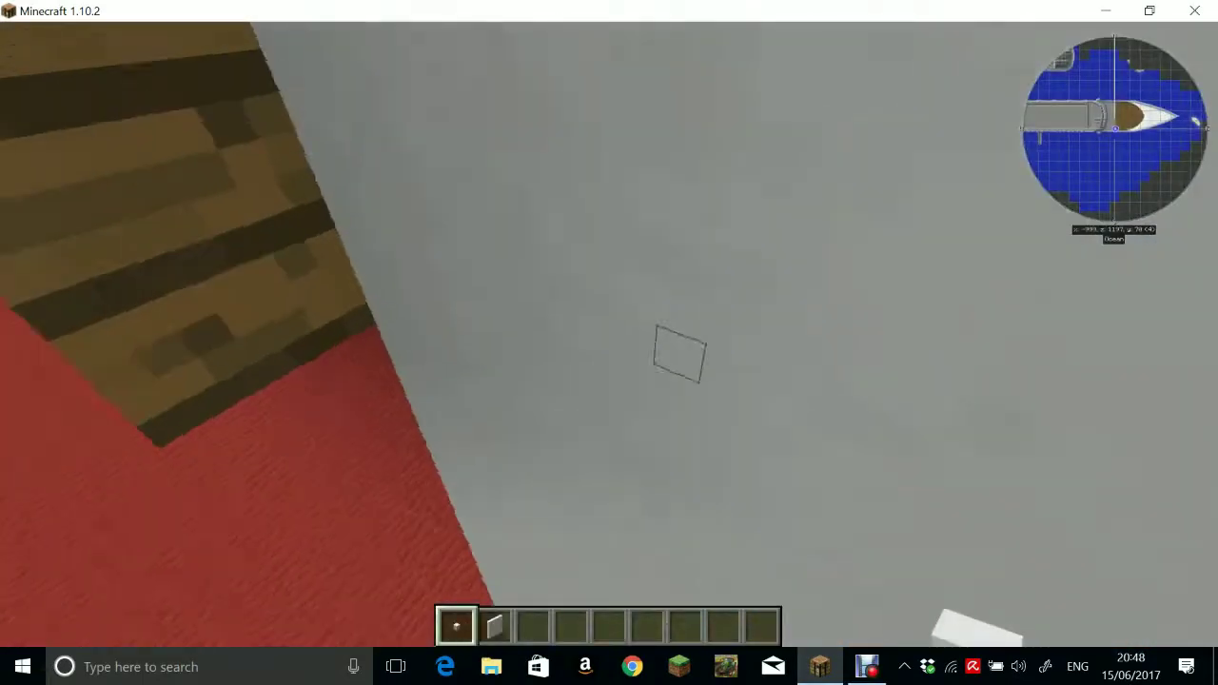
pyautogui.press('2')
pyautogui.press('1')
pyautogui.press('2')
pyautogui.press('1')
pyautogui.press('alt')
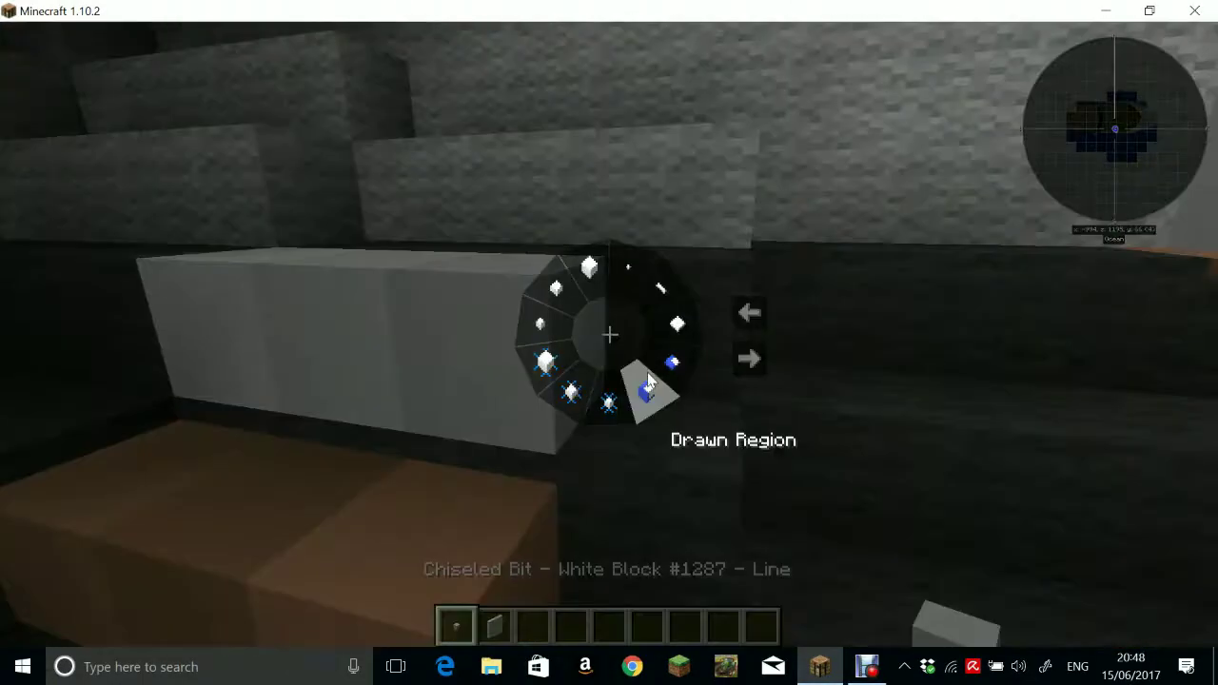
pyautogui.click(593, 278)
pyautogui.rightClick(609, 334)
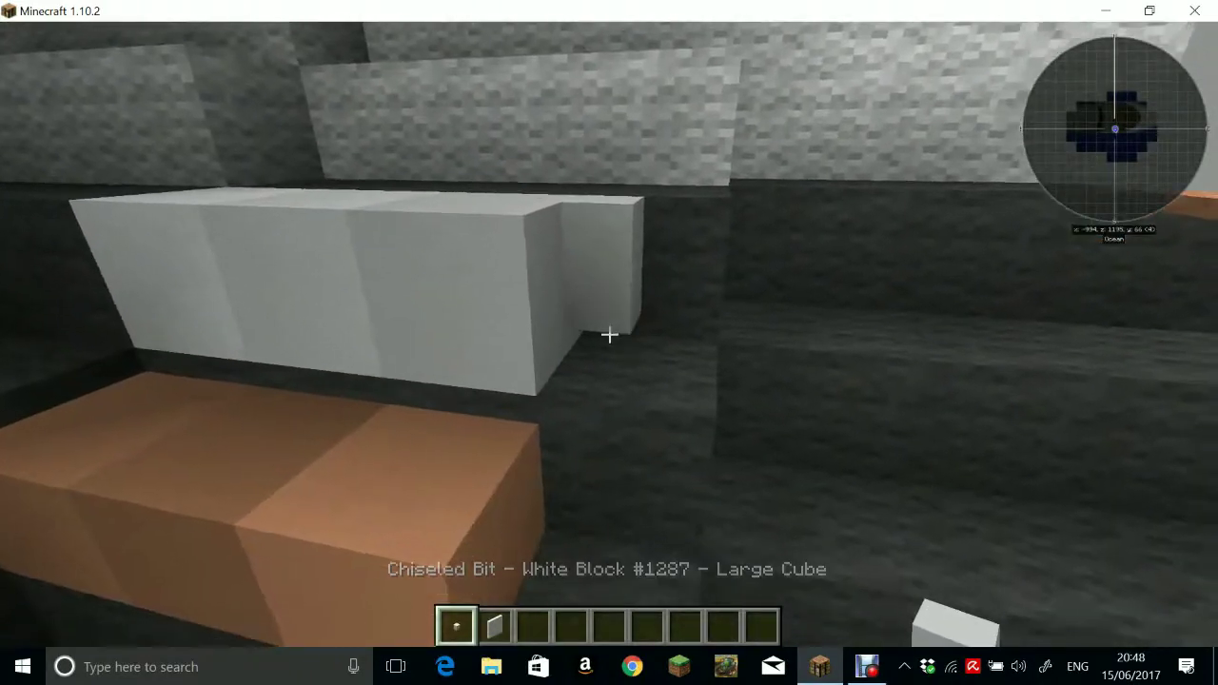
# Add two half-size white steps using Grid Snapped 1/2 Size Cube mode
pyautogui.press('alt')
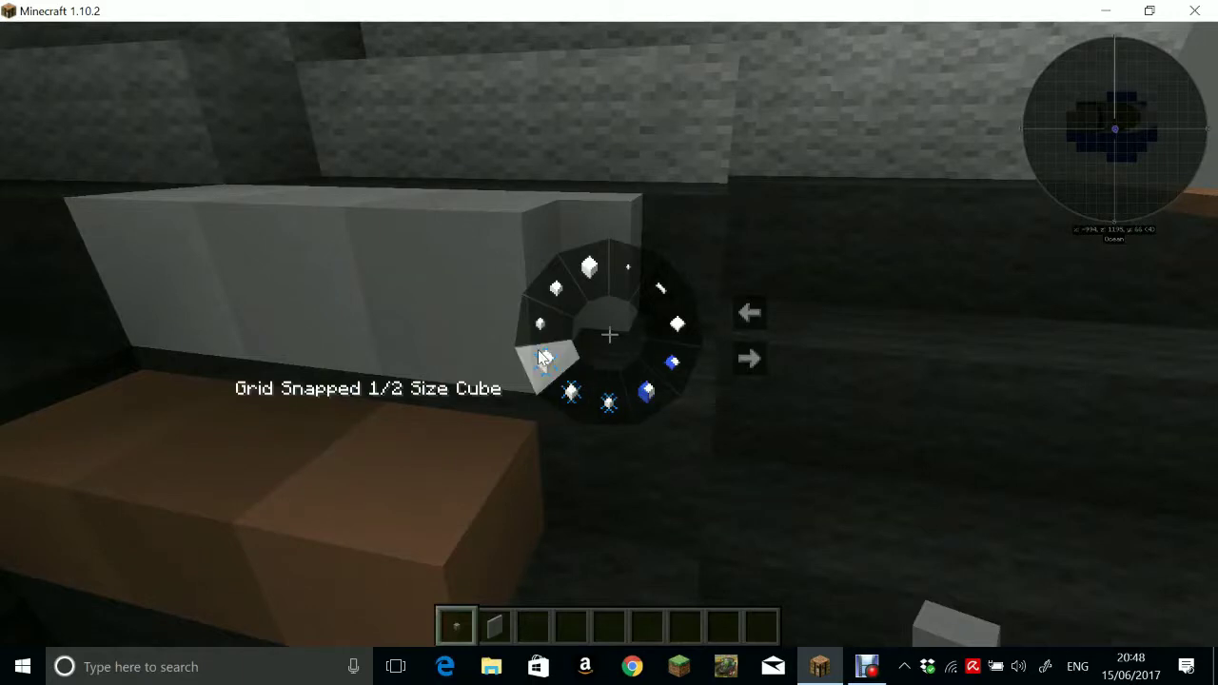
pyautogui.click(540, 357)
pyautogui.rightClick(610, 334)
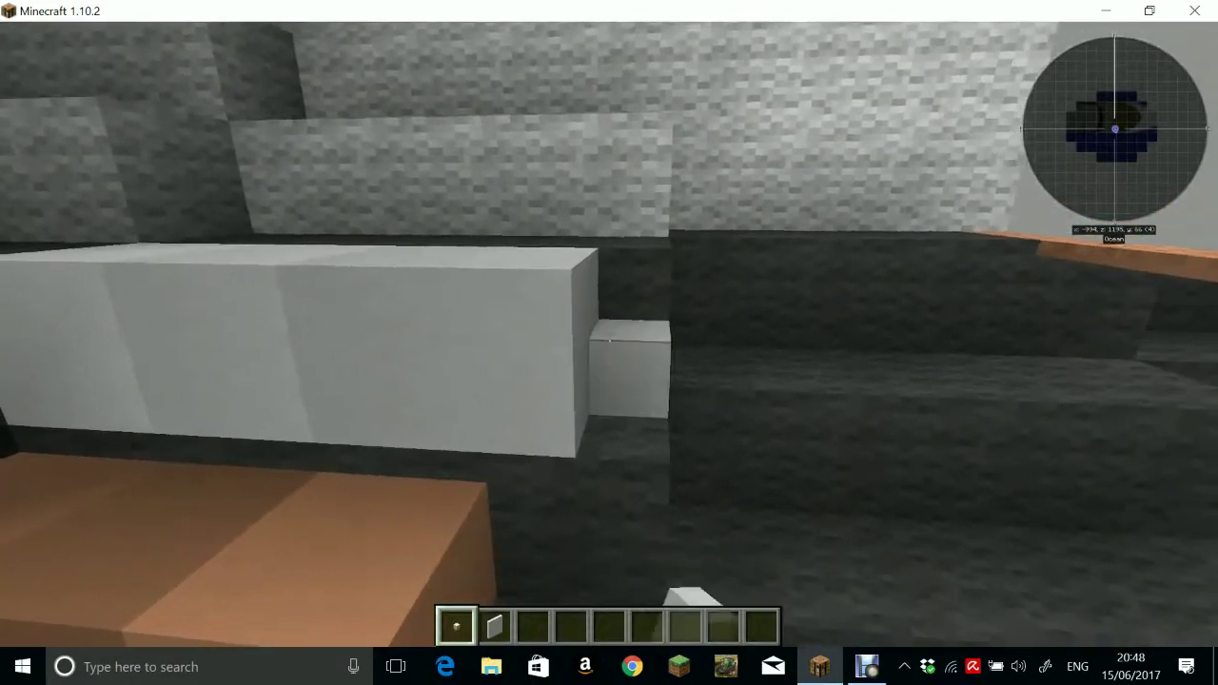
pyautogui.rightClick(609, 334)
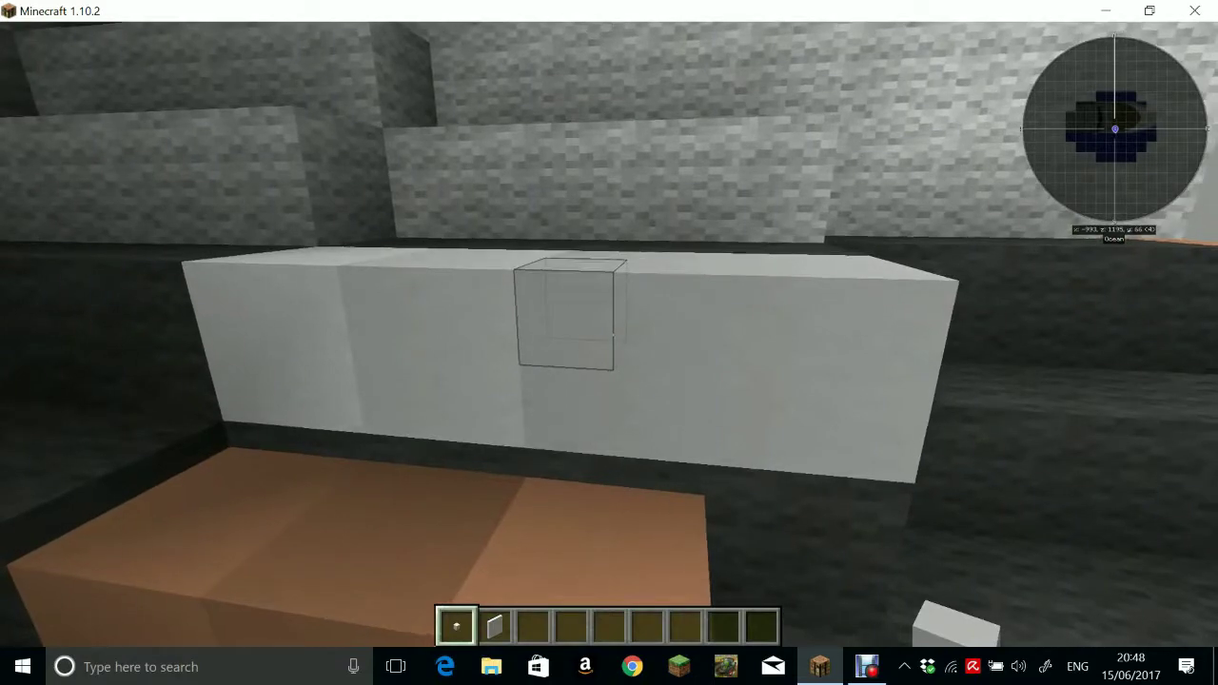
# Pick another White Block into an empty hotbar slot
pyautogui.press('2')
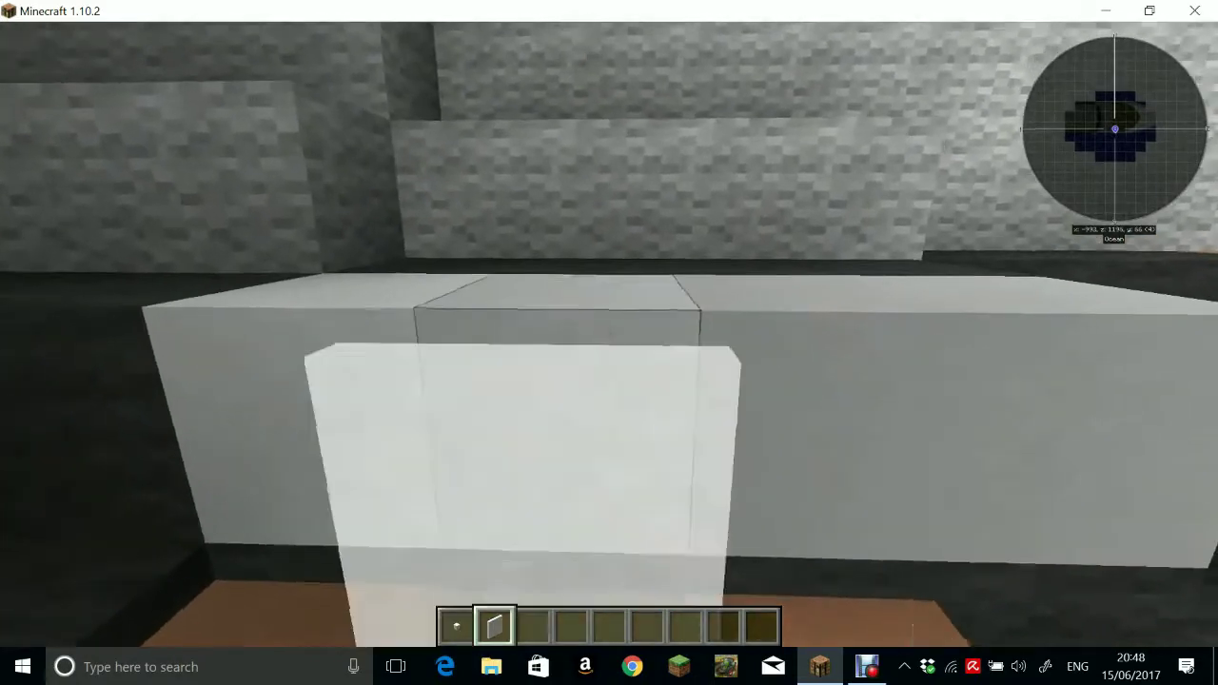
pyautogui.press('3')
pyautogui.press('e')
pyautogui.press('e')
pyautogui.middleClick(609, 334)
pyautogui.press('e')
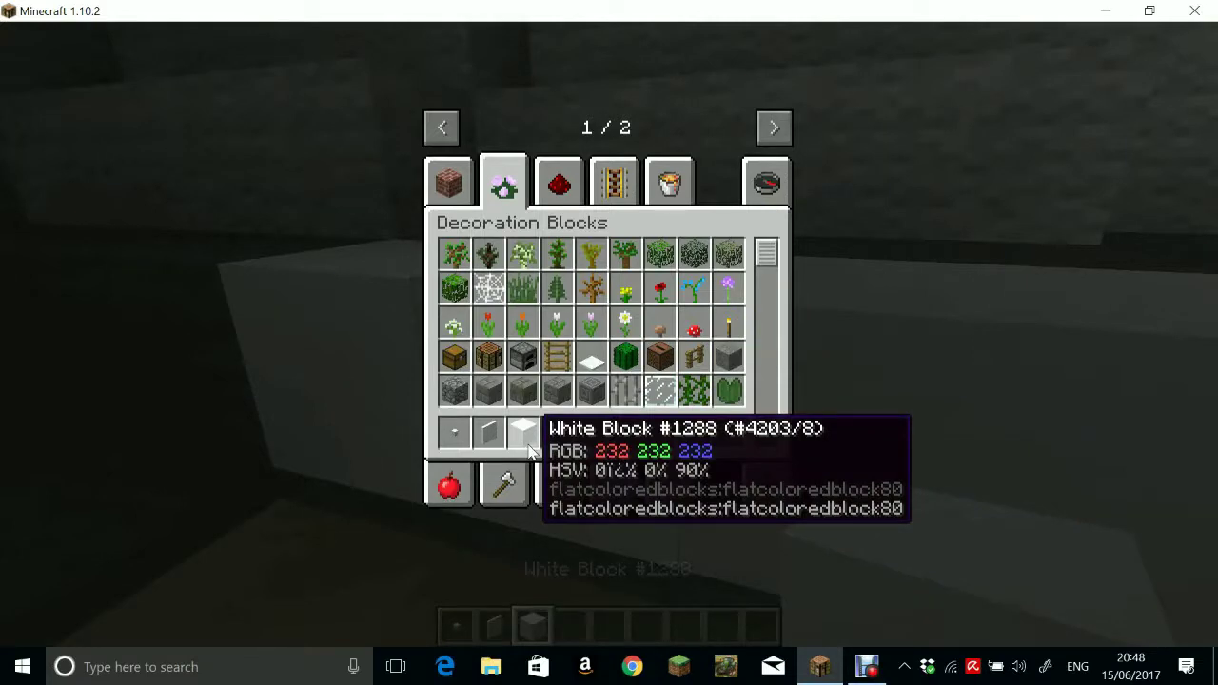
# Remove the white block from the hotbar and close the inventory, reselect the white bit tool, and return to the cabin
pyautogui.click(533, 446)
pyautogui.click(584, 343)
pyautogui.press('e')
pyautogui.press('1')
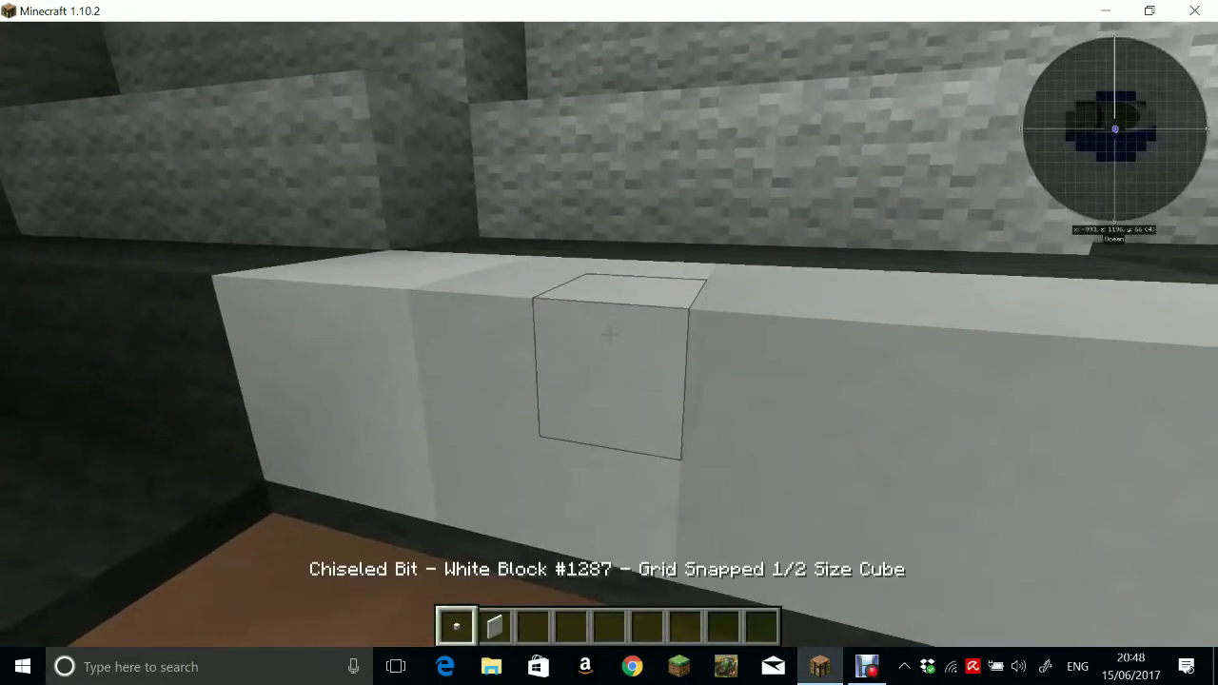
pyautogui.press('2')
pyautogui.press('1')
pyautogui.press('w')
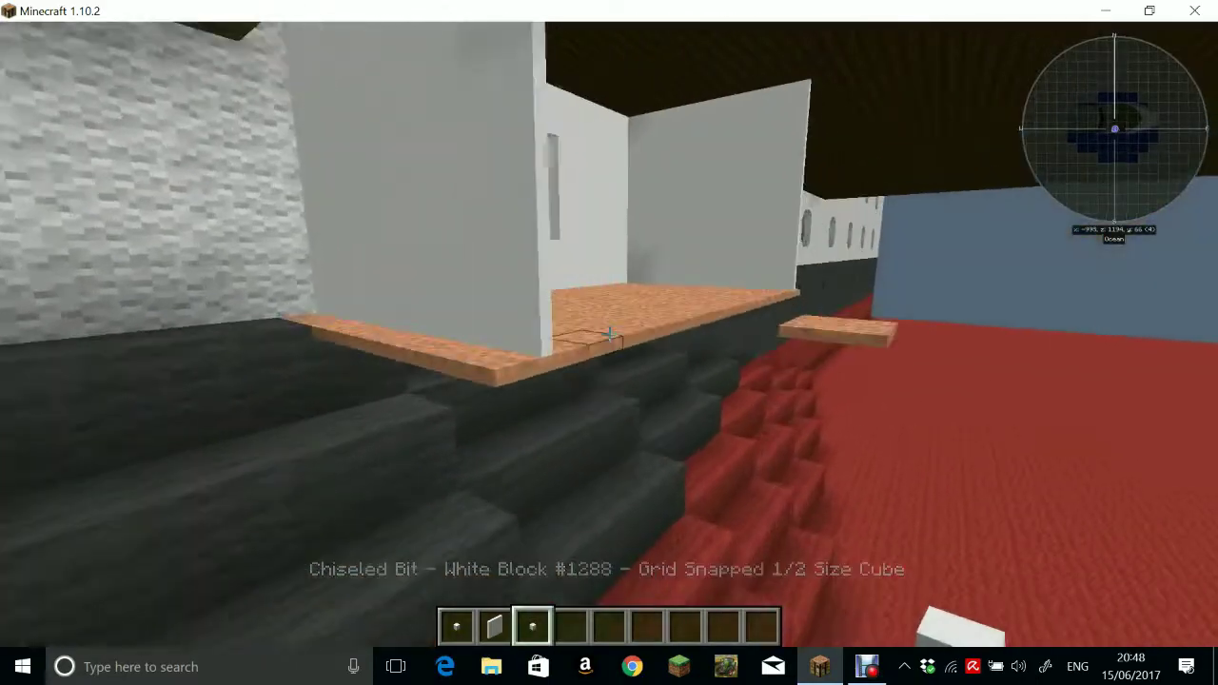
# Switch the chisel to Drawn Region mode and fill the outlined ledge strip with white bits
pyautogui.press('alt')
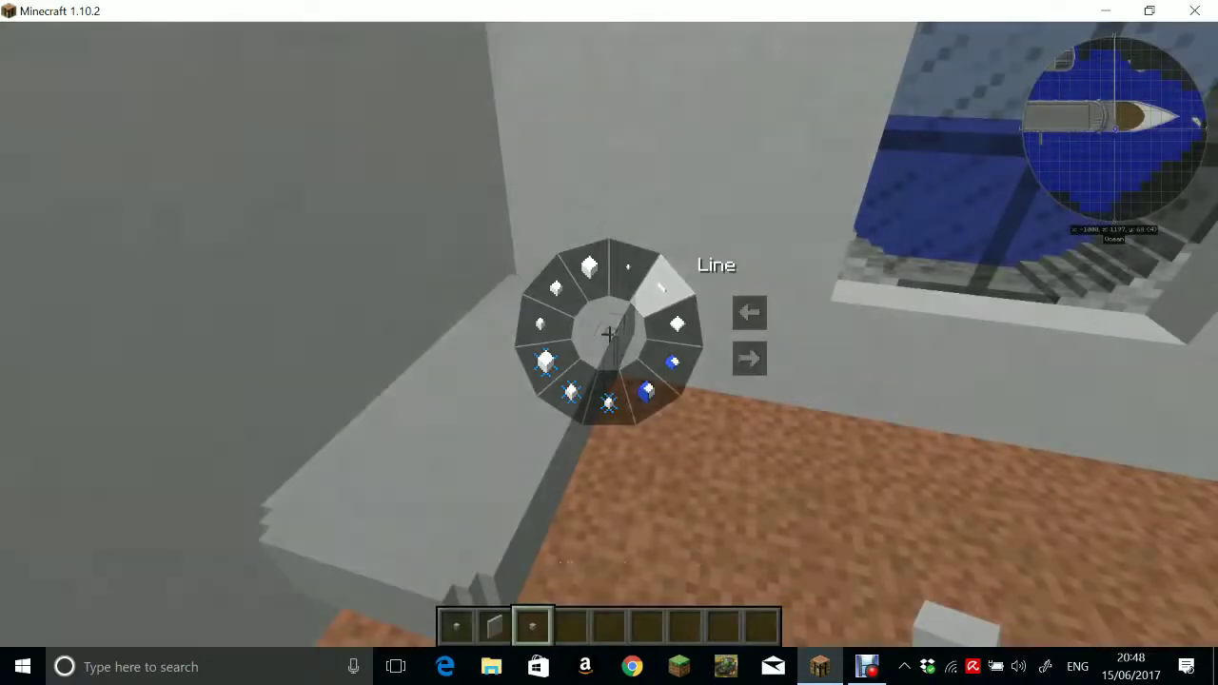
pyautogui.click(669, 314)
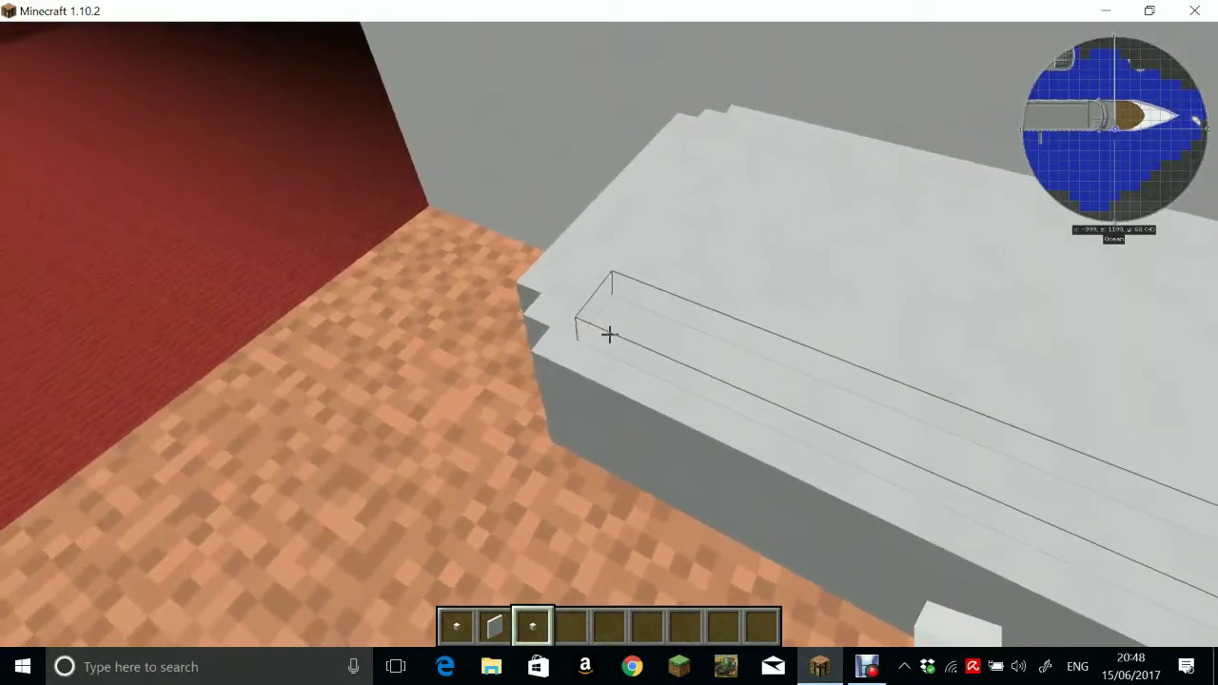
pyautogui.rightClick(610, 333)
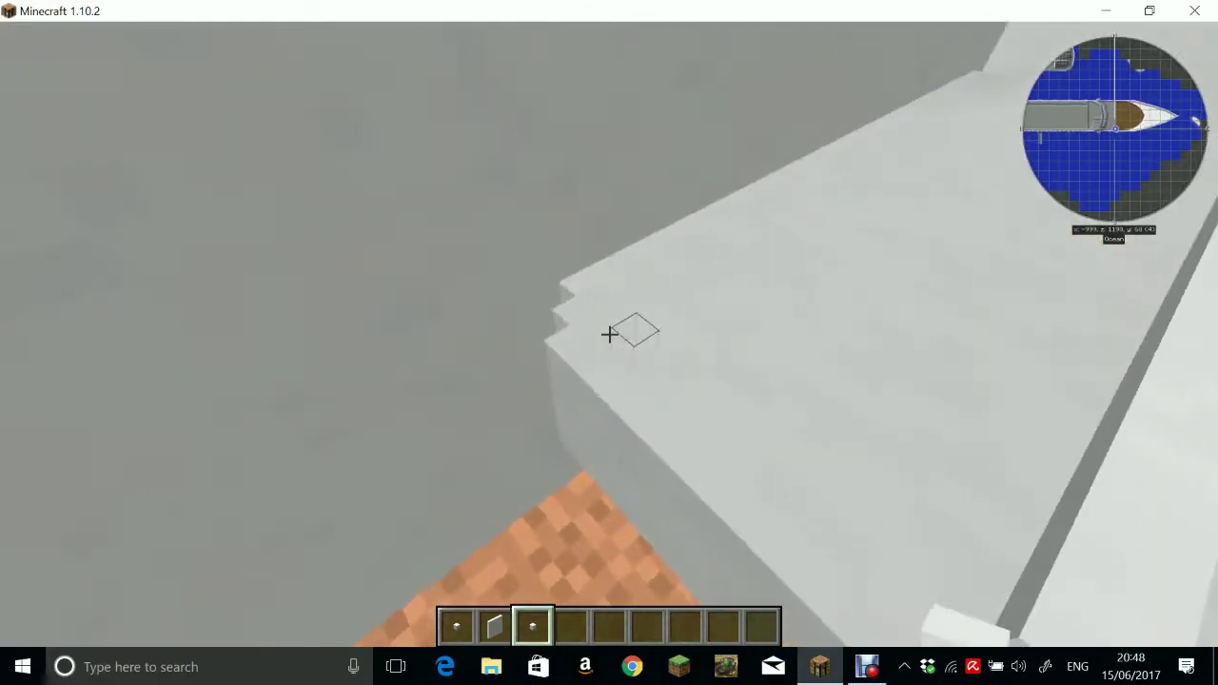
pyautogui.rightClick(609, 333)
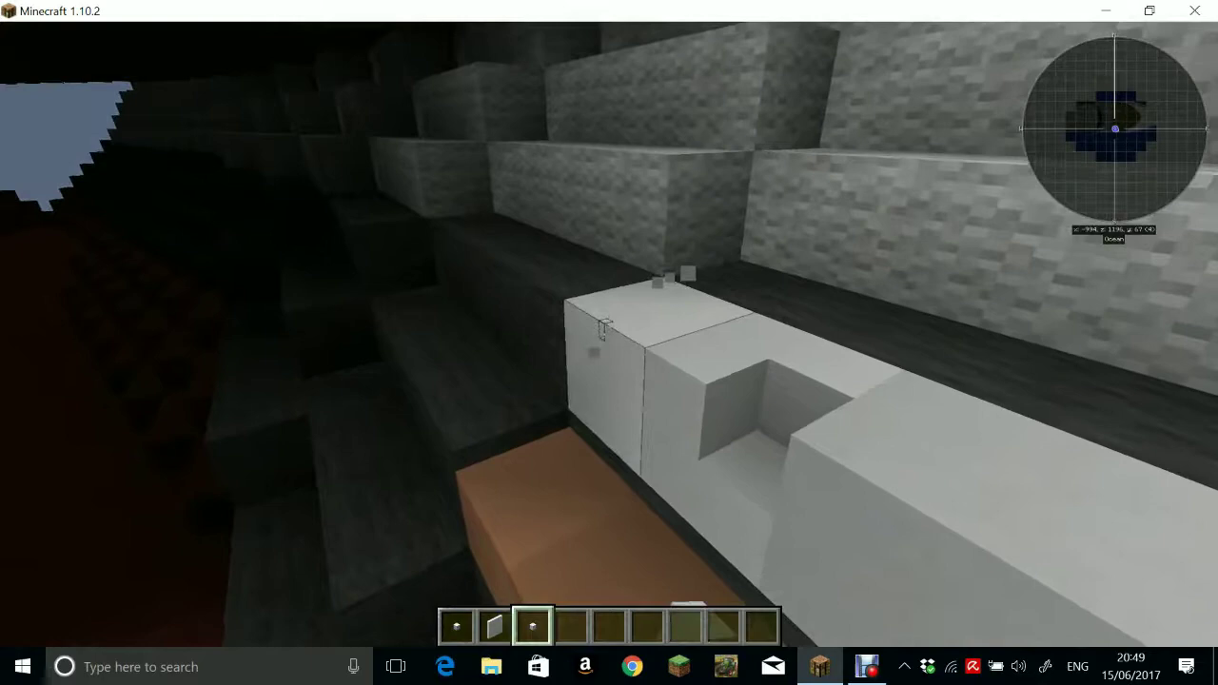
# Pick up the white bit and stack white layers into a three-tiered pillow at the bed's wall end
pyautogui.middleClick(609, 332)
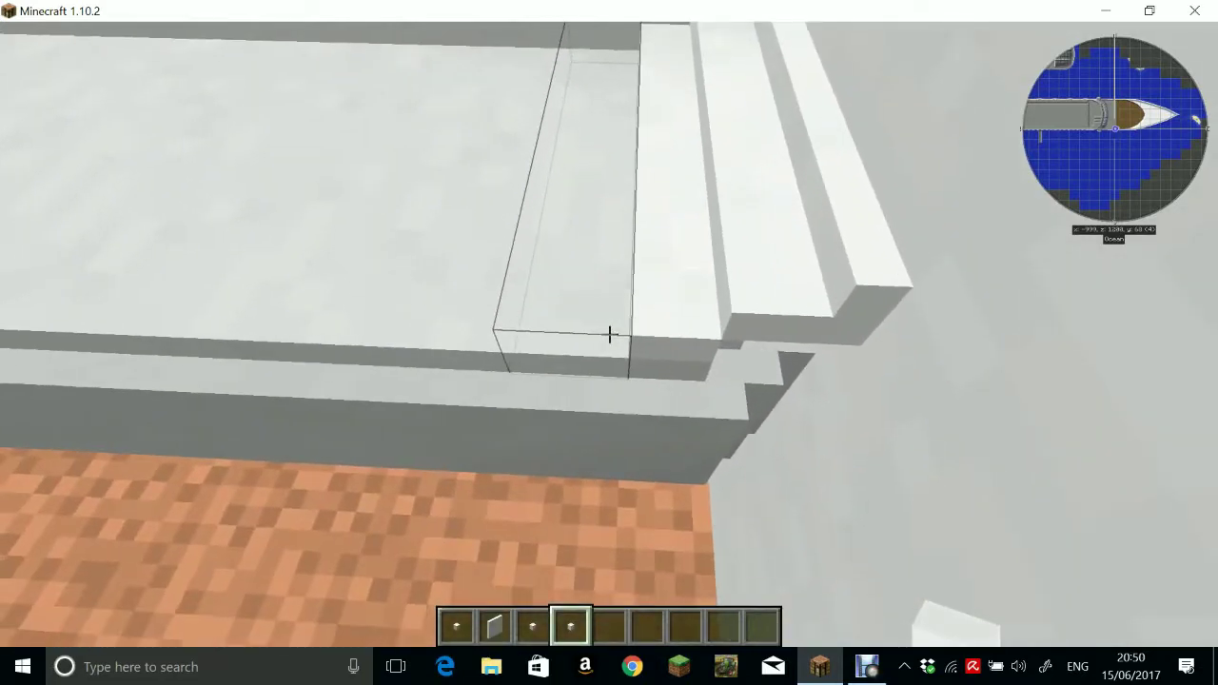
pyautogui.rightClick(610, 335)
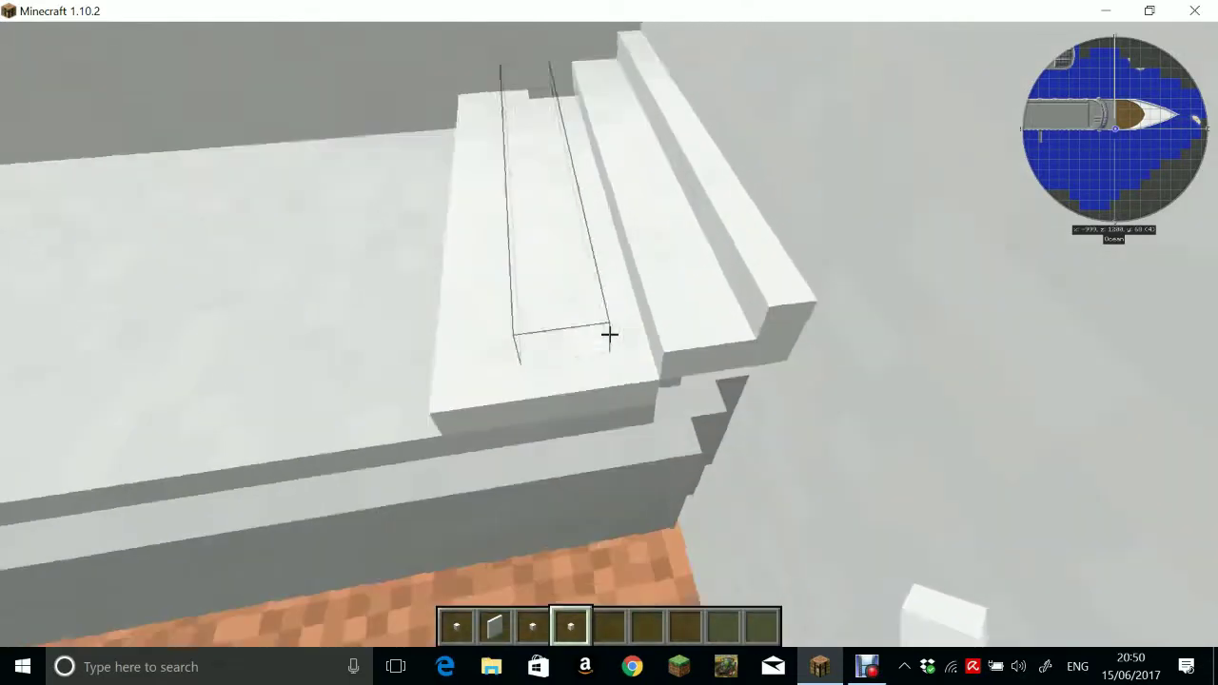
pyautogui.rightClick(610, 335)
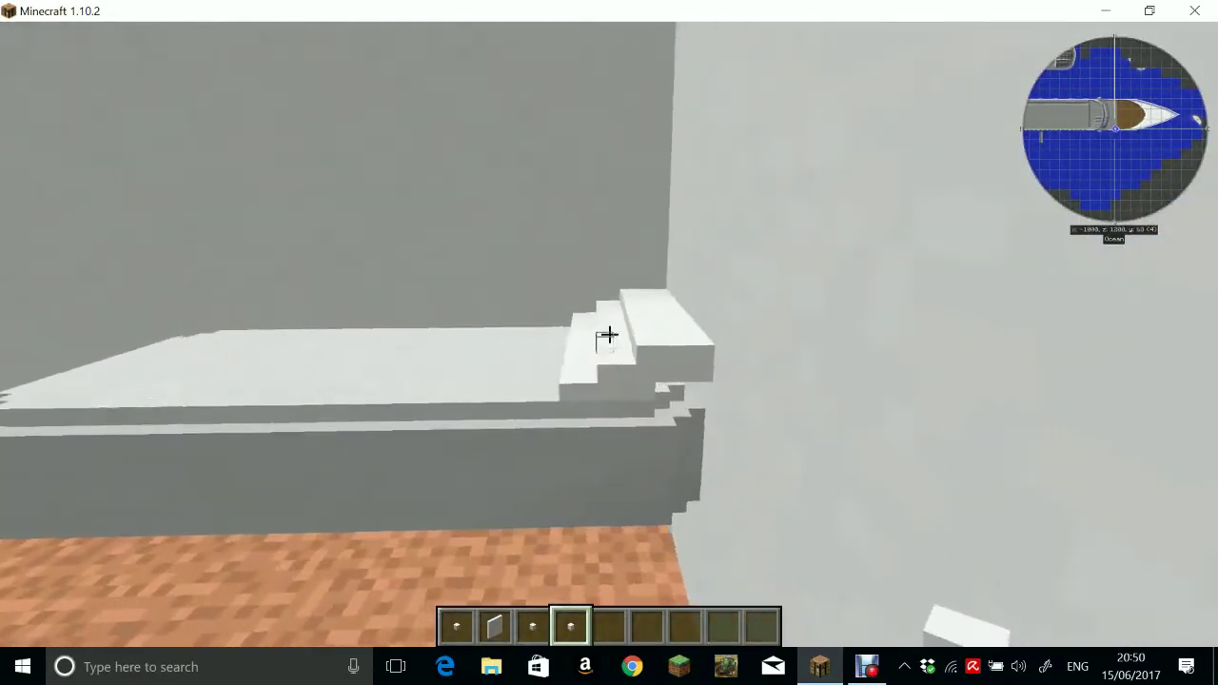
pyautogui.press('w')
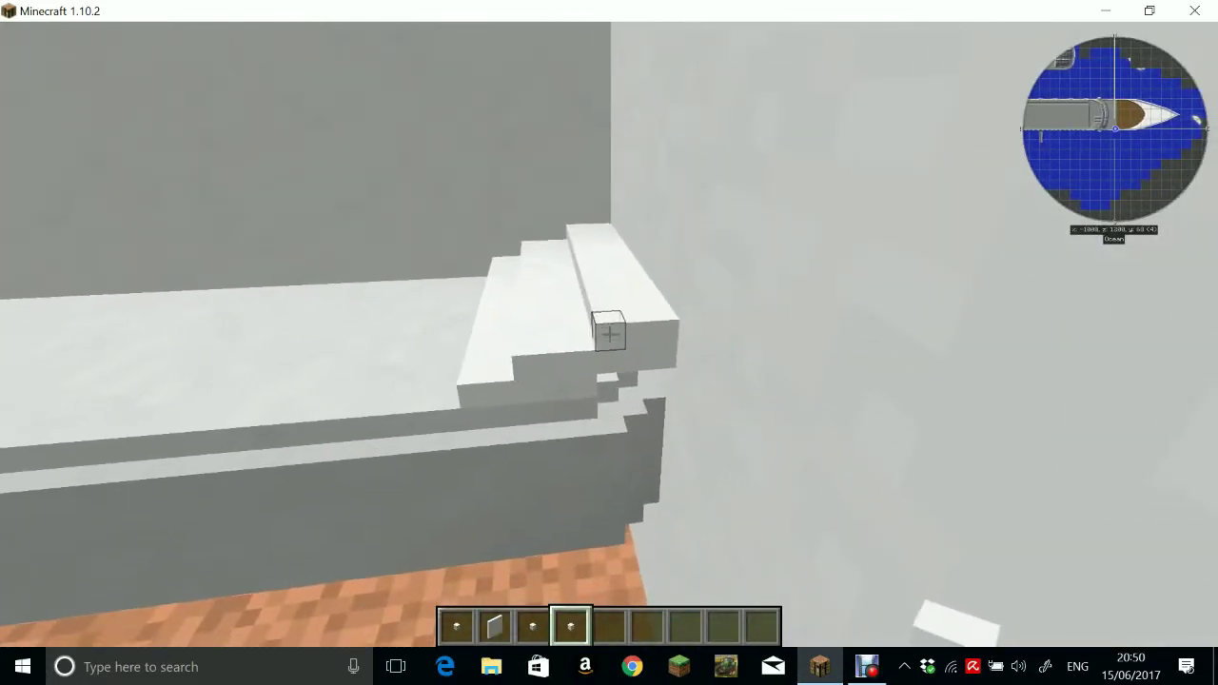
pyautogui.press('w')
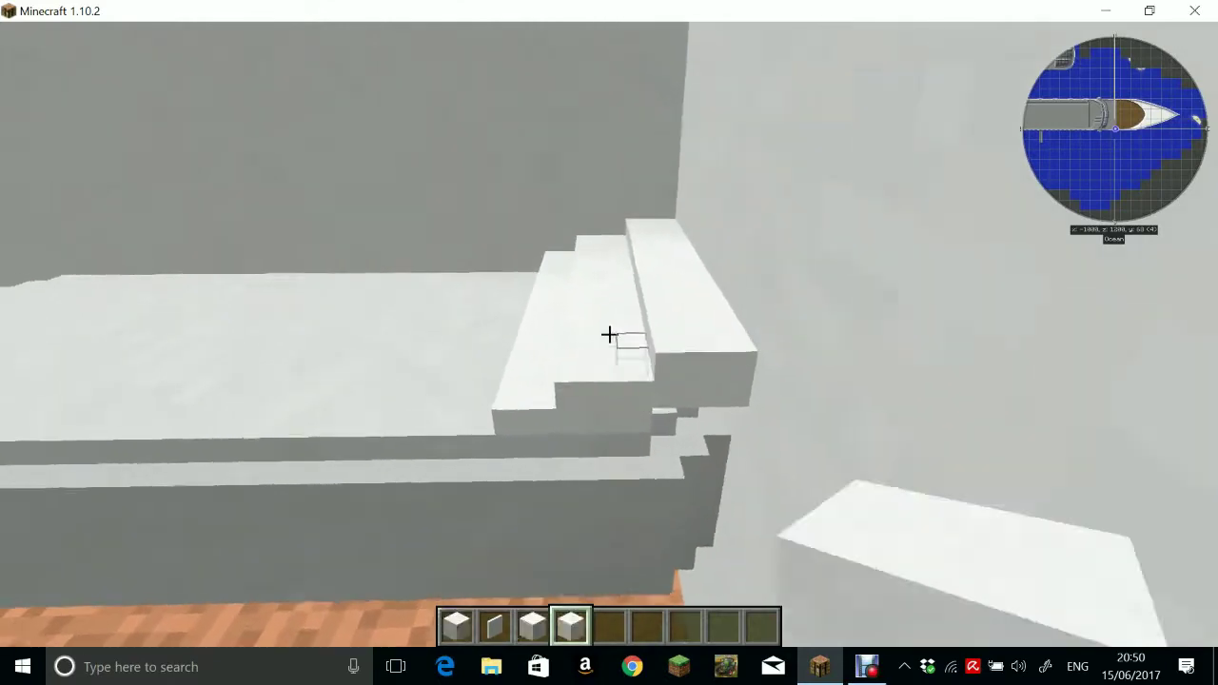
pyautogui.press('s')
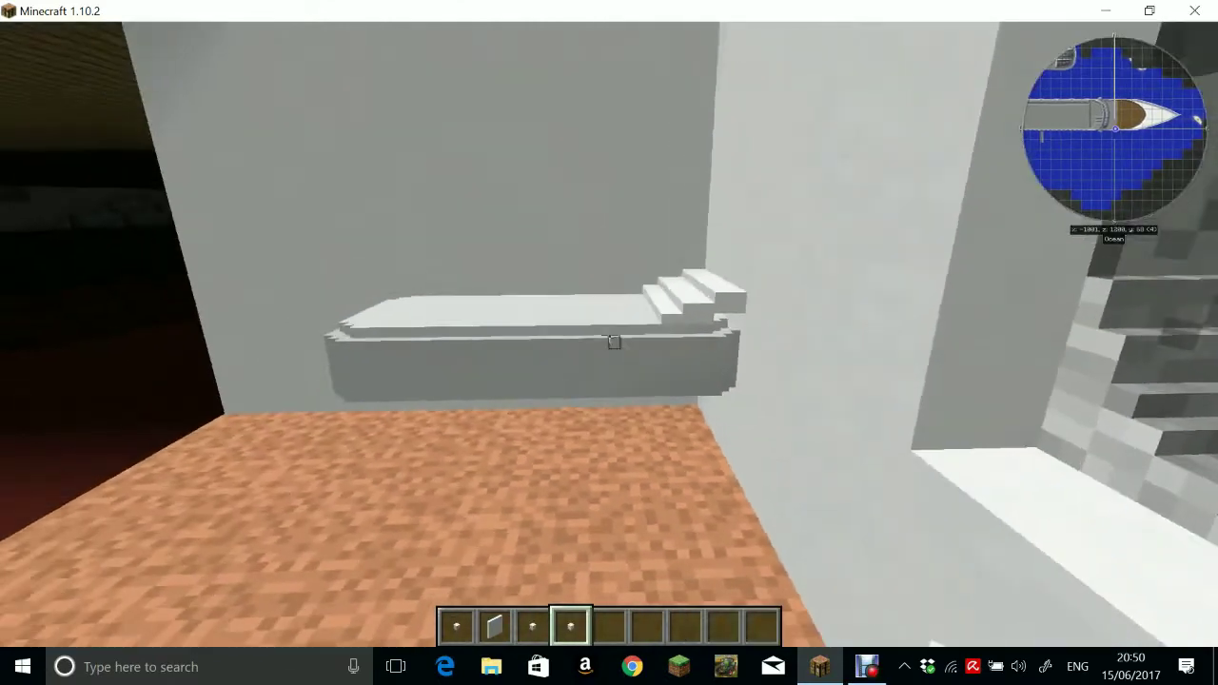